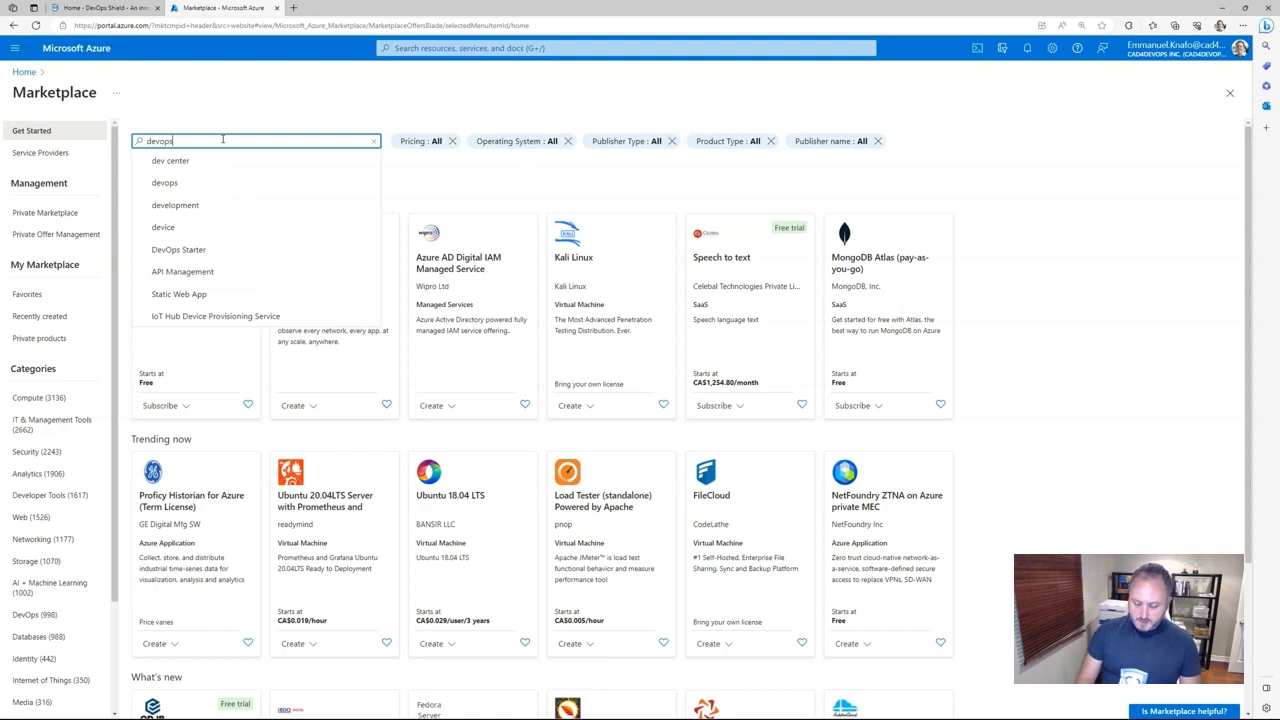
# Search the Azure Marketplace for "devops-shield" and for "devsecops".
pyautogui.write('-shield')
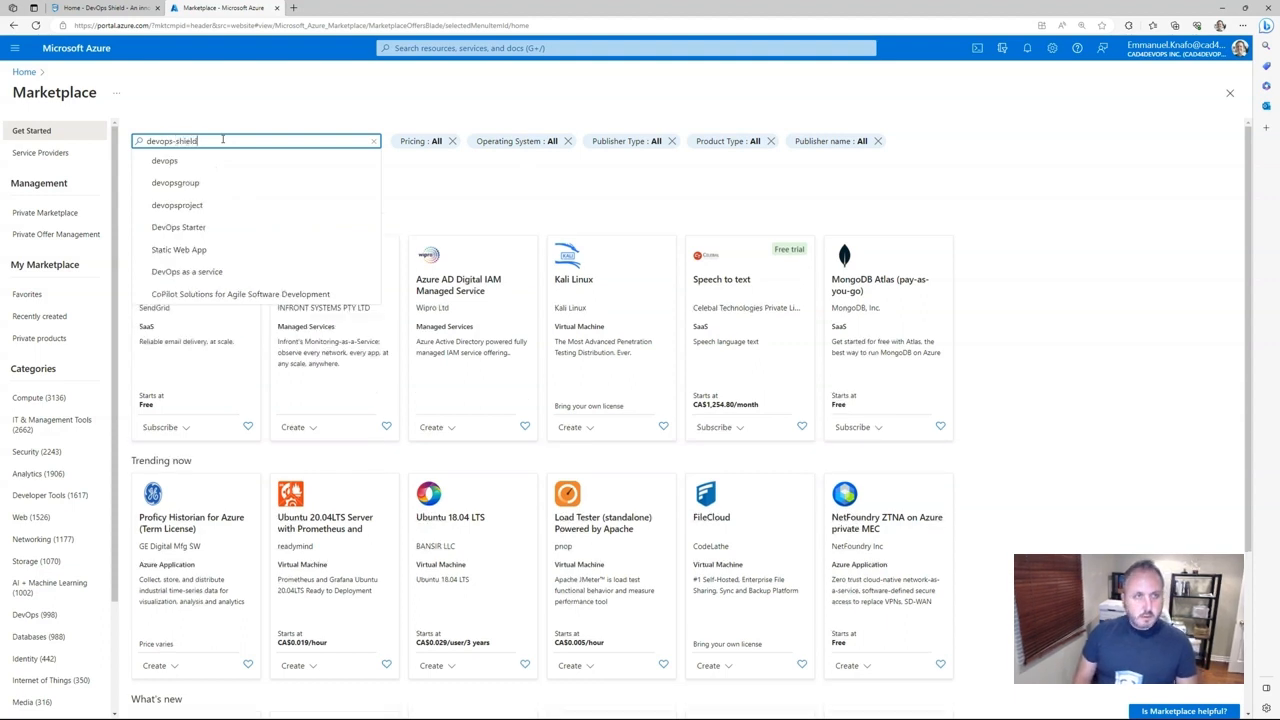
pyautogui.press('Return')
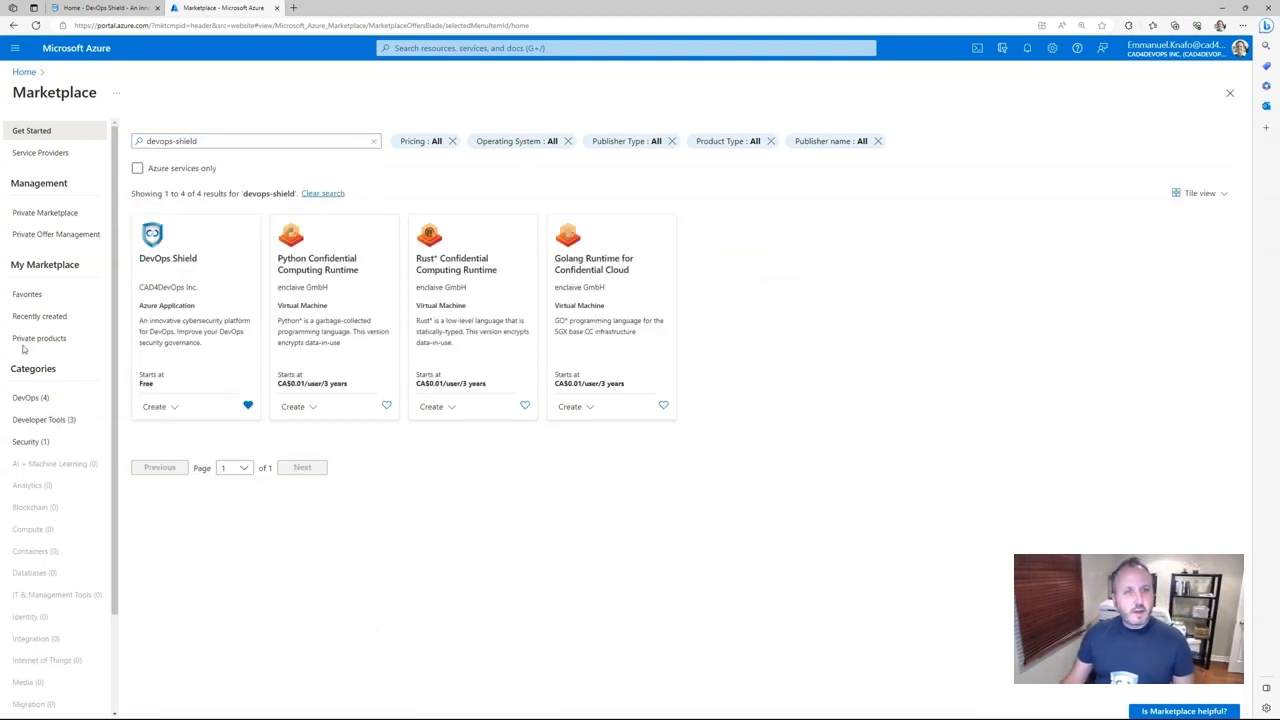
pyautogui.tripleClick(223, 142)
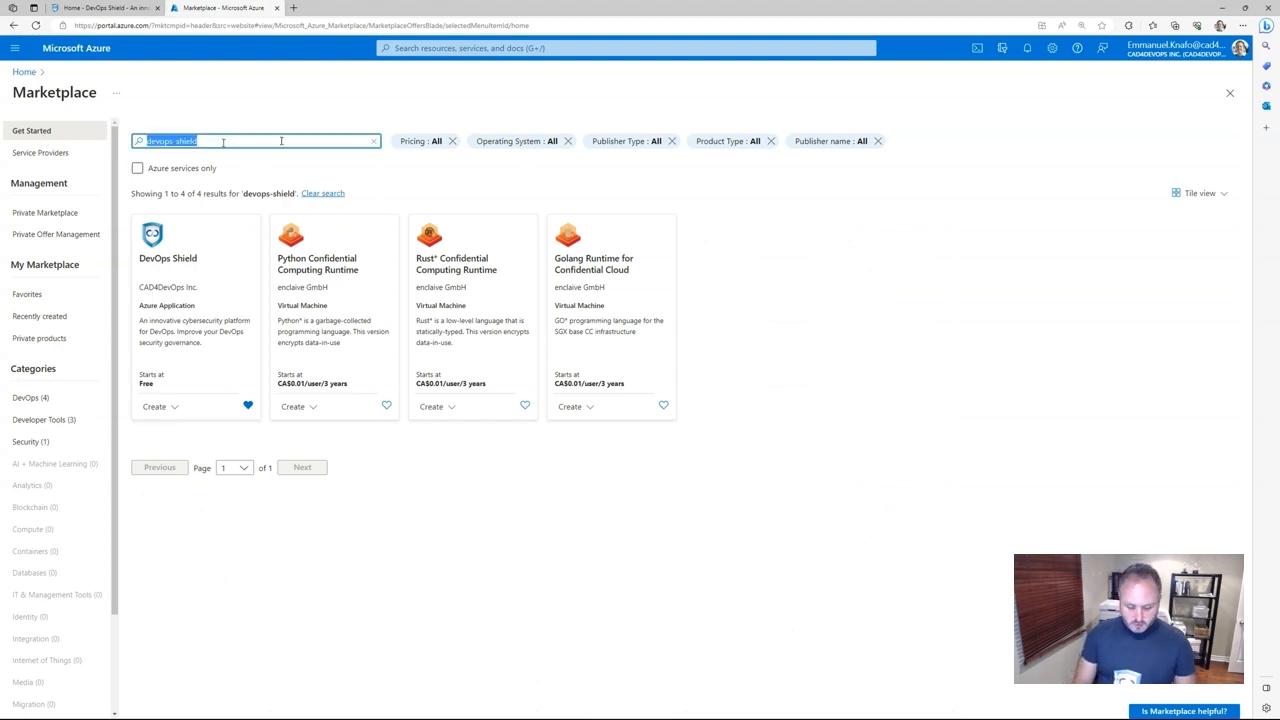
pyautogui.write('devsecops')
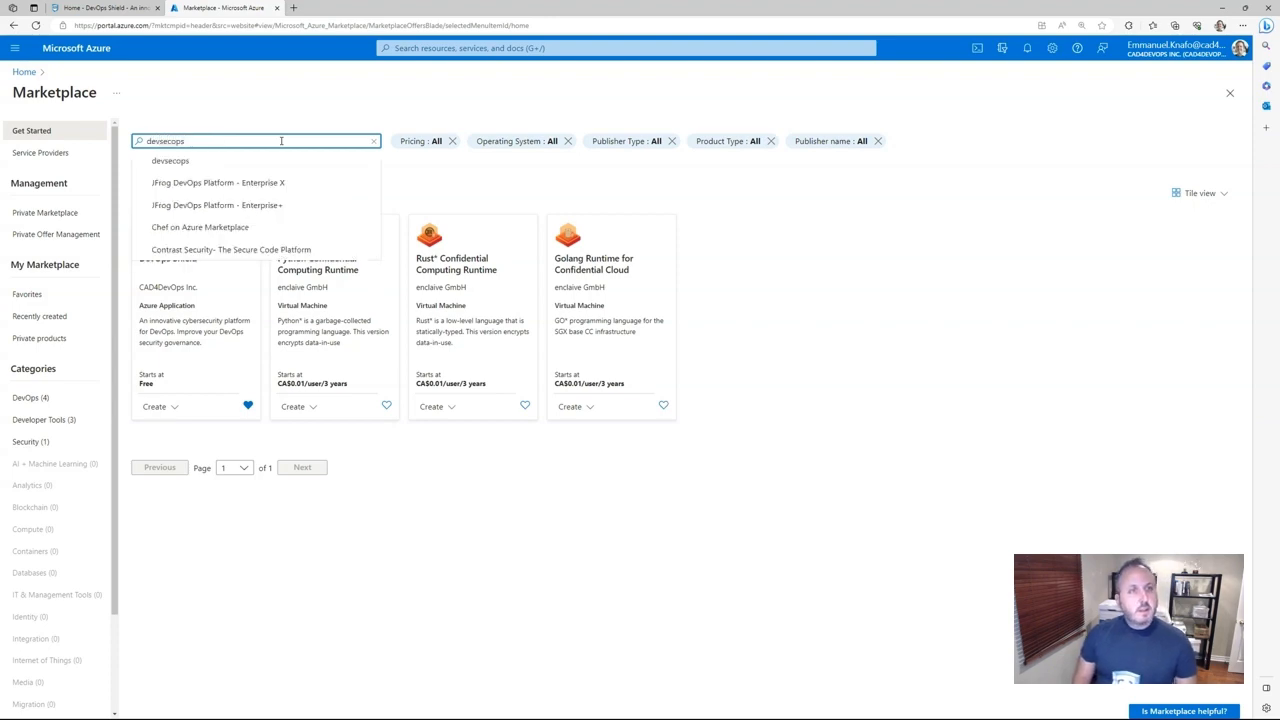
pyautogui.press('Return')
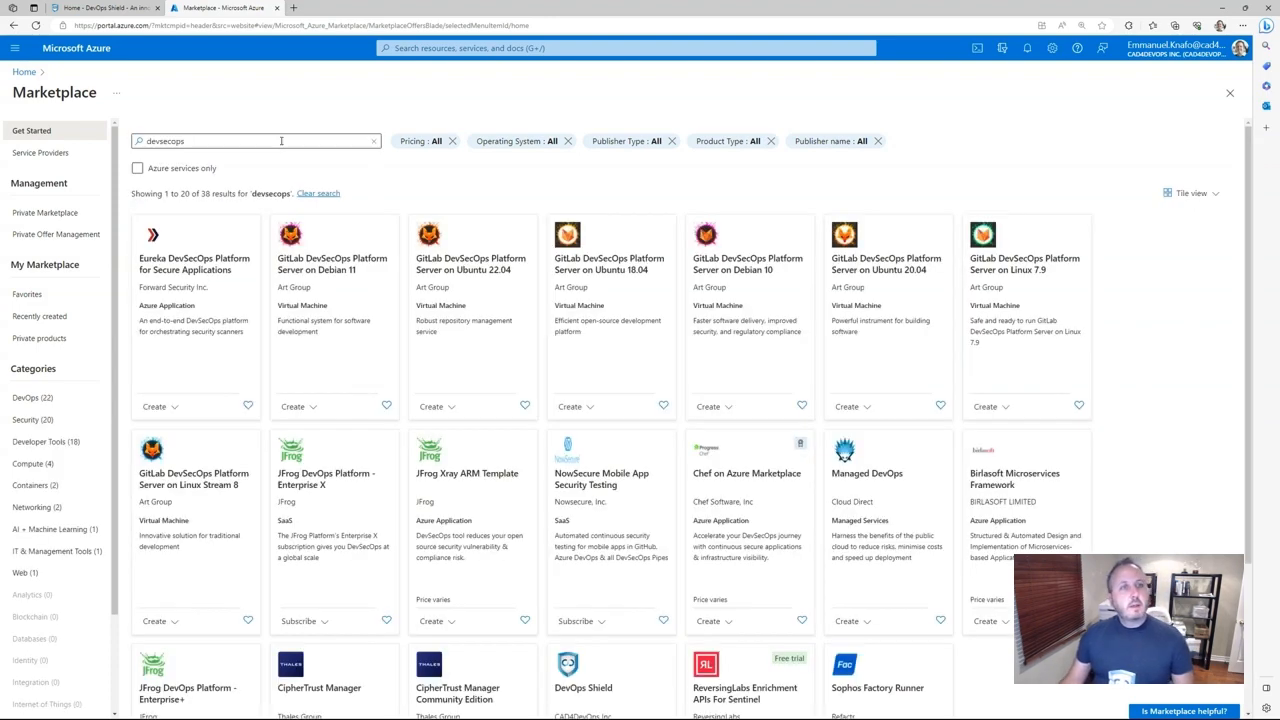
# Open the DevOps Shield offer from the devsecops results and read through its overview.
pyautogui.scroll(-3, 612, 600)
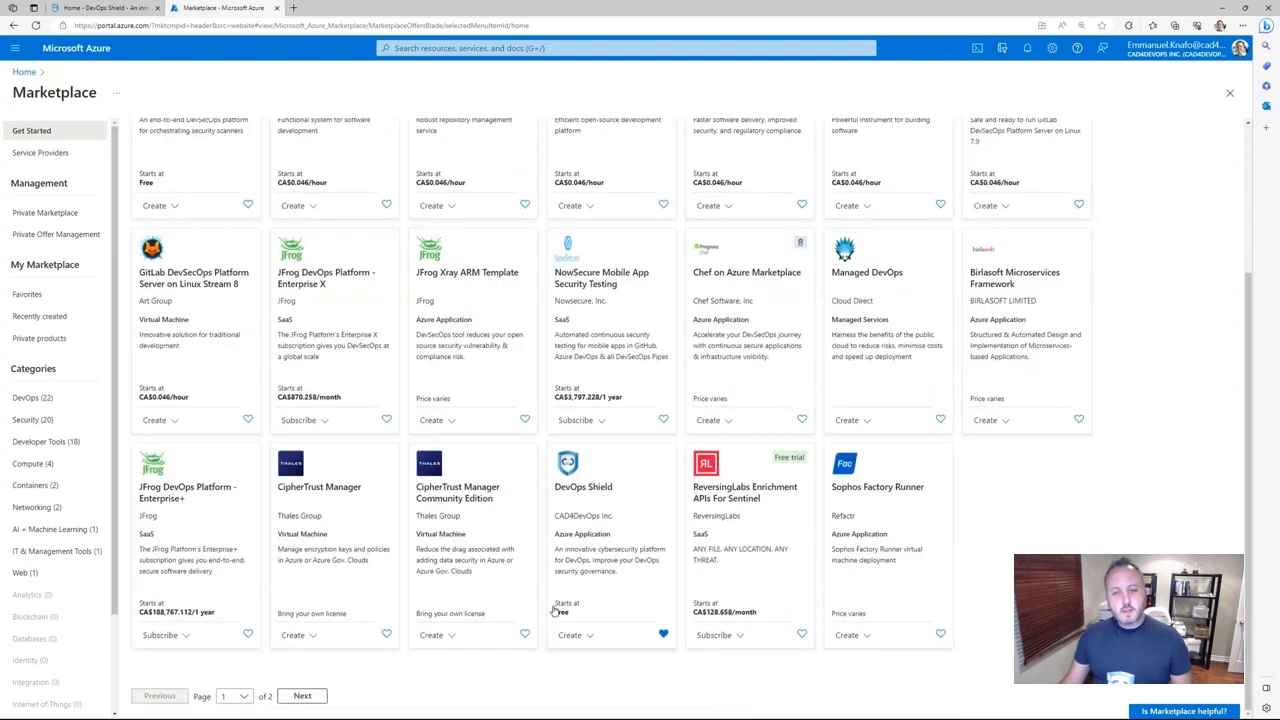
pyautogui.click(631, 524)
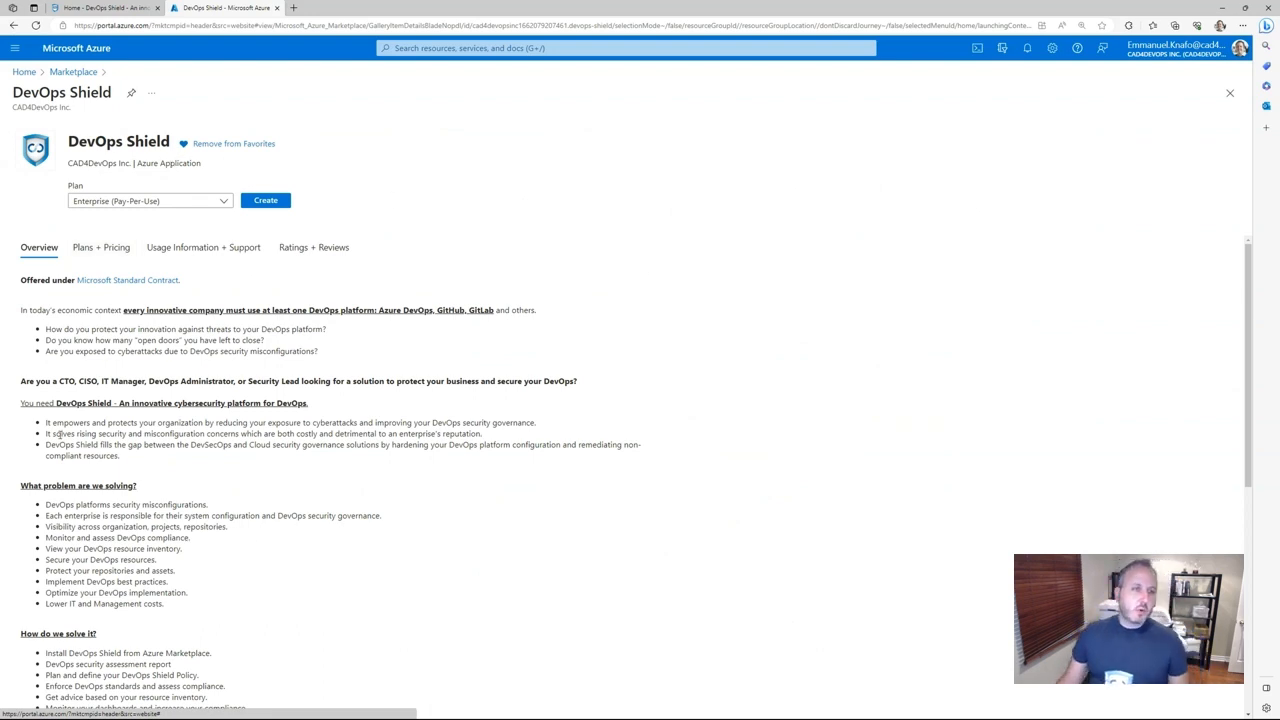
pyautogui.scroll(-5, 166, 470)
pyautogui.scroll(-2, 166, 470)
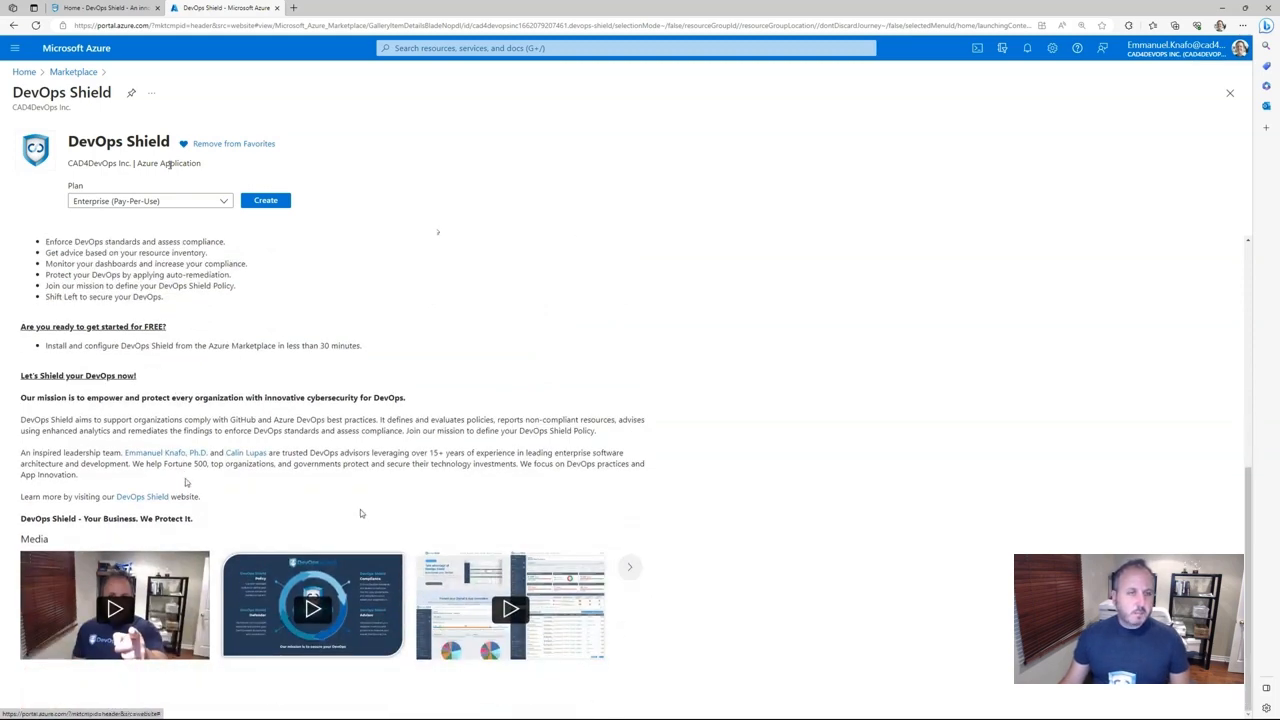
pyautogui.scroll(6, 360, 509)
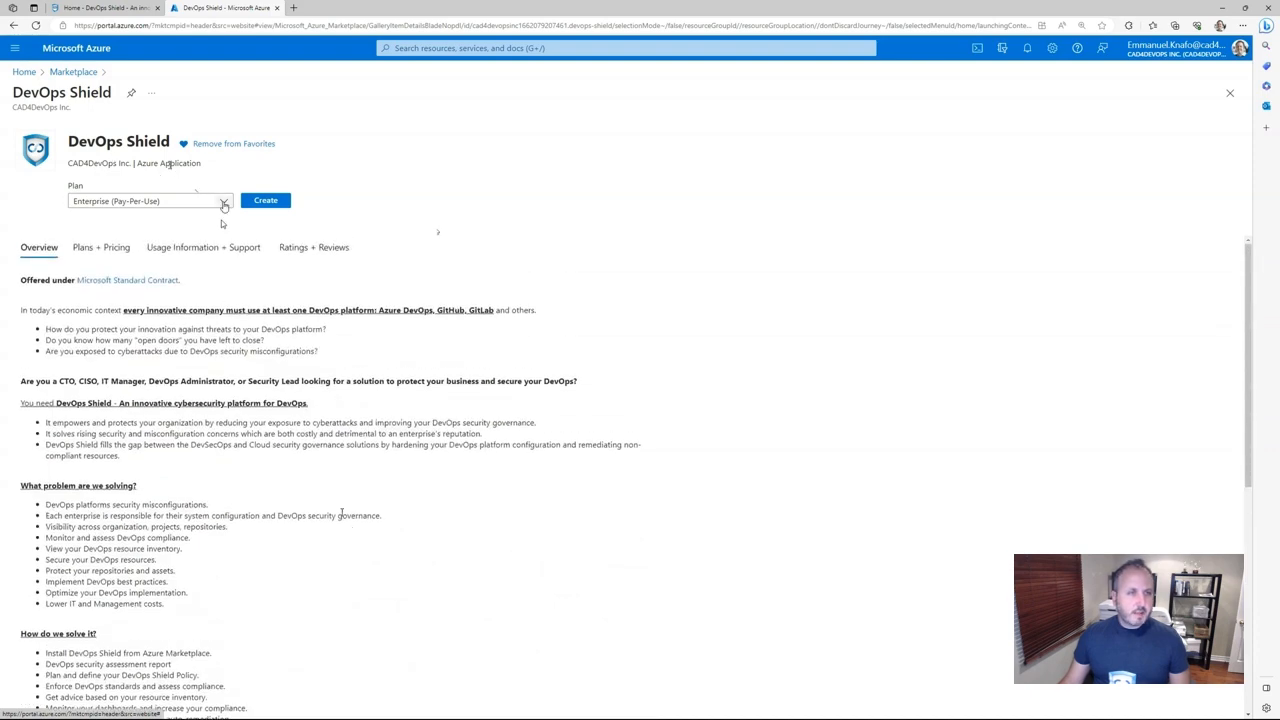
# Review the plans and pricing of the DevOps Shield offer.
pyautogui.click(105, 250)
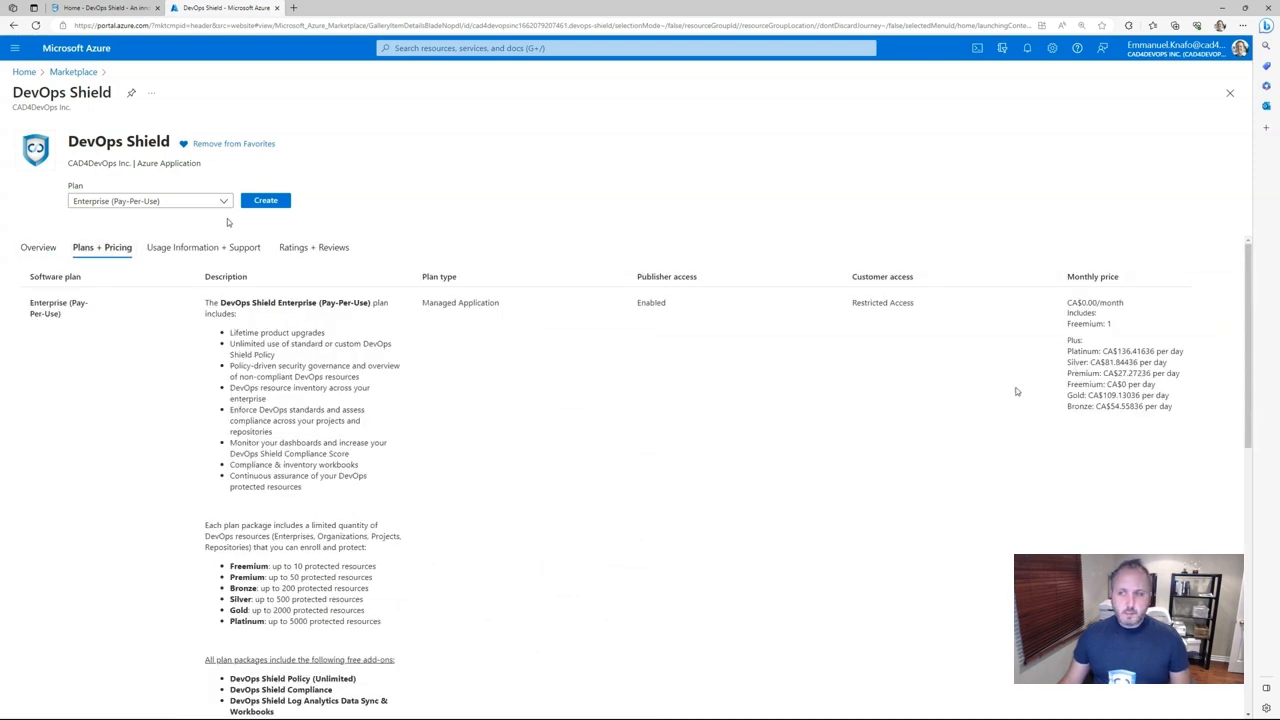
pyautogui.scroll(-3, 1014, 396)
pyautogui.scroll(-3, 1014, 396)
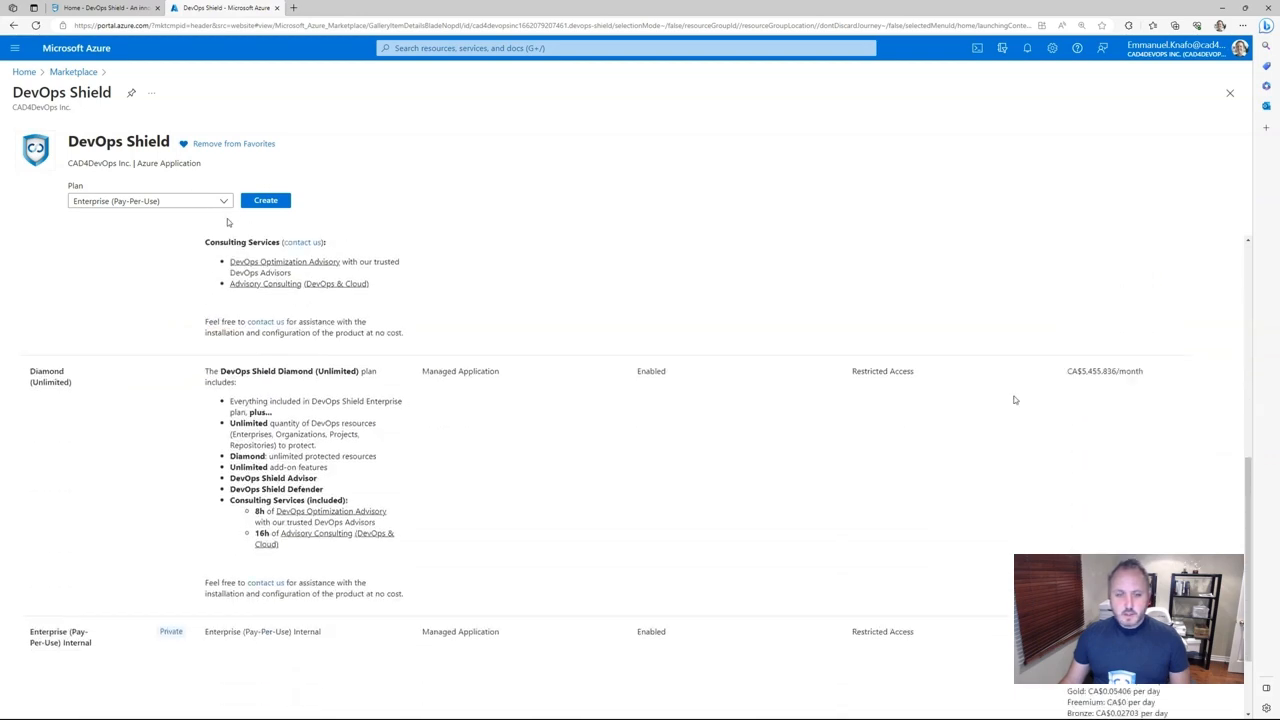
pyautogui.scroll(10, 1014, 400)
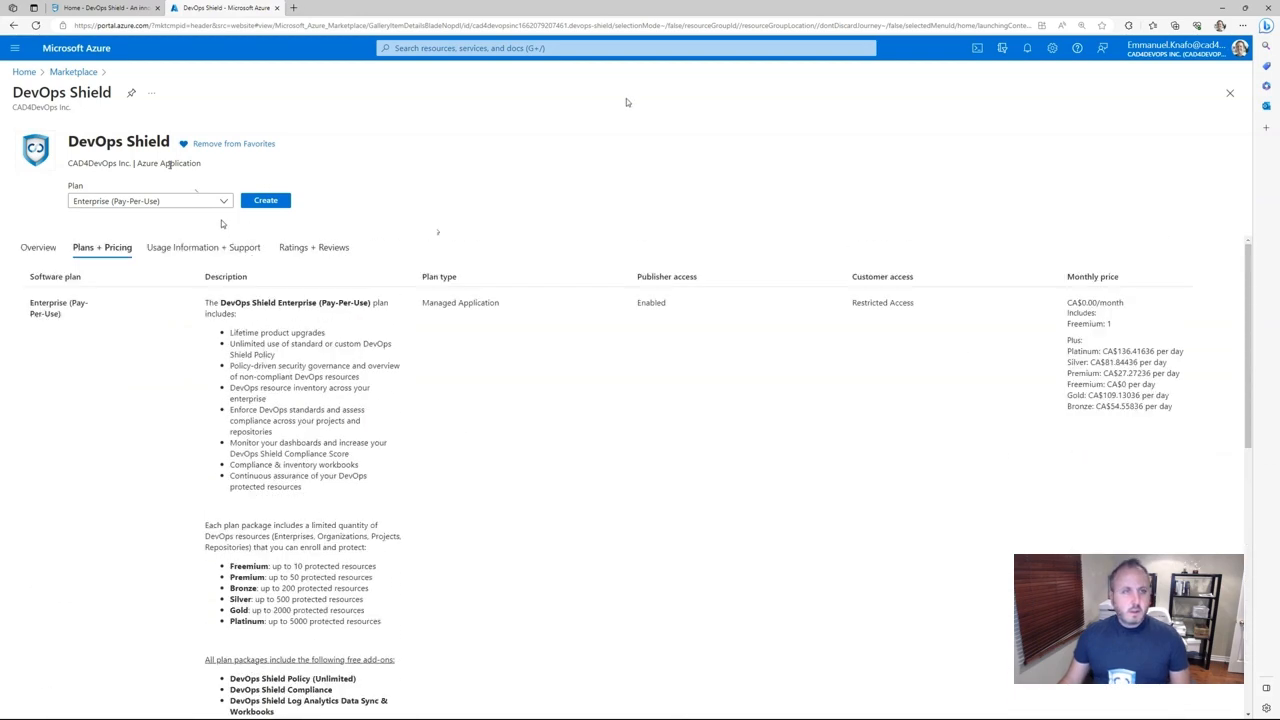
# Open the offer's GitHub support repository from its usage information and bring up the Azure Marketplace post-installation guide.
pyautogui.click(205, 250)
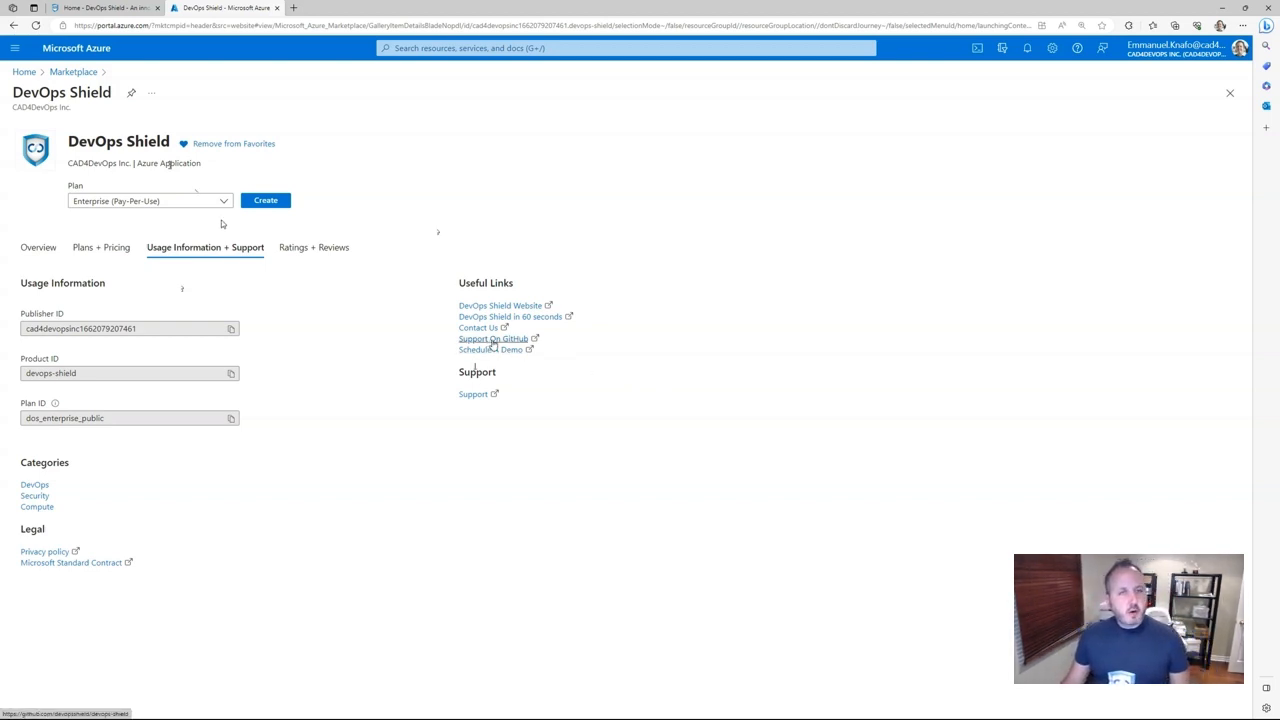
pyautogui.click(492, 340)
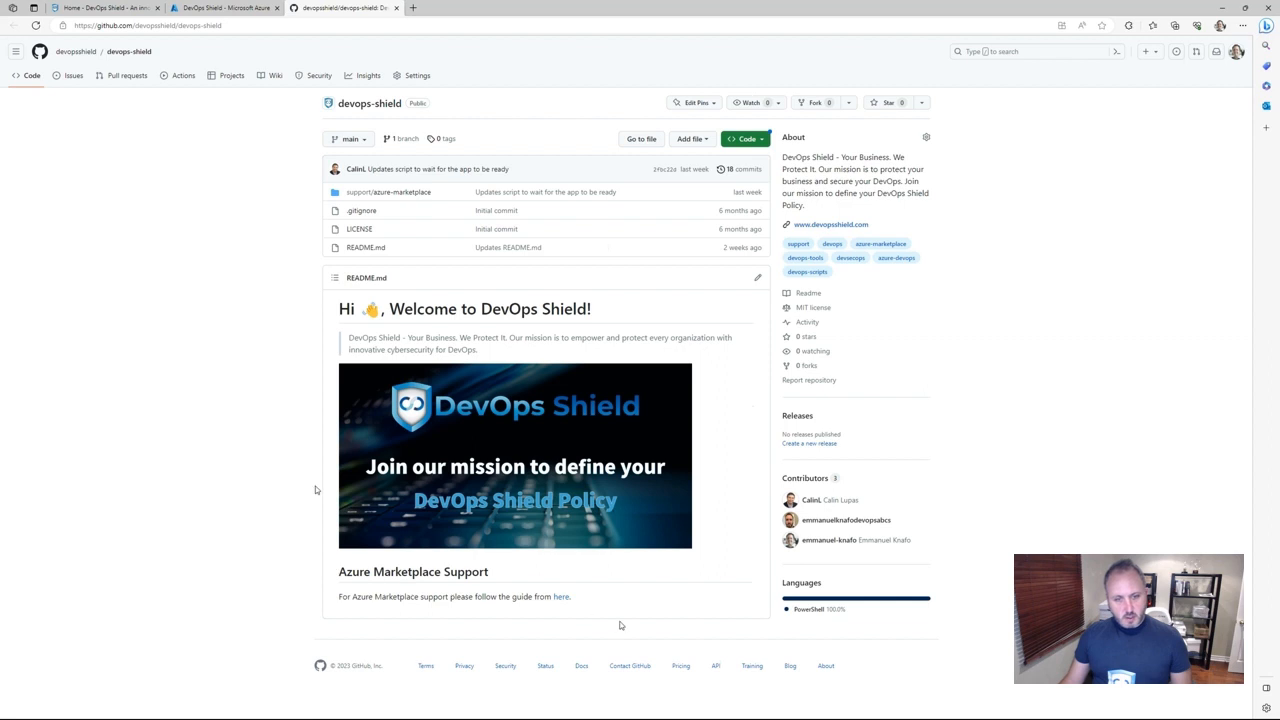
pyautogui.click(562, 598)
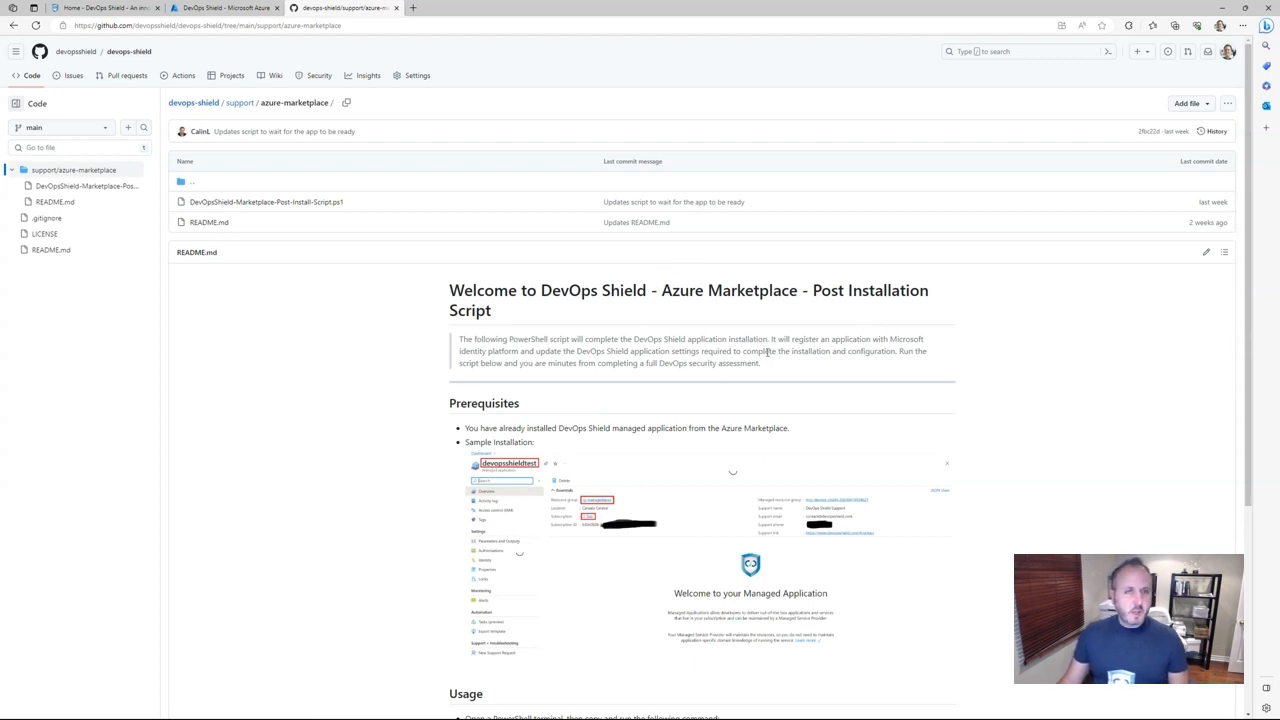
# Return to the DevOps Shield website and look through its home page down to the 60-second video.
pyautogui.click(241, 6)
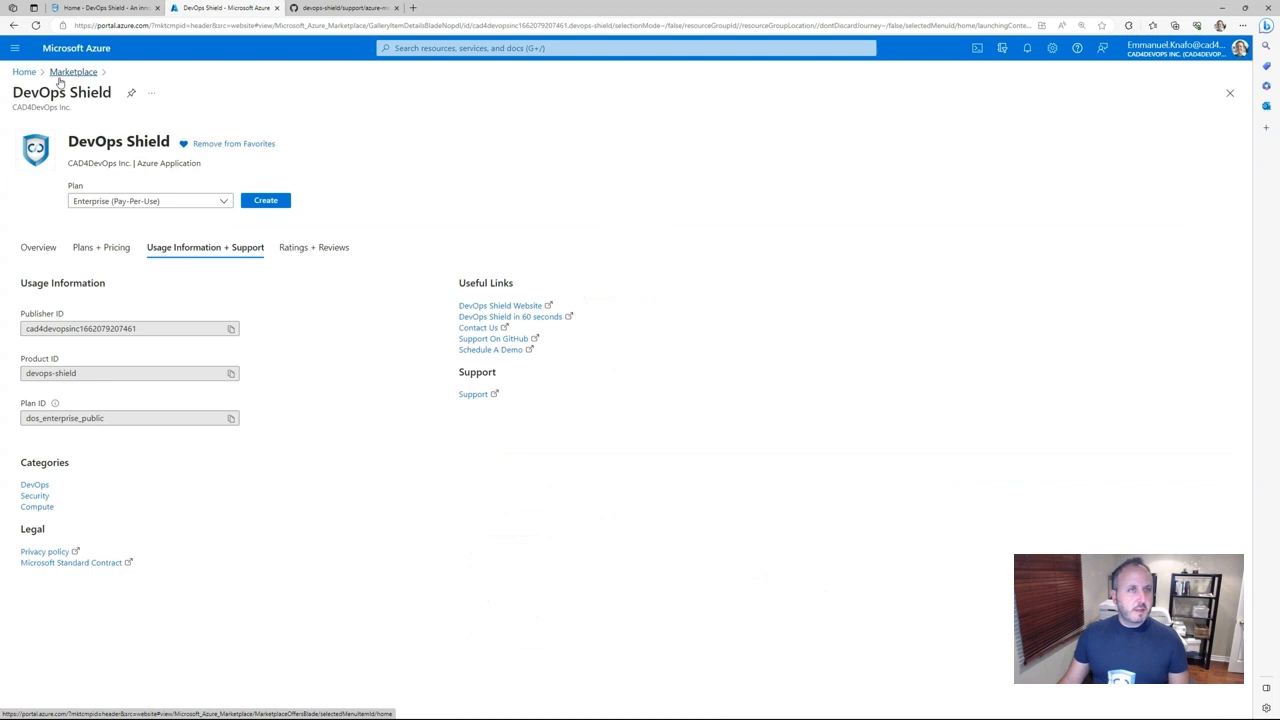
pyautogui.click(105, 8)
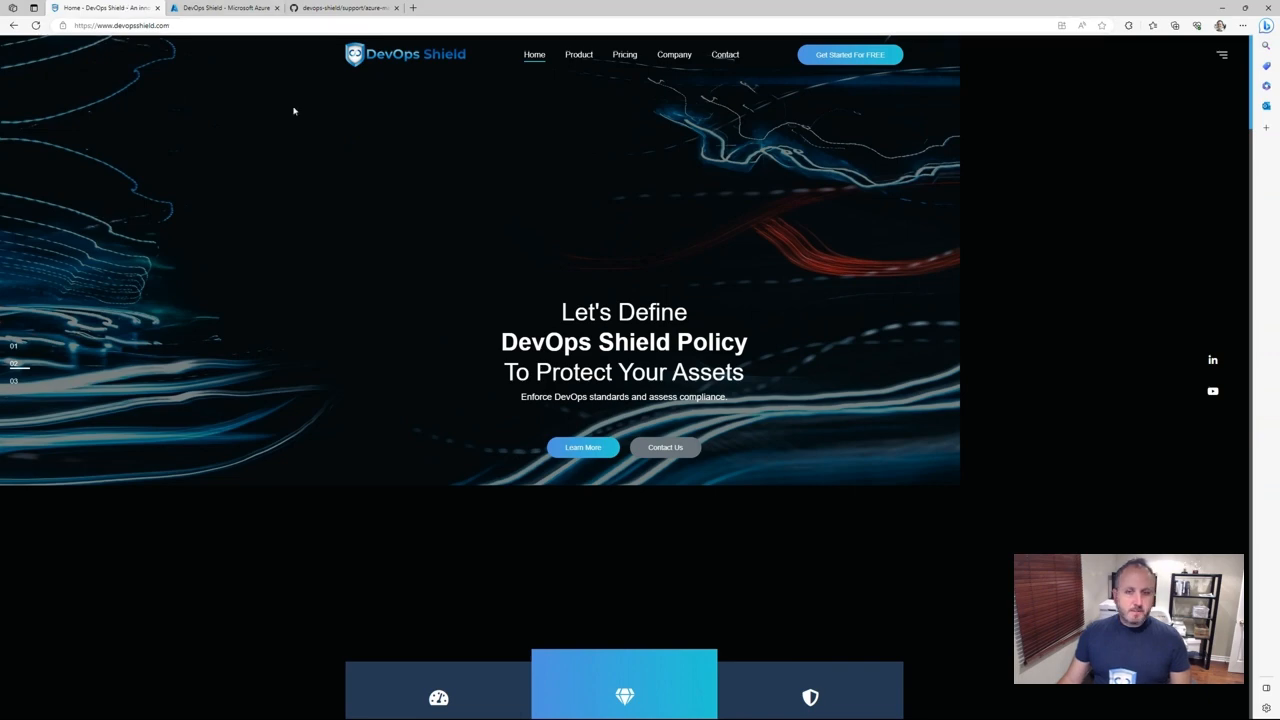
pyautogui.click(120, 26)
pyautogui.doubleClick(120, 26)
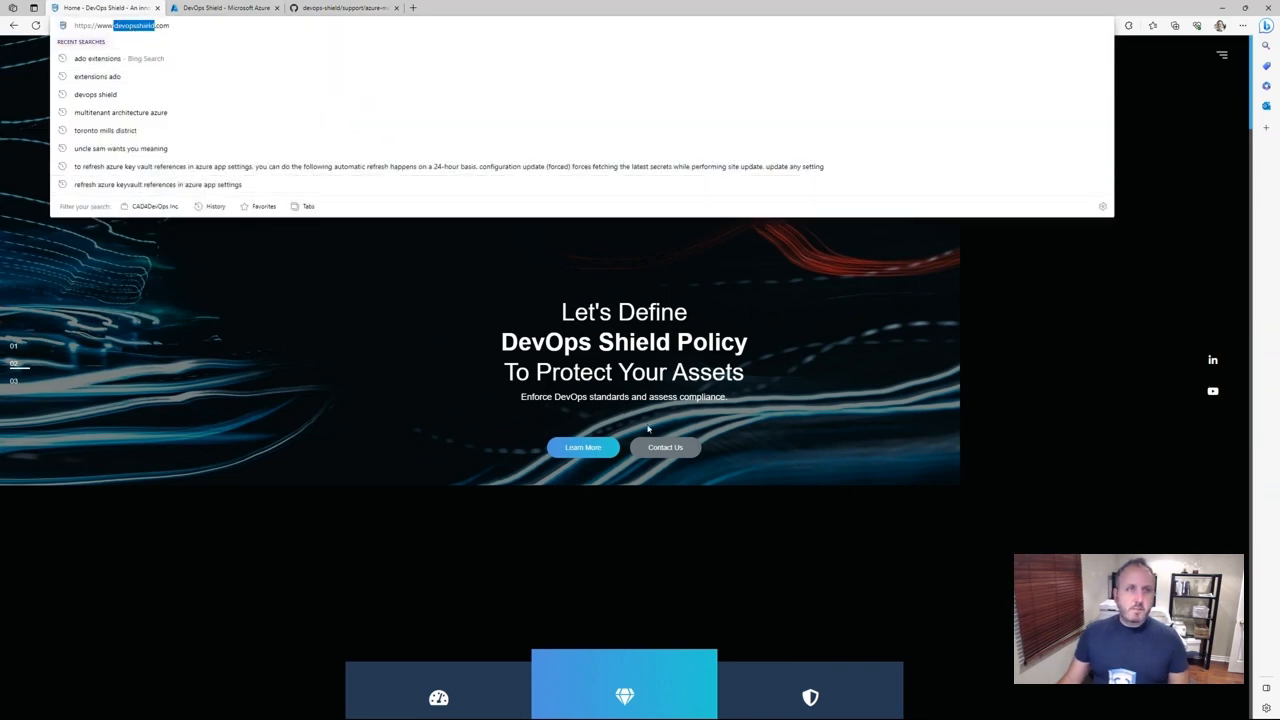
pyautogui.click(820, 315)
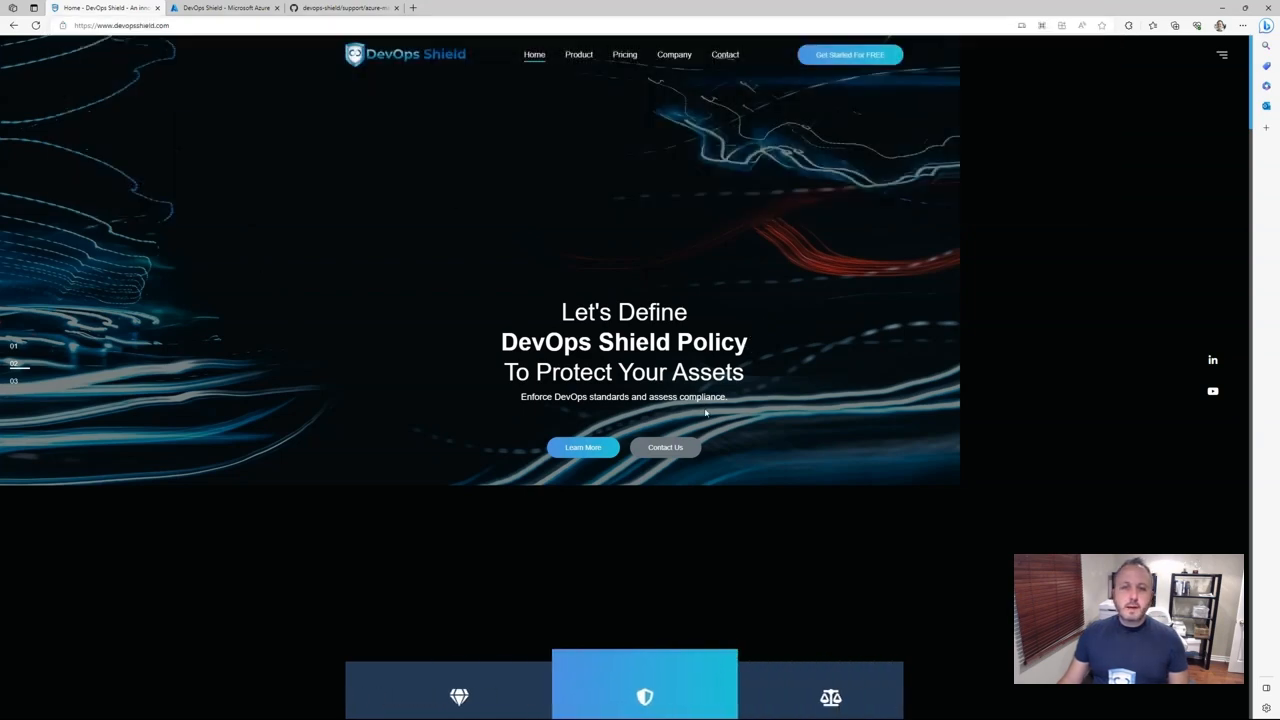
pyautogui.scroll(-4, 650, 458)
pyautogui.scroll(-7, 609, 482)
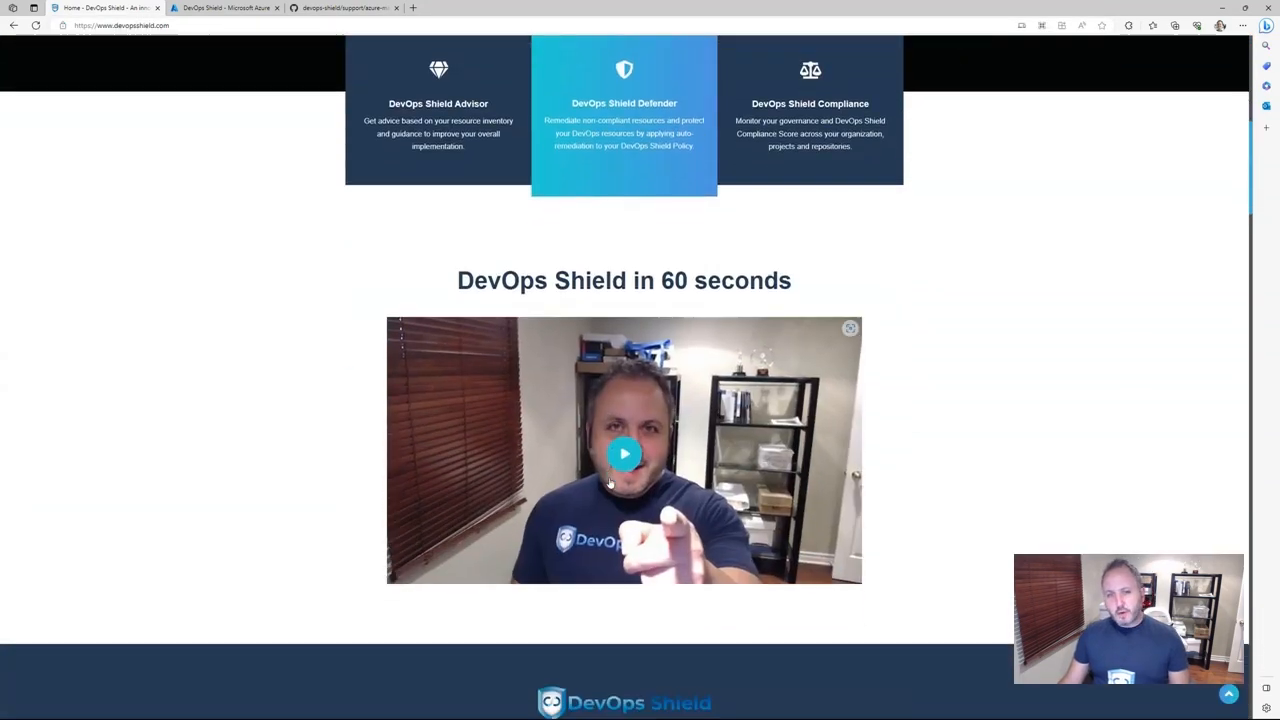
# Open the Azure Marketplace listing through the website's free get-started link and view its plans and pricing.
pyautogui.scroll(12, 609, 482)
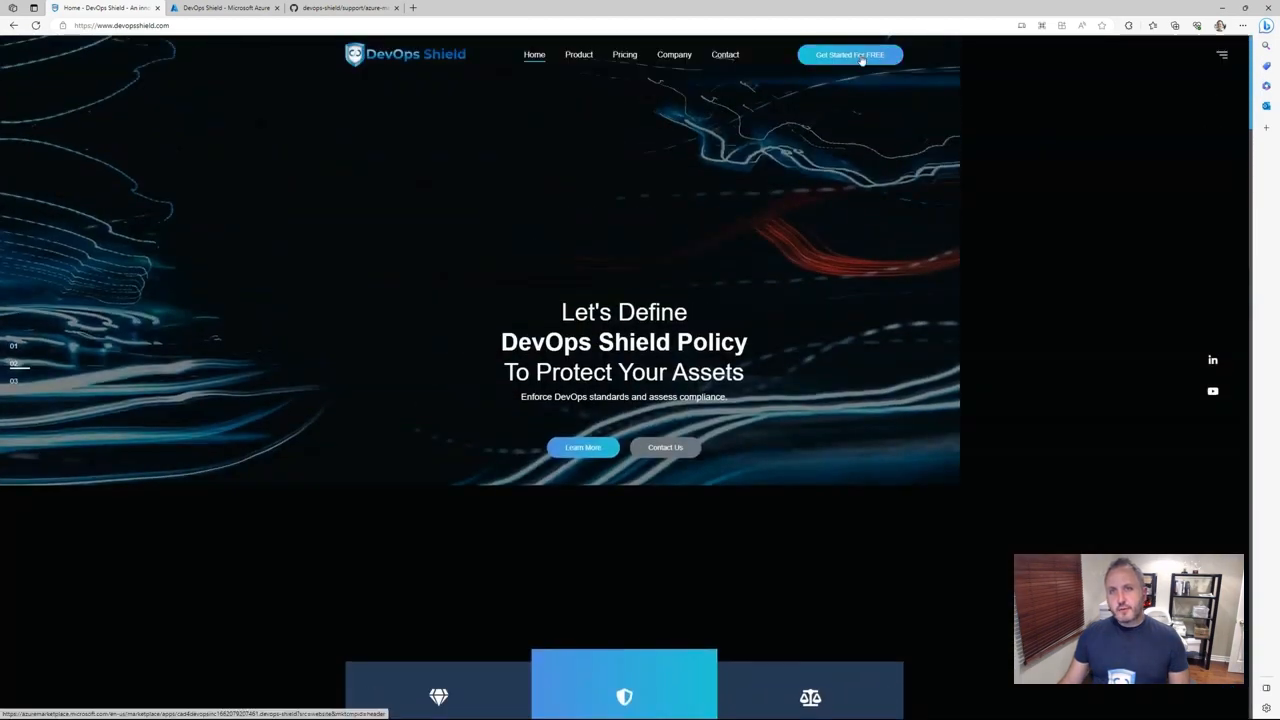
pyautogui.click(862, 56)
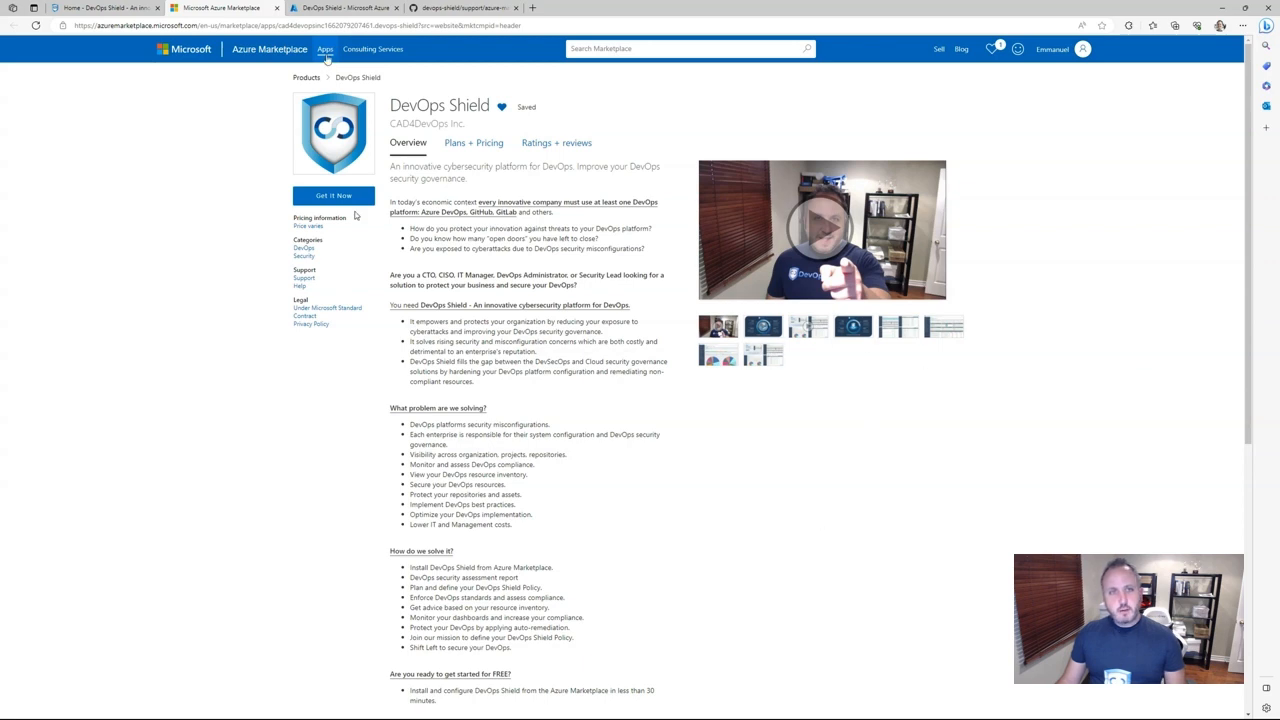
pyautogui.click(487, 150)
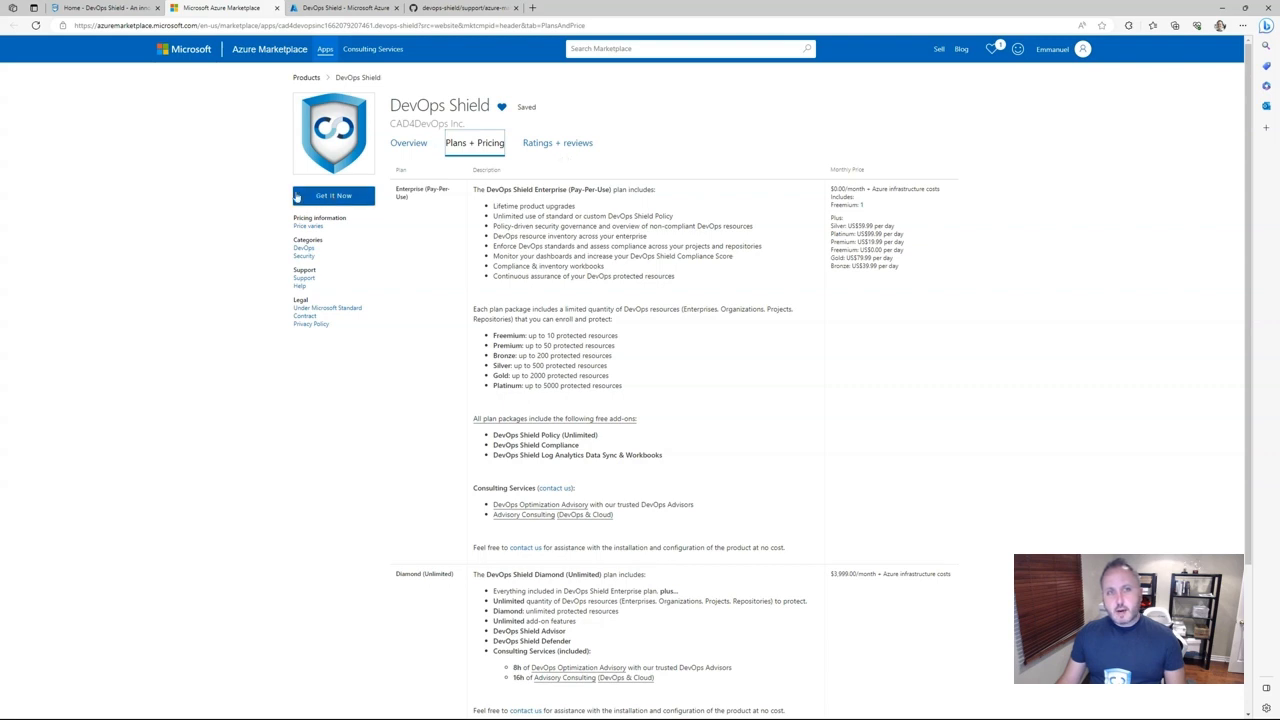
# Get the DevOps Shield app with the Enterprise (Pay-Per-Use) plan and continue to the Azure portal using the signed-in account.
pyautogui.click(298, 196)
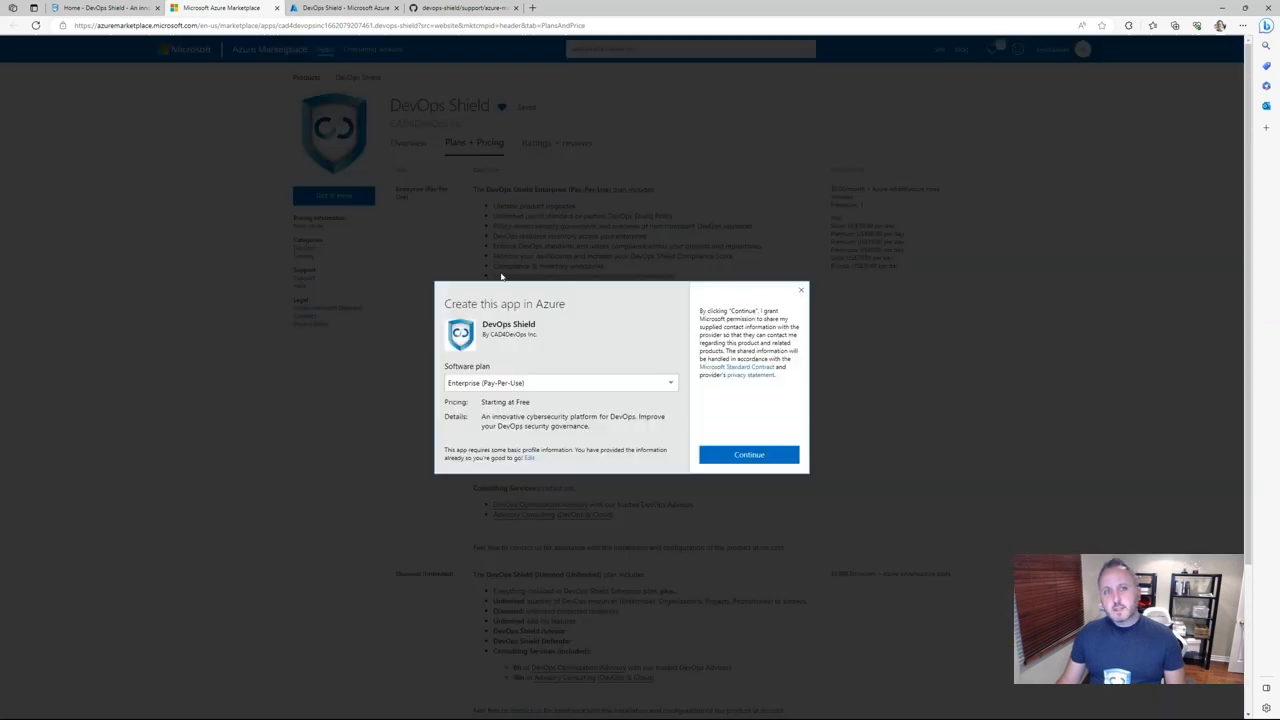
pyautogui.click(671, 385)
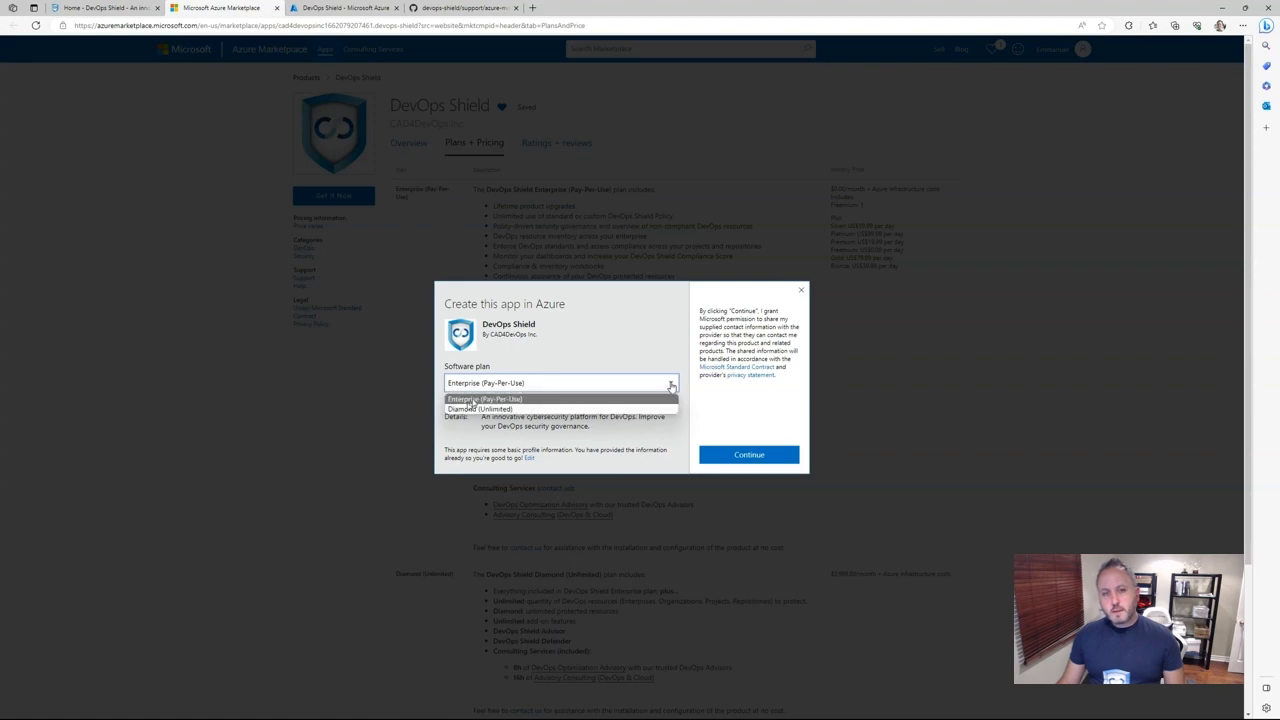
pyautogui.click(481, 399)
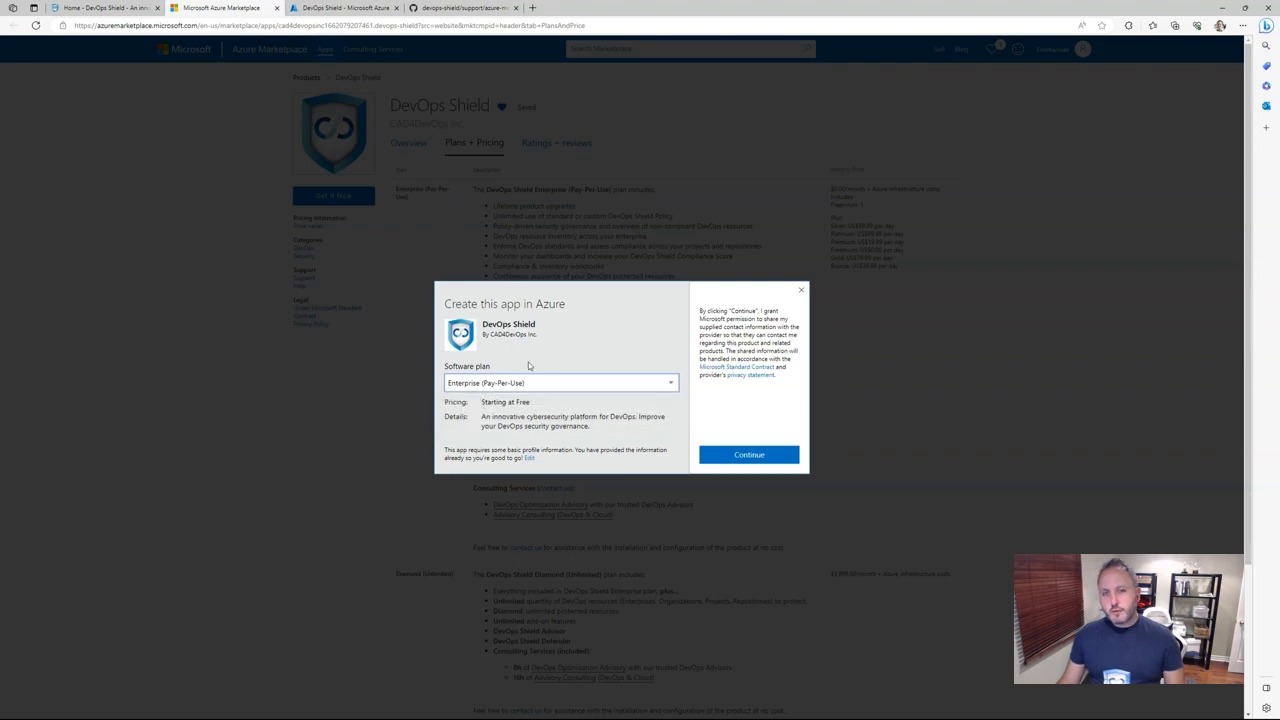
pyautogui.click(750, 455)
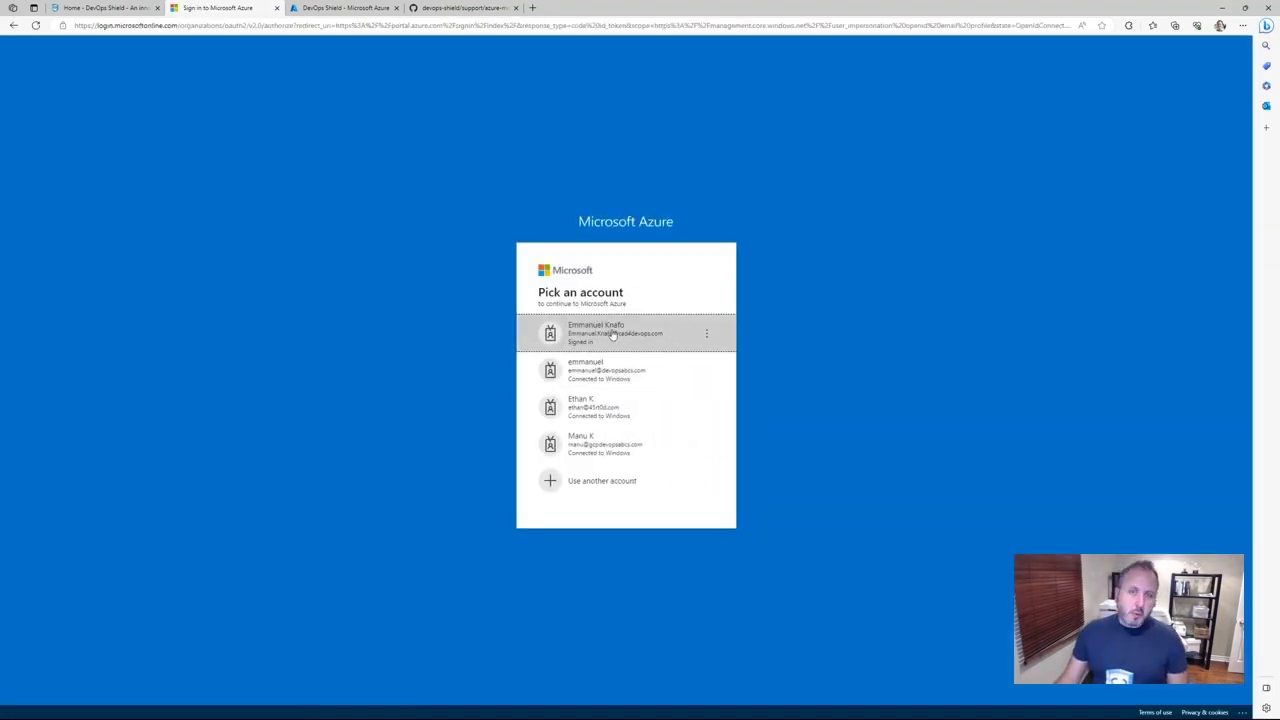
pyautogui.click(613, 334)
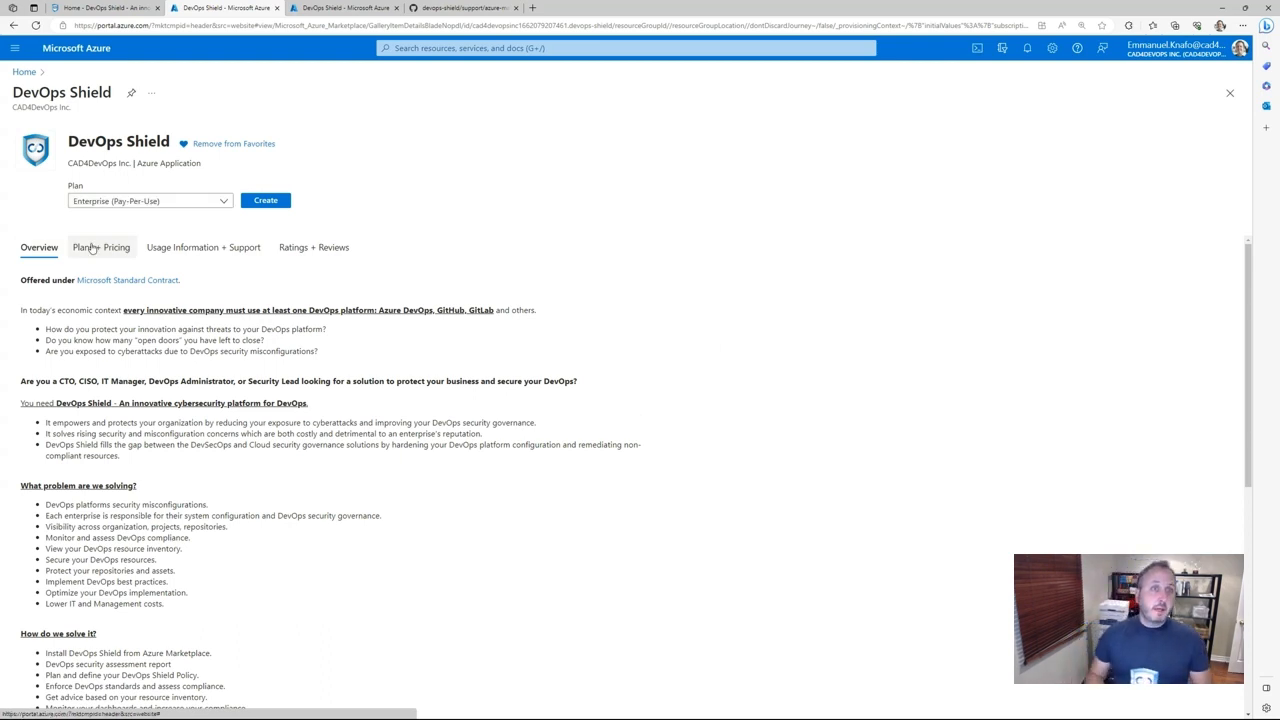
# Close the duplicate Azure portal page and start creating DevOps Shield on the Enterprise (Pay-Per-Use) plan.
pyautogui.click(396, 8)
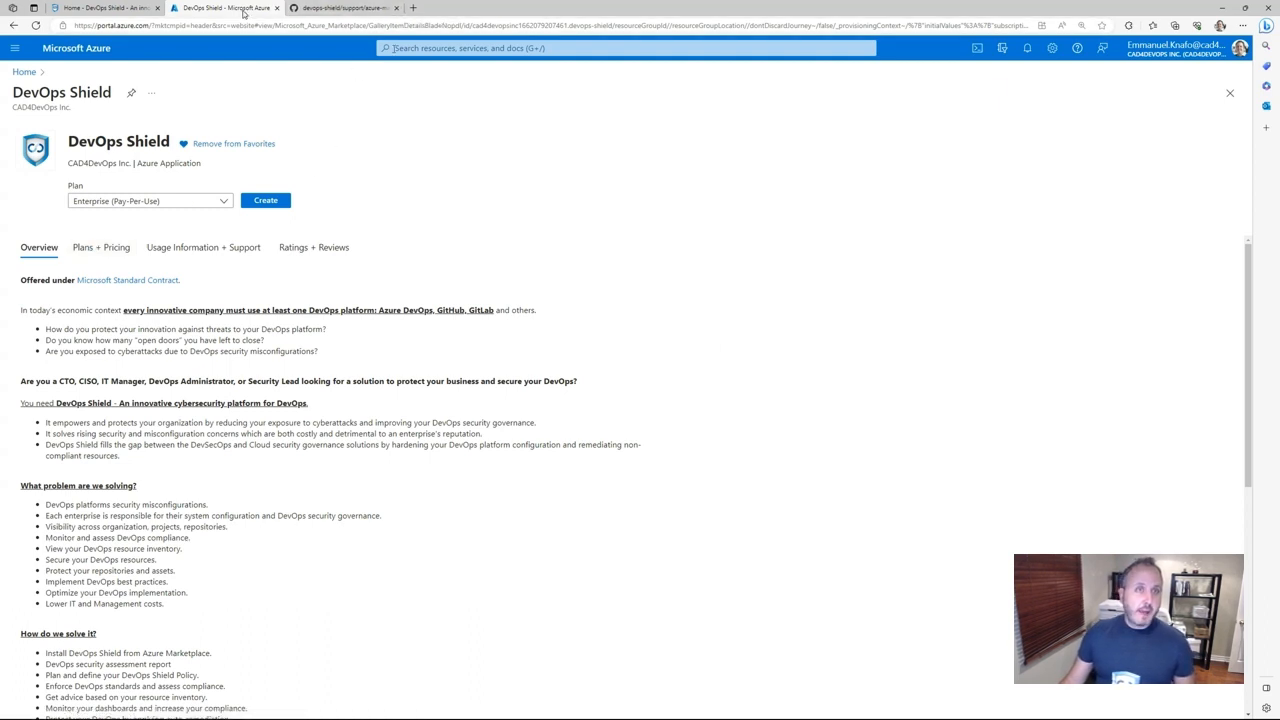
pyautogui.click(267, 206)
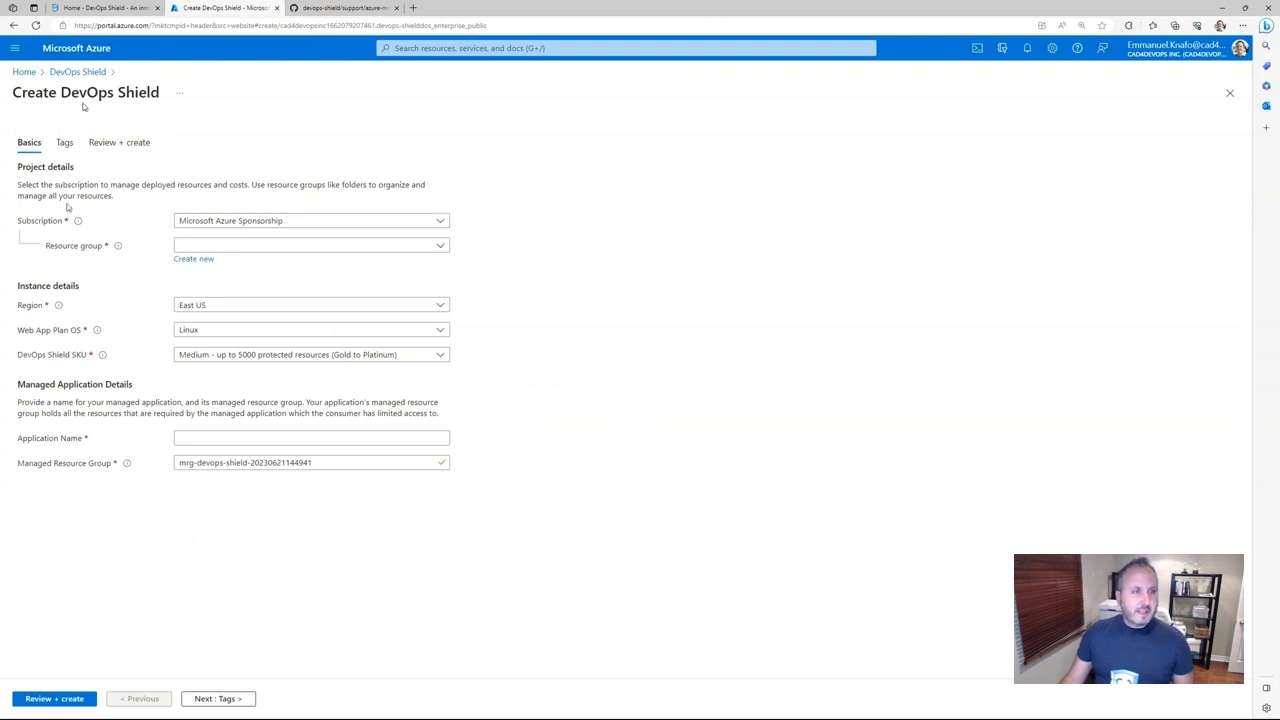
# Create a new resource group named rg-demo-devopsshield for the deployment.
pyautogui.click(709, 251)
pyautogui.click(196, 259)
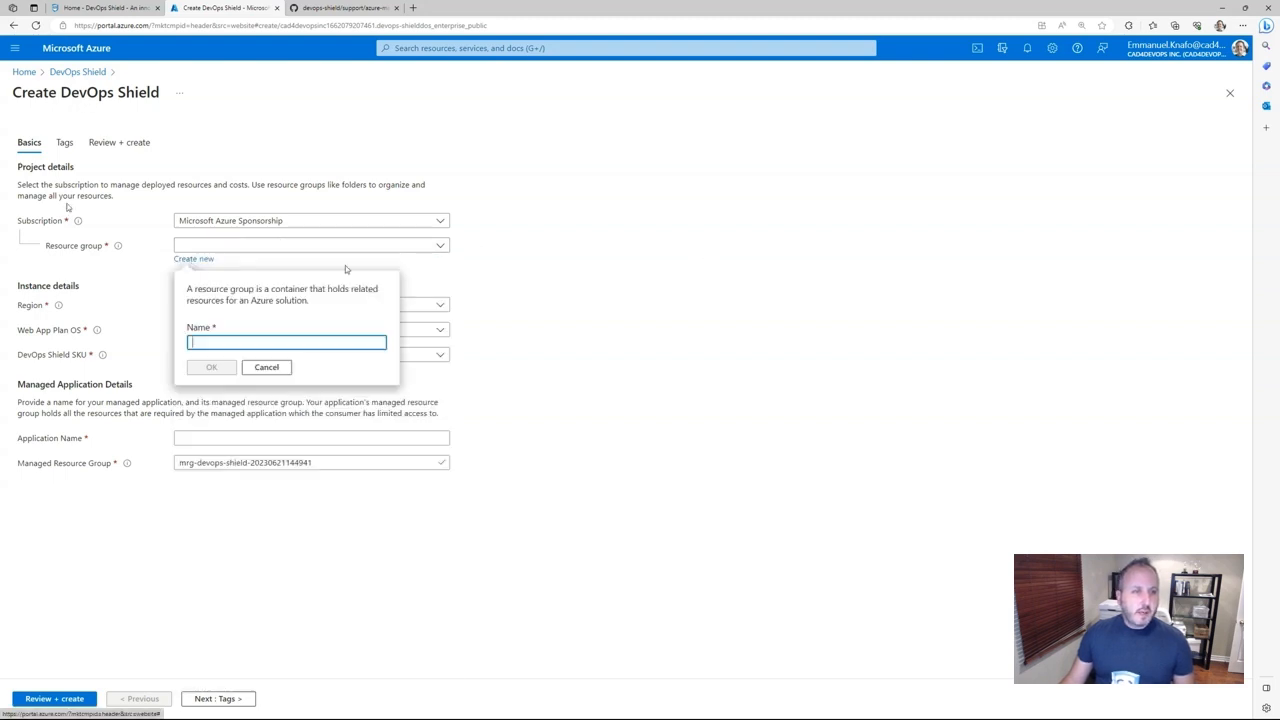
pyautogui.click(198, 340)
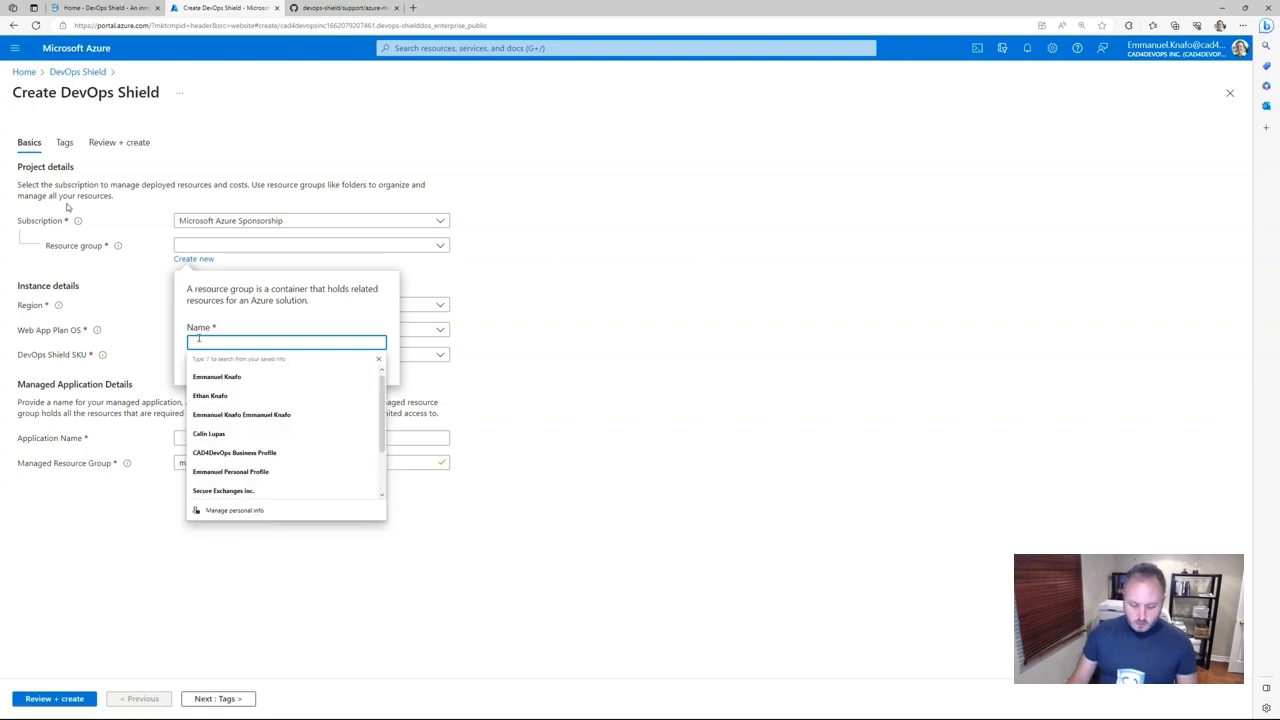
pyautogui.write('rg-demo')
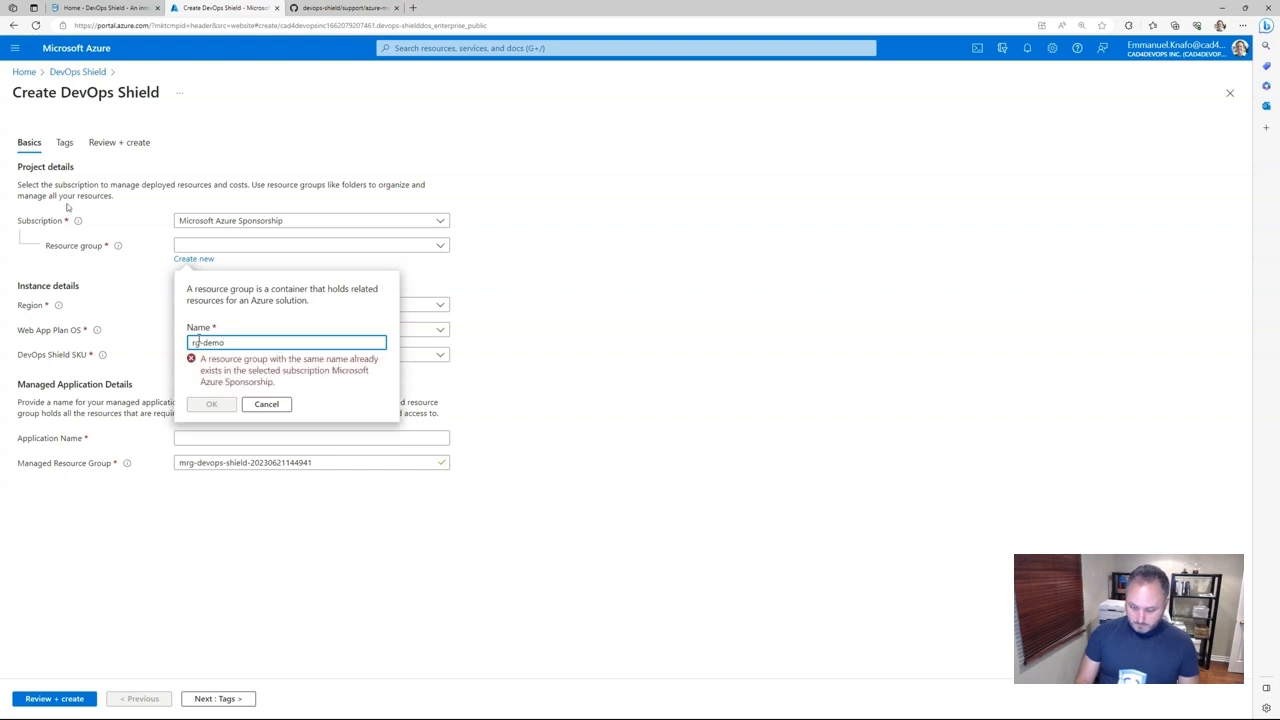
pyautogui.write('-devop')
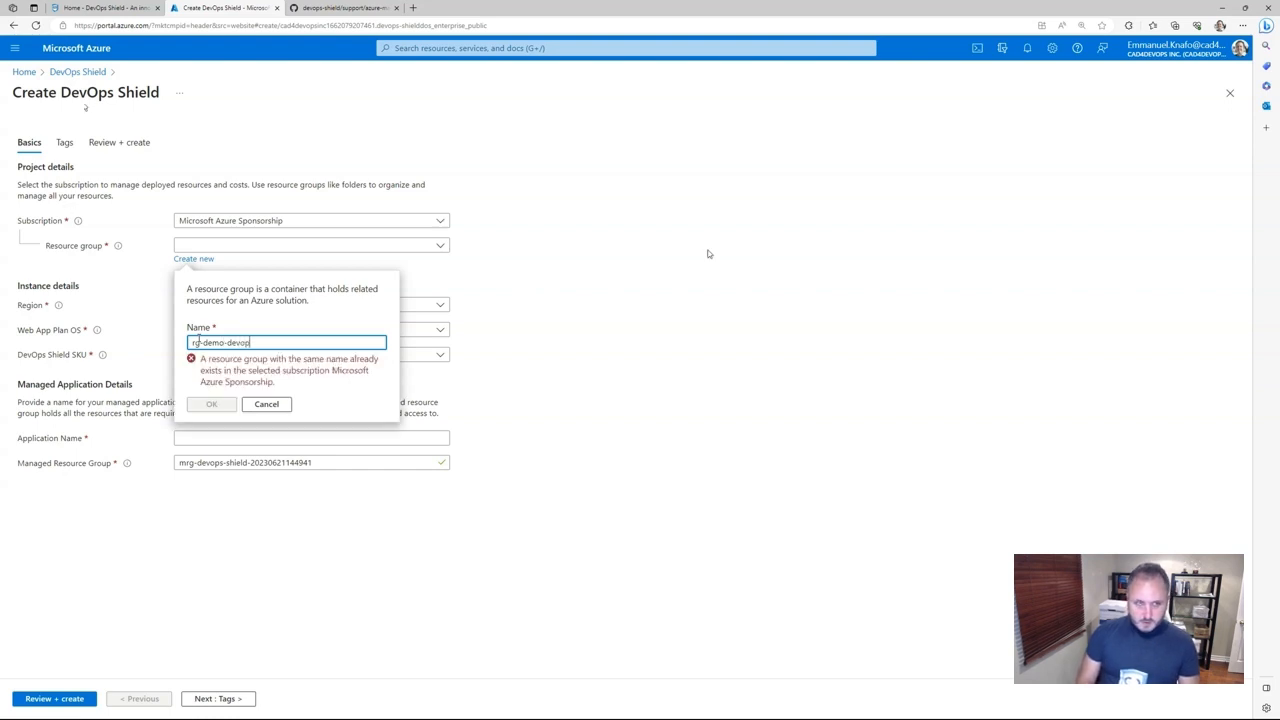
pyautogui.write('sshield')
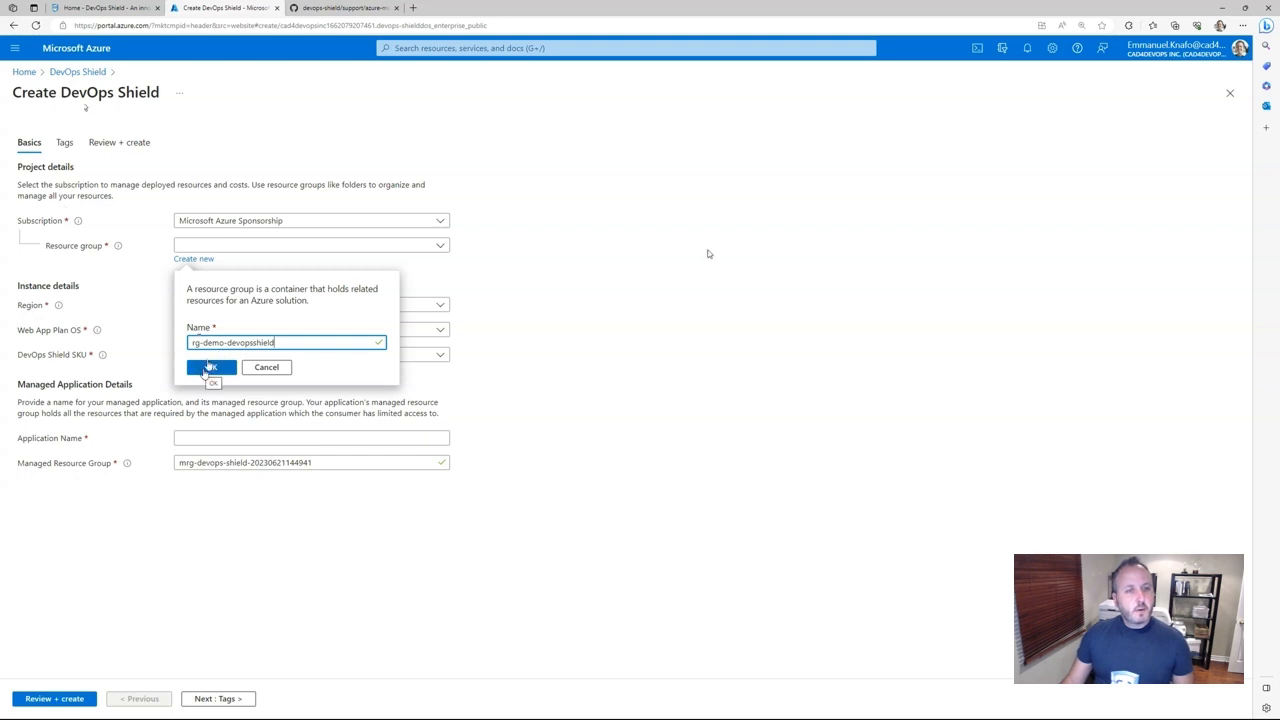
pyautogui.click(211, 368)
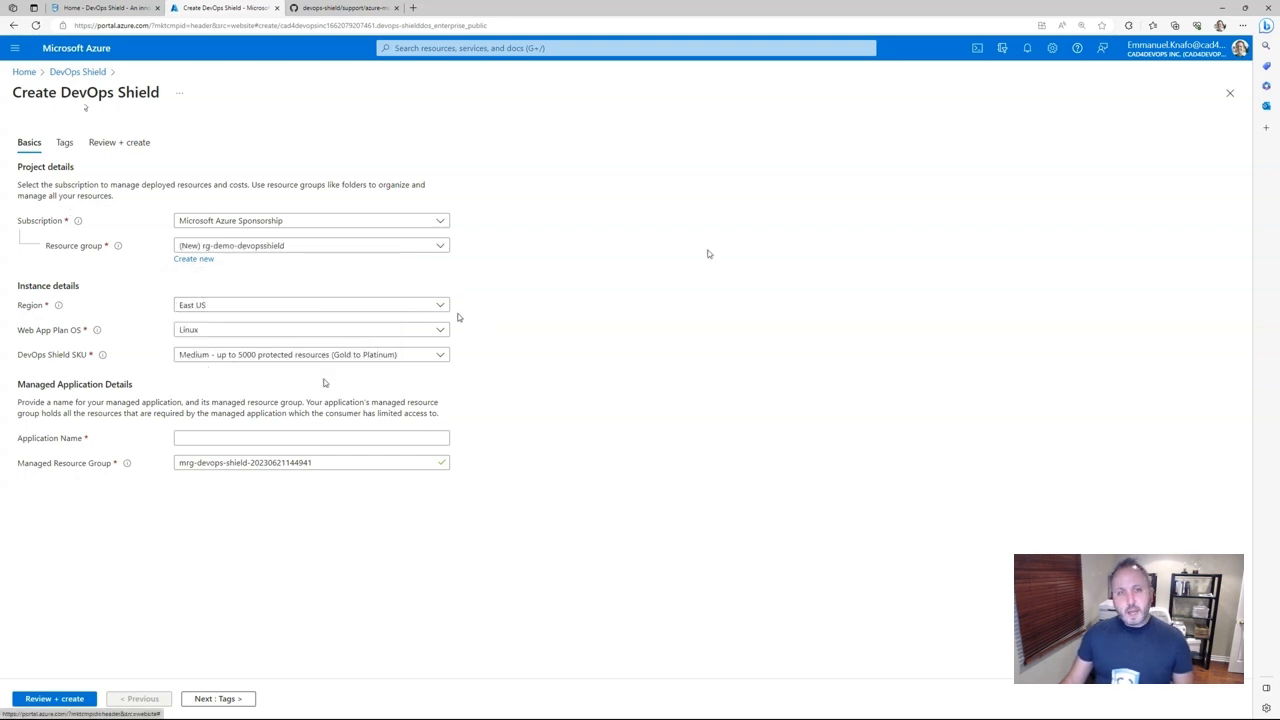
# Look through the available regions and set the instance region to East US 2.
pyautogui.click(441, 305)
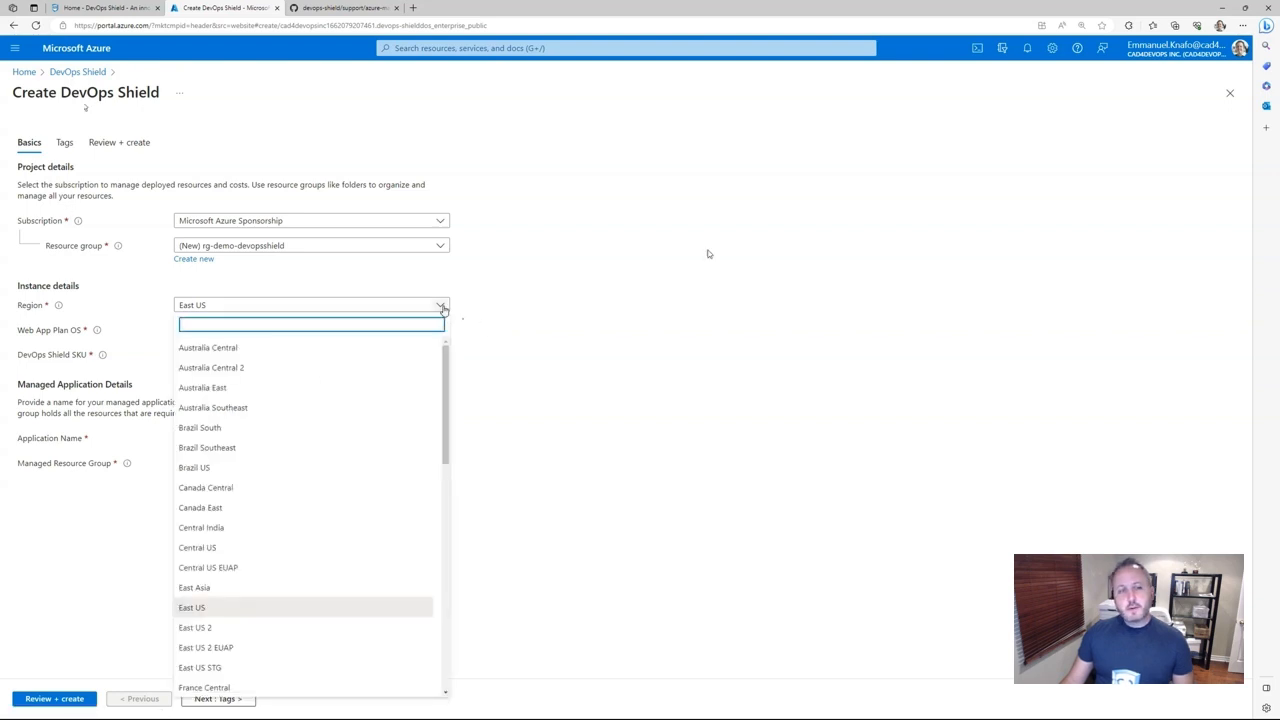
pyautogui.scroll(-3, 357, 470)
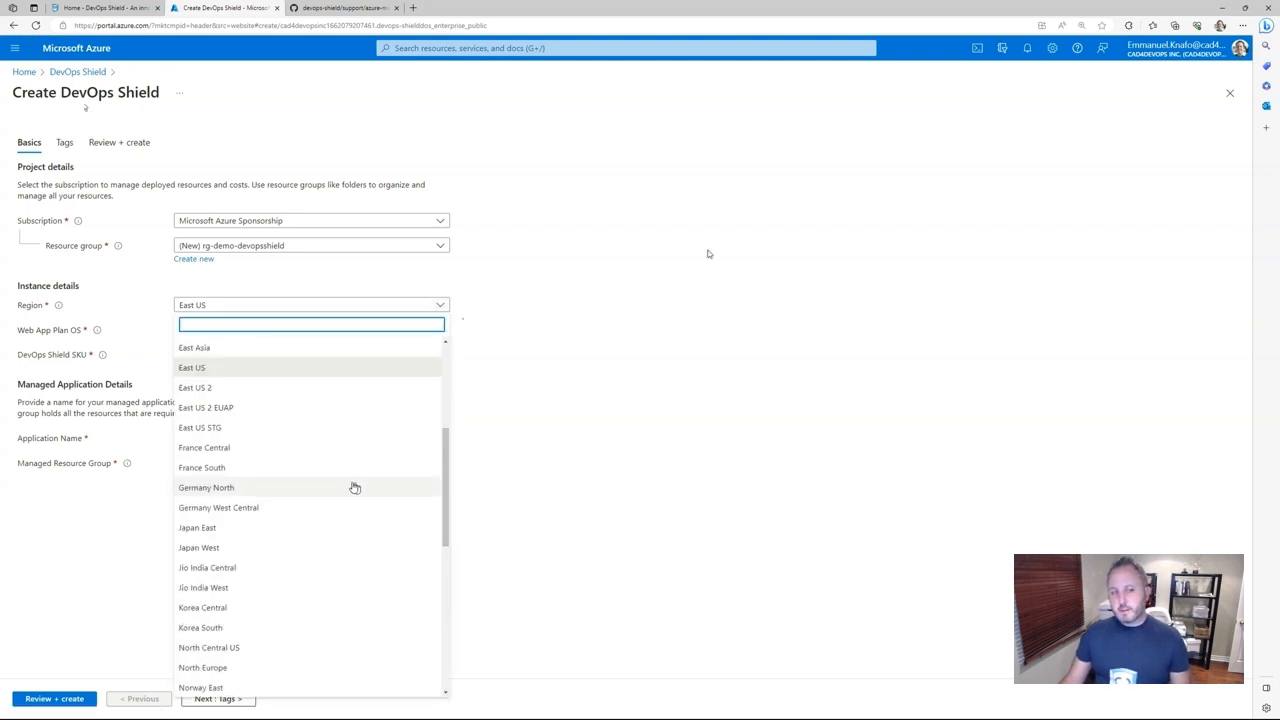
pyautogui.scroll(-4, 354, 487)
pyautogui.scroll(-2, 353, 487)
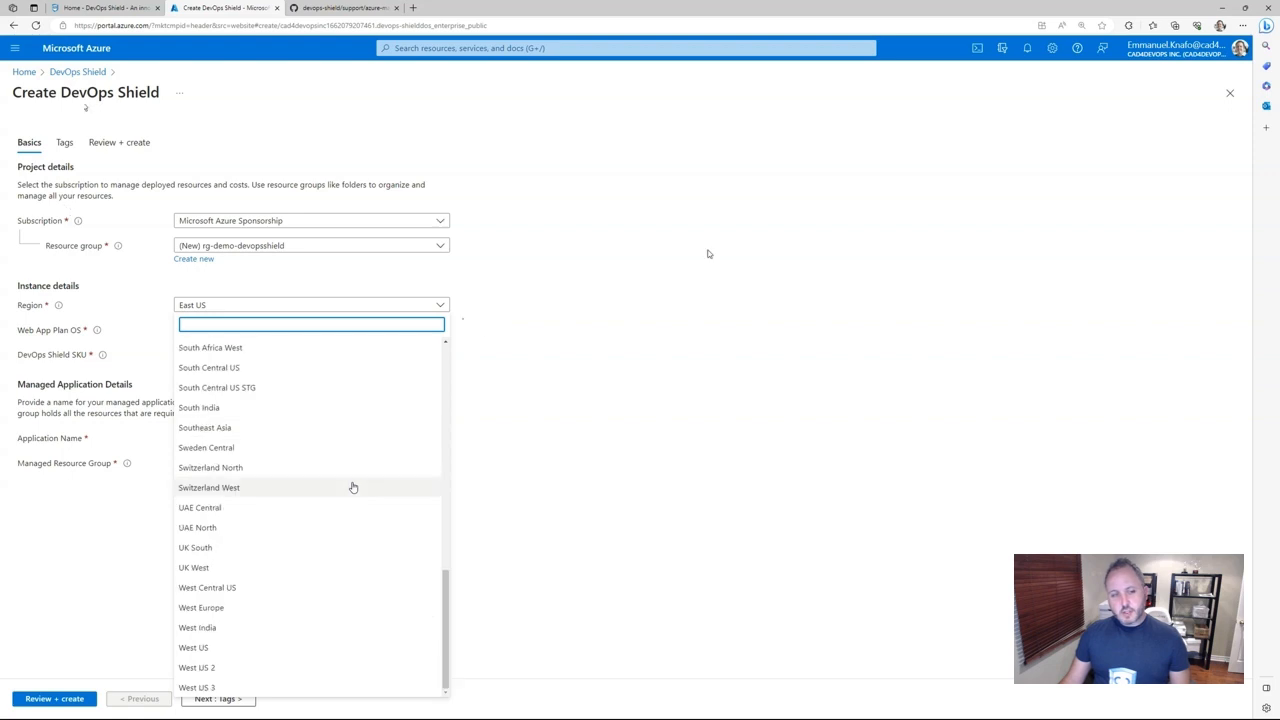
pyautogui.scroll(8, 352, 490)
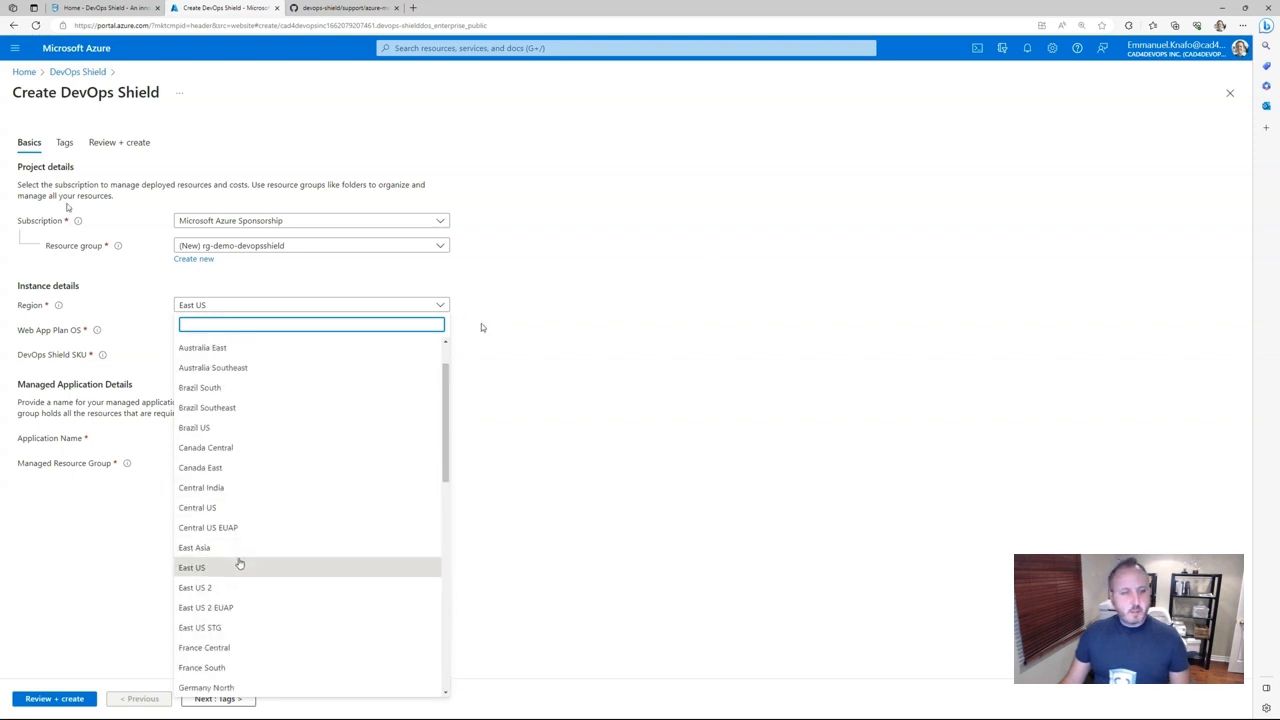
pyautogui.click(189, 587)
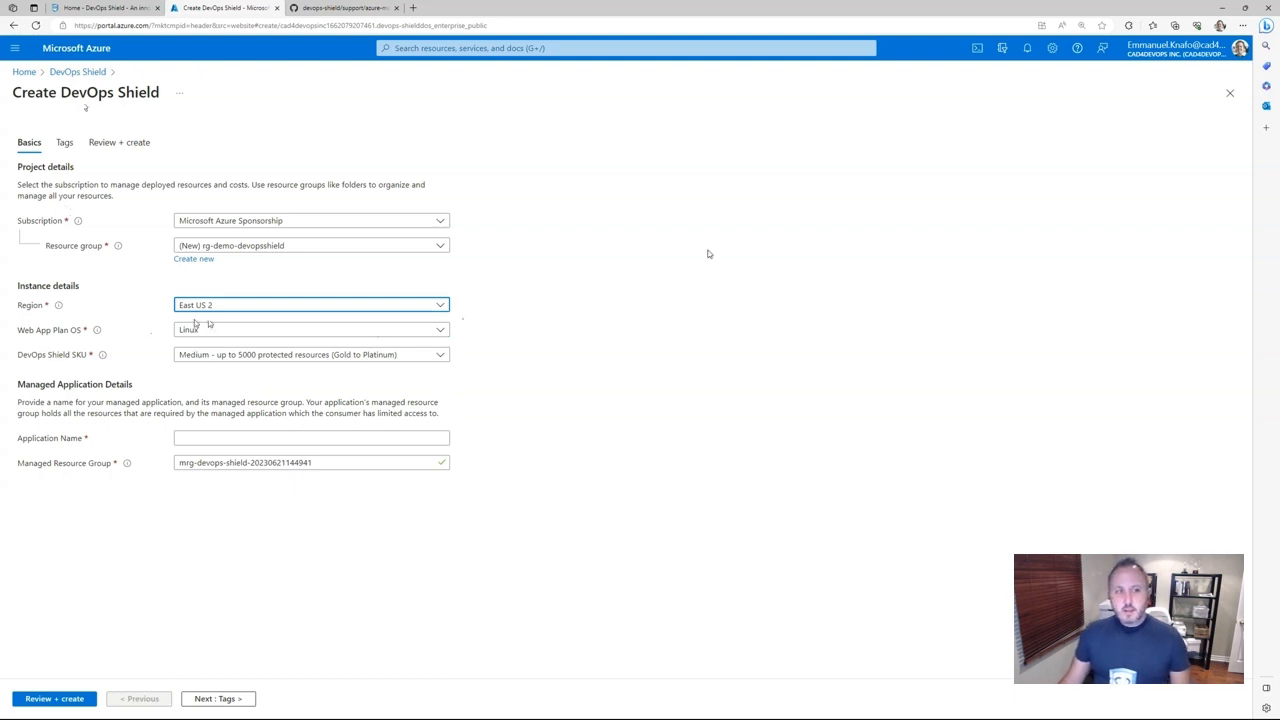
# Choose Linux as the web app plan OS and the Medium SKU for up to 5000 protected resources (Gold to Platinum).
pyautogui.moveTo(96, 330)
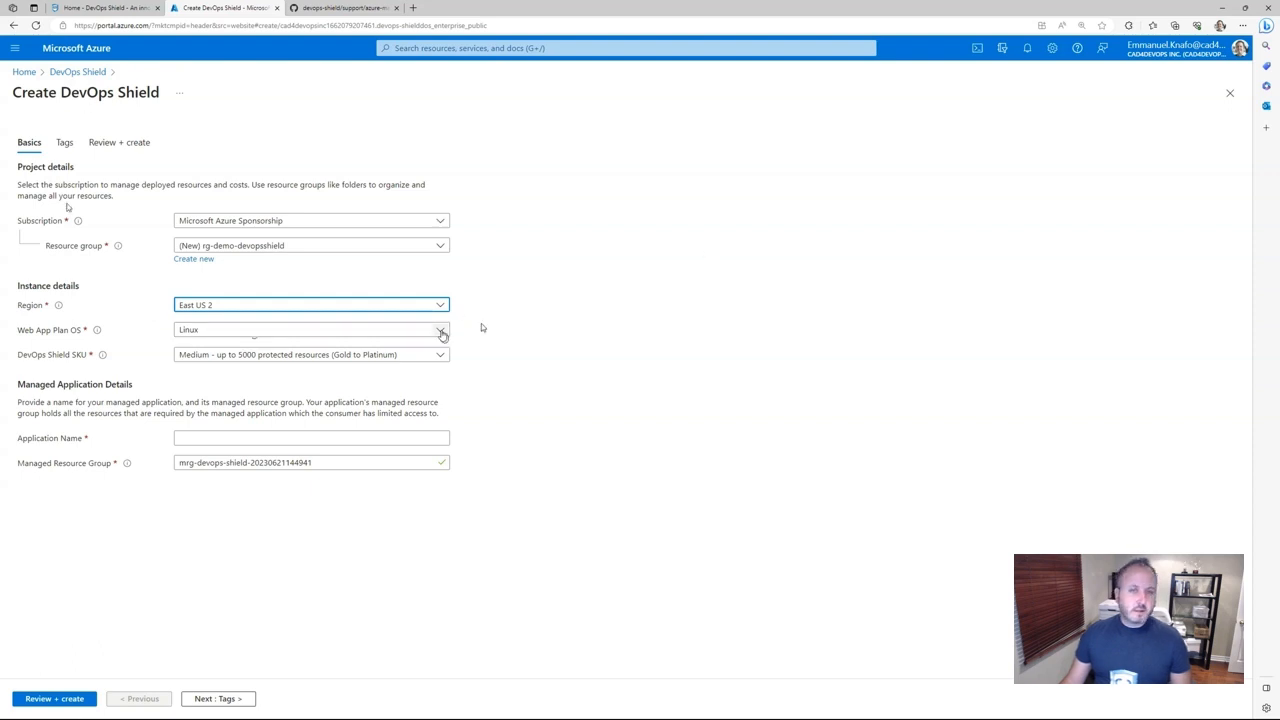
pyautogui.click(441, 334)
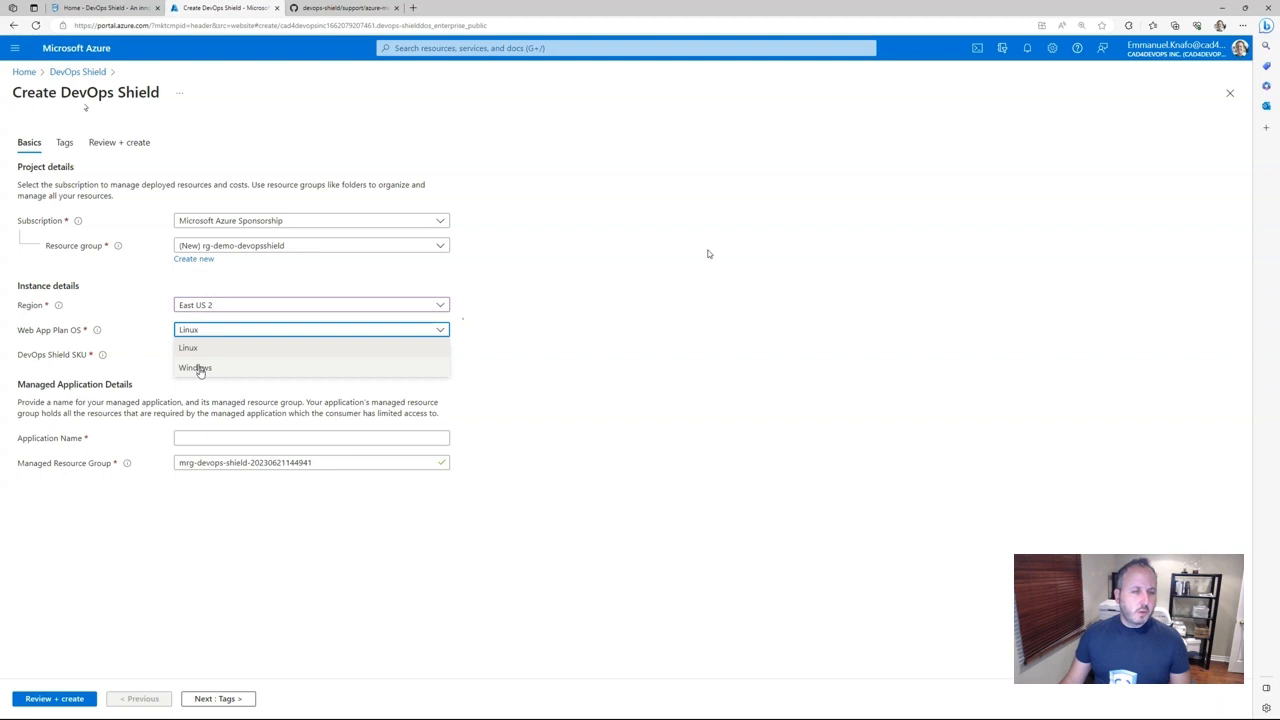
pyautogui.click(361, 347)
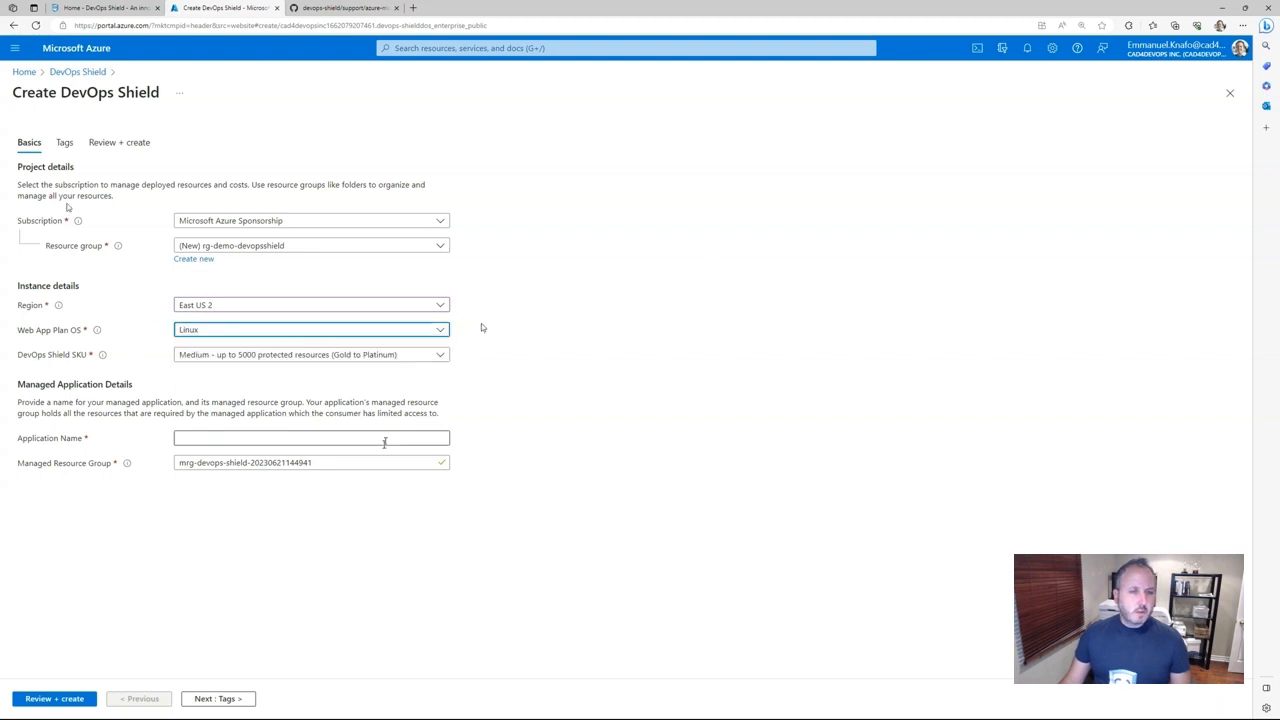
pyautogui.click(444, 361)
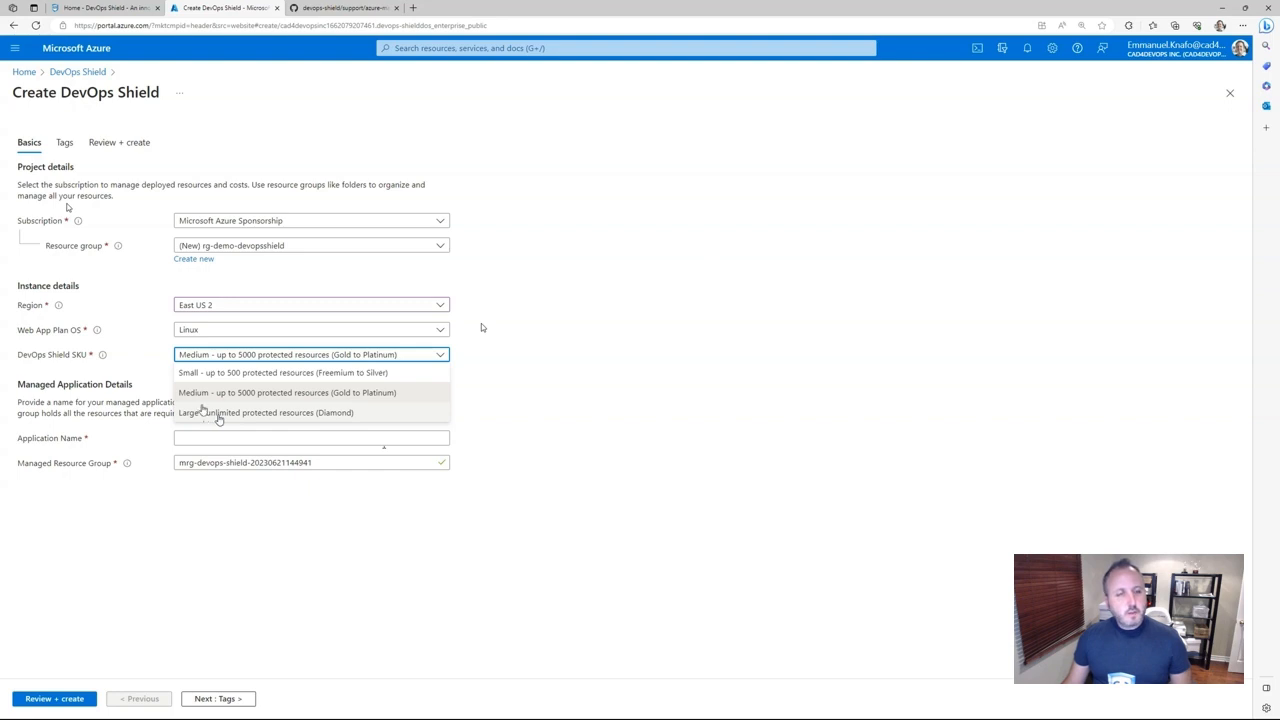
pyautogui.click(198, 393)
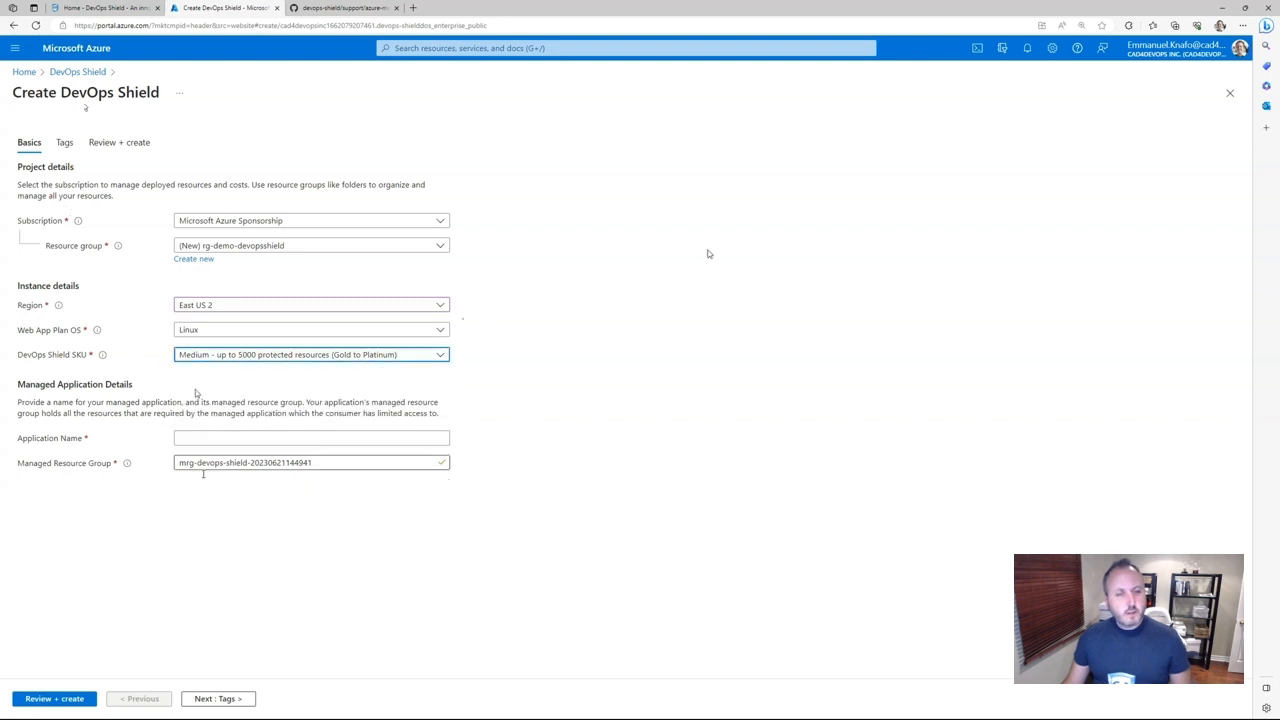
# Enter demo-devops-shield as the managed application's name.
pyautogui.click(198, 436)
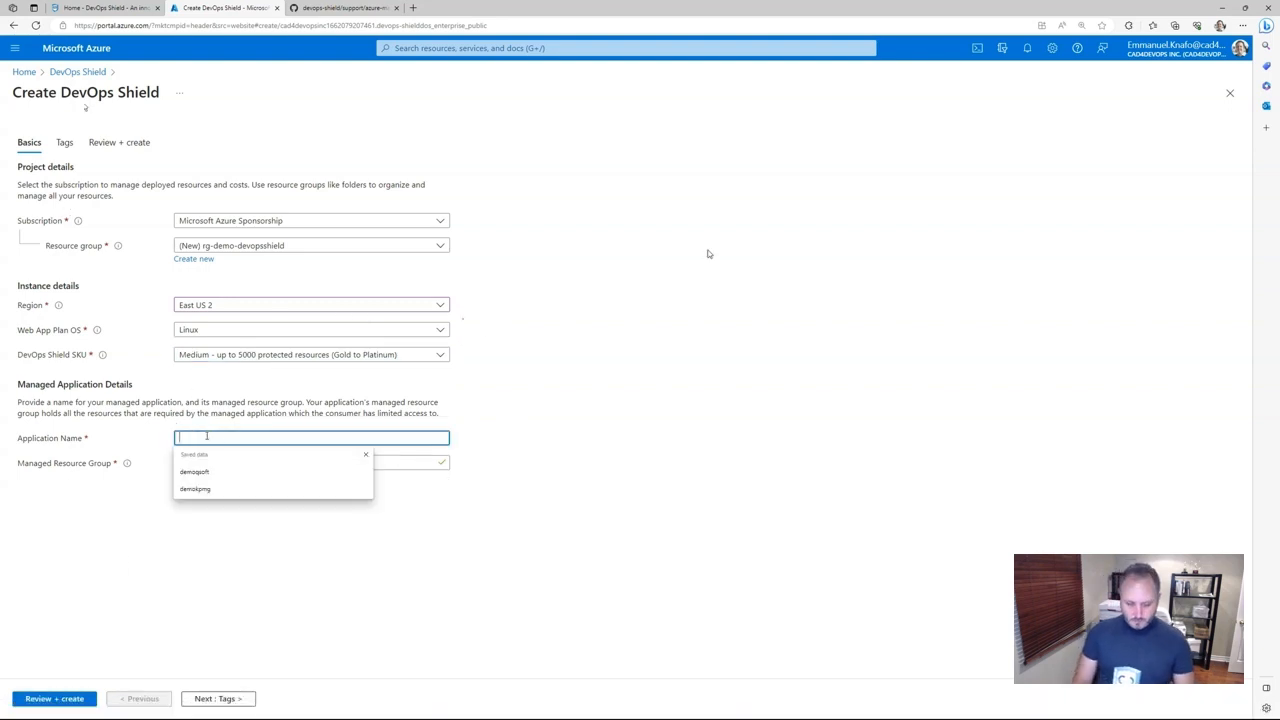
pyautogui.write('dem')
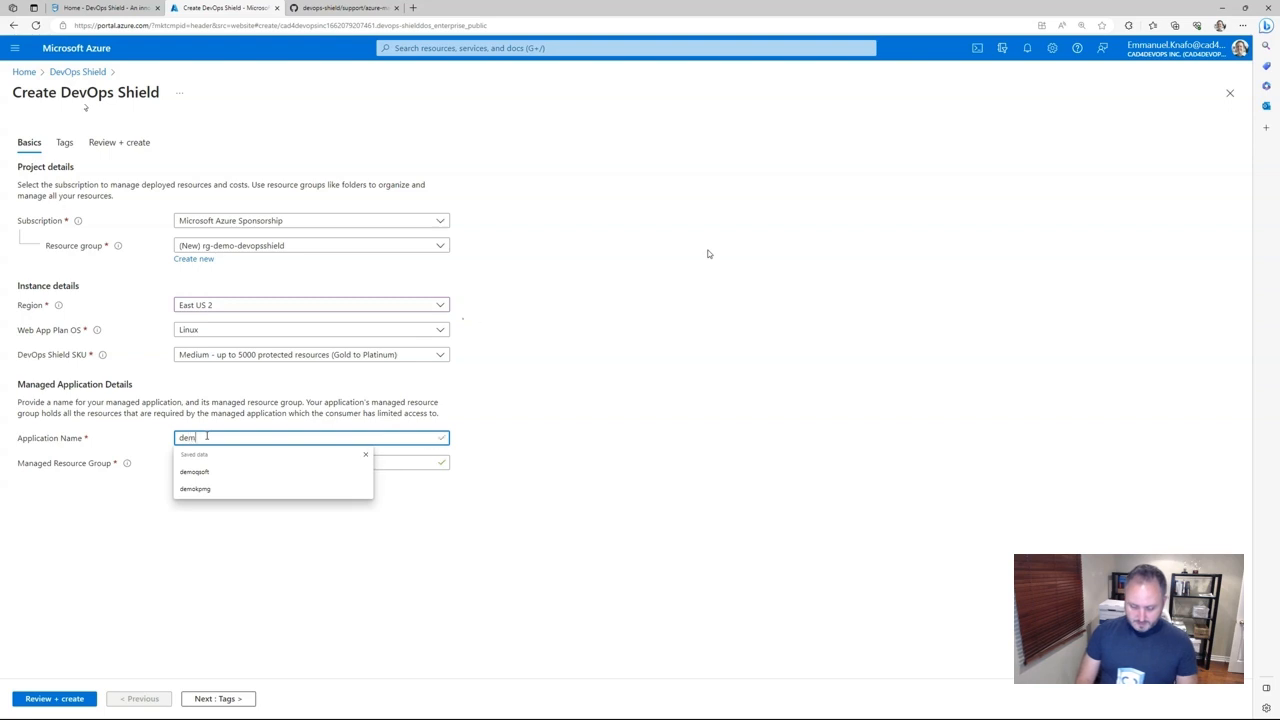
pyautogui.write('o-')
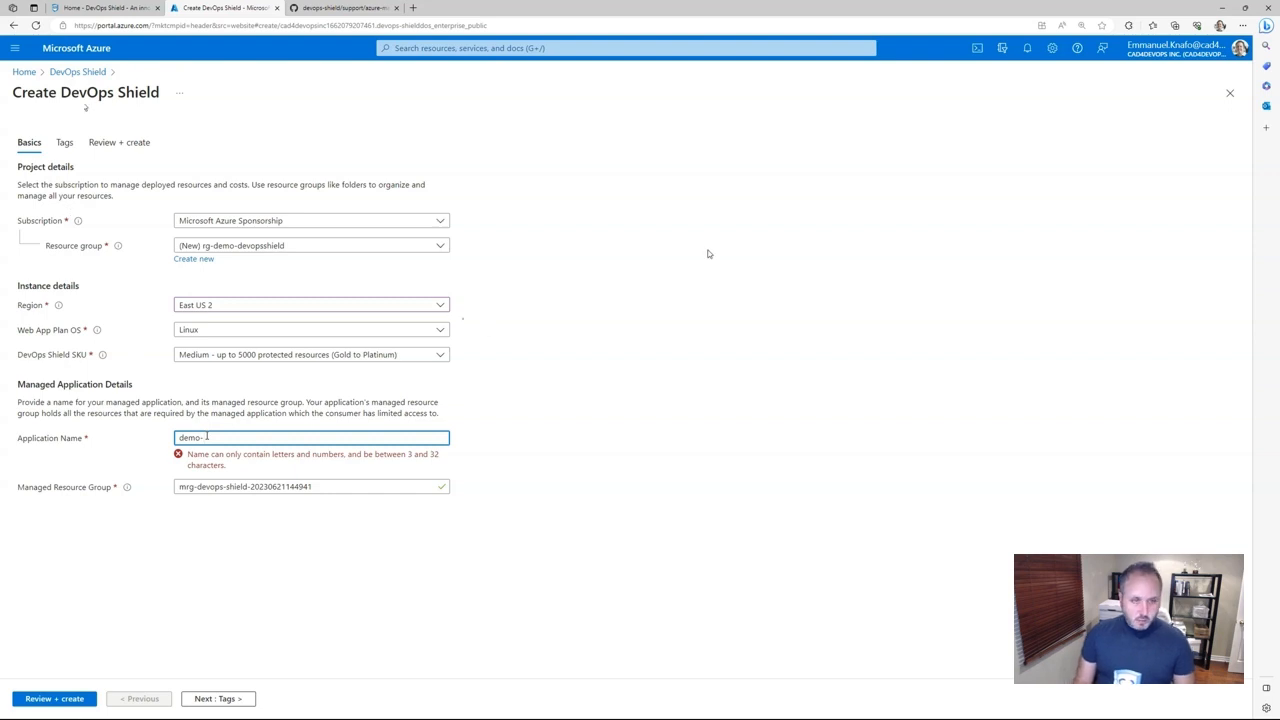
pyautogui.write('devops')
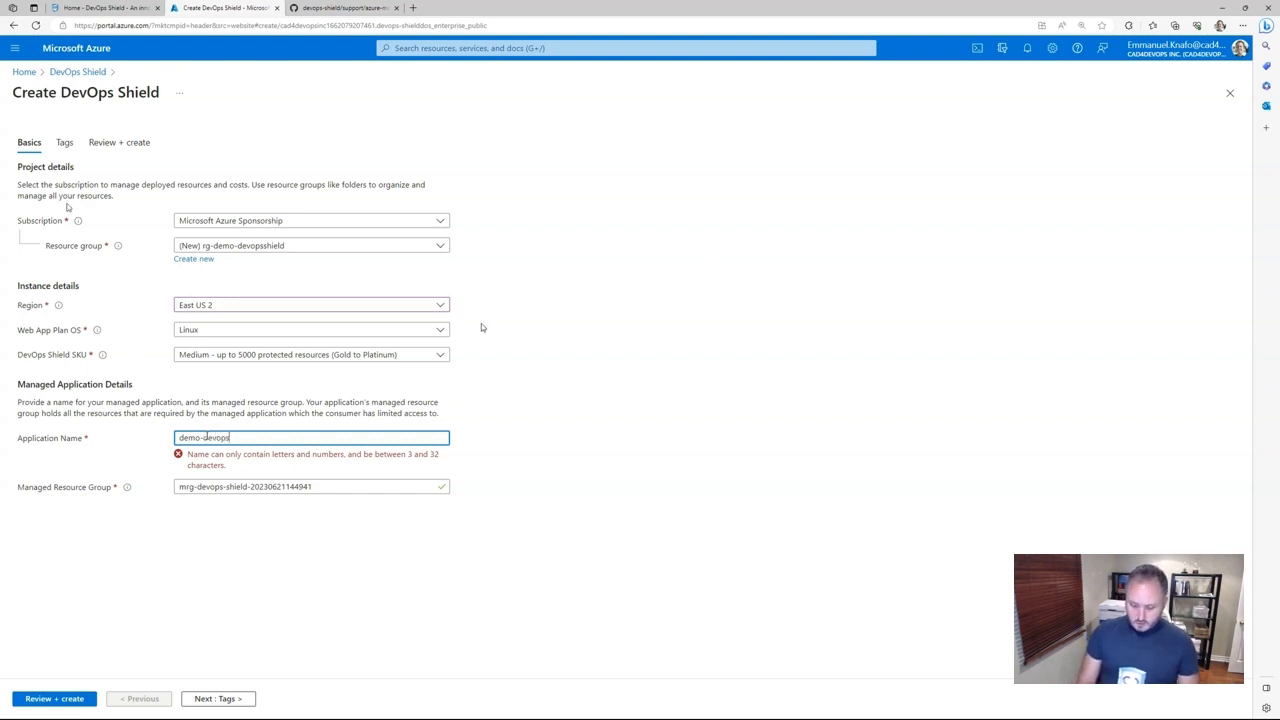
pyautogui.write('-shield')
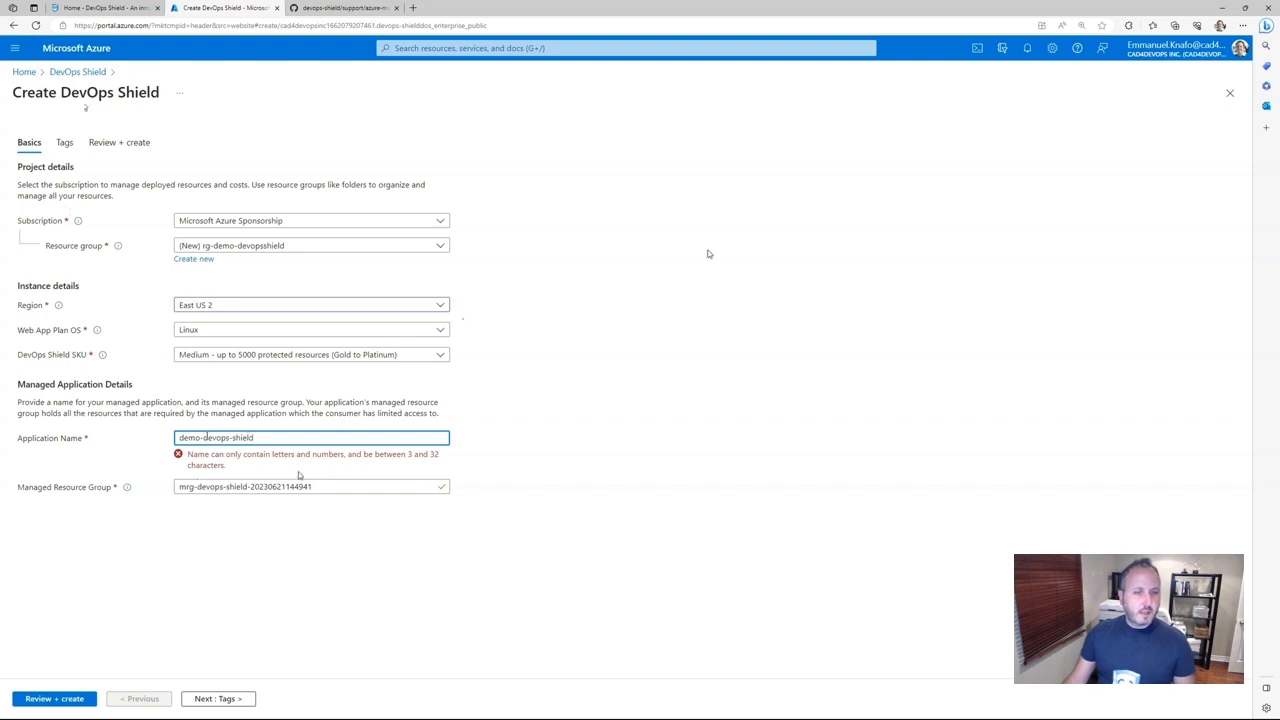
# Remove both hyphens from the application name so that it reads demodevopsshield.
pyautogui.press('BackSpace')
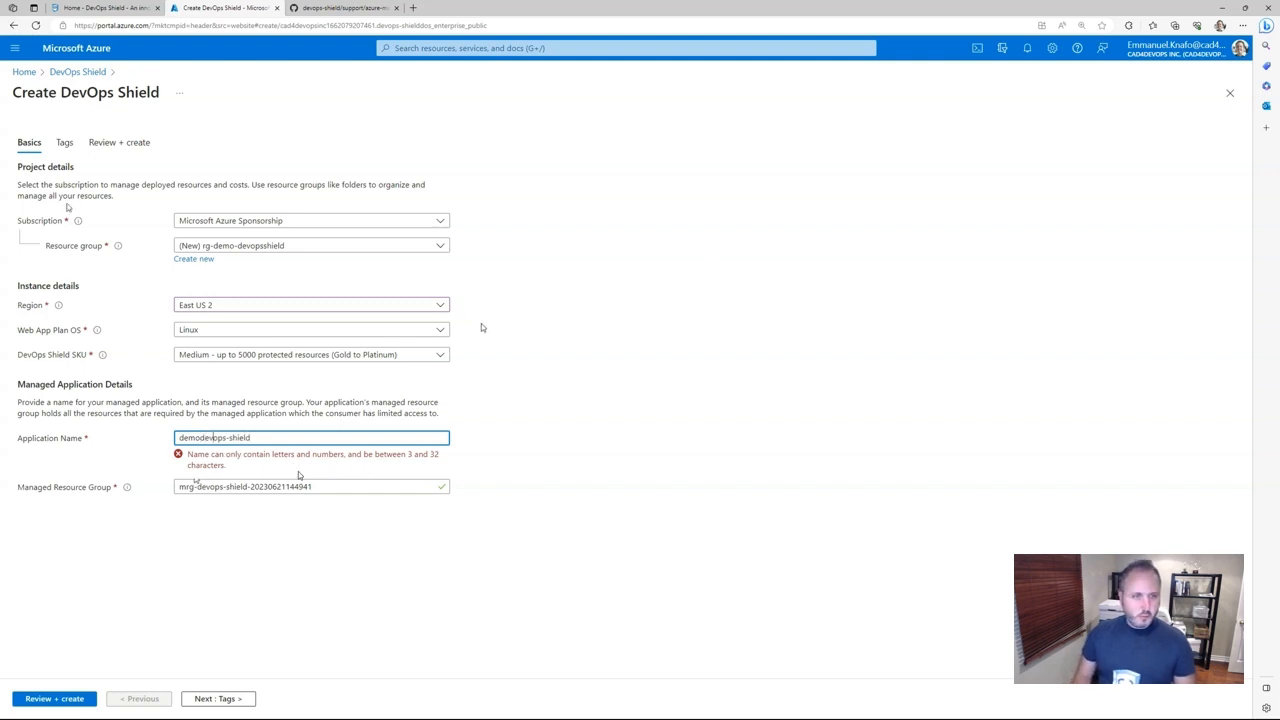
pyautogui.press('Right')
pyautogui.press('Right')
pyautogui.press('Right')
pyautogui.press('Right')
pyautogui.press('Right')
pyautogui.press('Right')
pyautogui.press('Right')
pyautogui.press('Right')
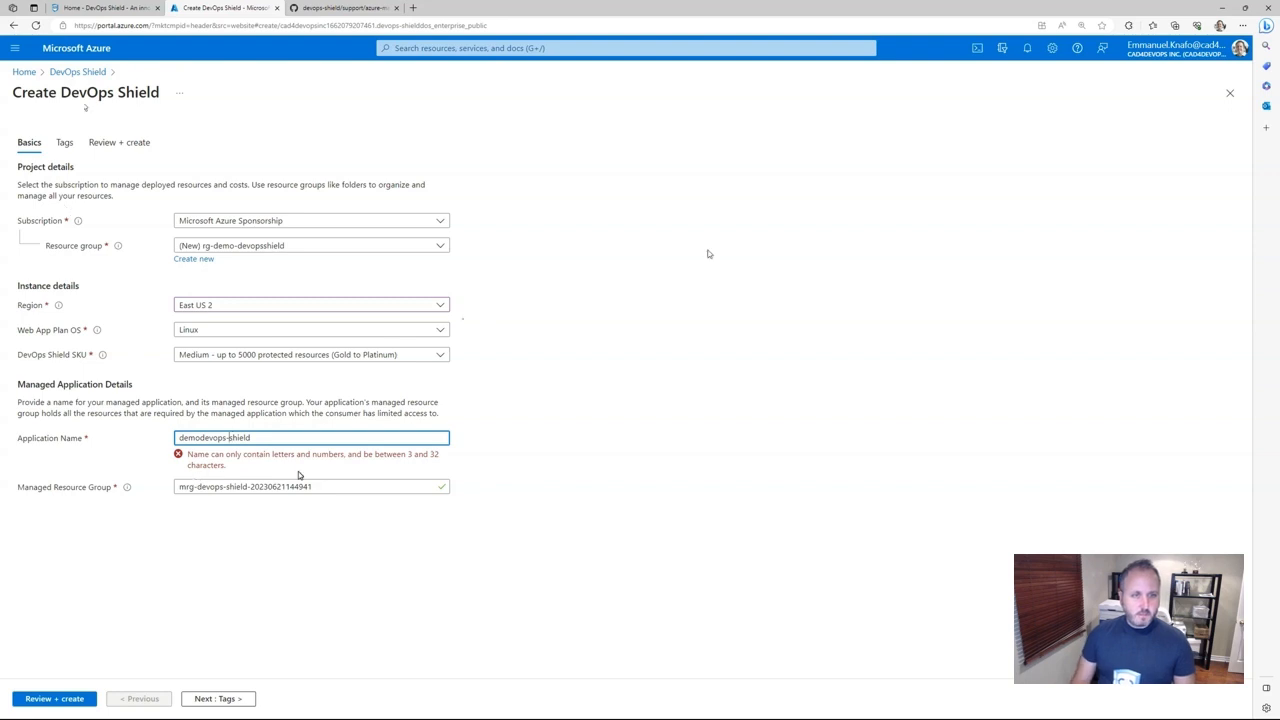
pyautogui.press('BackSpace')
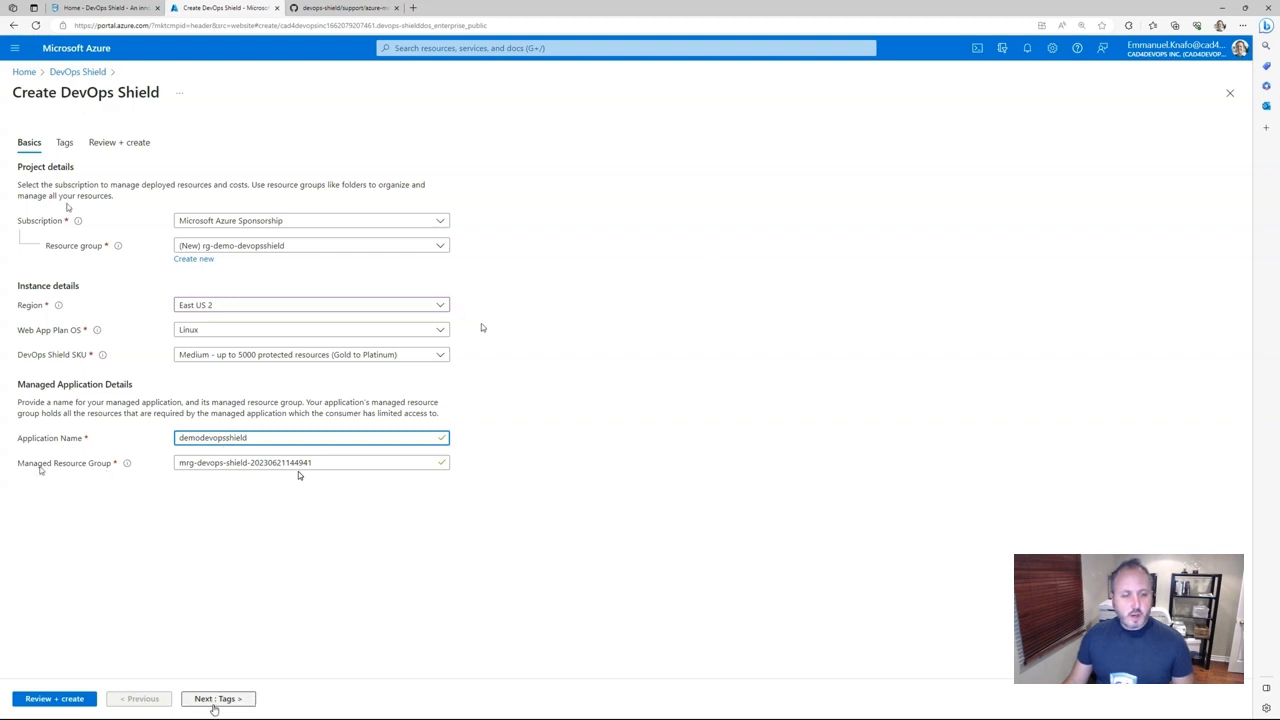
# Tag the resources with name application and value DevOps Shield, and continue to the review page.
pyautogui.click(215, 699)
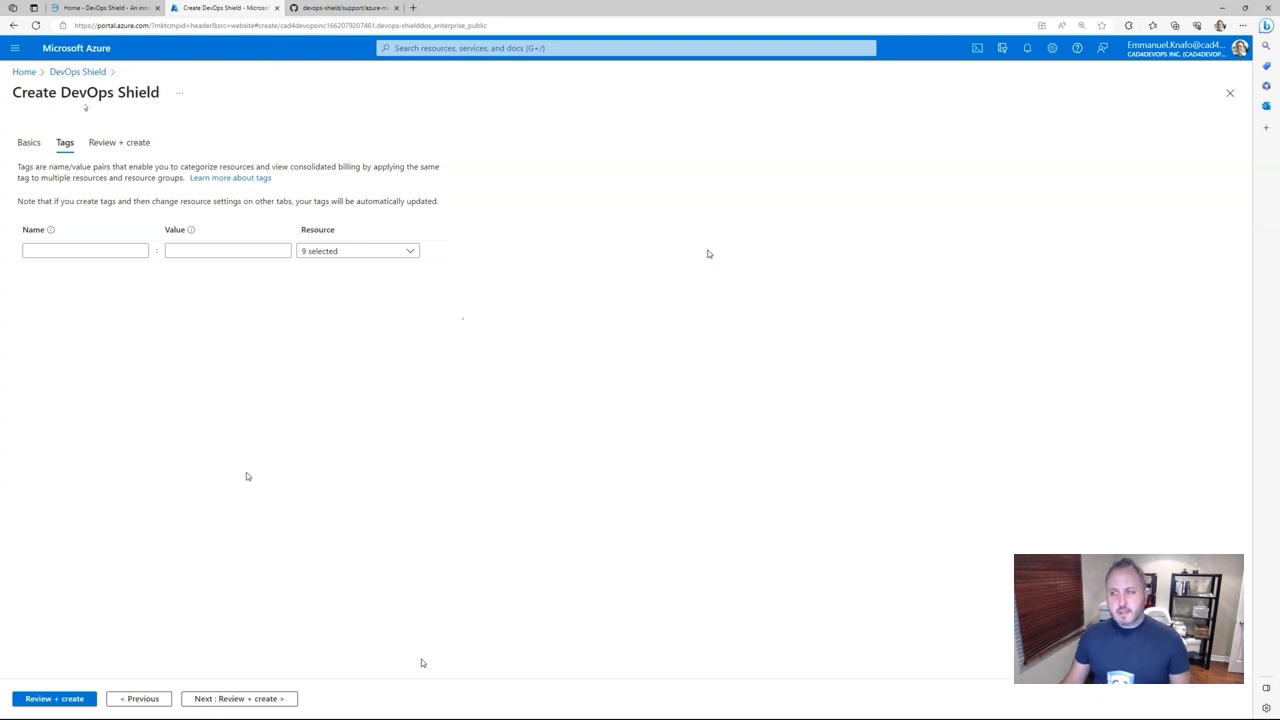
pyautogui.click(91, 251)
pyautogui.click(52, 268)
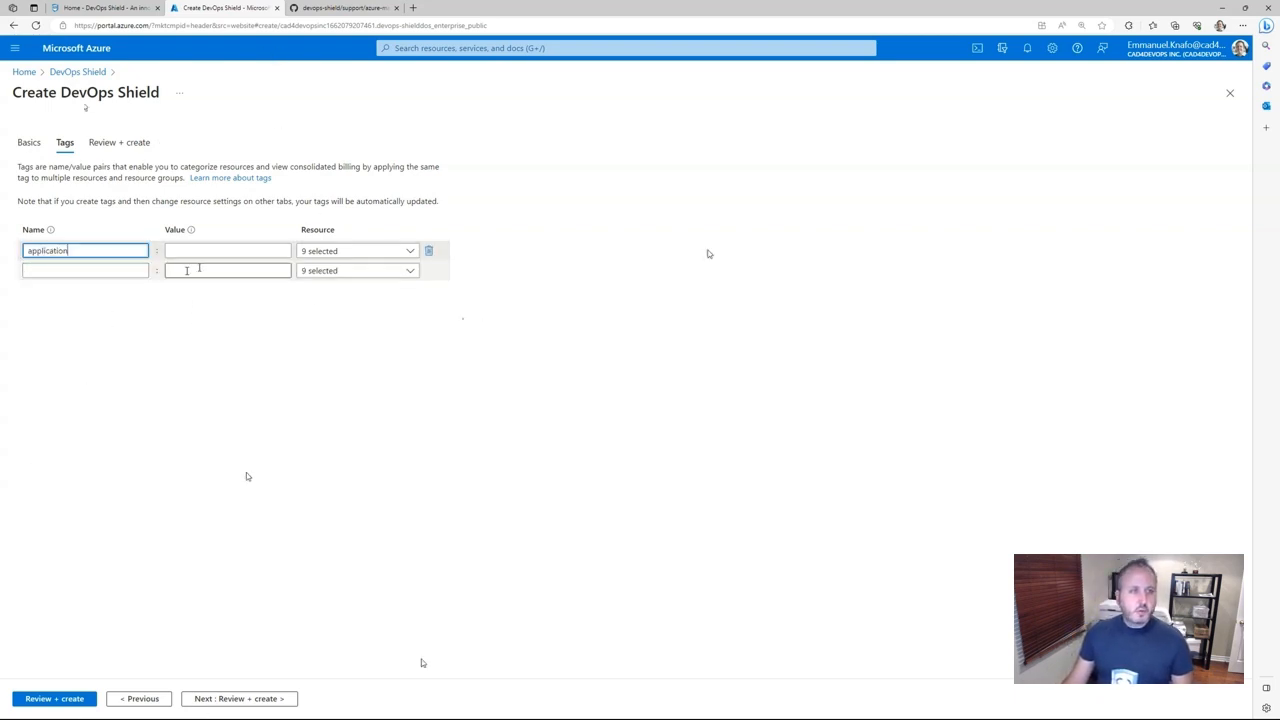
pyautogui.click(189, 249)
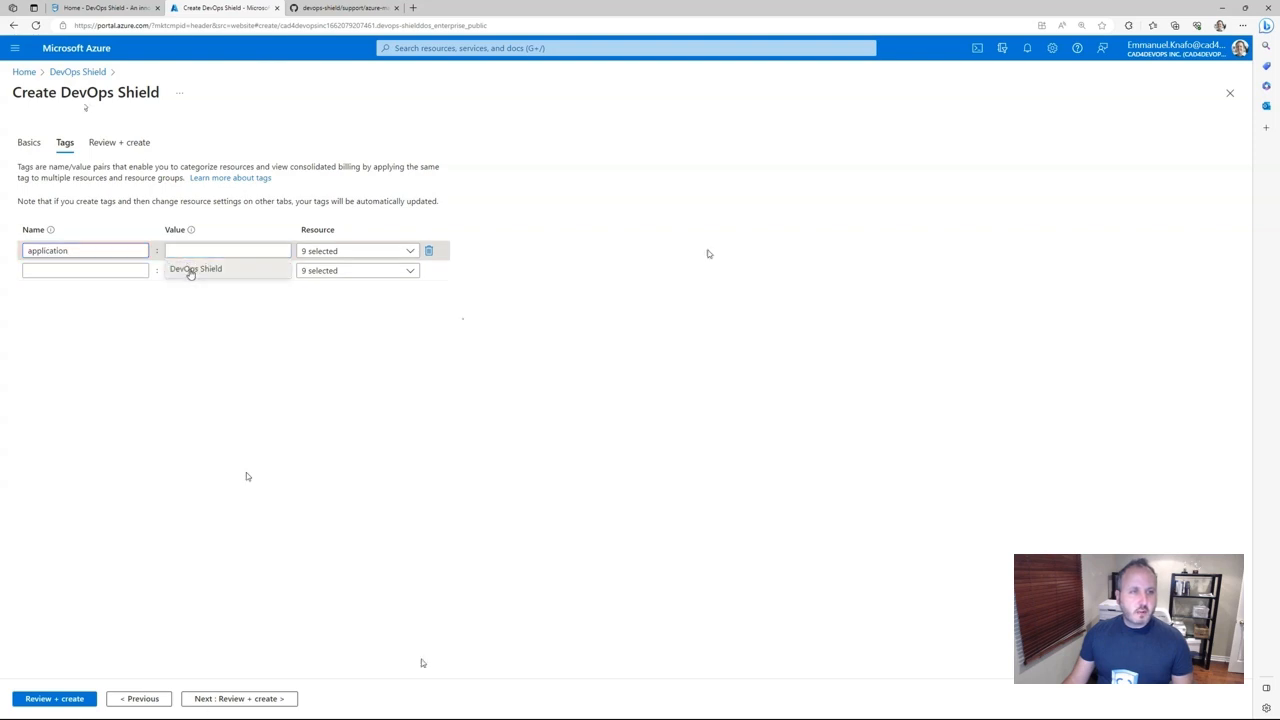
pyautogui.click(186, 270)
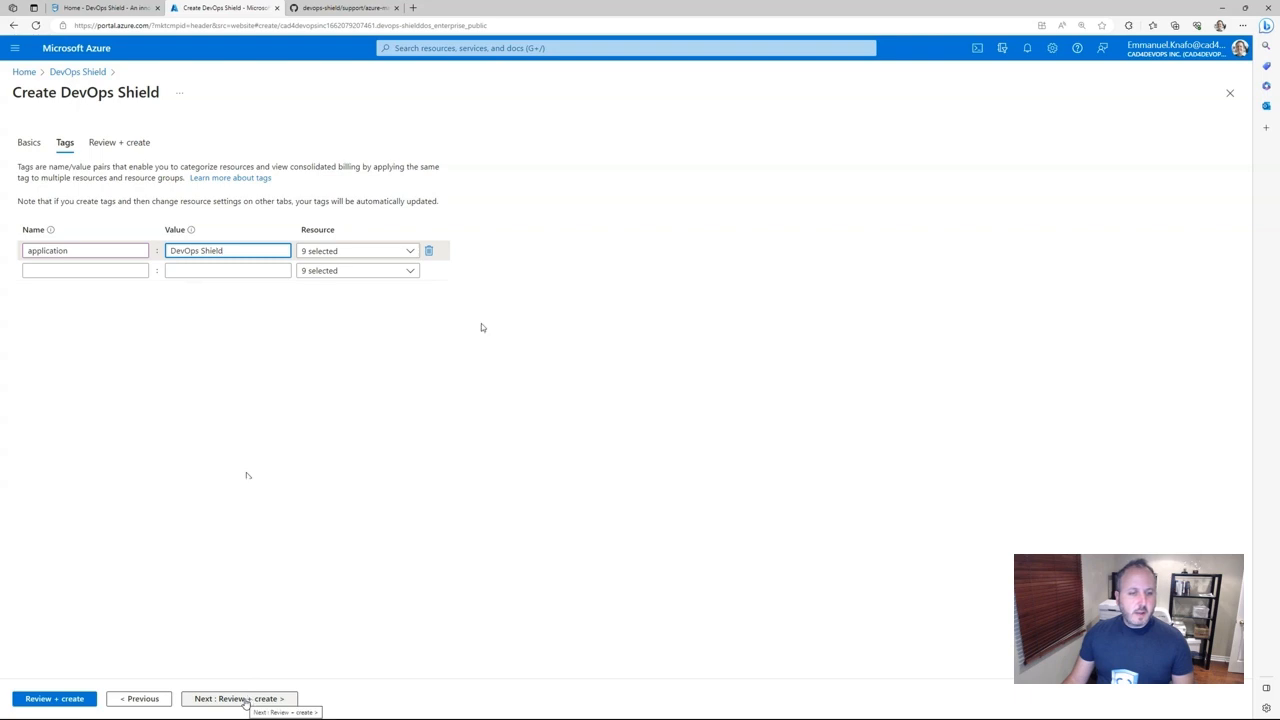
pyautogui.click(246, 699)
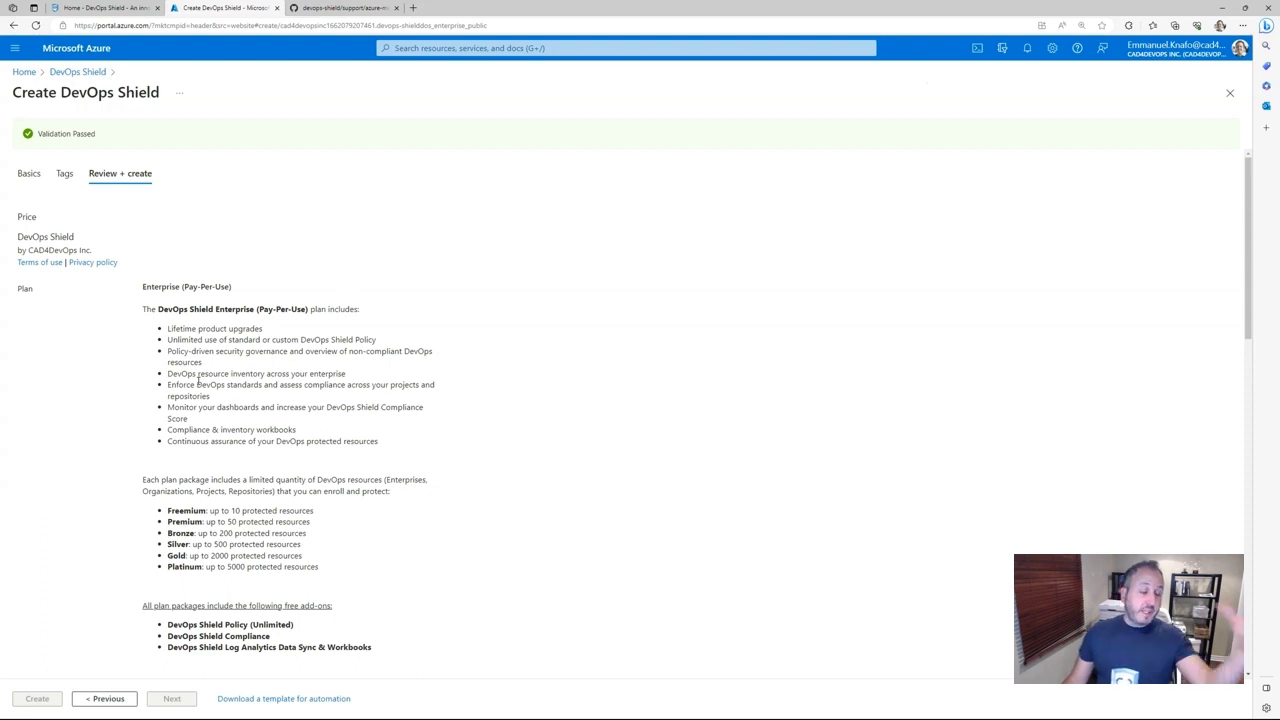
# Look through the review page's plan details, prices, terms, co-admin access permission, basic settings and tags.
pyautogui.scroll(-3, 96, 279)
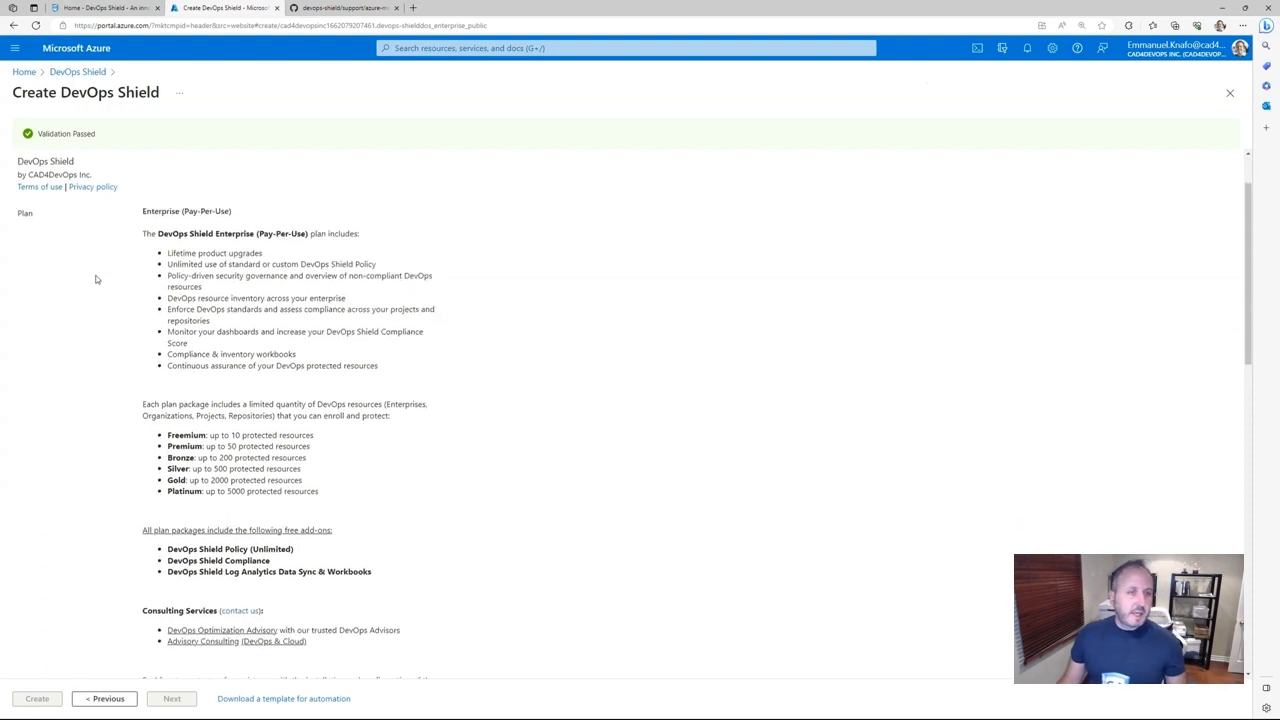
pyautogui.scroll(-2, 100, 286)
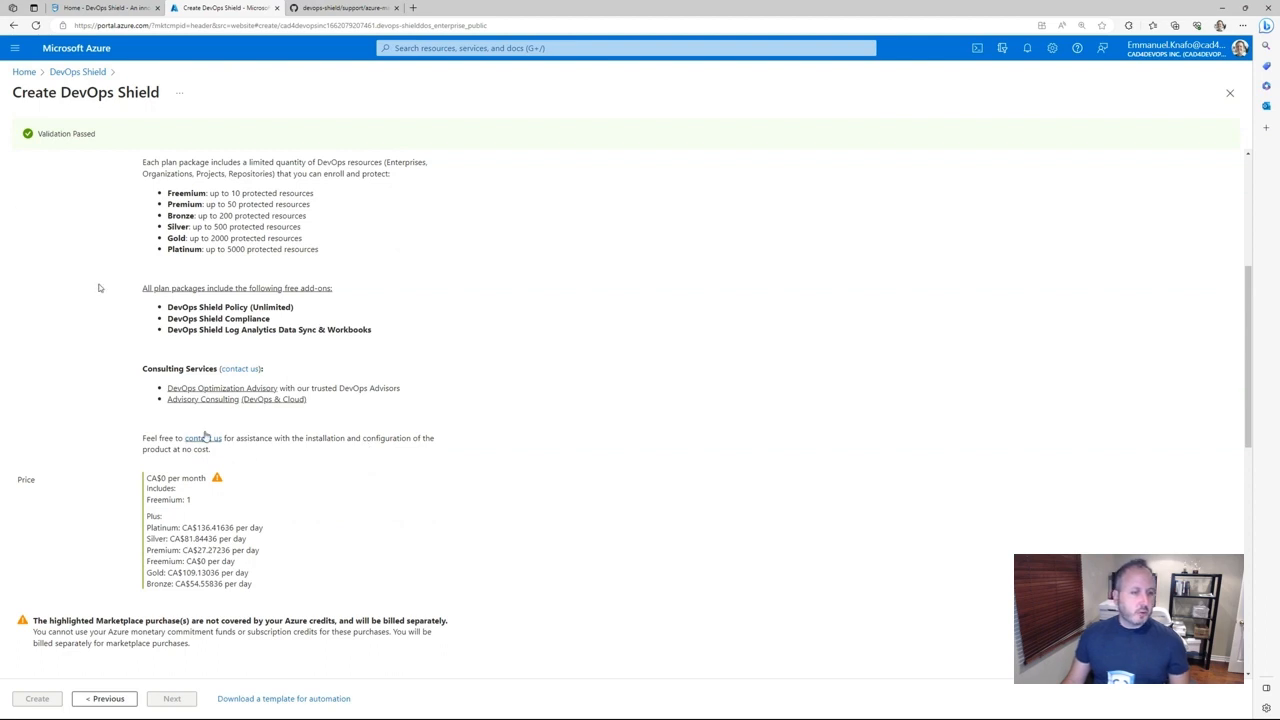
pyautogui.scroll(-3, 205, 434)
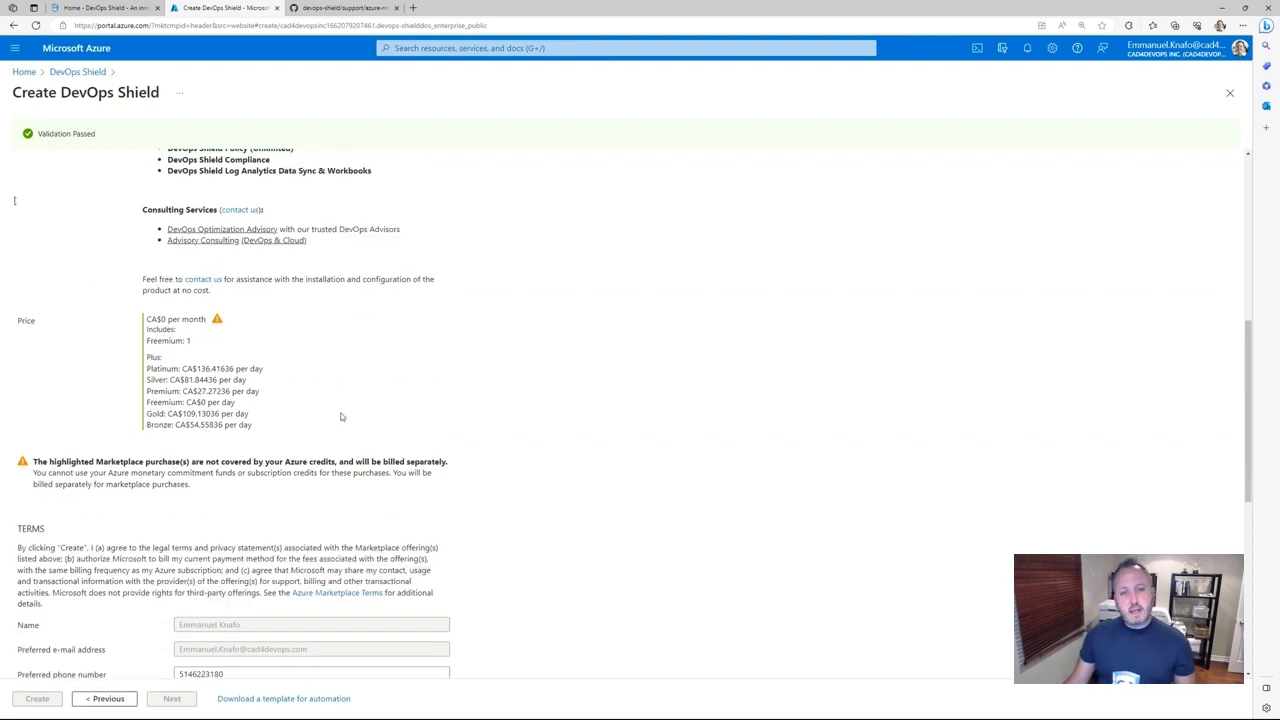
pyautogui.scroll(-2, 325, 413)
pyautogui.scroll(-2, 294, 351)
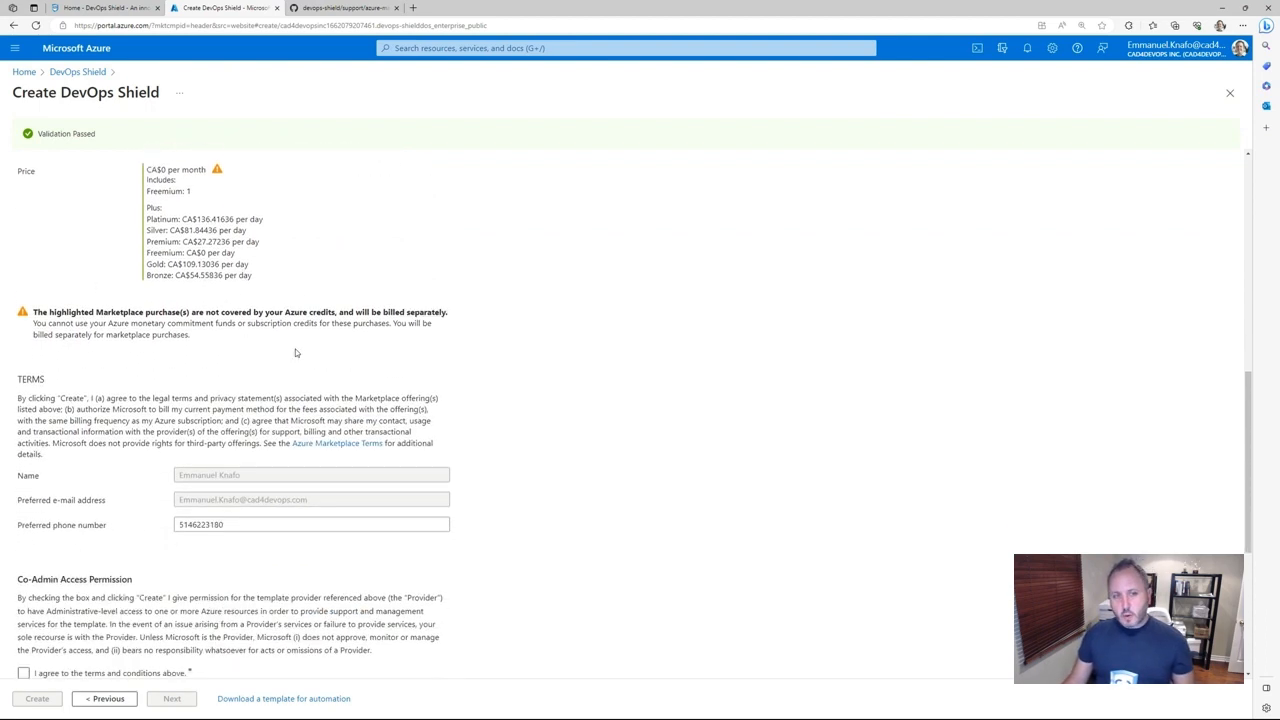
pyautogui.scroll(-6, 247, 335)
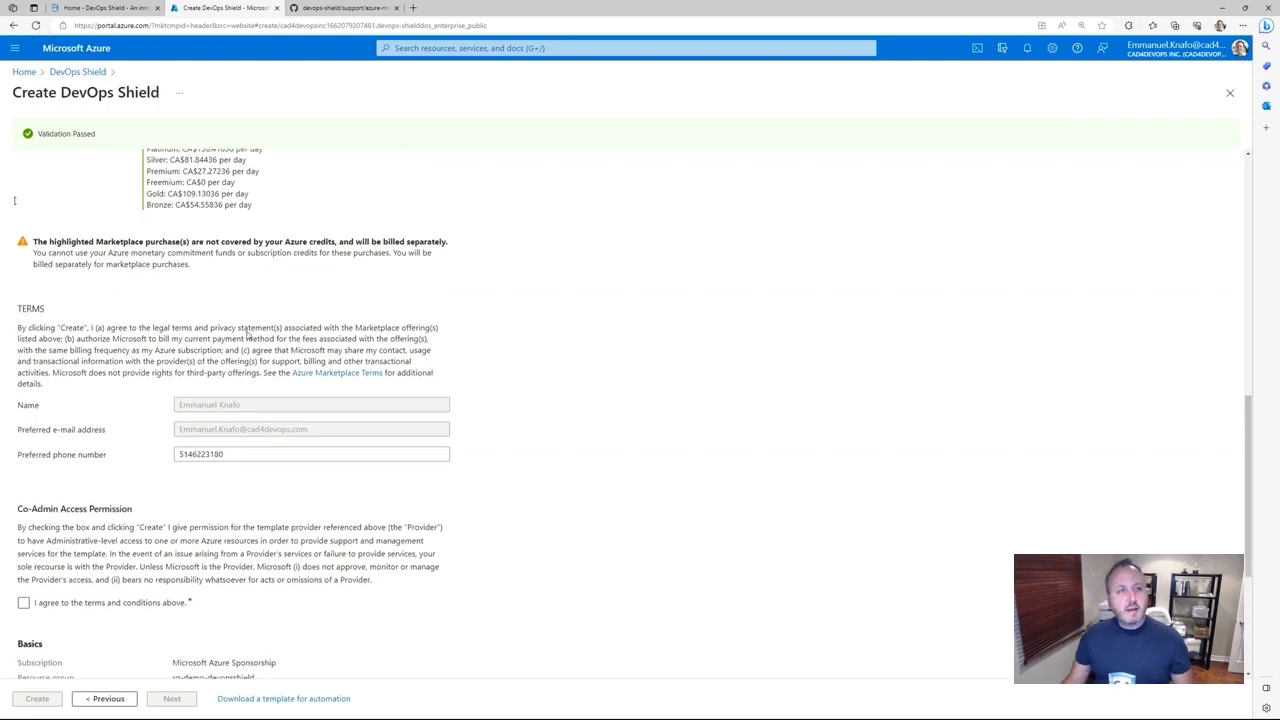
pyautogui.scroll(-2, 248, 336)
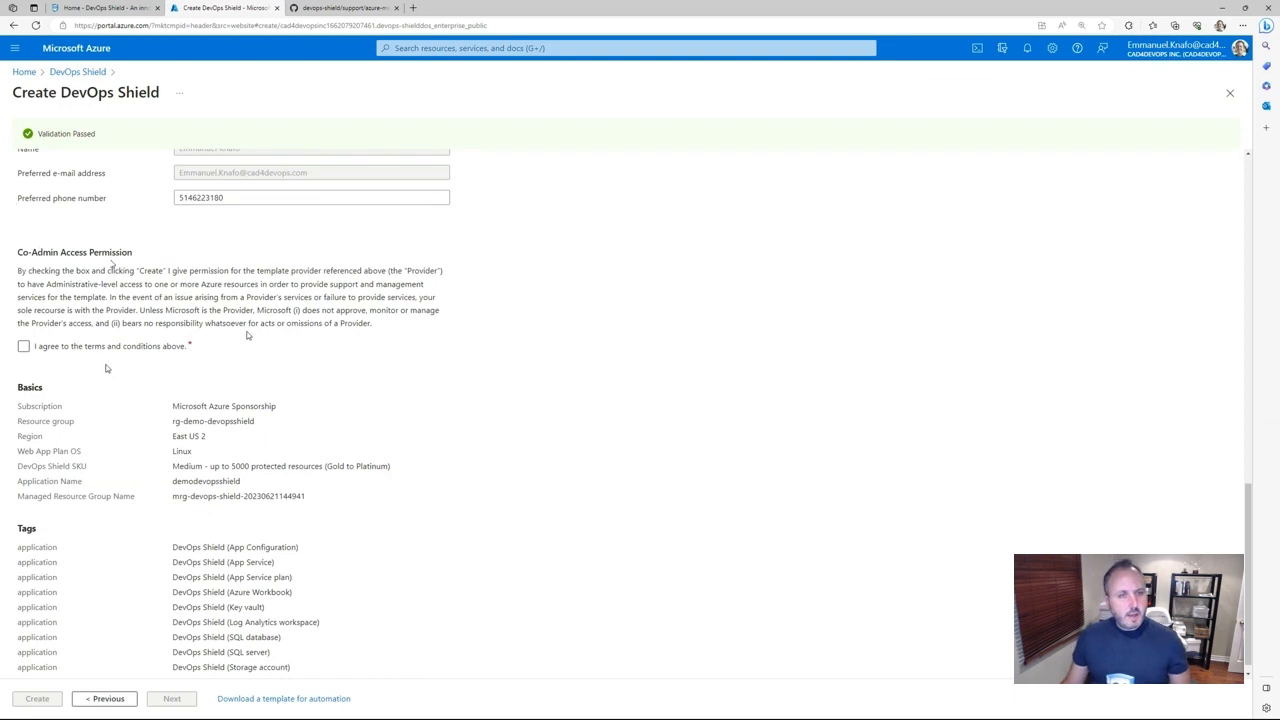
# Agree to the co-admin access terms, check the Basics values, and create the DevOps Shield managed application.
pyautogui.click(23, 347)
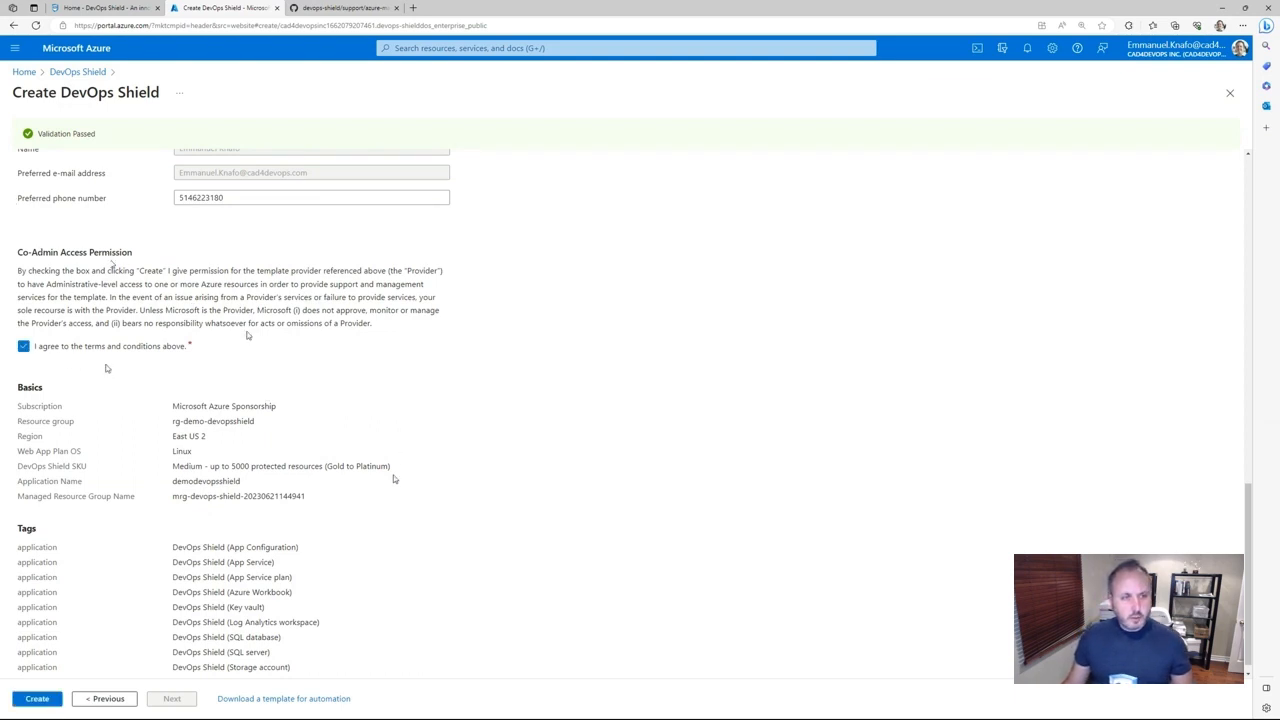
pyautogui.scroll(-1, 234, 343)
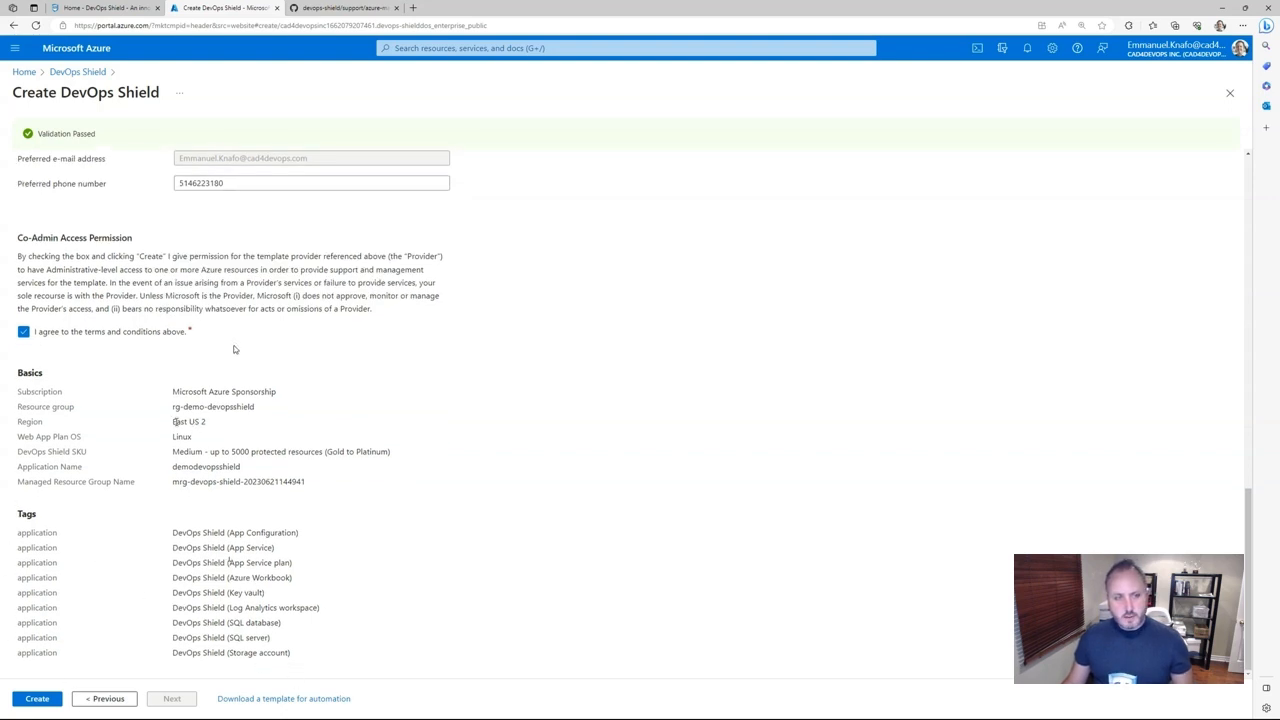
pyautogui.moveTo(172, 421); pyautogui.dragTo(247, 394)
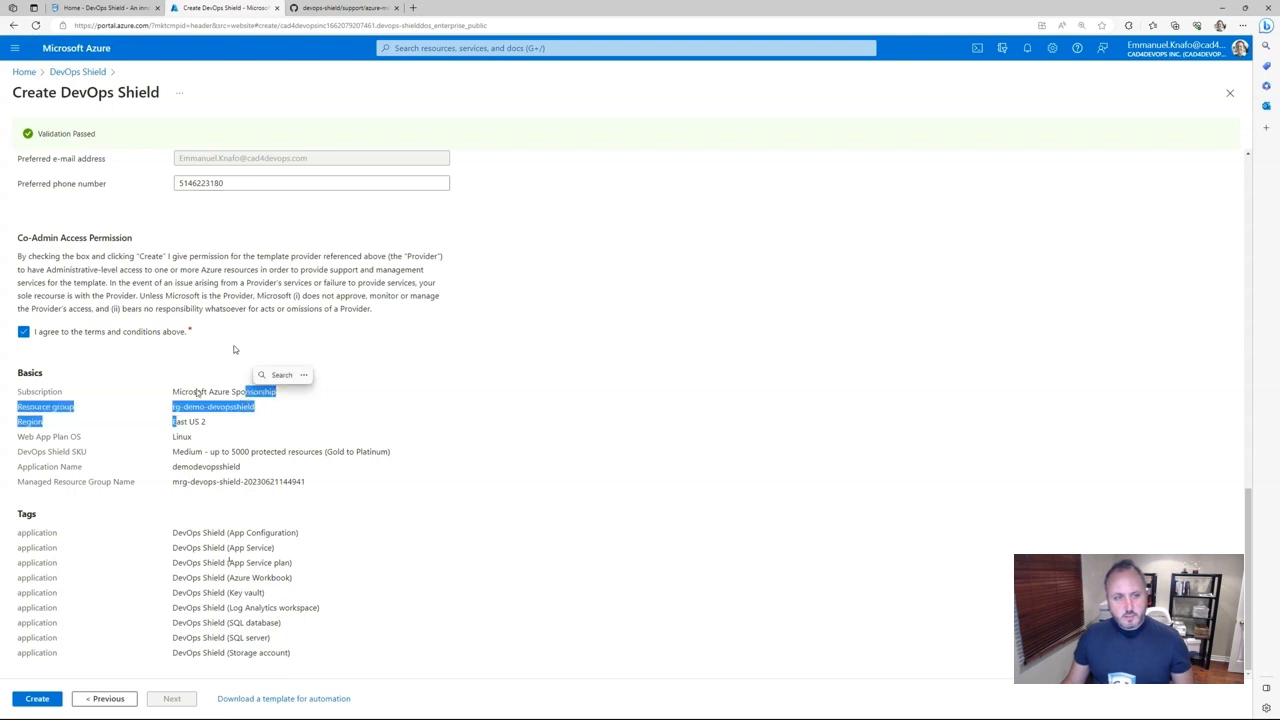
pyautogui.click(278, 452)
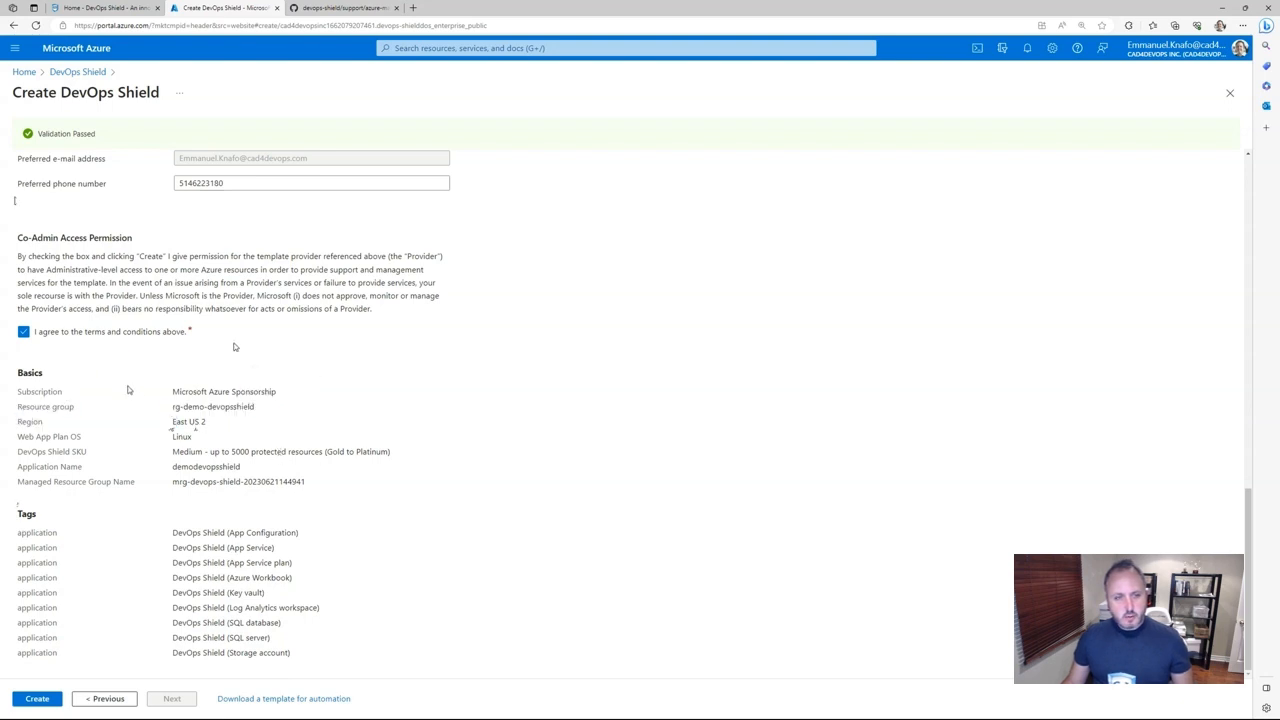
pyautogui.moveTo(172, 391); pyautogui.dragTo(238, 447)
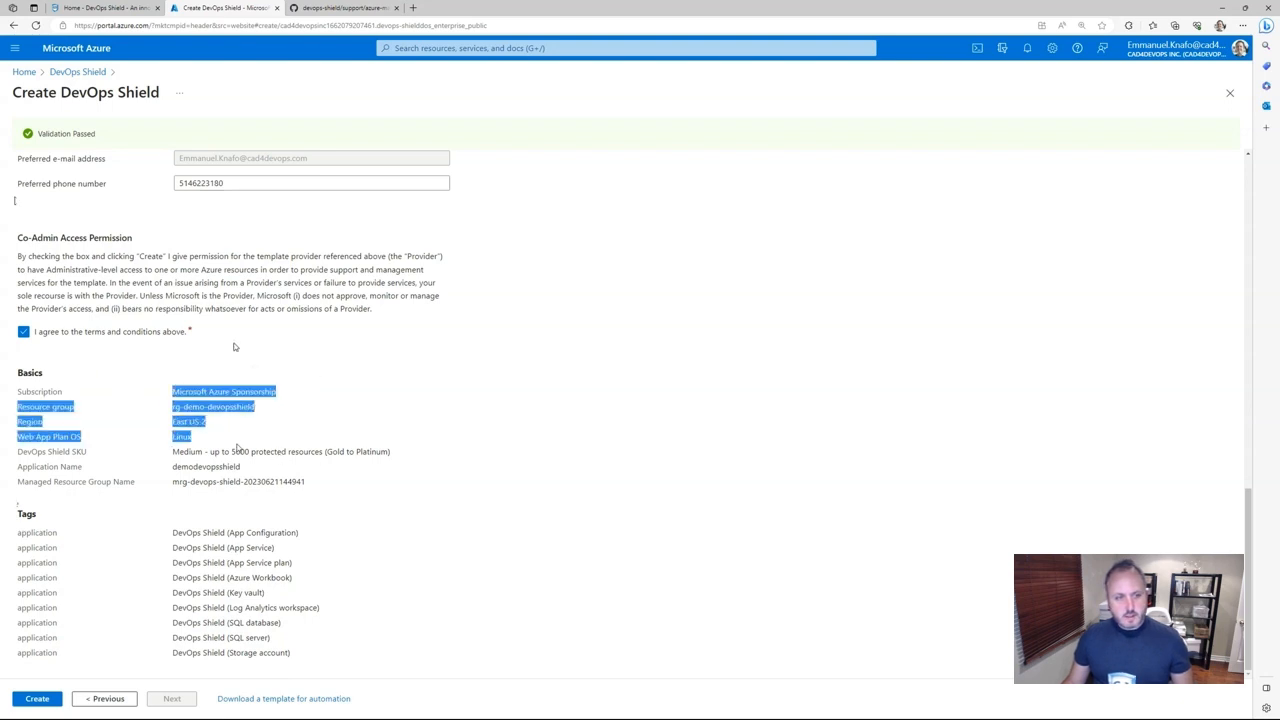
pyautogui.click(571, 544)
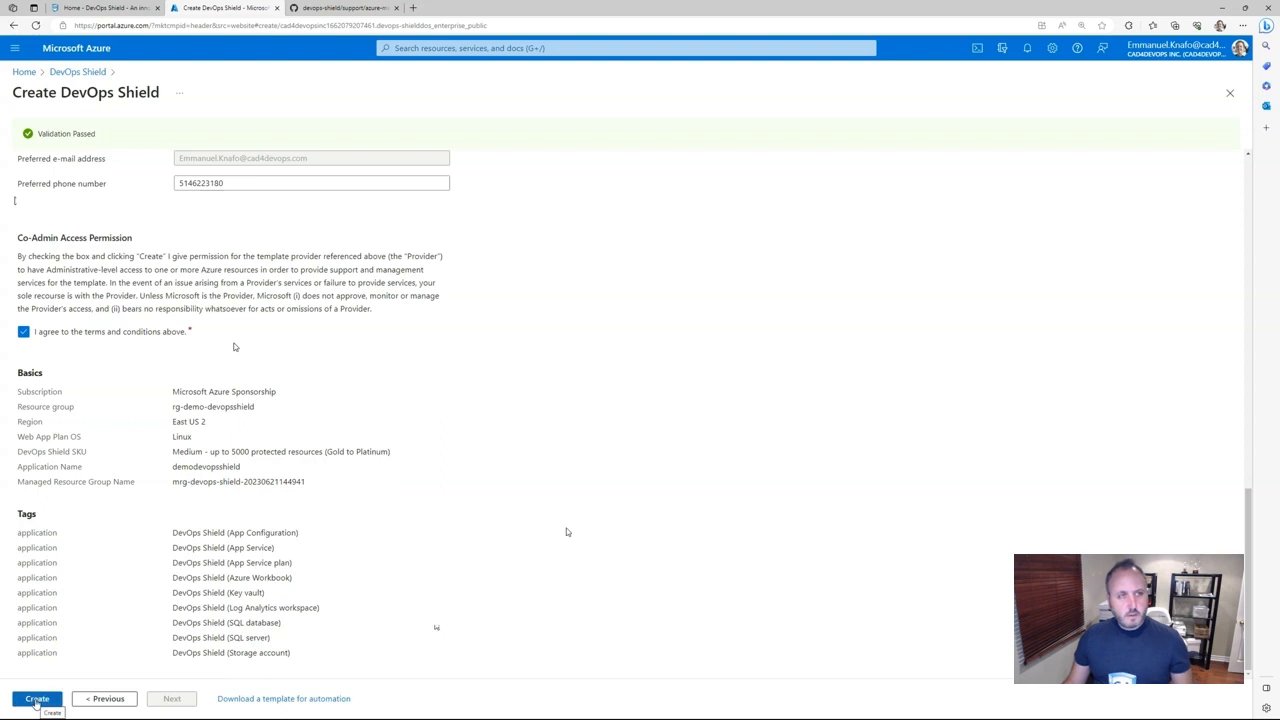
pyautogui.click(36, 699)
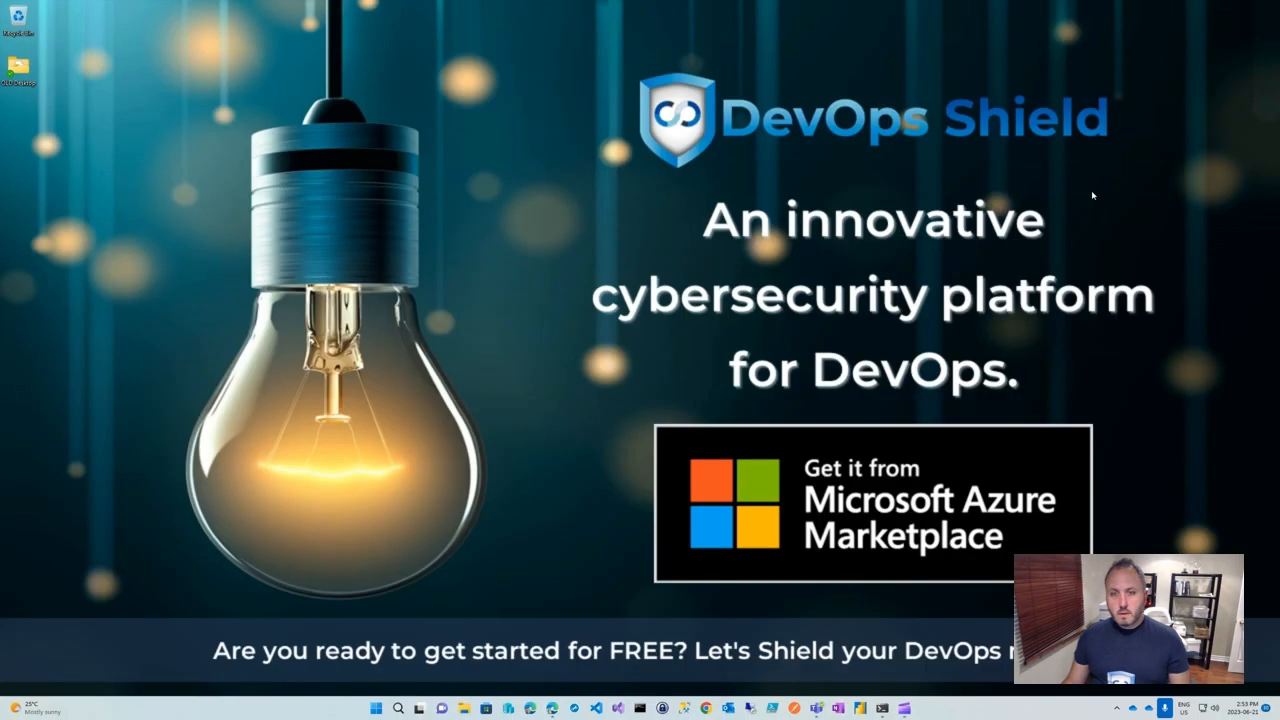
# Return to the deployment page in Edge, check the deployment details, and go to the deployed demodevopsshield resource.
pyautogui.click(729, 692)
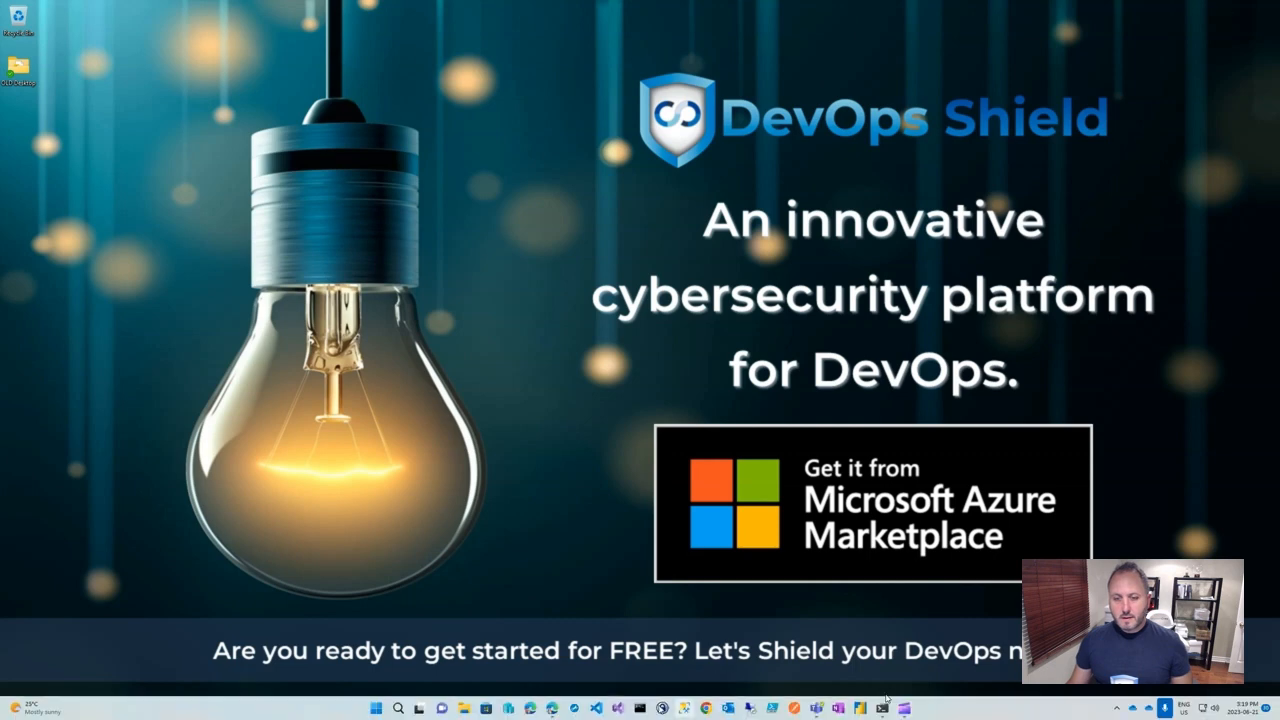
pyautogui.click(553, 711)
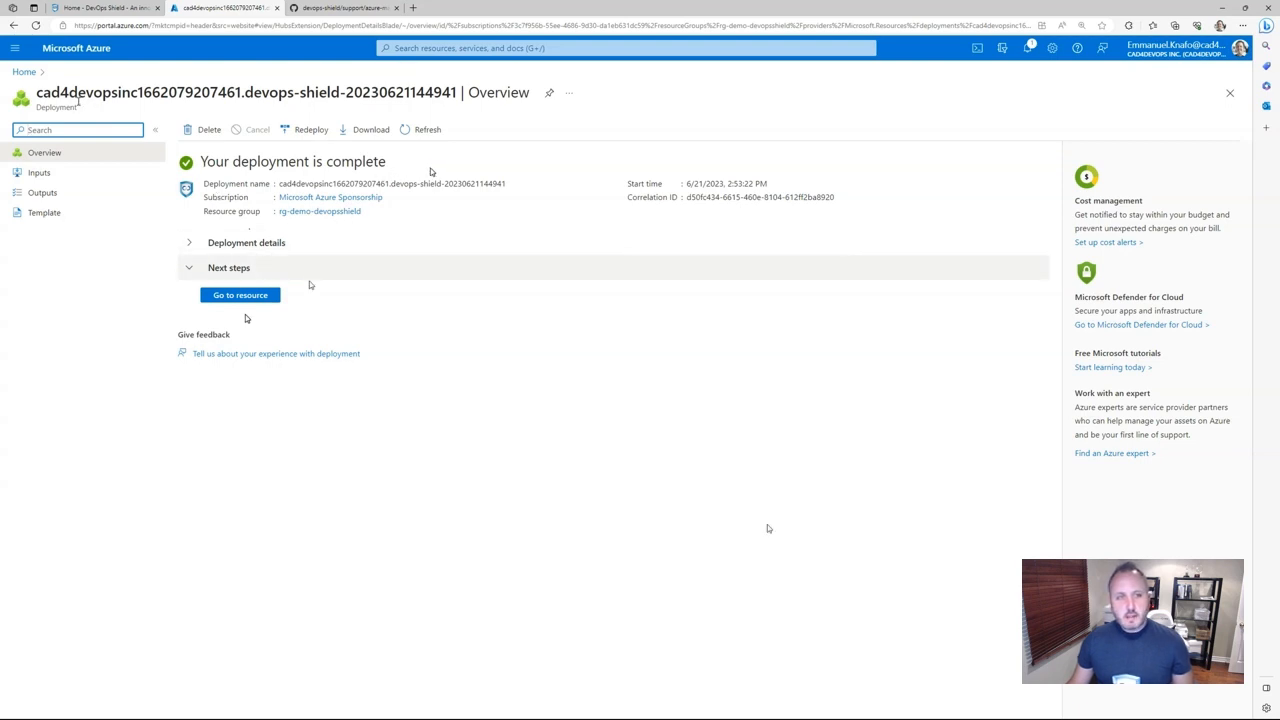
pyautogui.click(191, 244)
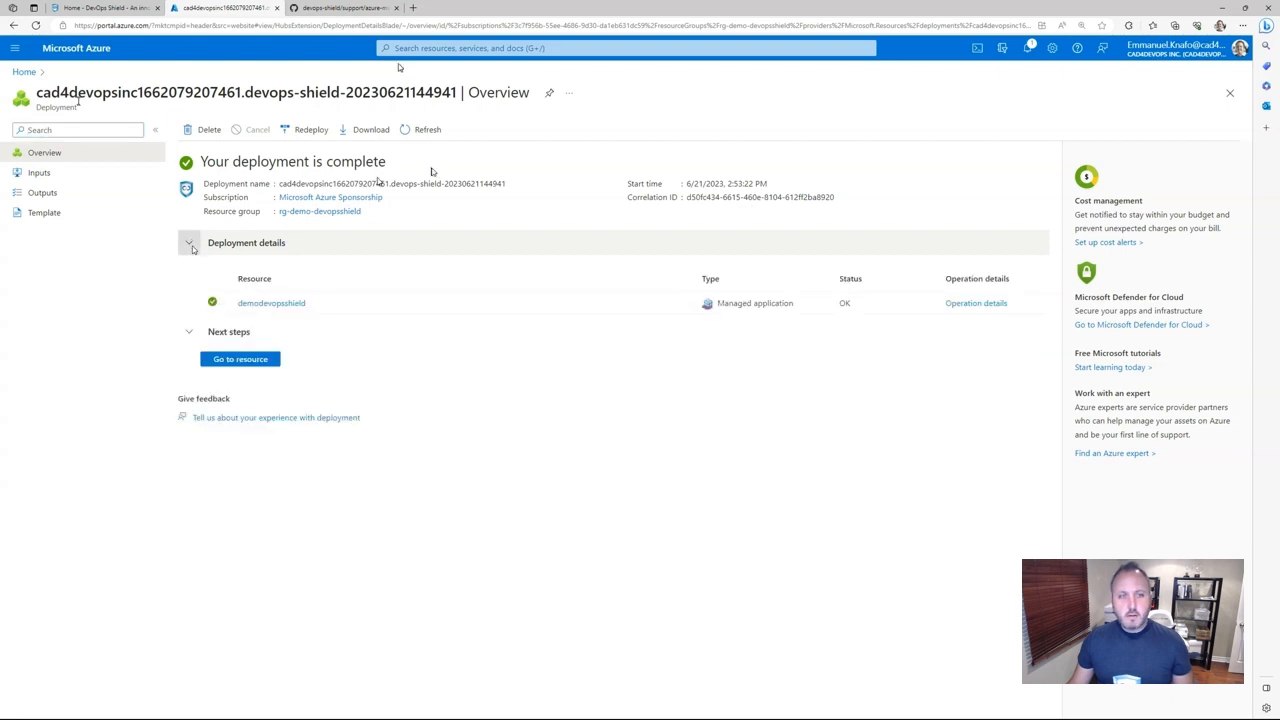
pyautogui.click(191, 244)
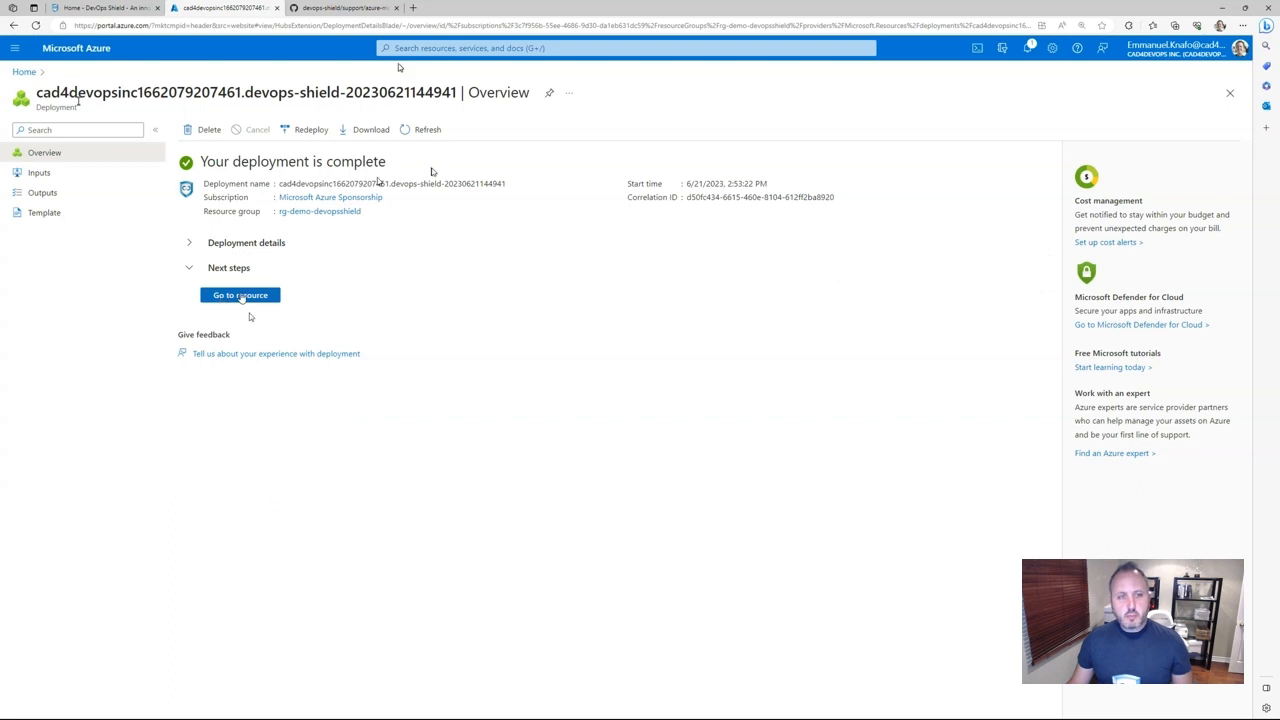
pyautogui.click(241, 296)
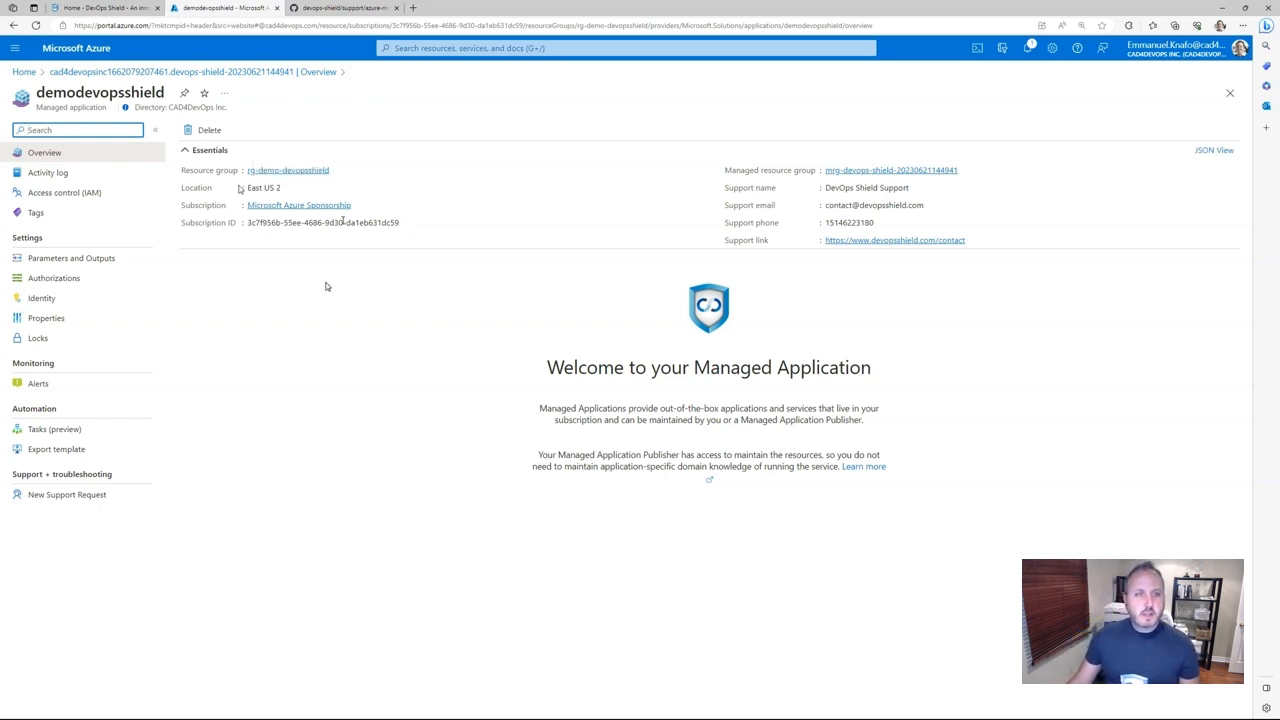
# Review the managed application's location and name, look through its parameters and outputs, and return to its overview.
pyautogui.click(287, 187)
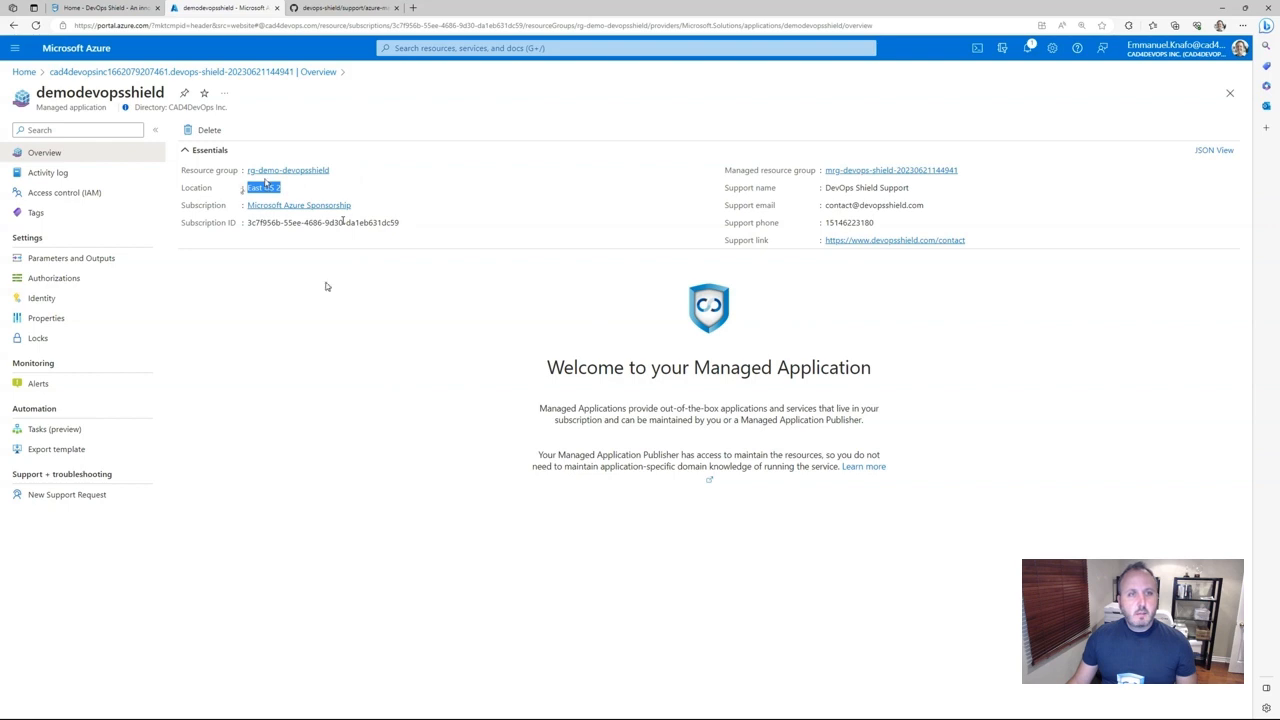
pyautogui.doubleClick(97, 93)
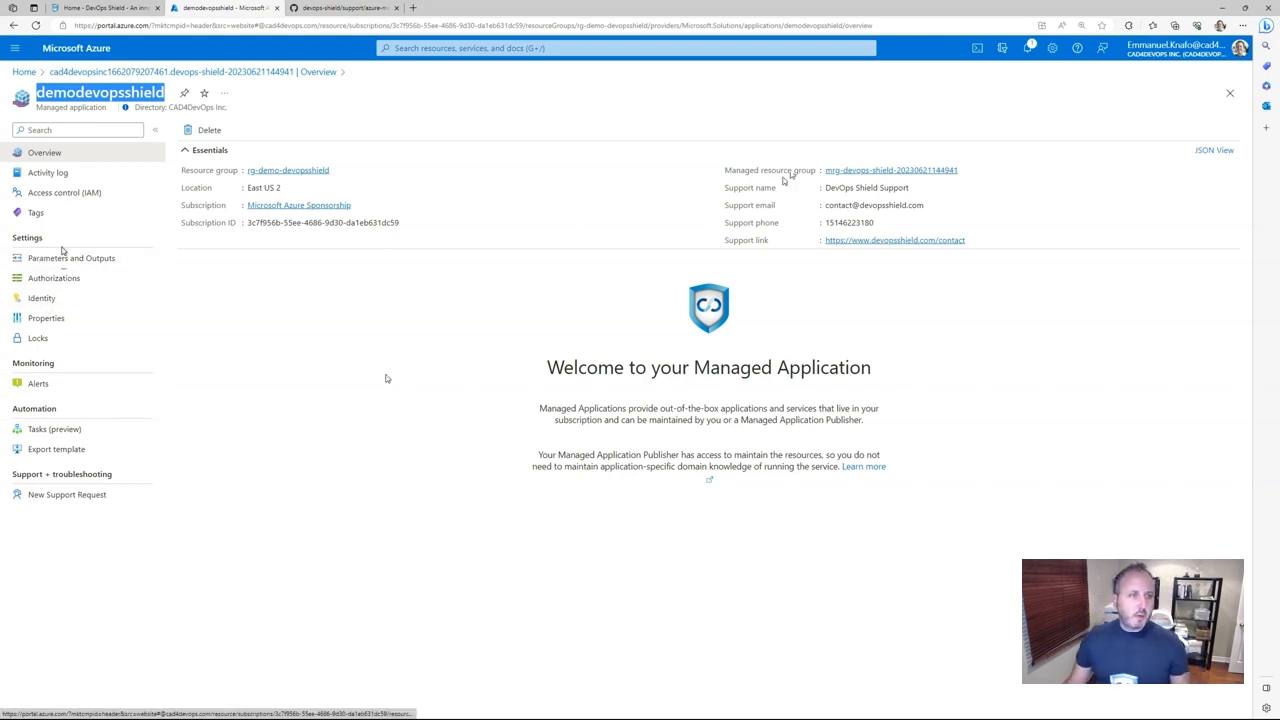
pyautogui.click(65, 260)
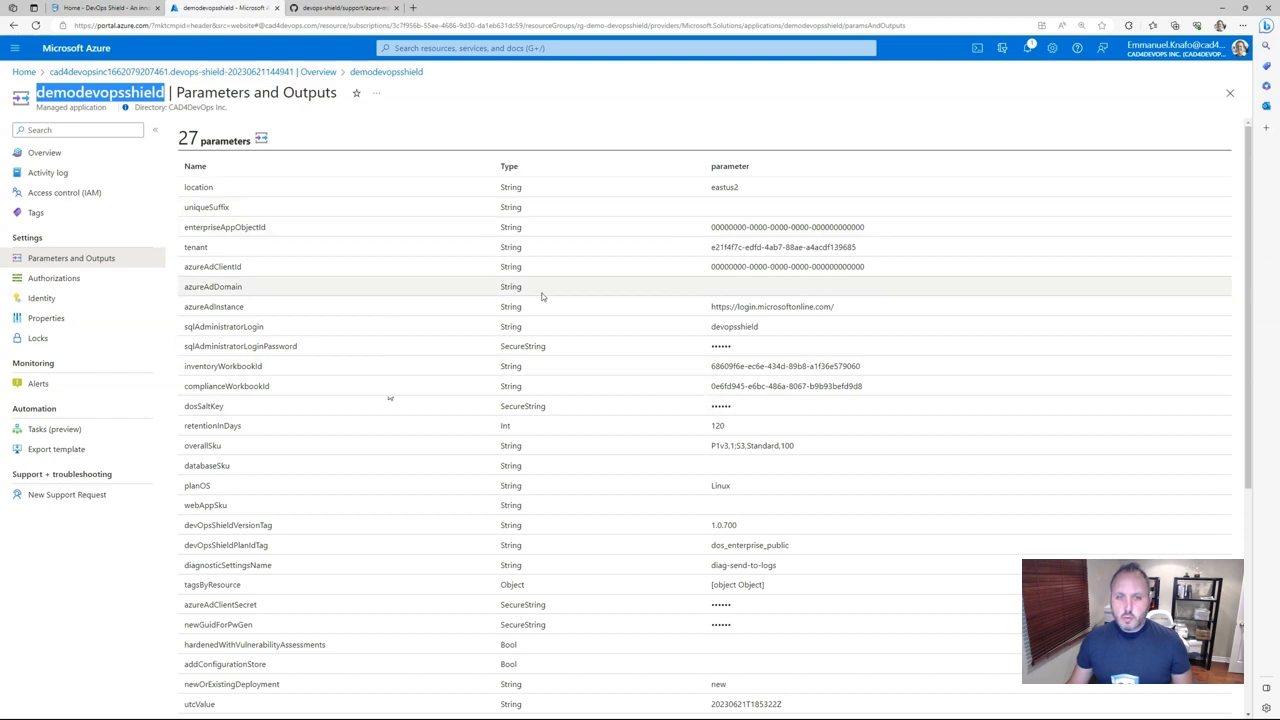
pyautogui.scroll(-1, 782, 330)
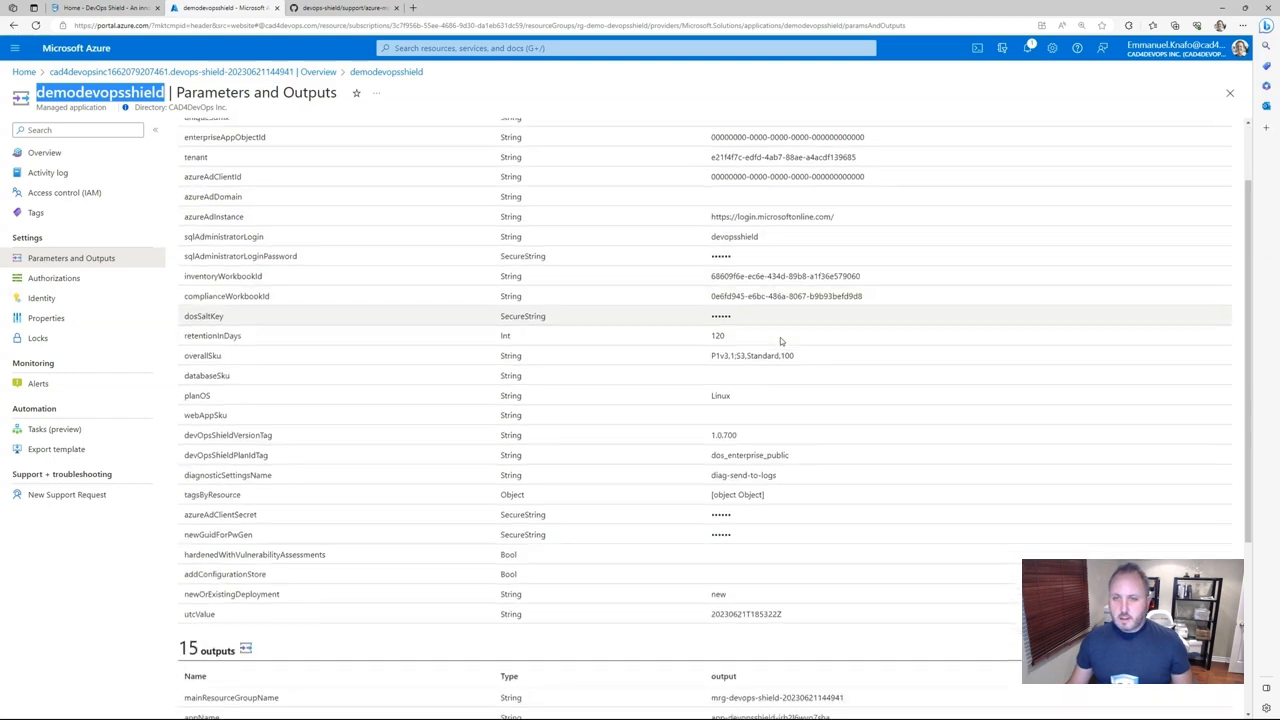
pyautogui.scroll(-3, 769, 272)
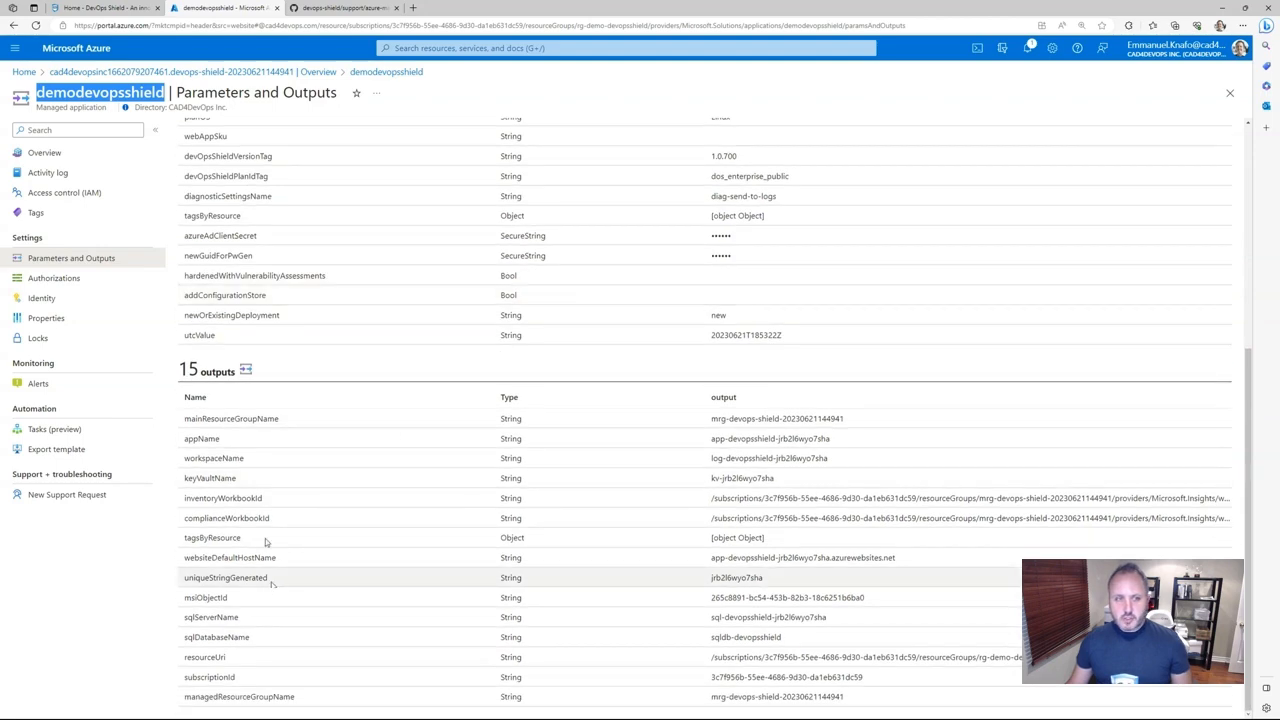
pyautogui.scroll(4, 309, 551)
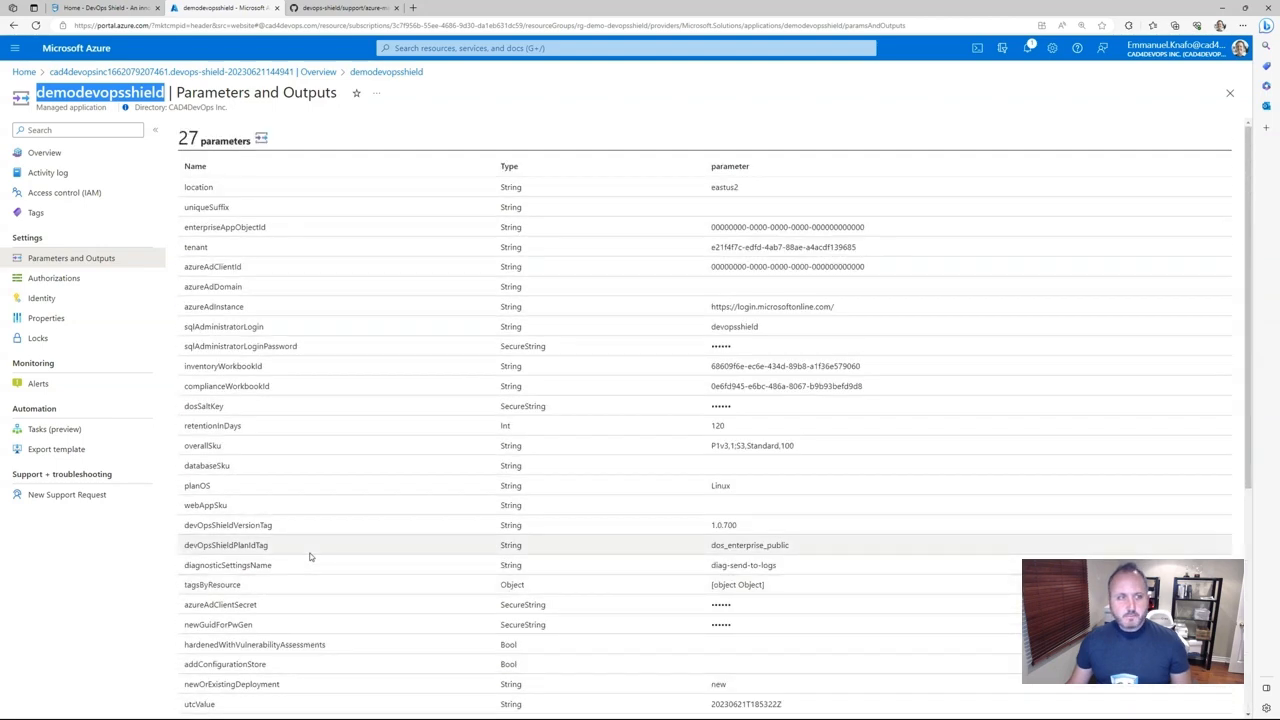
pyautogui.click(46, 153)
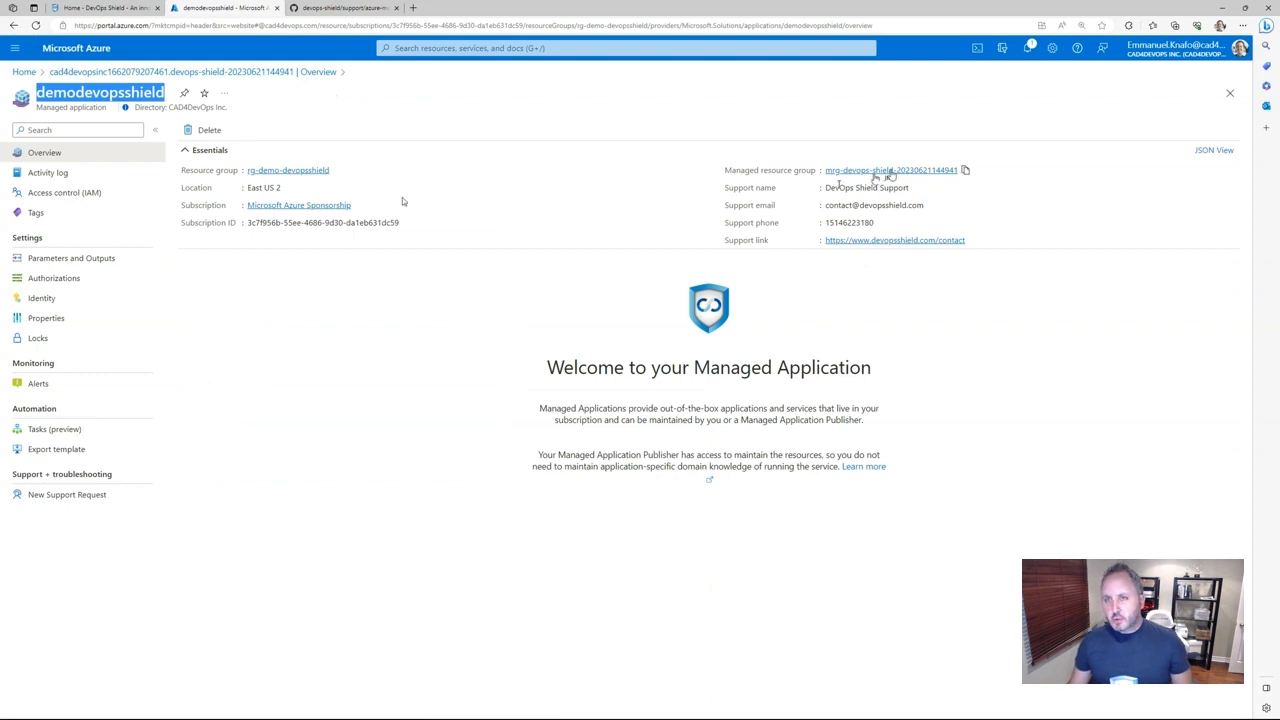
# Open the managed resource group, check its resources' location, and inspect the operating system of the app-devopsshield App Service.
pyautogui.click(876, 174)
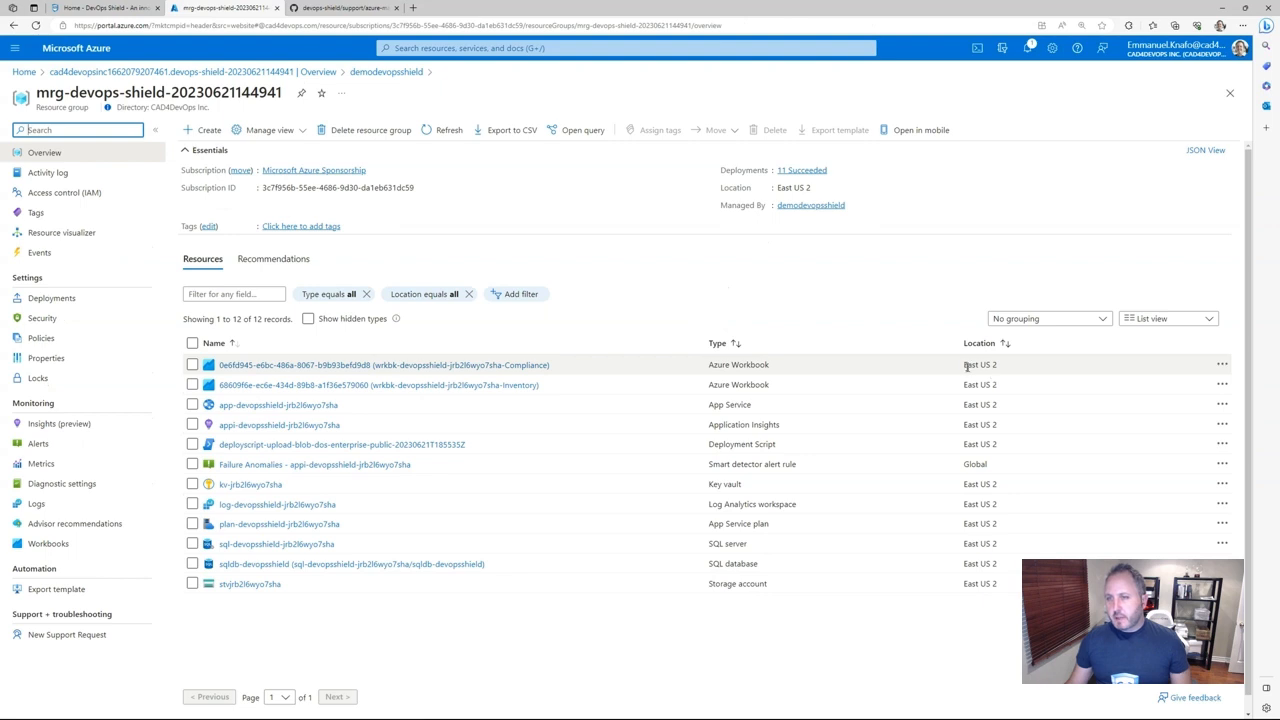
pyautogui.moveTo(999, 365); pyautogui.dragTo(963, 366)
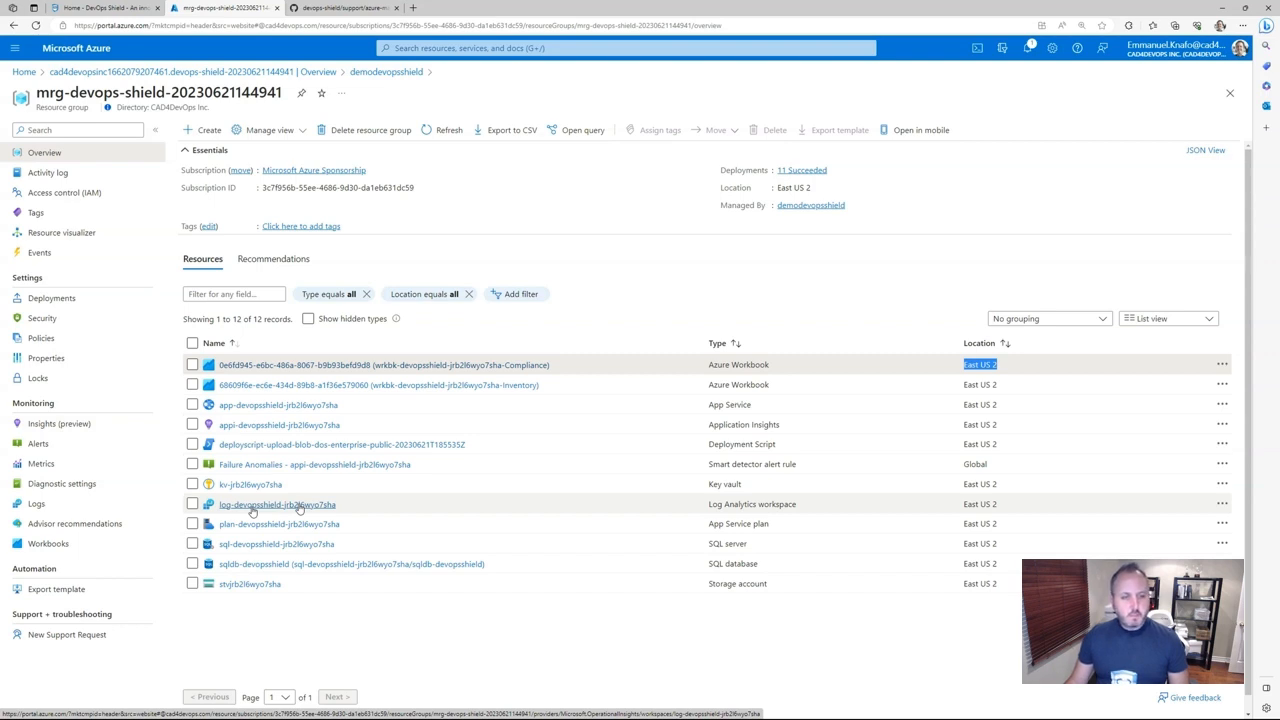
pyautogui.click(252, 406)
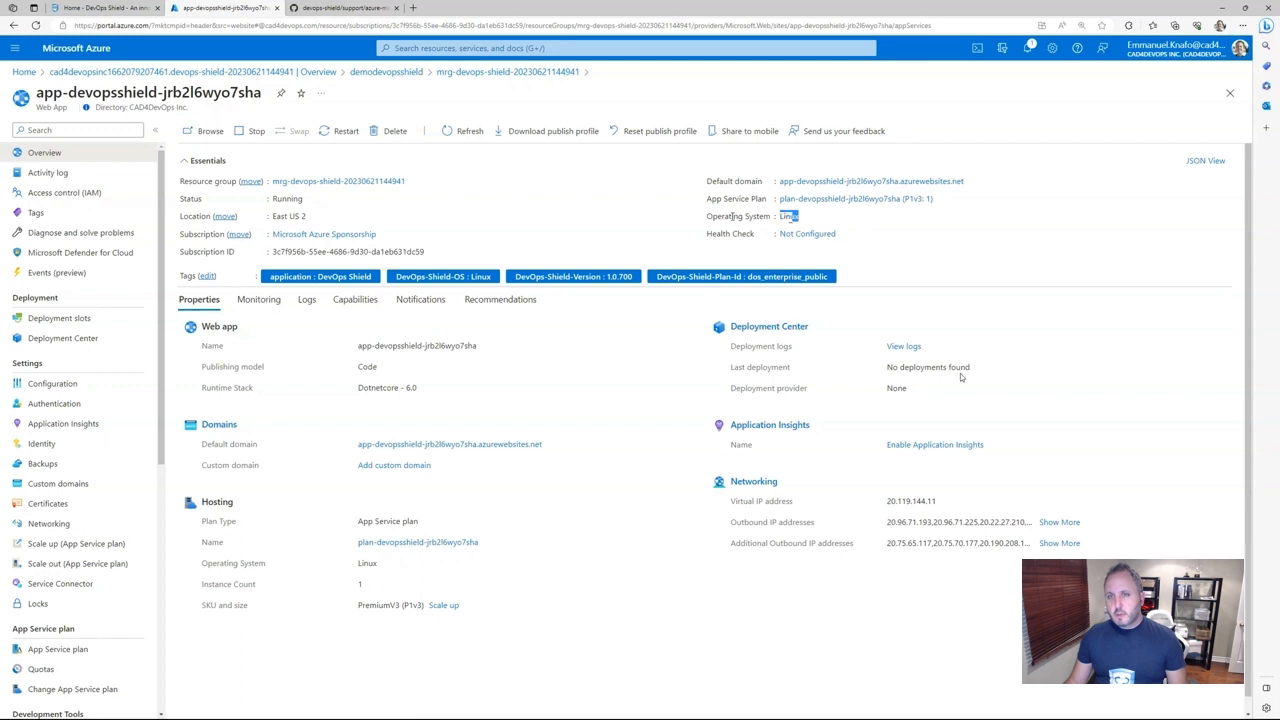
pyautogui.moveTo(880, 220); pyautogui.dragTo(733, 216)
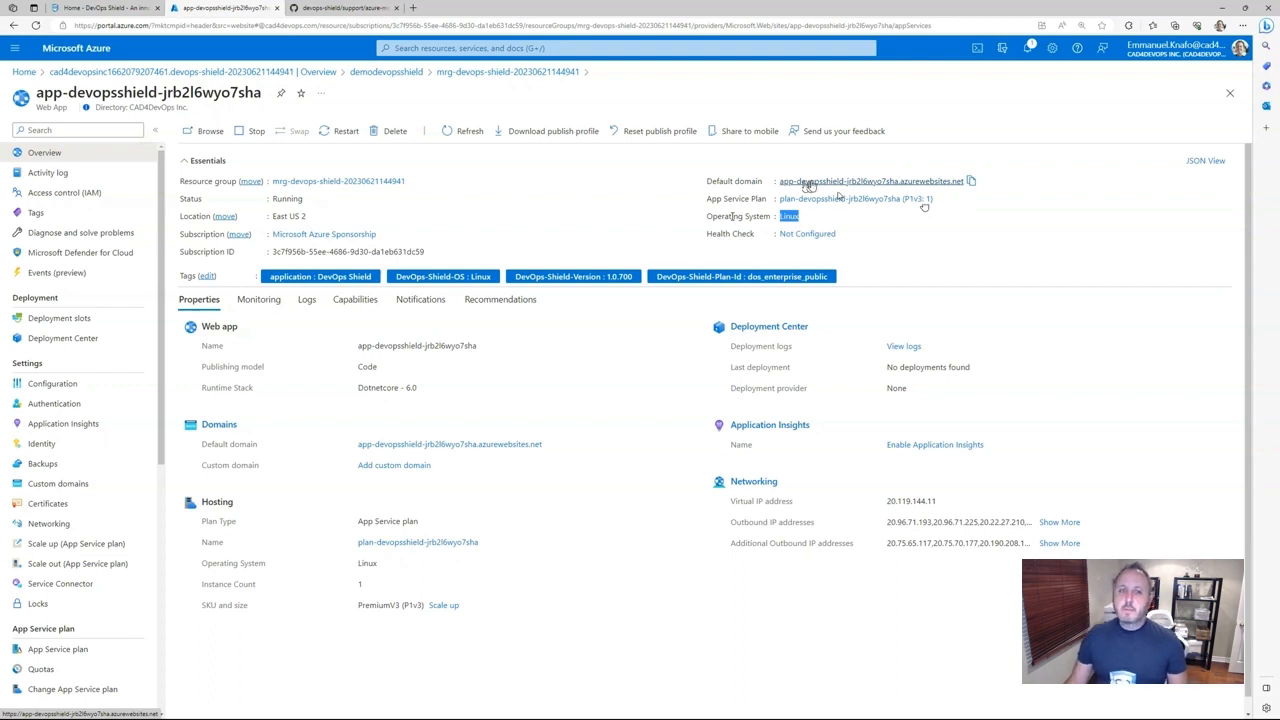
# Open the web app's default domain and load the linked GitHub support guidelines, keeping the DevOps Shield page in front.
pyautogui.click(809, 185)
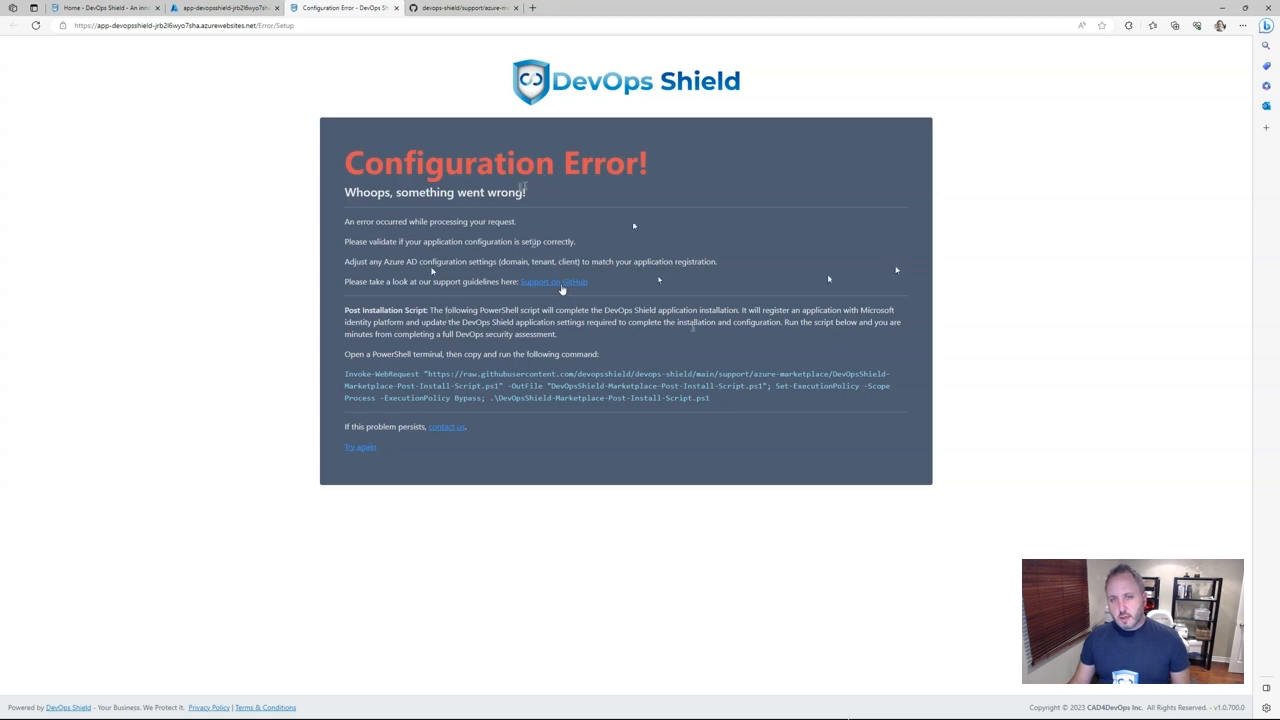
pyautogui.click(560, 284)
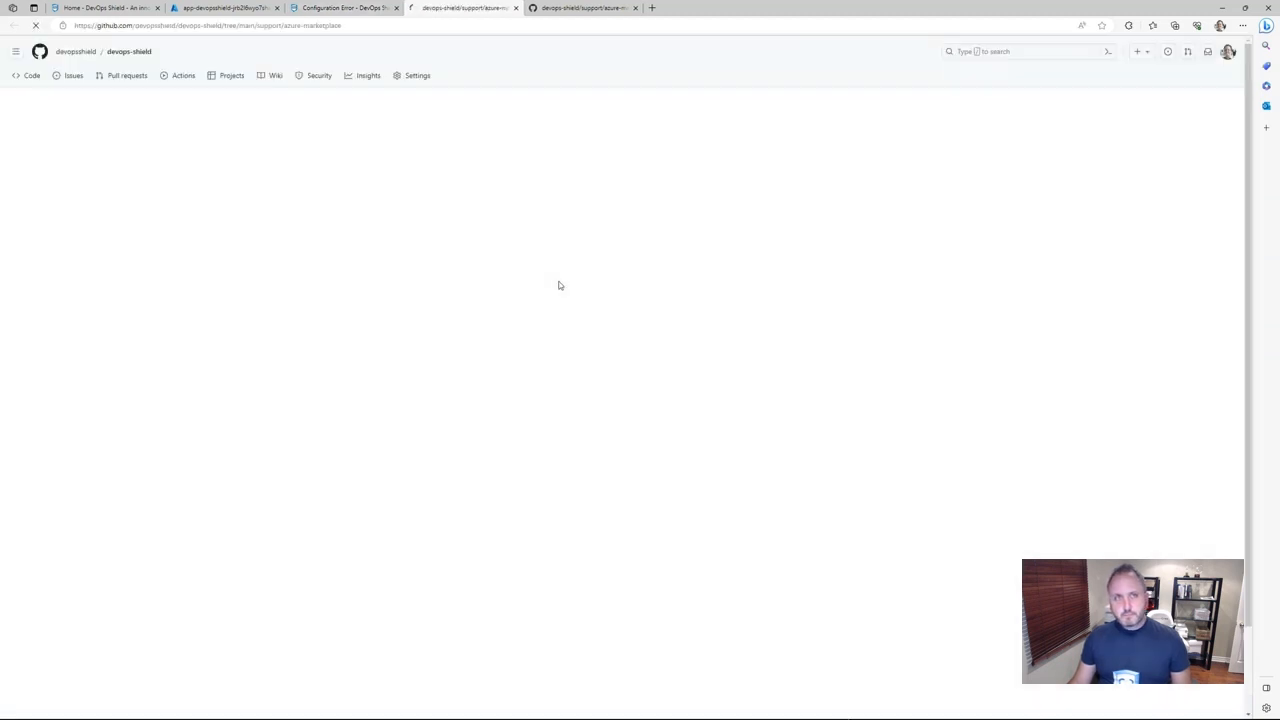
pyautogui.click(347, 7)
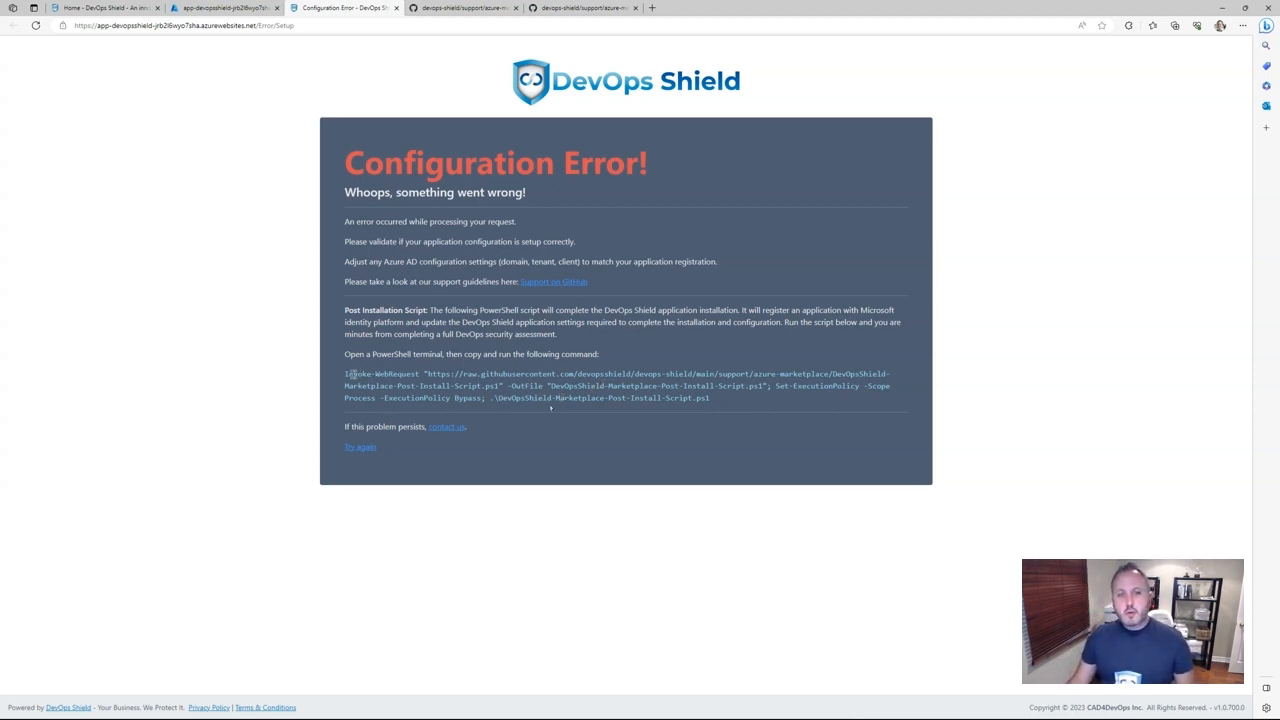
# Copy the full PowerShell post-installation command from the DevOps Shield setup page.
pyautogui.moveTo(352, 374); pyautogui.dragTo(709, 412)
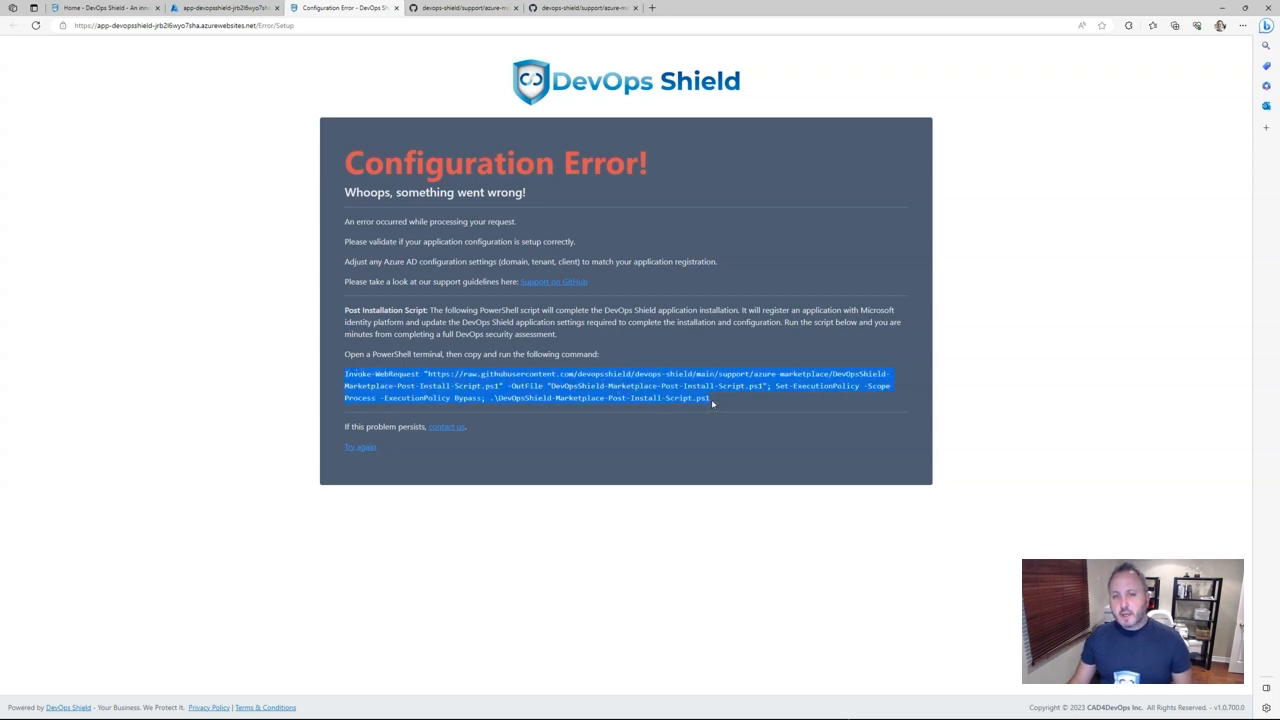
pyautogui.rightClick(640, 378)
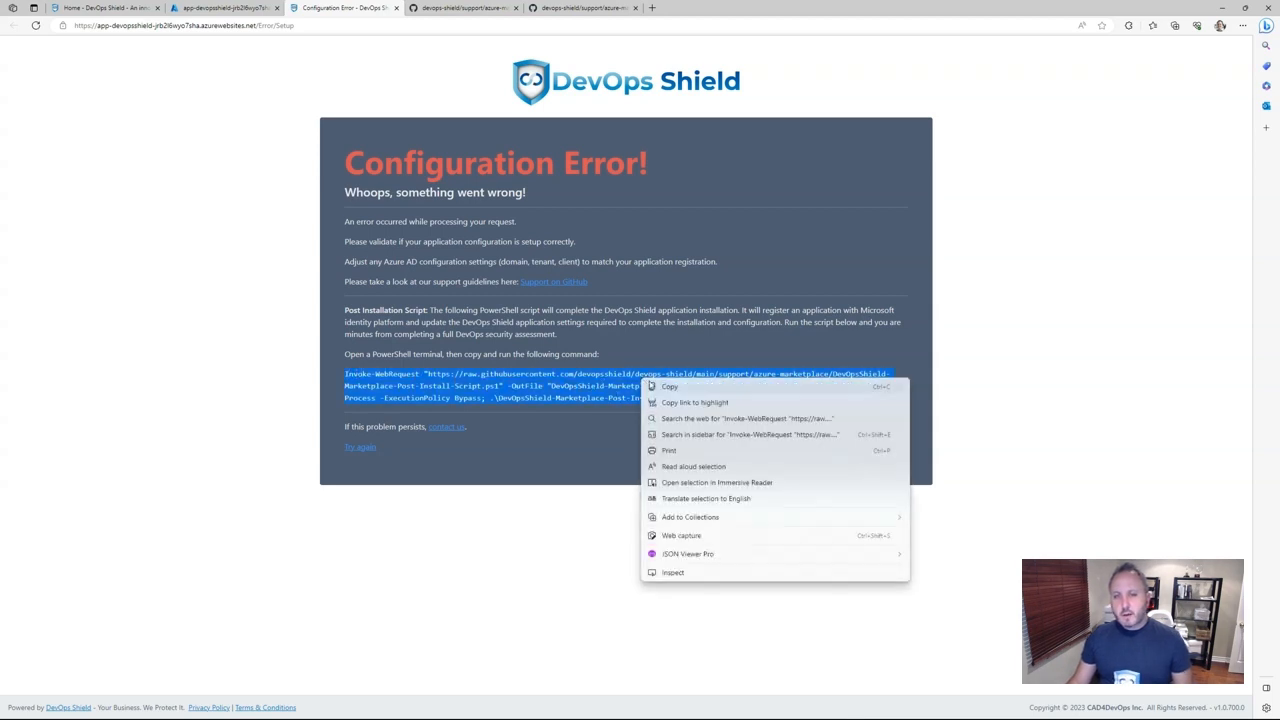
pyautogui.click(668, 390)
# Look through the code of DevOpsShield-Marketplace-Post-Install-Script.ps1 on GitHub, and return to the DevOps Shield setup page.
pyautogui.click(469, 7)
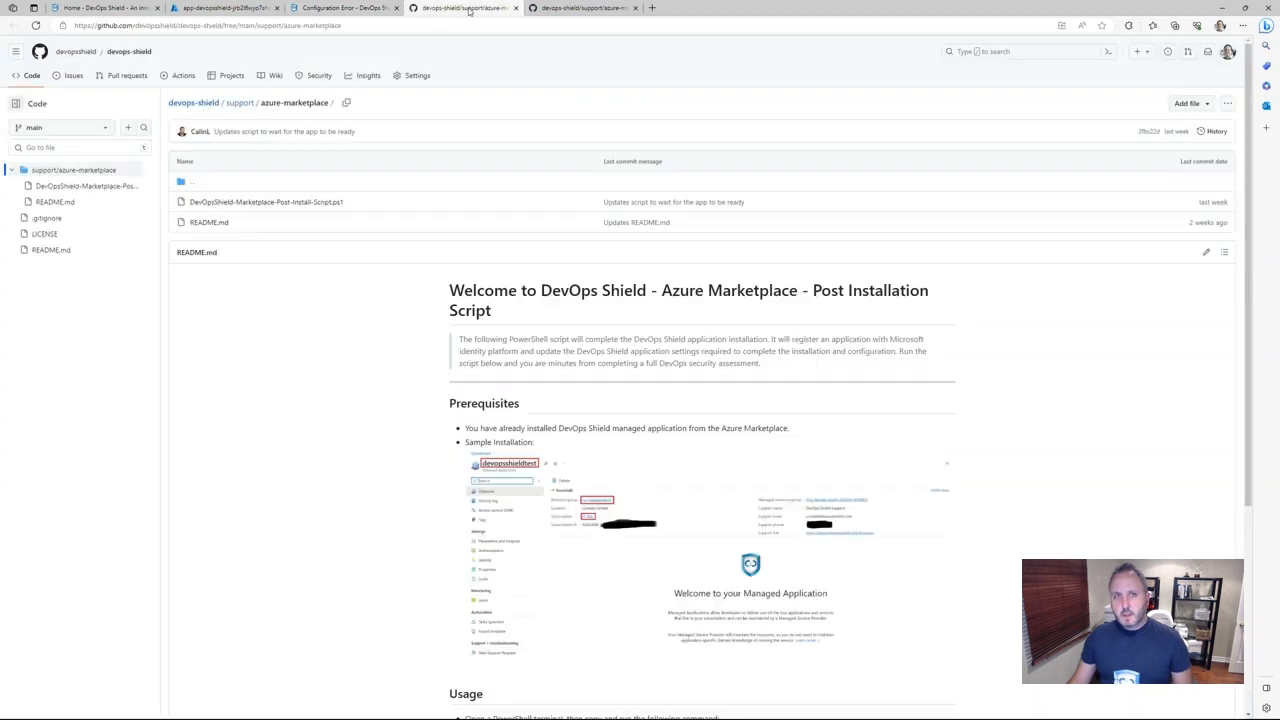
pyautogui.click(71, 187)
pyautogui.scroll(-7, 356, 407)
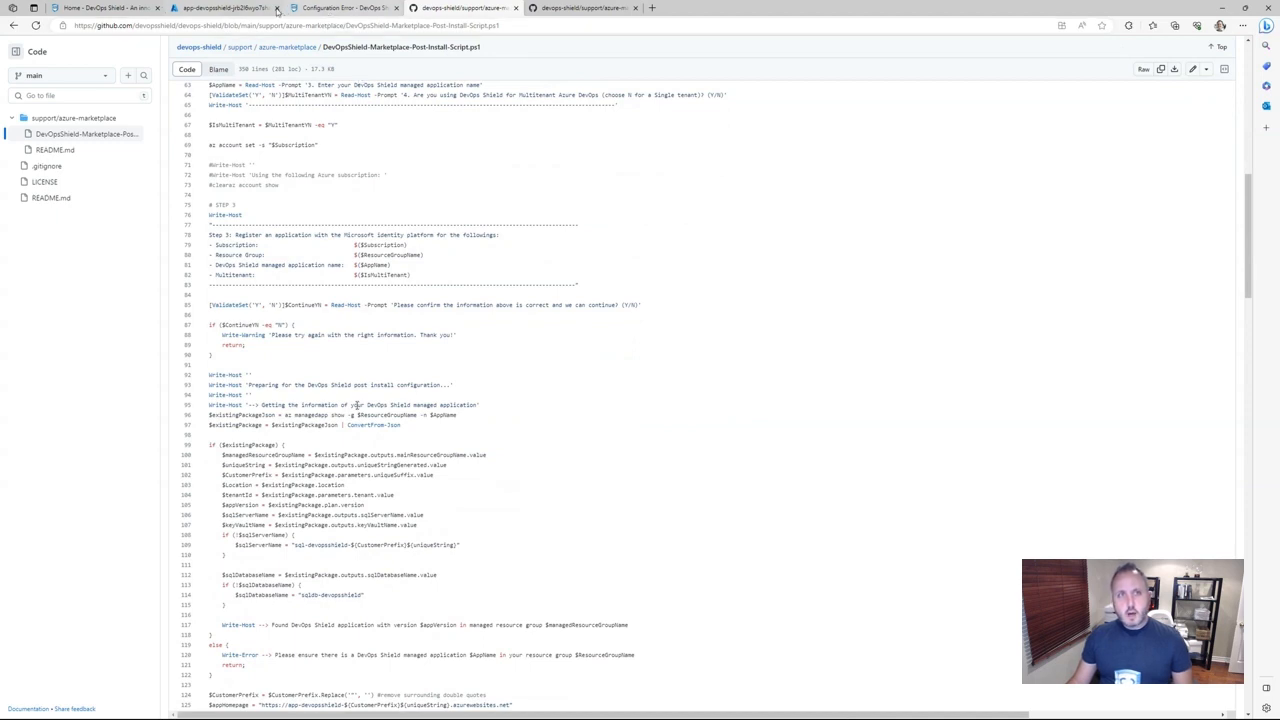
pyautogui.click(314, 9)
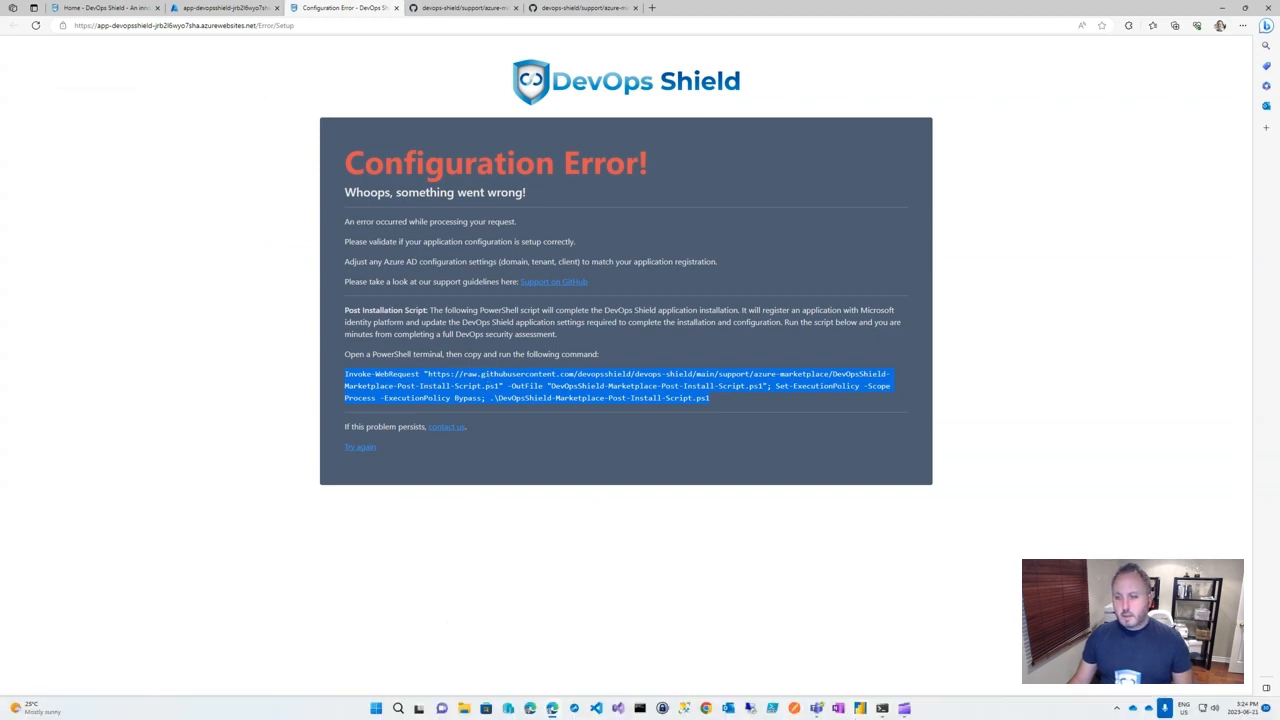
# Switch to the PowerShell terminal, list the demo folder with ls, and run the copied post-installation command there.
pyautogui.click(884, 710)
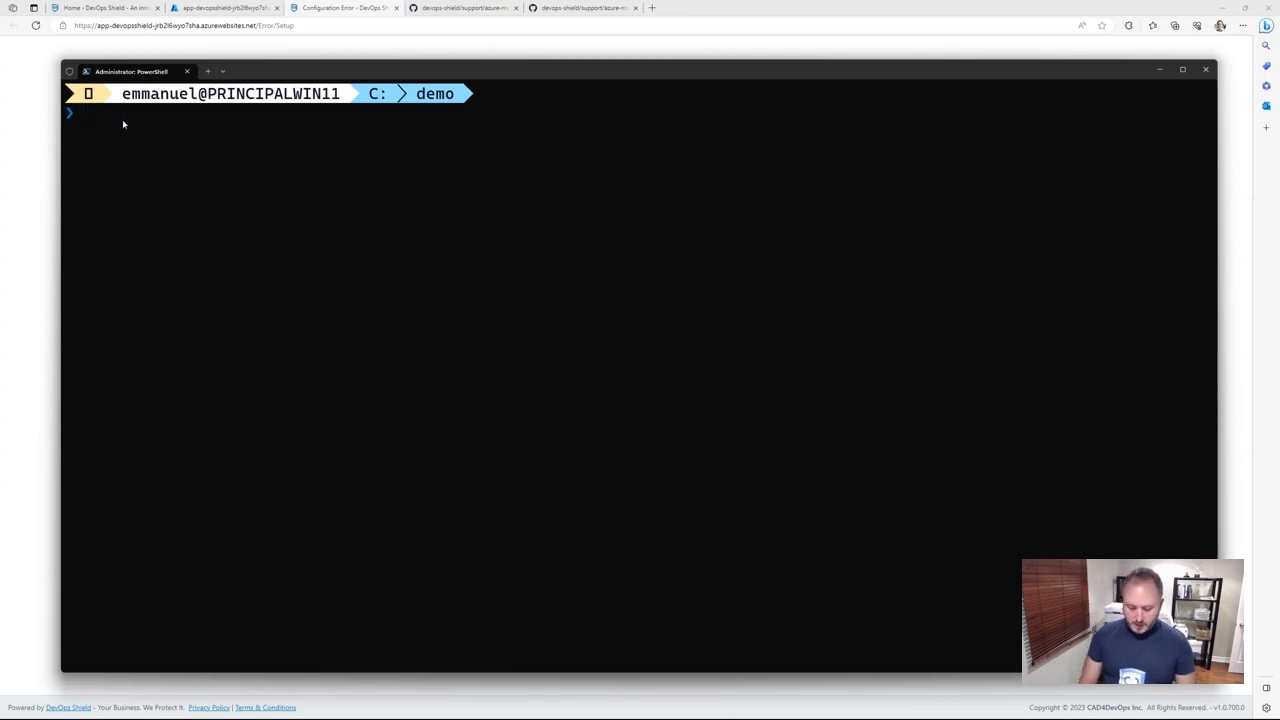
pyautogui.write('ls')
pyautogui.press('Return')
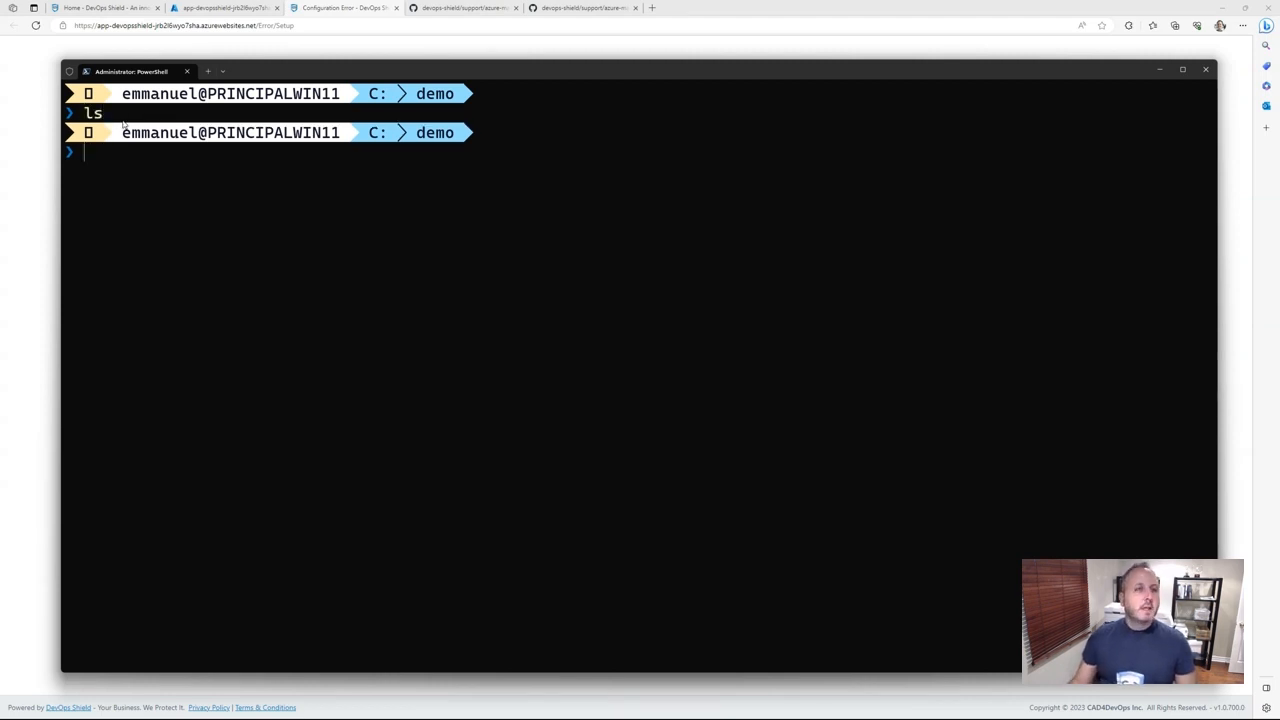
pyautogui.hotkey('ctrl', 'v')
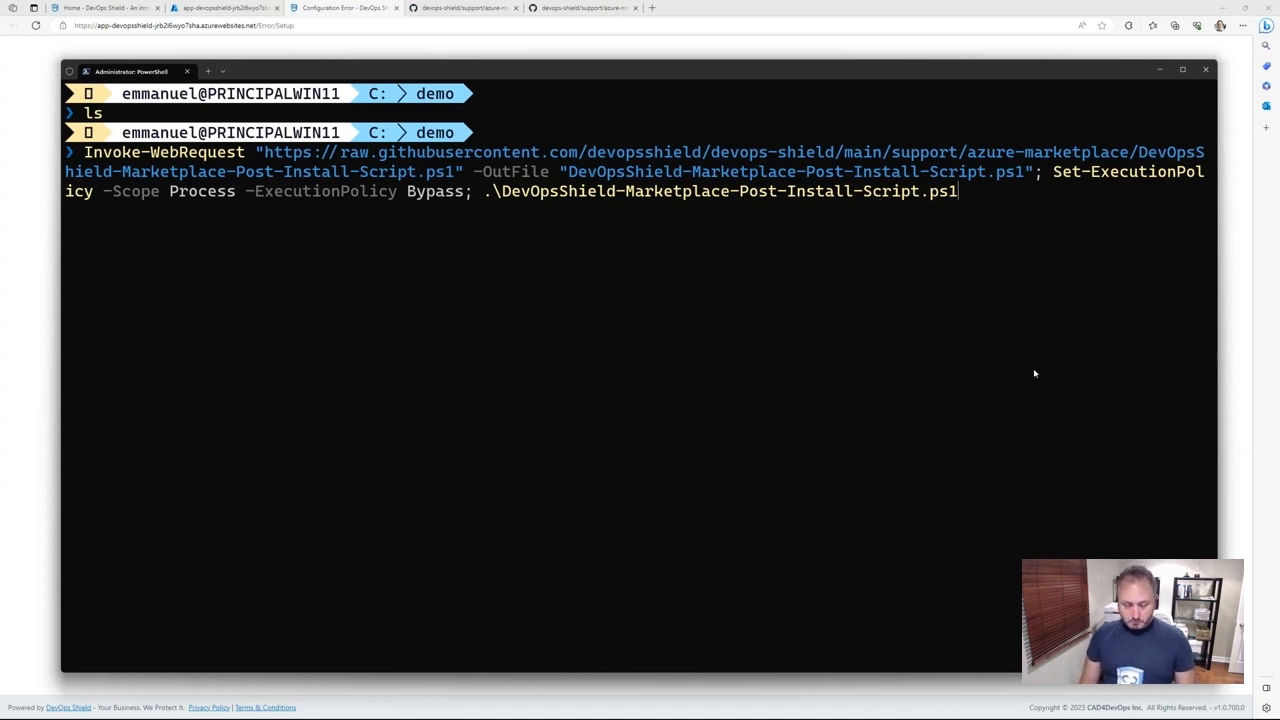
pyautogui.press('Return')
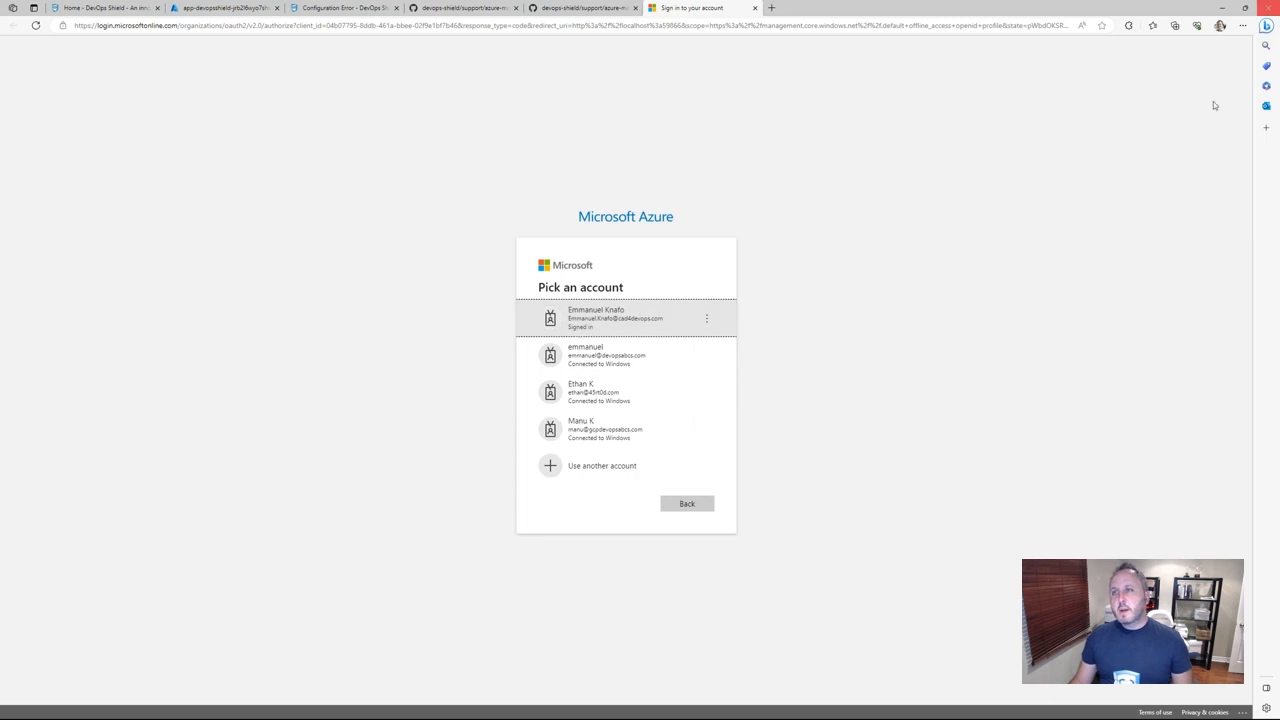
# Sign in to Microsoft Azure in the browser with the account already marked as signed in, and return to the PowerShell terminal.
pyautogui.click(1220, 8)
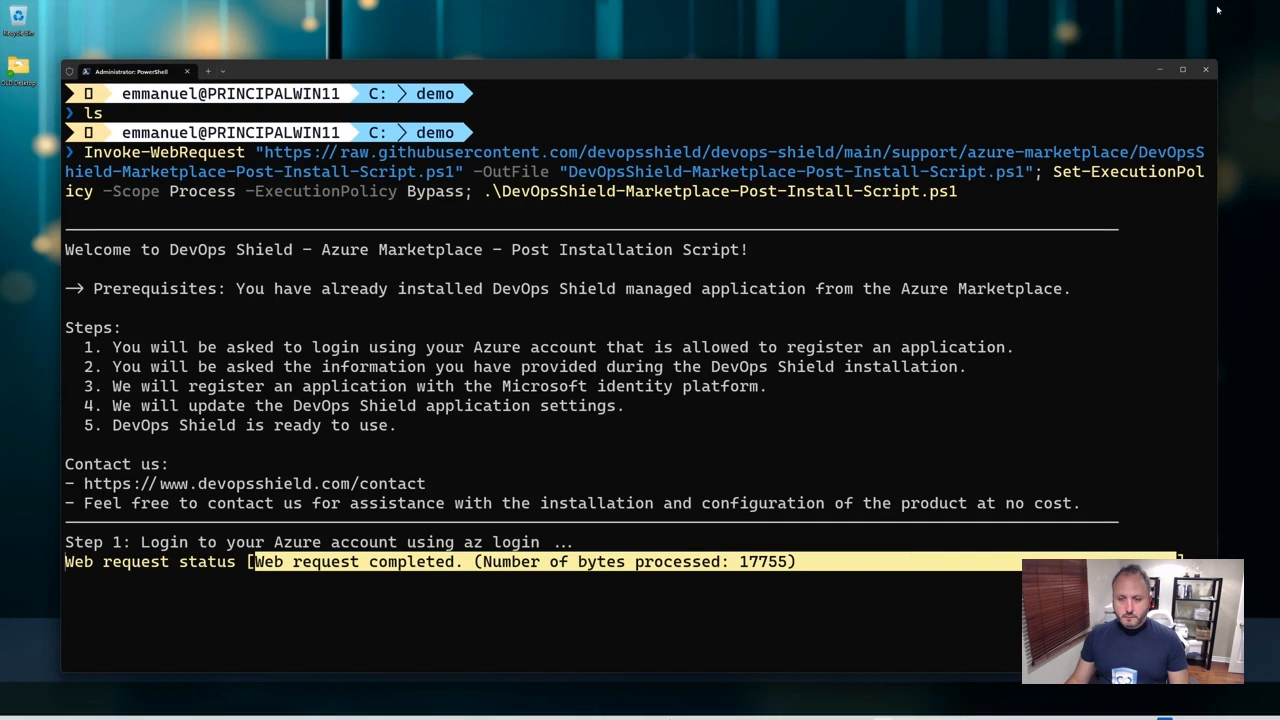
pyautogui.moveTo(614, 714)
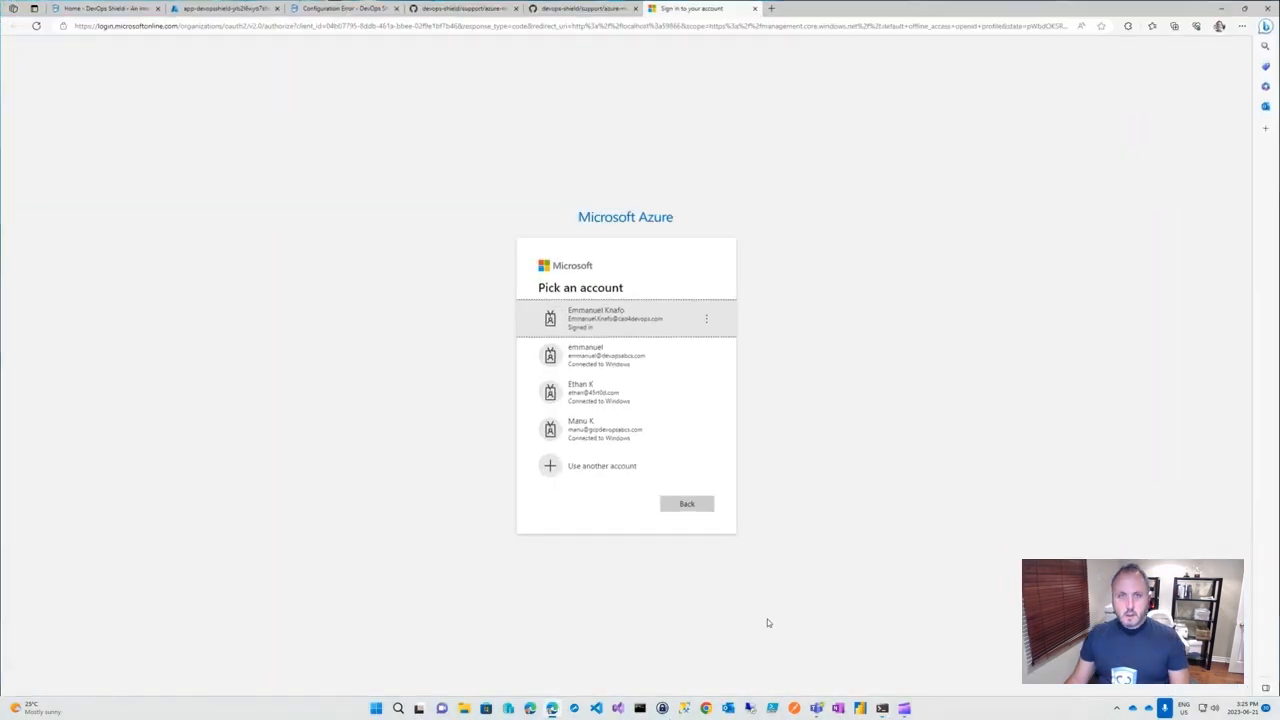
pyautogui.click(610, 317)
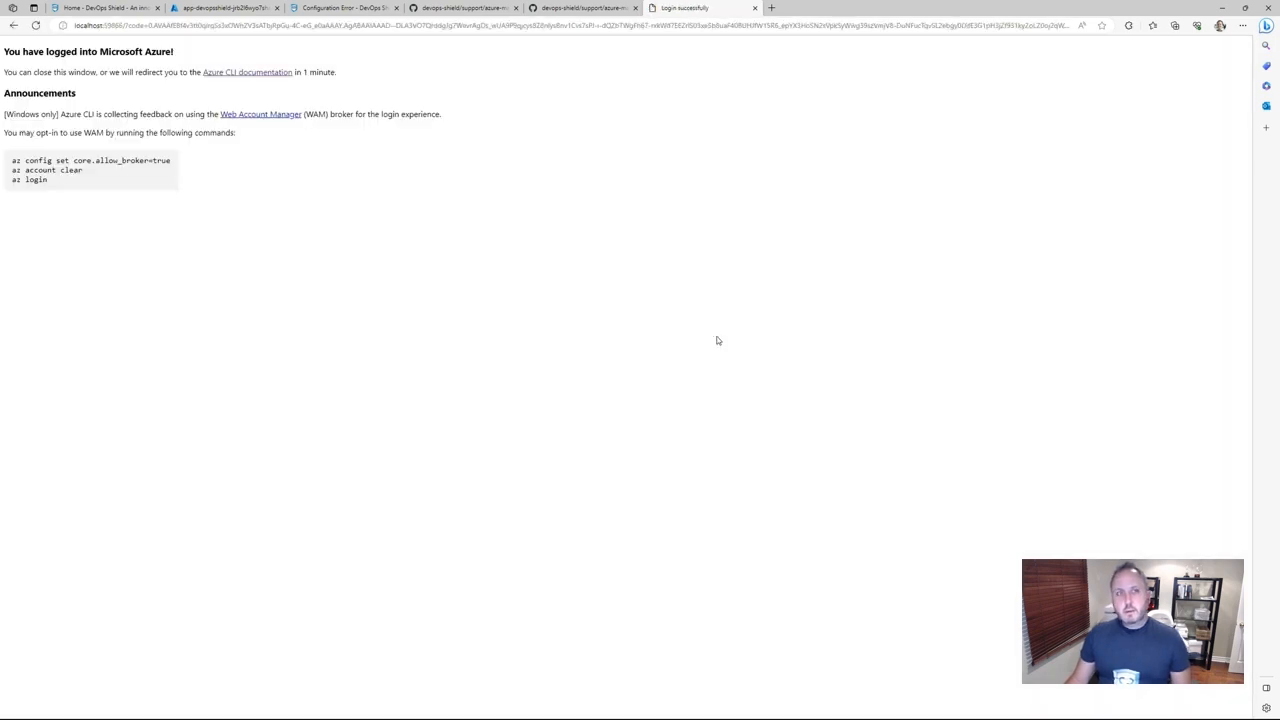
pyautogui.click(1224, 8)
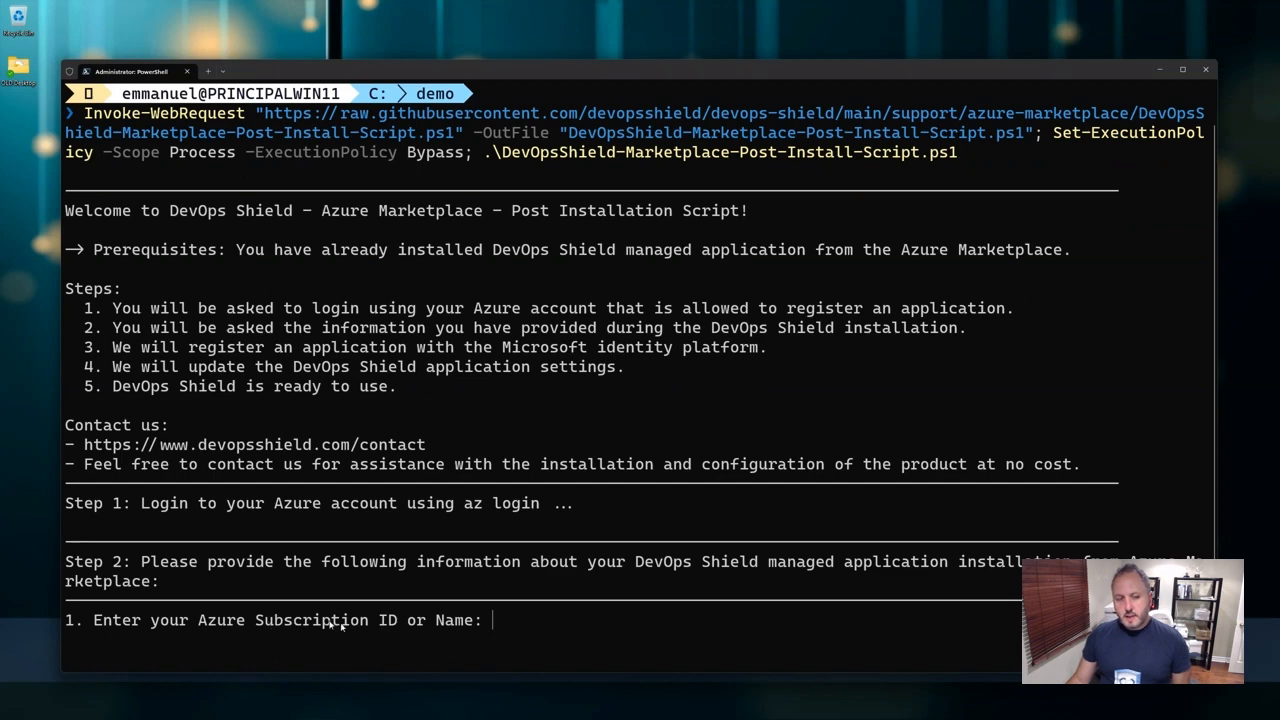
# Switch to the Azure portal in the browser, search for "manage", and open the demodevopsshield application under Managed applications.
pyautogui.moveTo(684, 712)
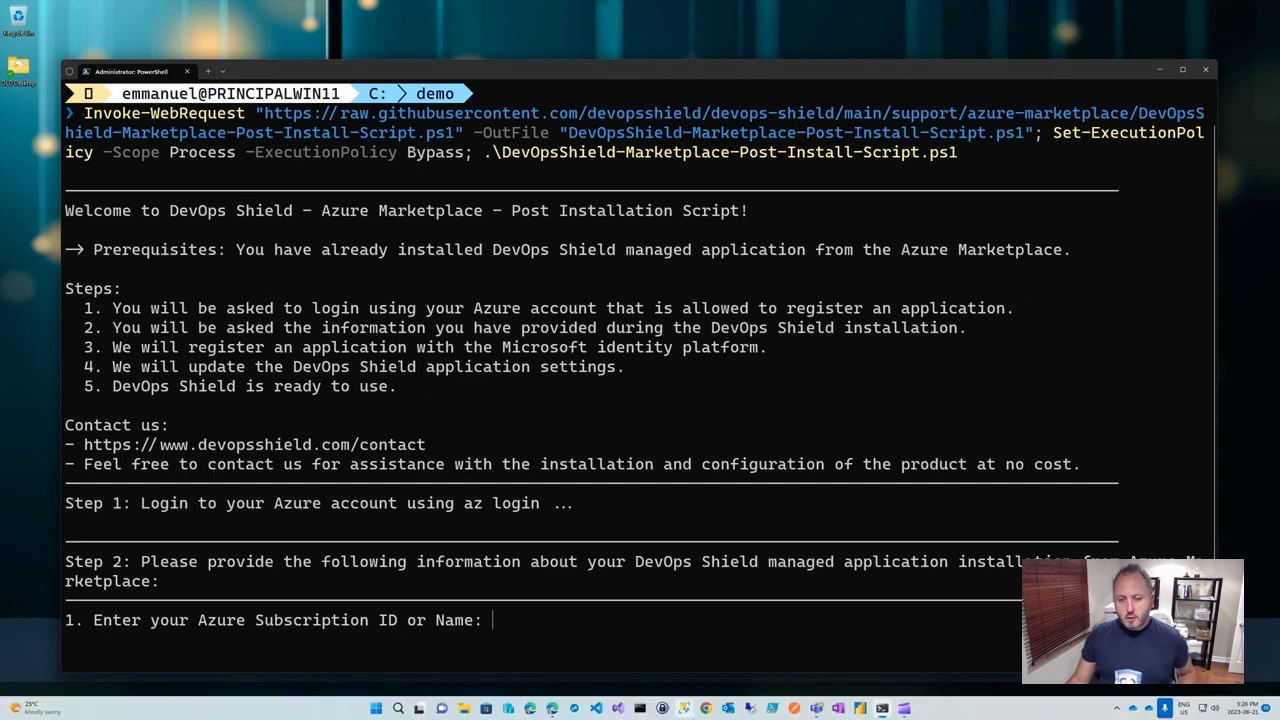
pyautogui.click(551, 709)
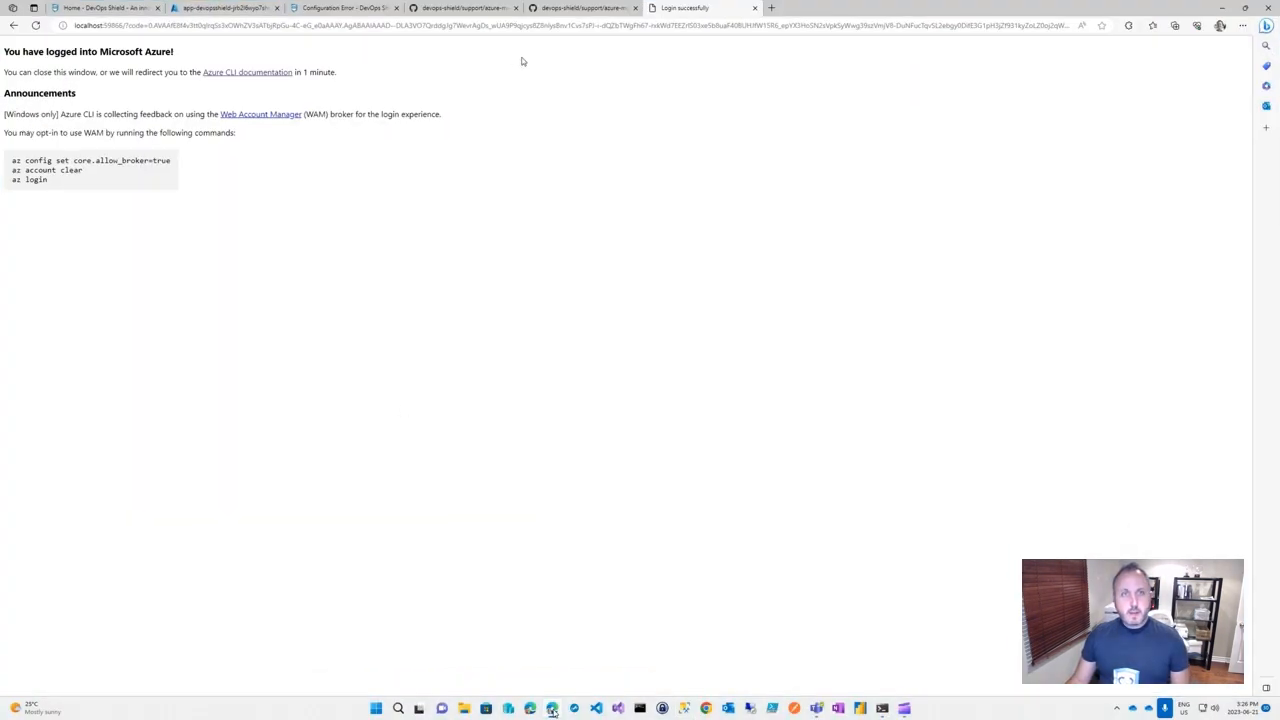
pyautogui.click(201, 7)
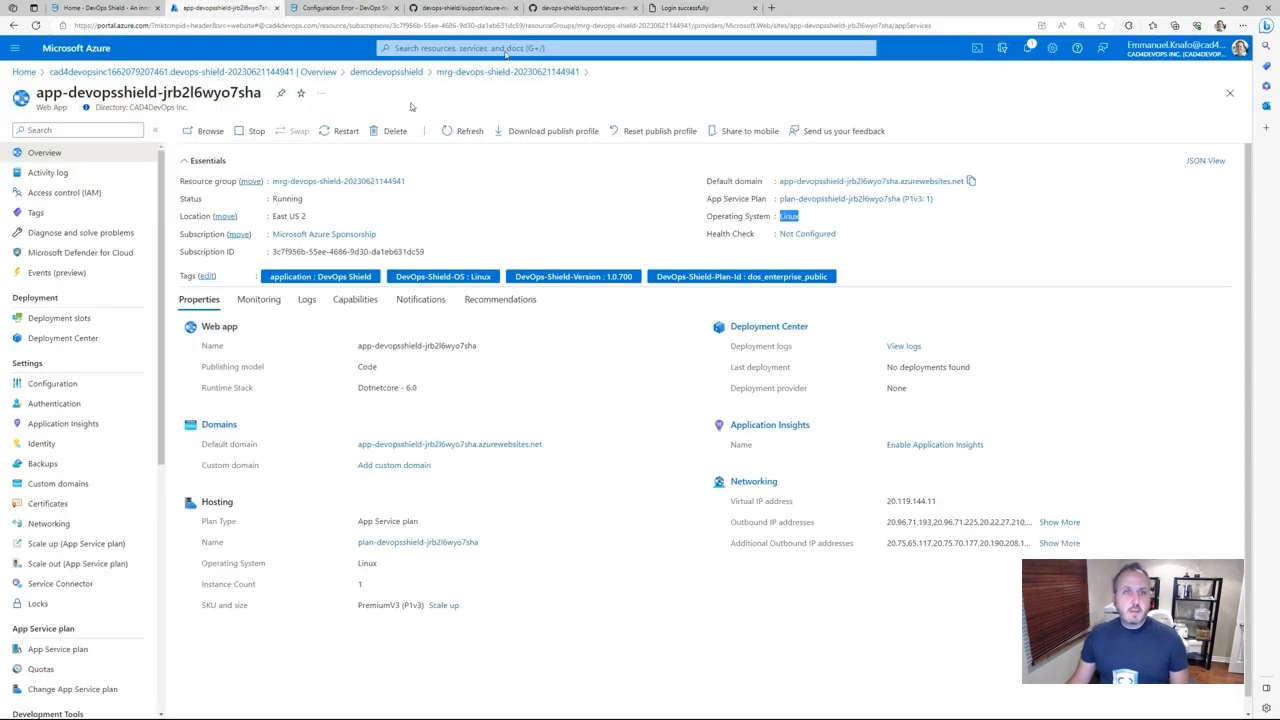
pyautogui.click(423, 47)
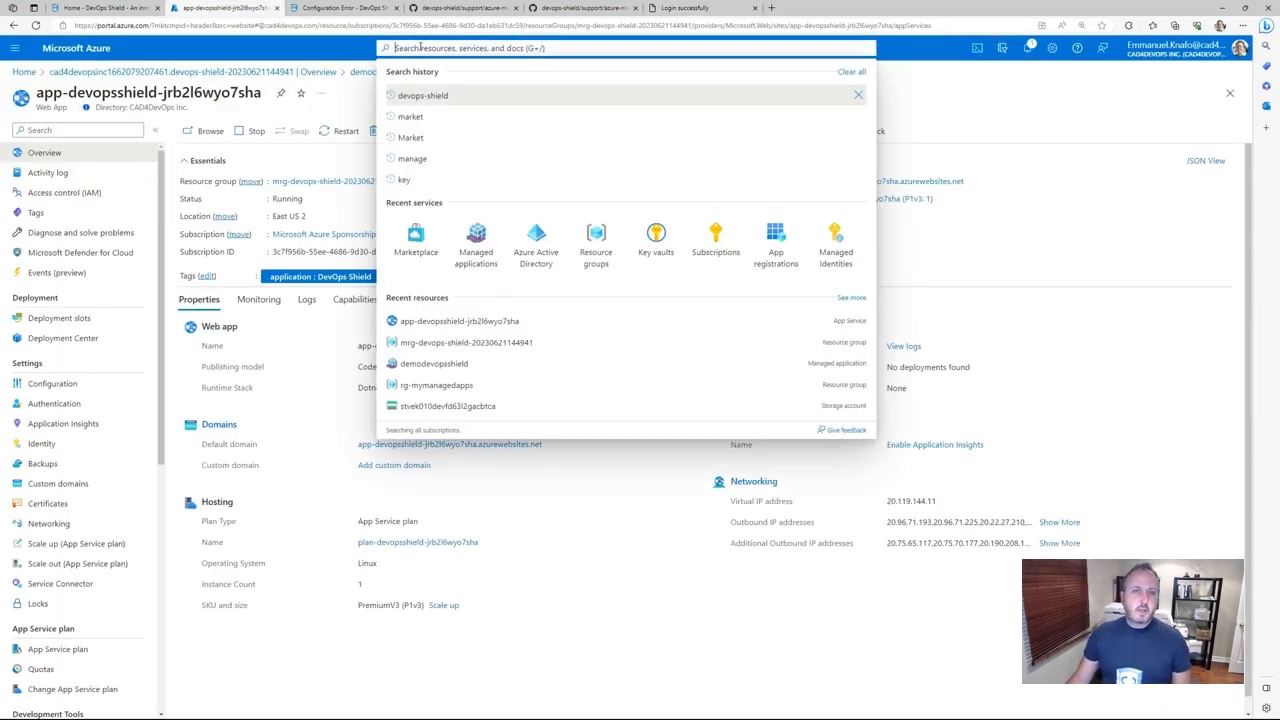
pyautogui.write('manage')
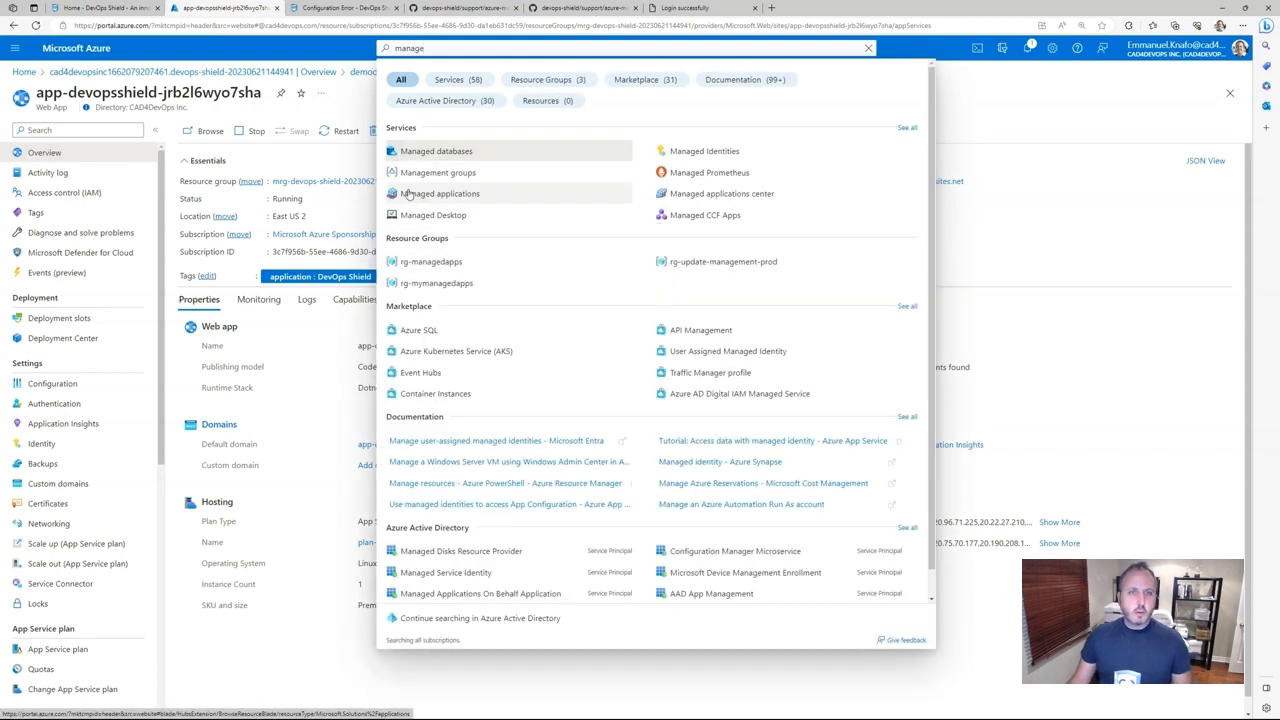
pyautogui.click(439, 193)
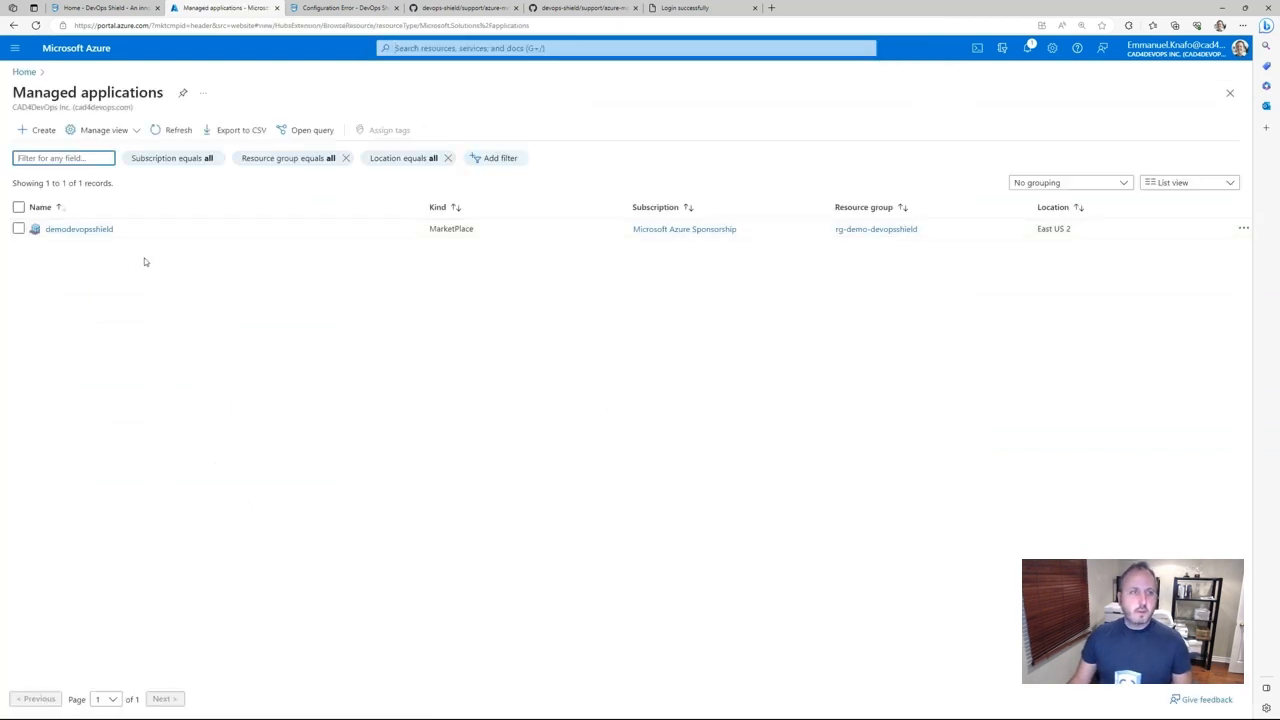
pyautogui.click(68, 229)
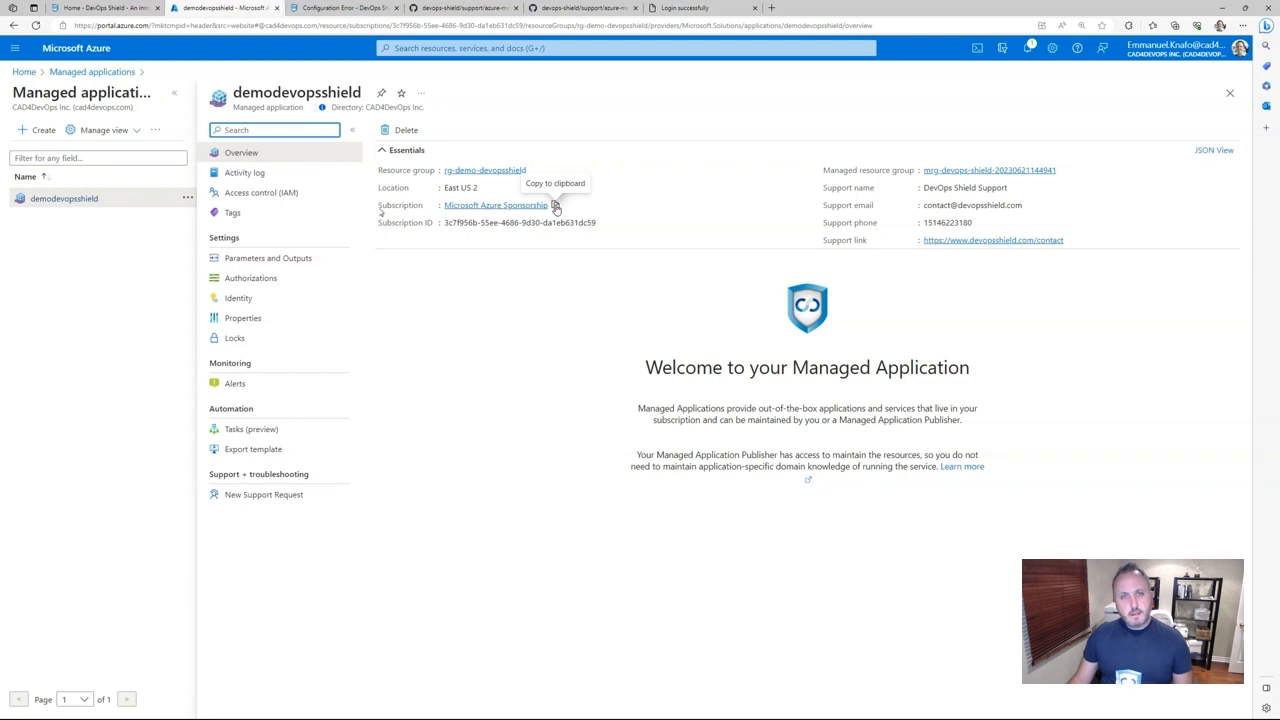
# Copy the subscription name Microsoft Azure Sponsorship from the application overview and submit it at the script's subscription prompt in PowerShell.
pyautogui.click(555, 205)
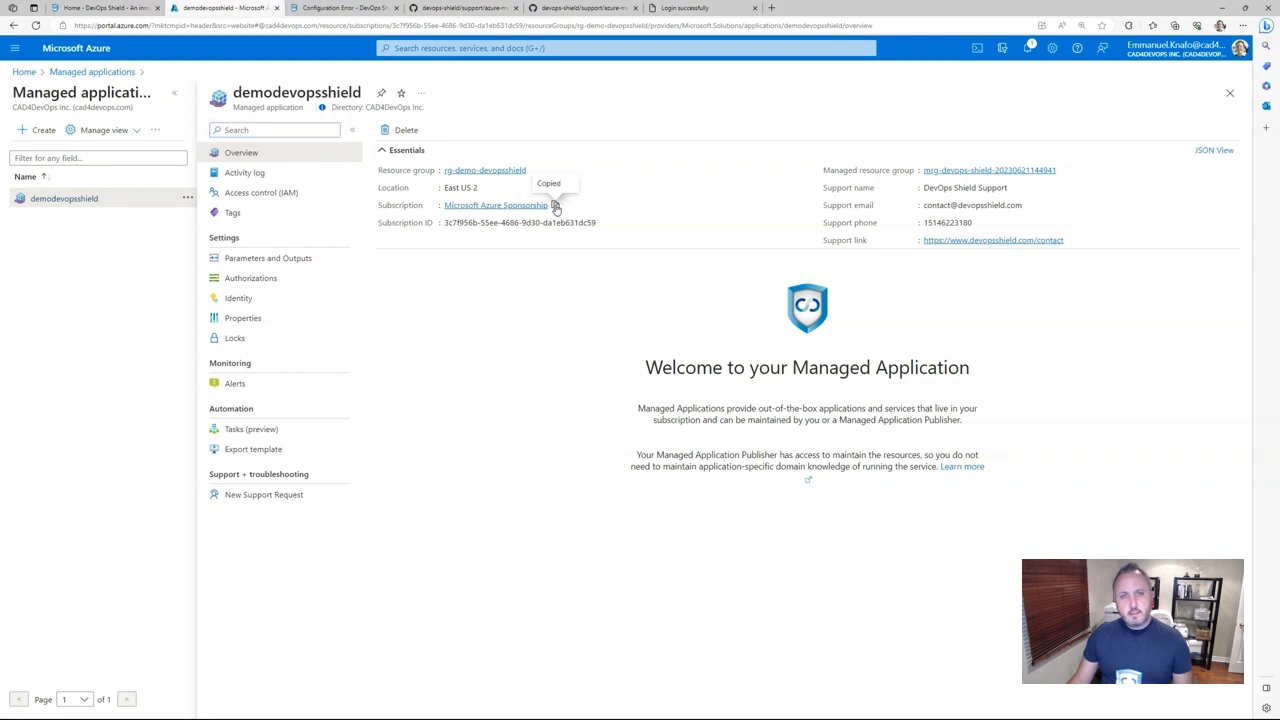
pyautogui.moveTo(739, 712)
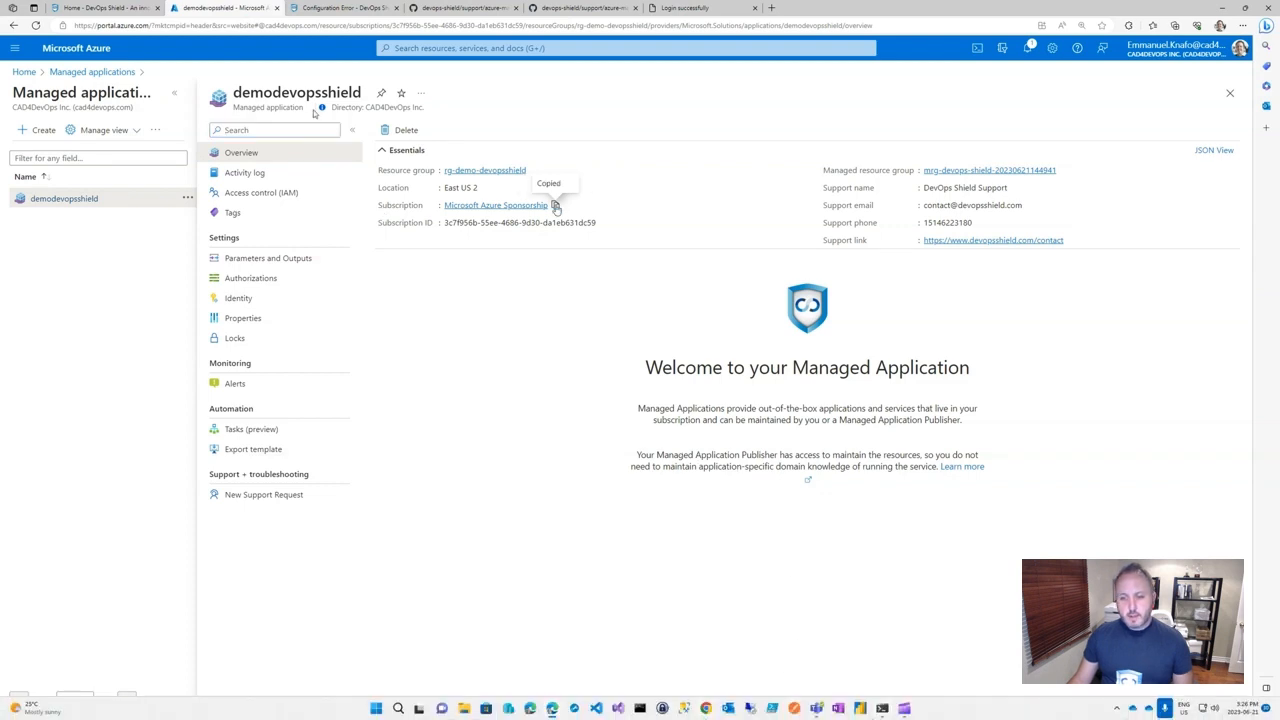
pyautogui.click(883, 710)
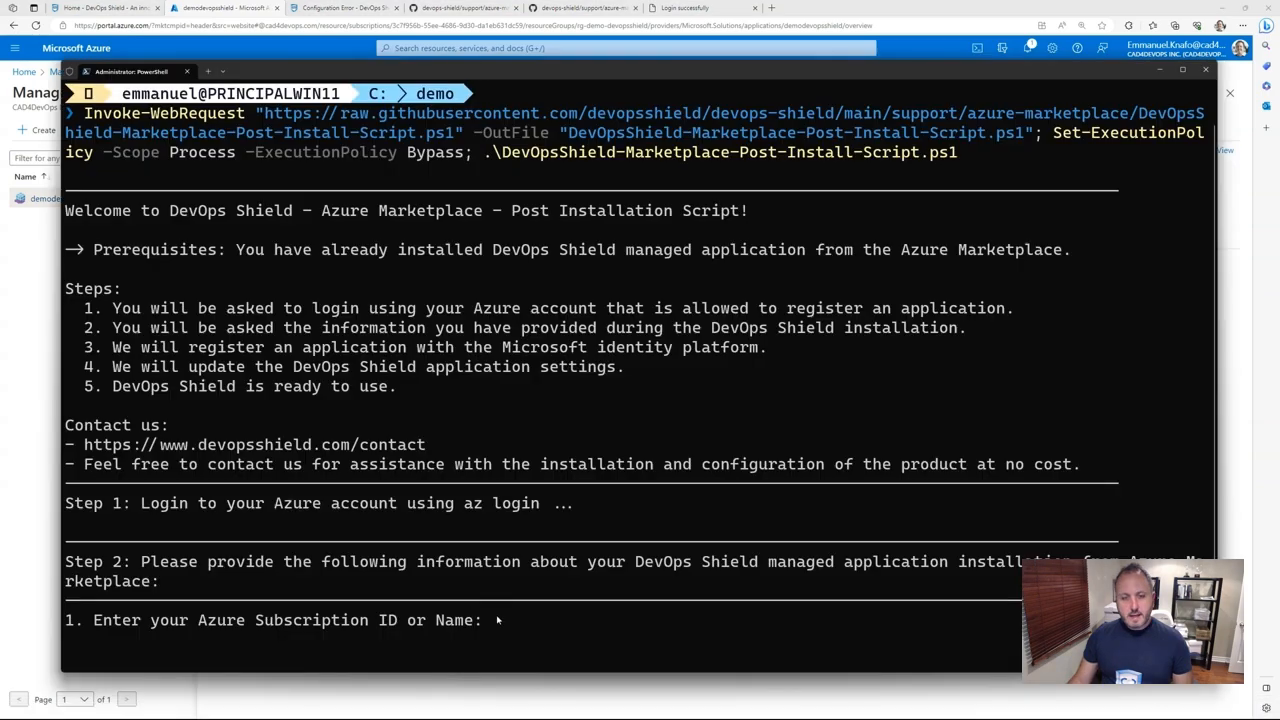
pyautogui.hotkey('ctrl', 'v')
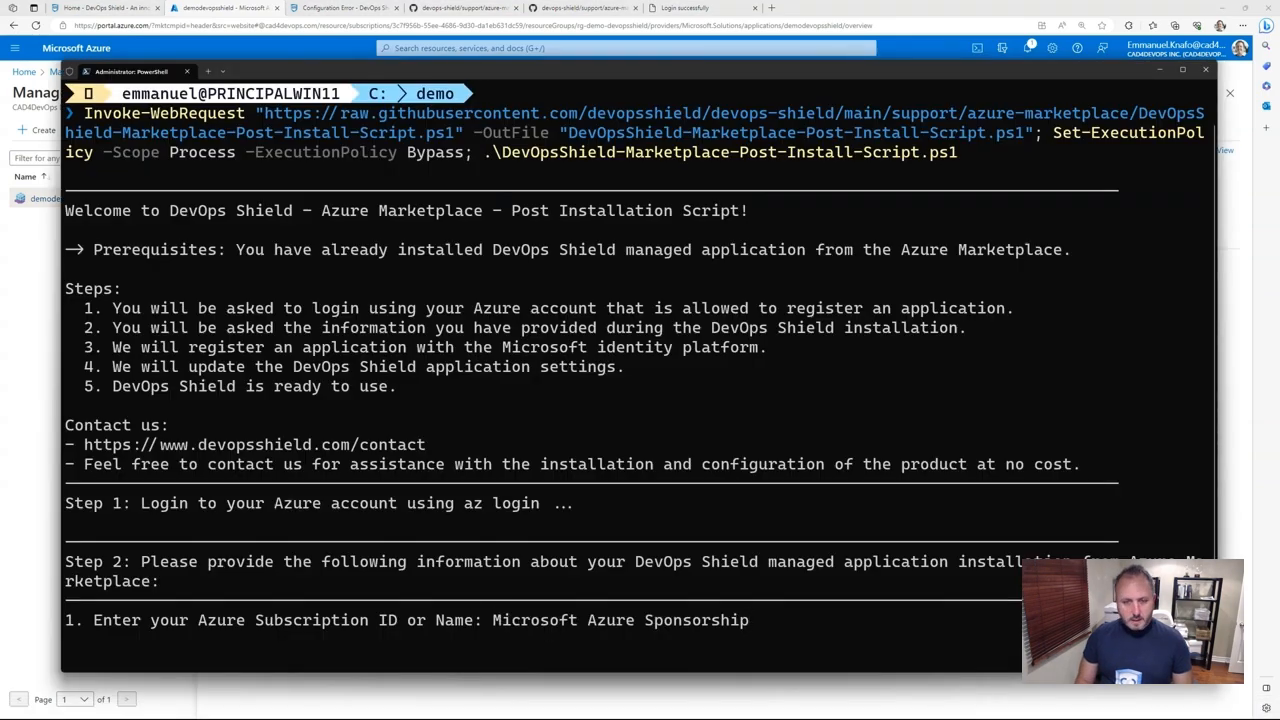
pyautogui.press('Return')
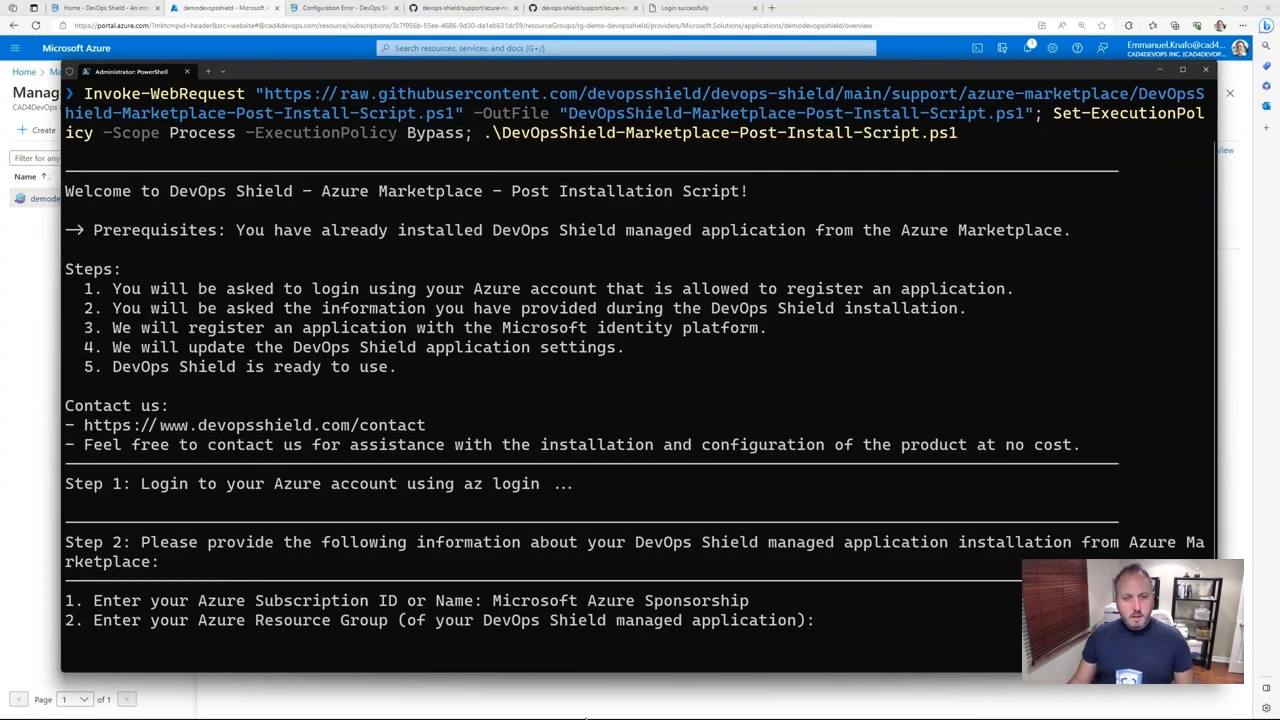
# Copy the resource group name rg-demo-devopsshield from the Azure portal and submit it at the script's resource group prompt in PowerShell.
pyautogui.click(1022, 5)
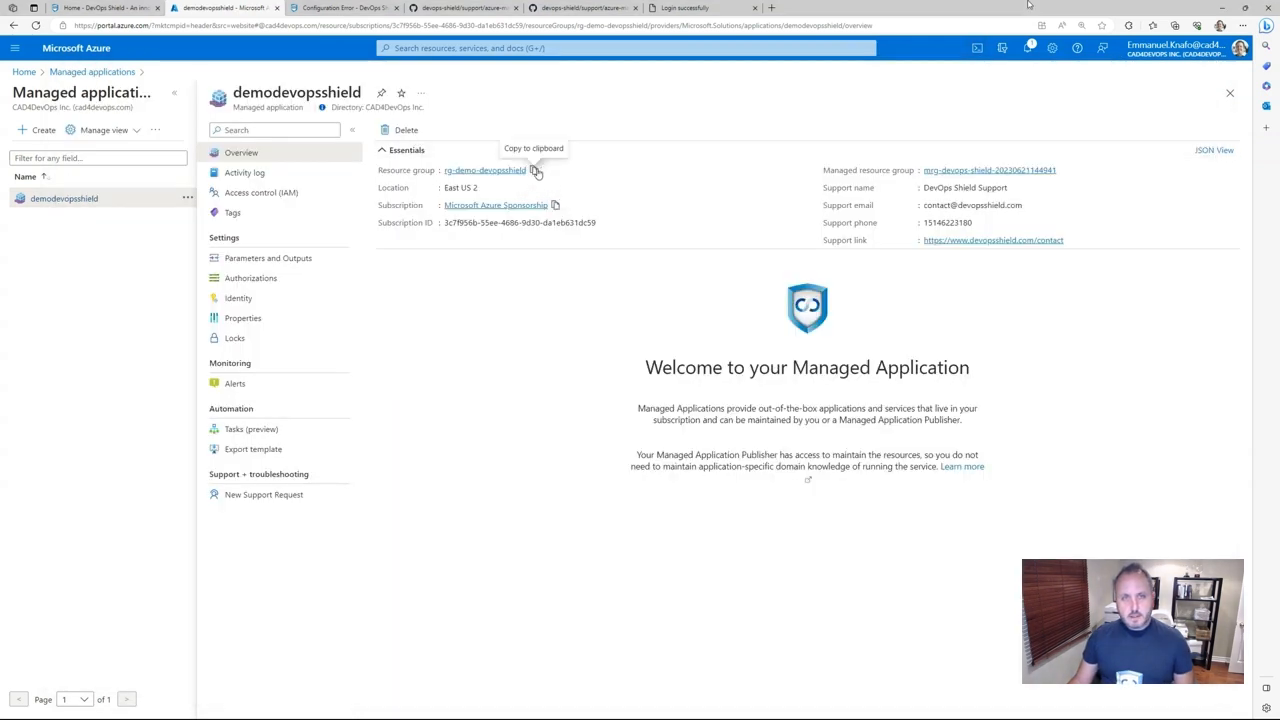
pyautogui.click(536, 172)
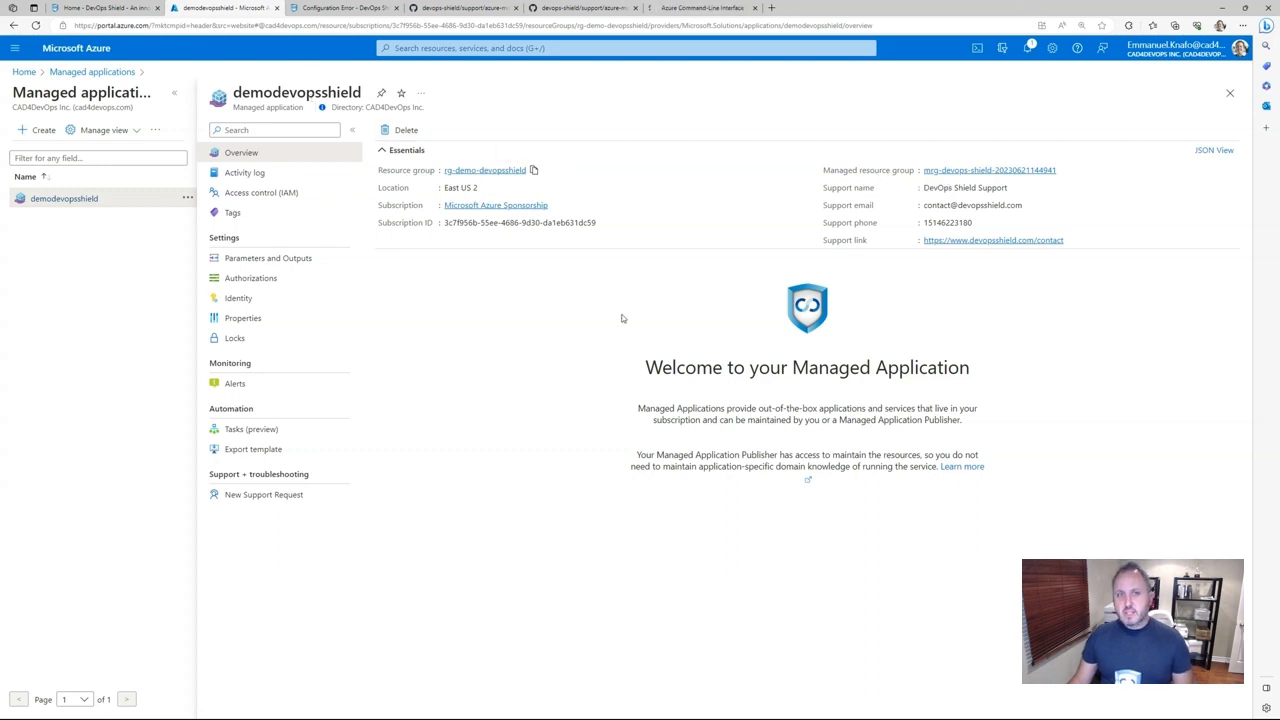
pyautogui.moveTo(846, 712)
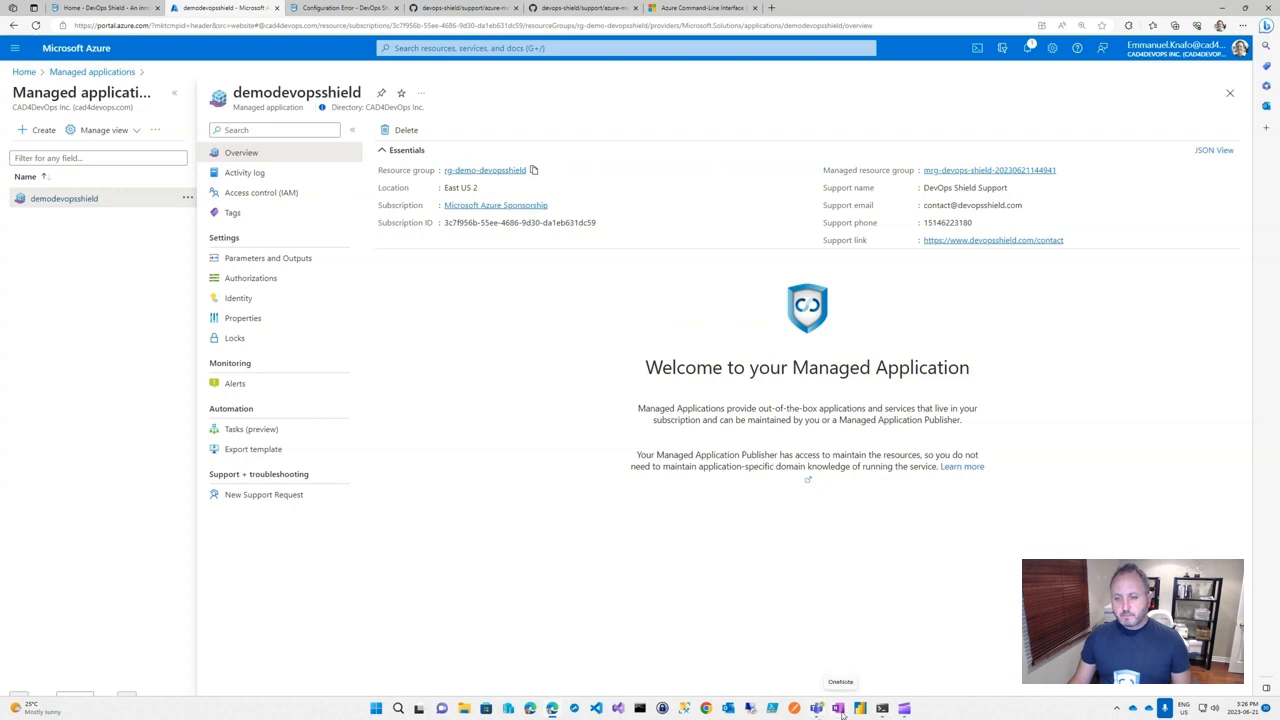
pyautogui.click(884, 710)
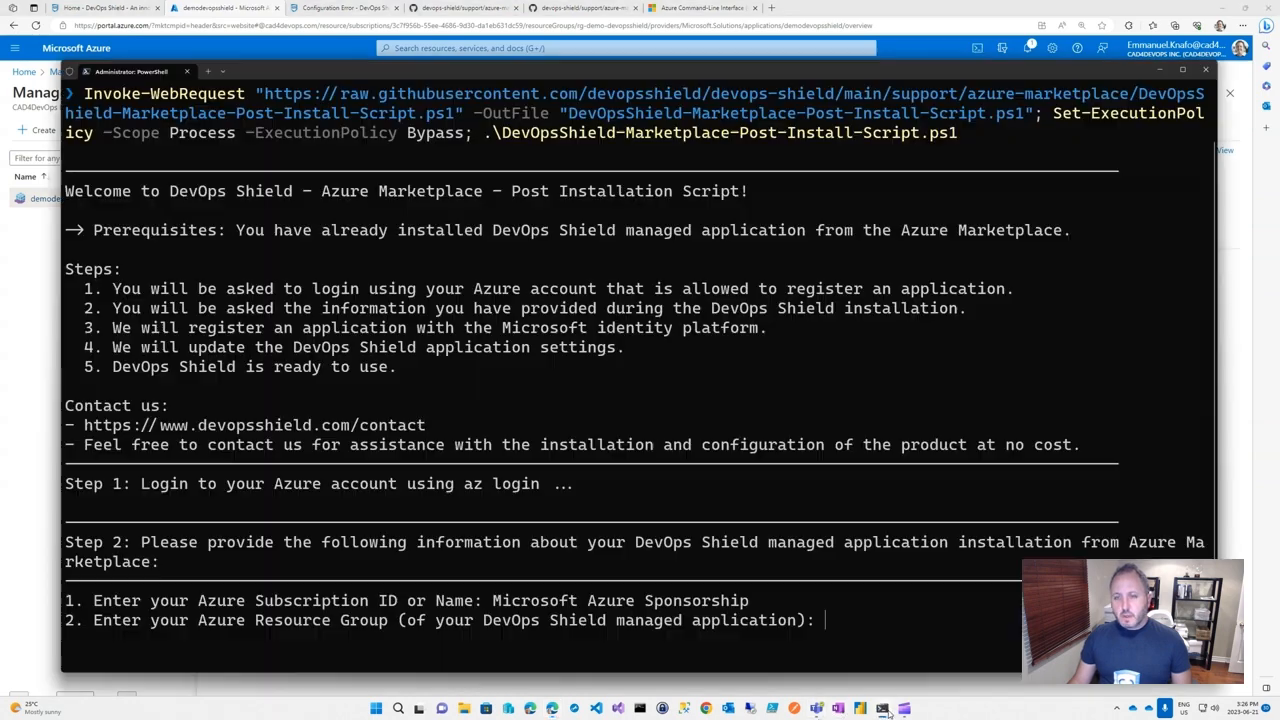
pyautogui.rightClick(836, 622)
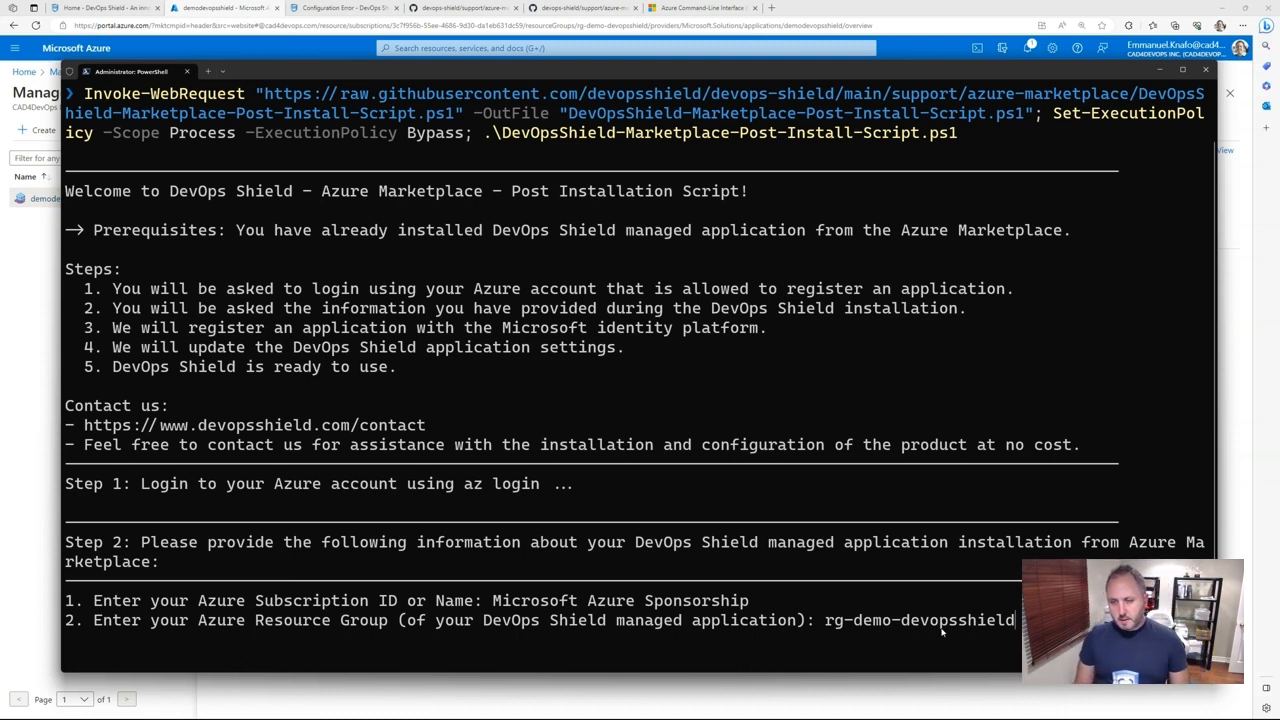
pyautogui.press('Return')
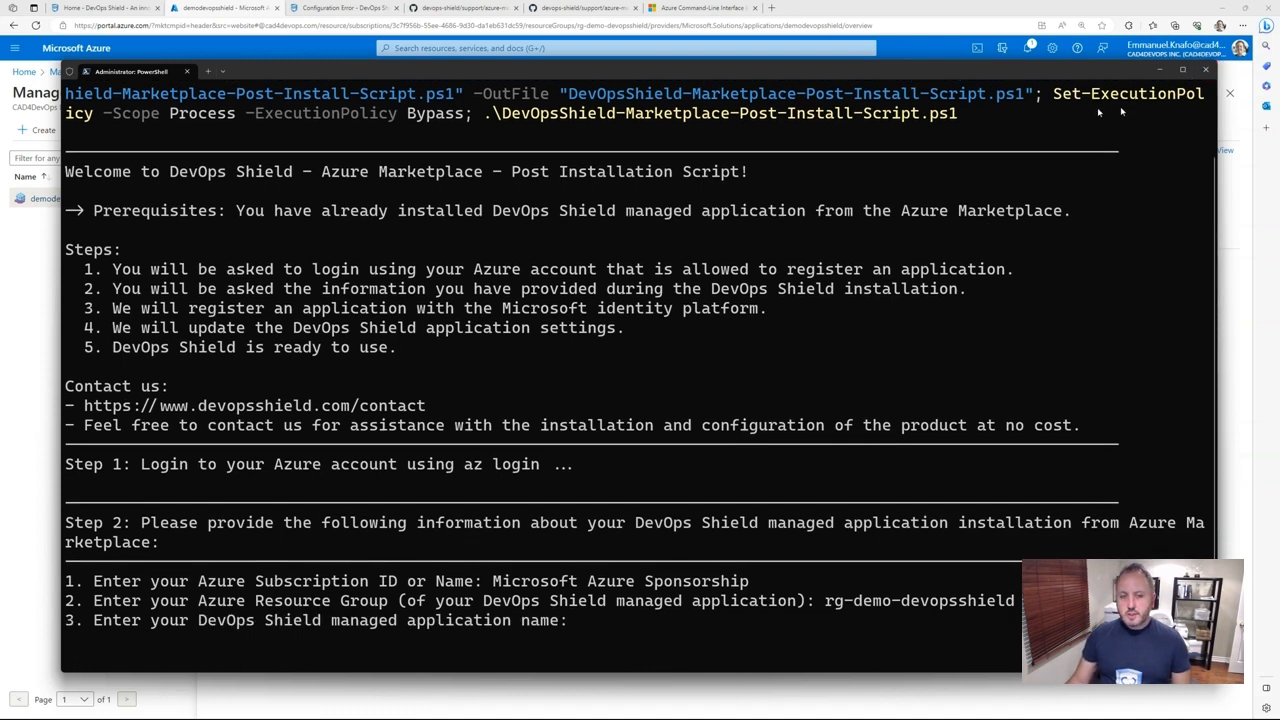
# Copy the managed application name demodevopsshield from the Azure portal and submit it at the script's application name prompt in PowerShell.
pyautogui.click(1159, 71)
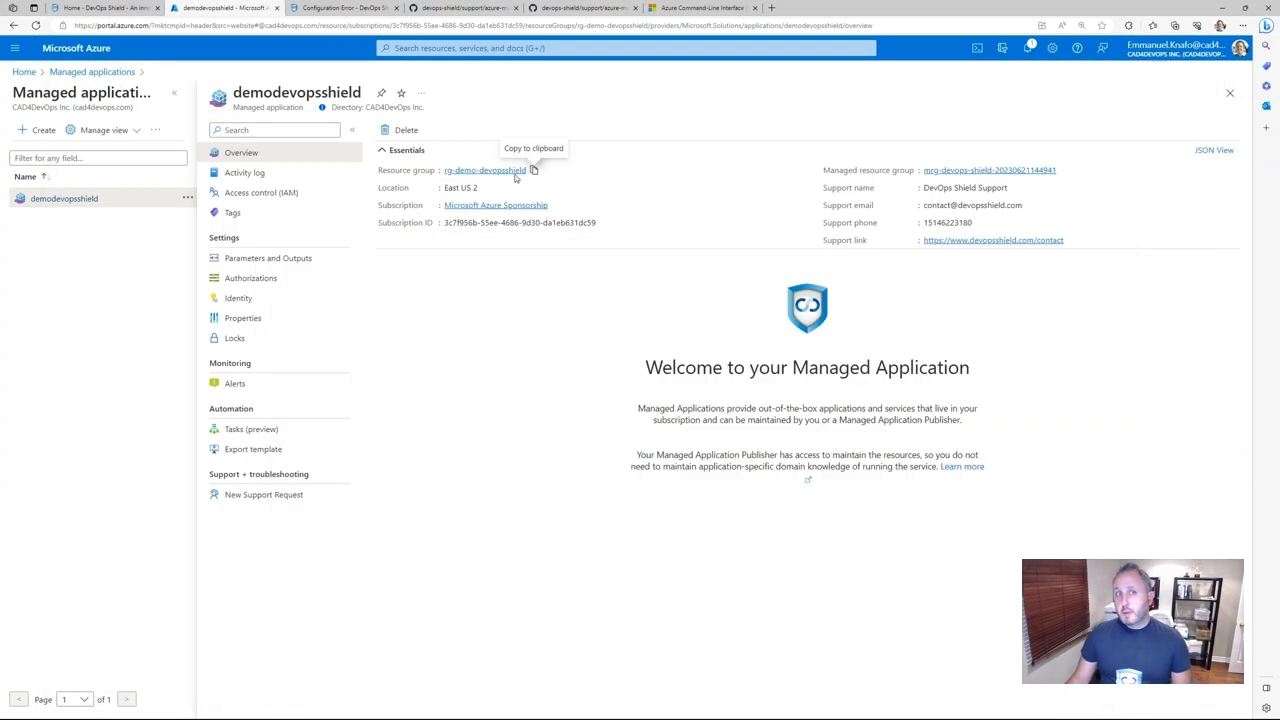
pyautogui.doubleClick(292, 93)
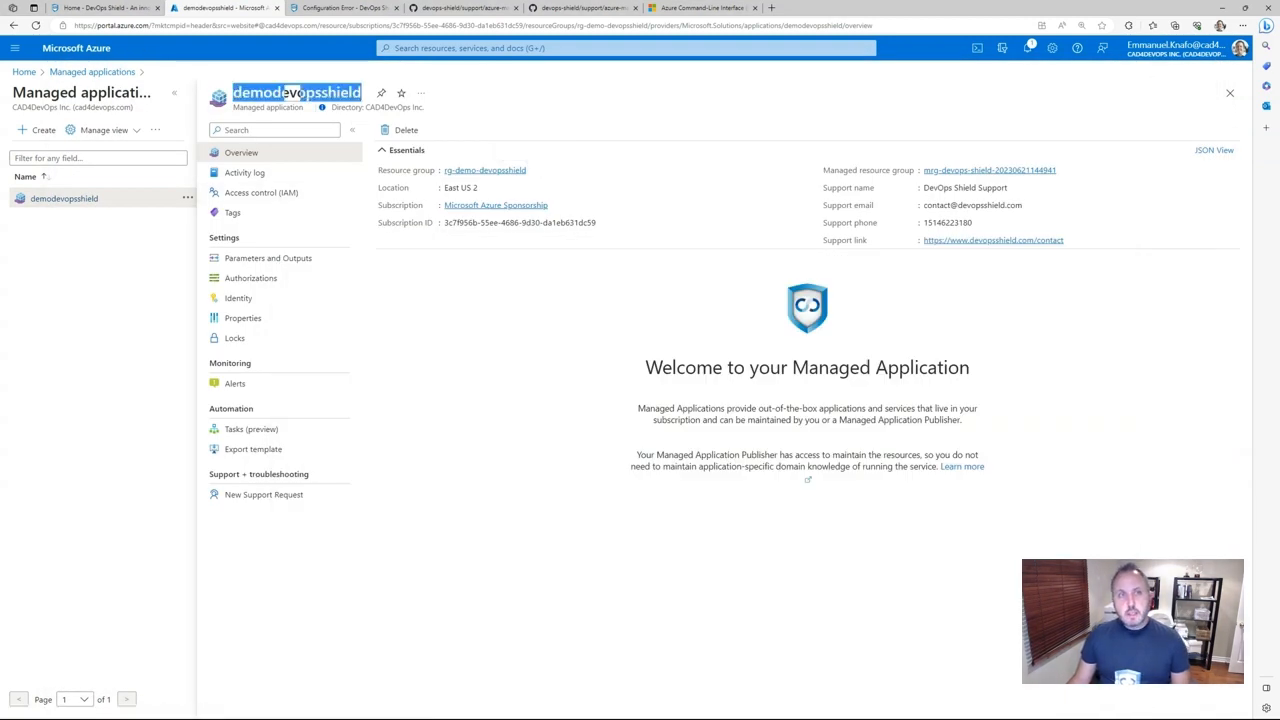
pyautogui.rightClick(289, 92)
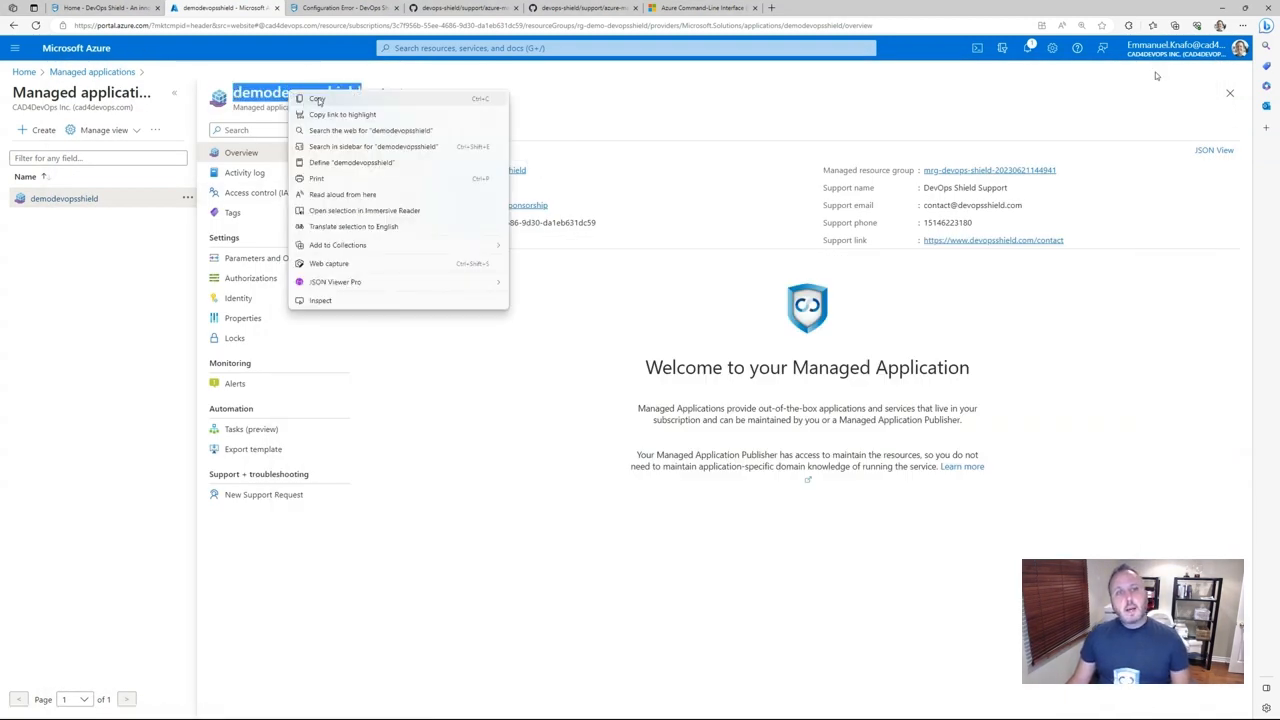
pyautogui.click(318, 100)
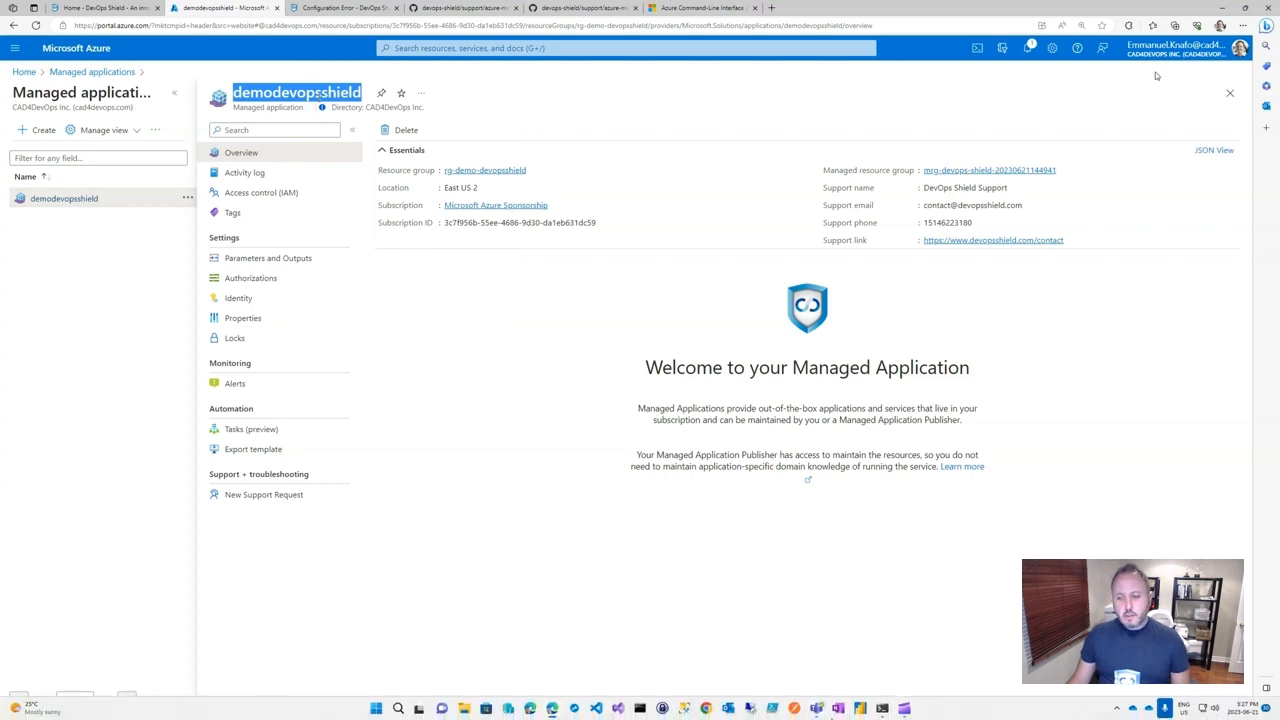
pyautogui.click(882, 708)
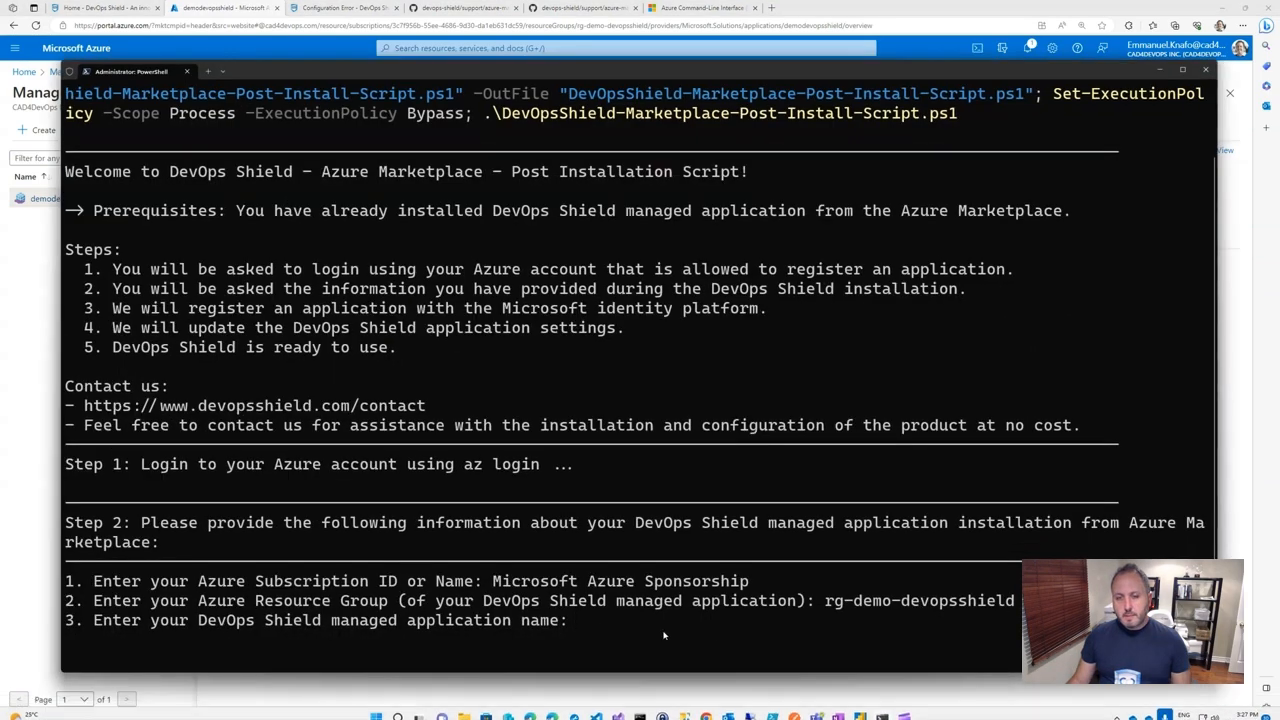
pyautogui.hotkey('ctrl', 'v')
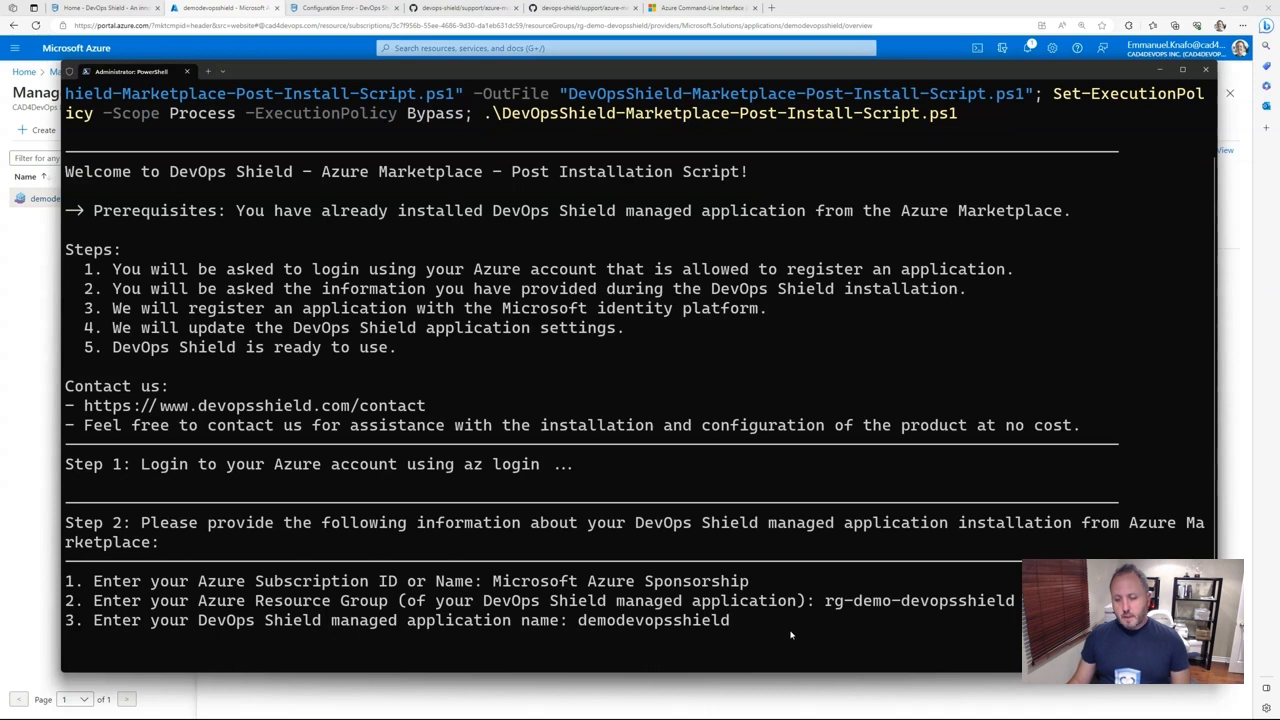
pyautogui.press('Return')
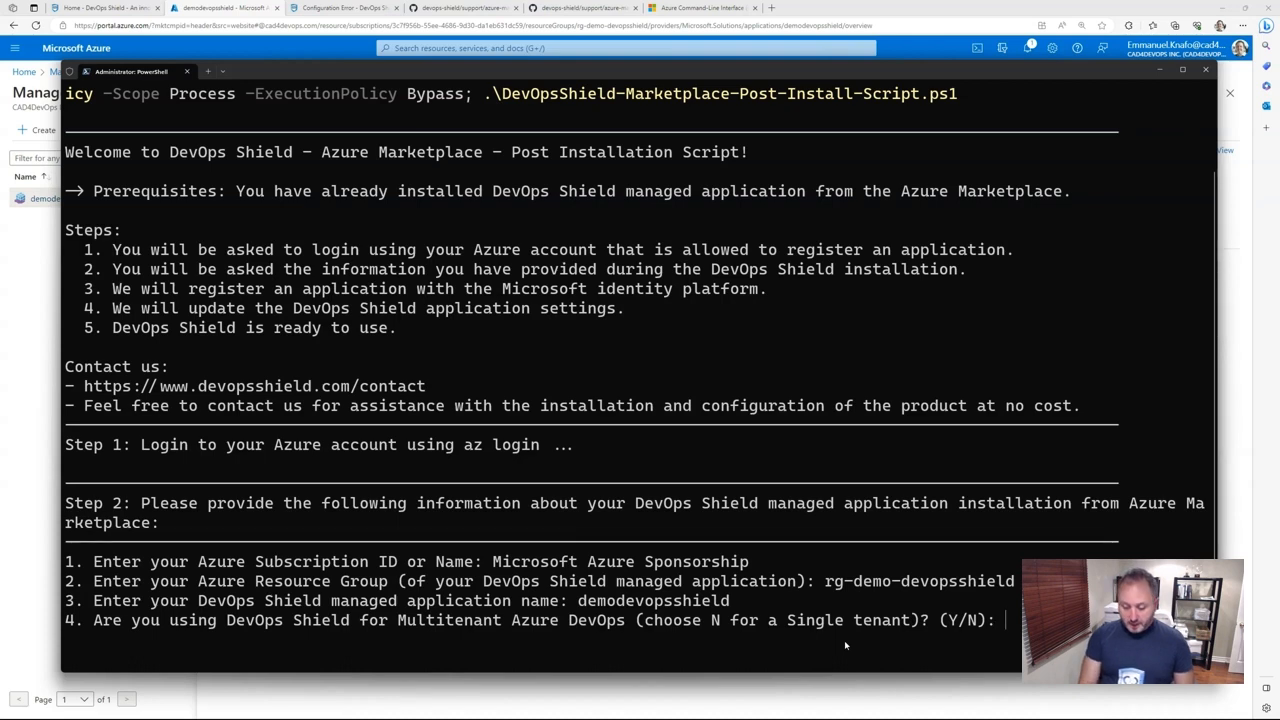
# Answer Y to the multitenant Azure DevOps question and confirm the summarized information with y so the script registers the application.
pyautogui.write('Y')
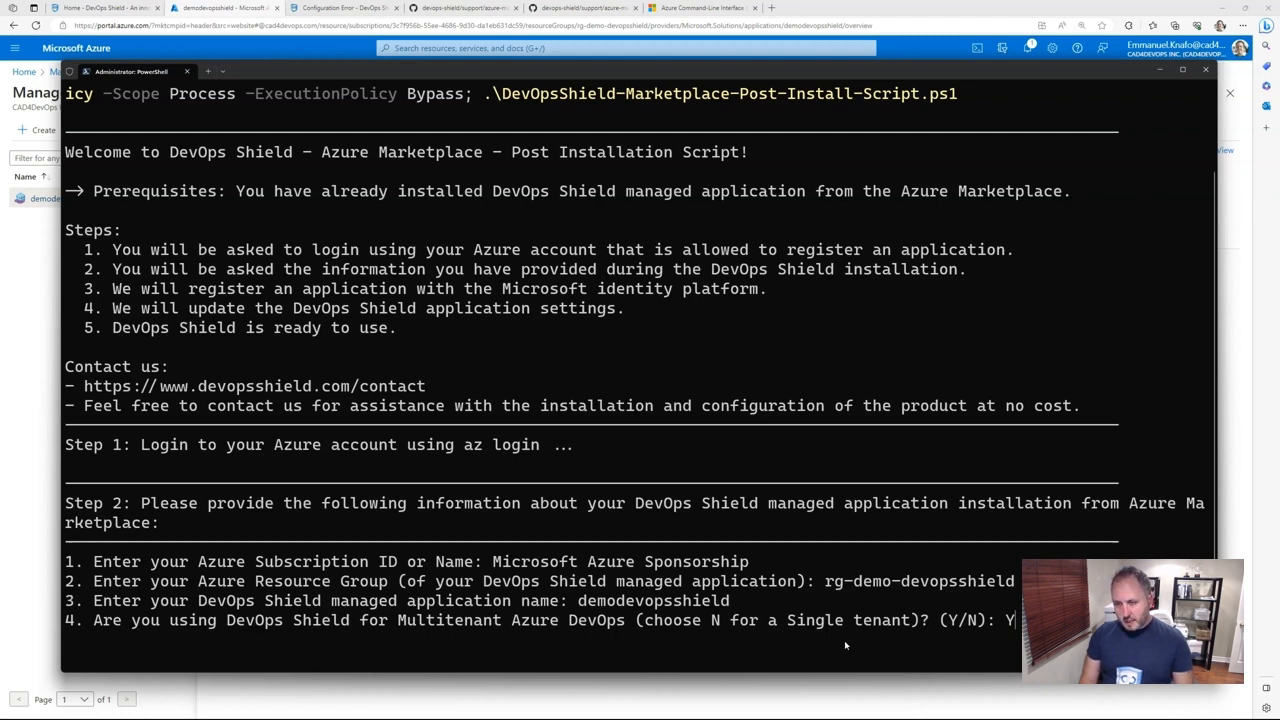
pyautogui.press('Return')
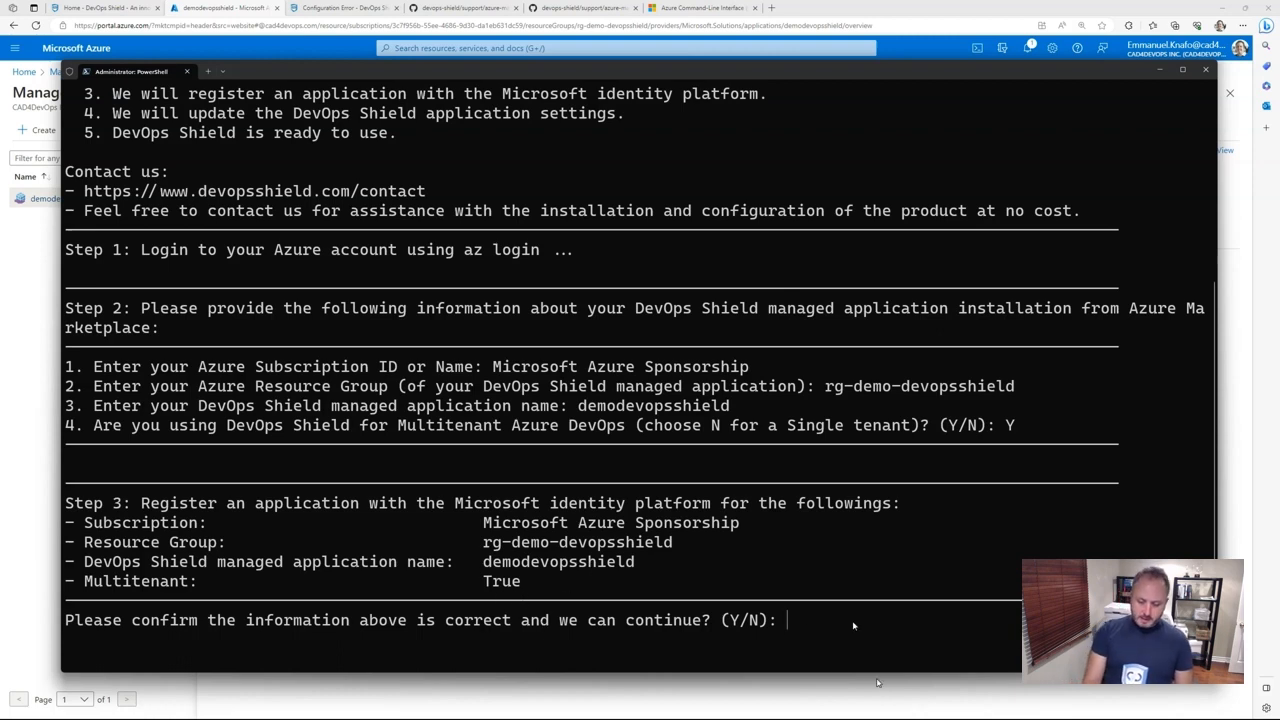
pyautogui.write('y')
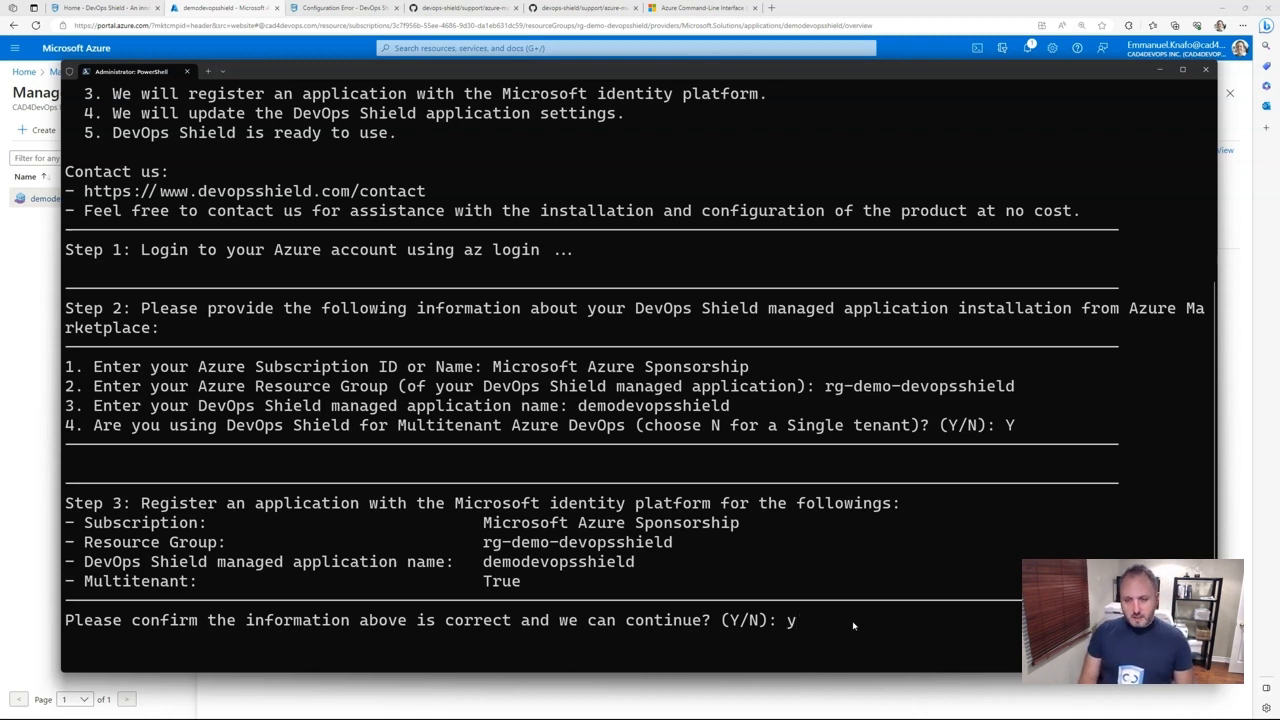
pyautogui.press('Return')
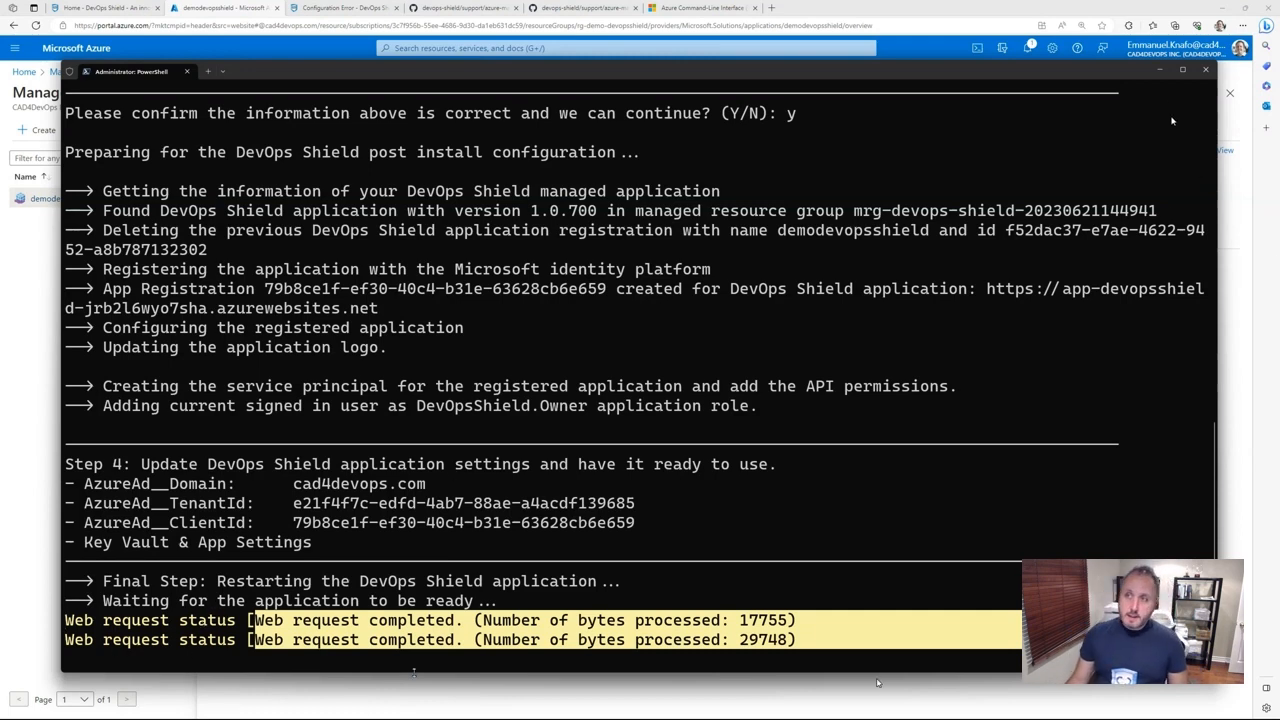
# Open the demodevopsshield app registration in Azure Active Directory and check its application (client) ID.
pyautogui.click(1160, 70)
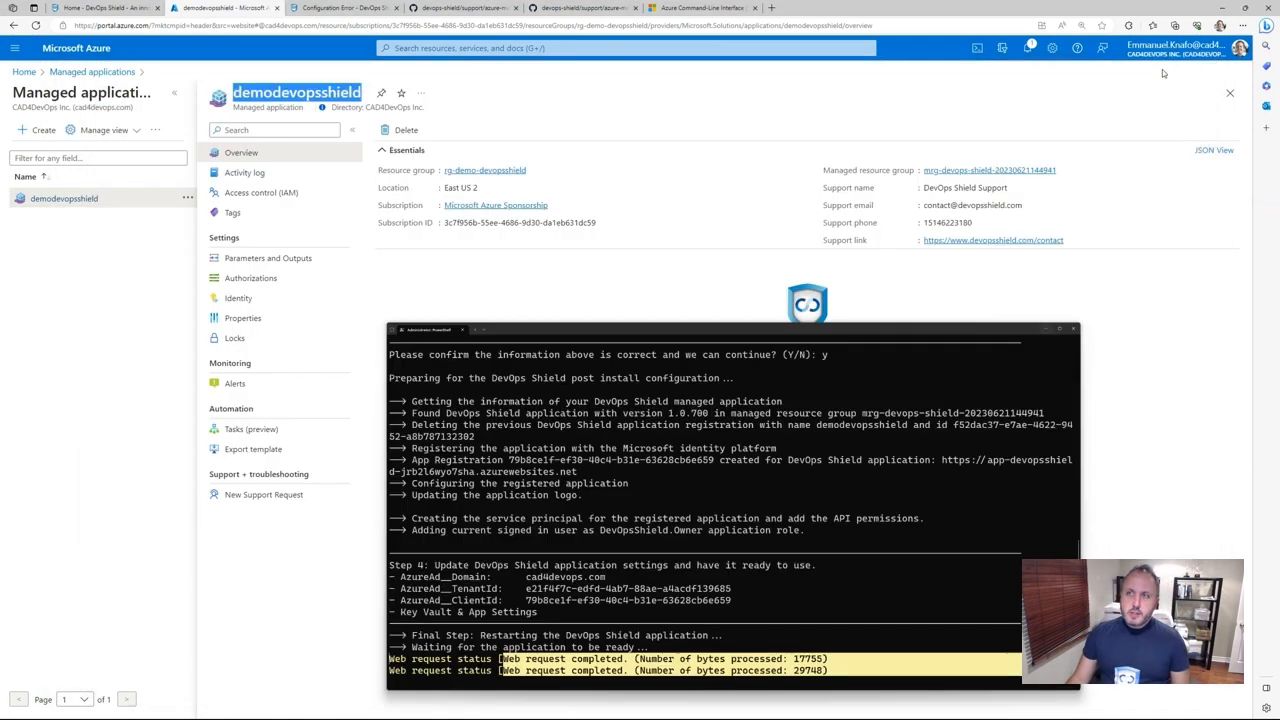
pyautogui.click(413, 47)
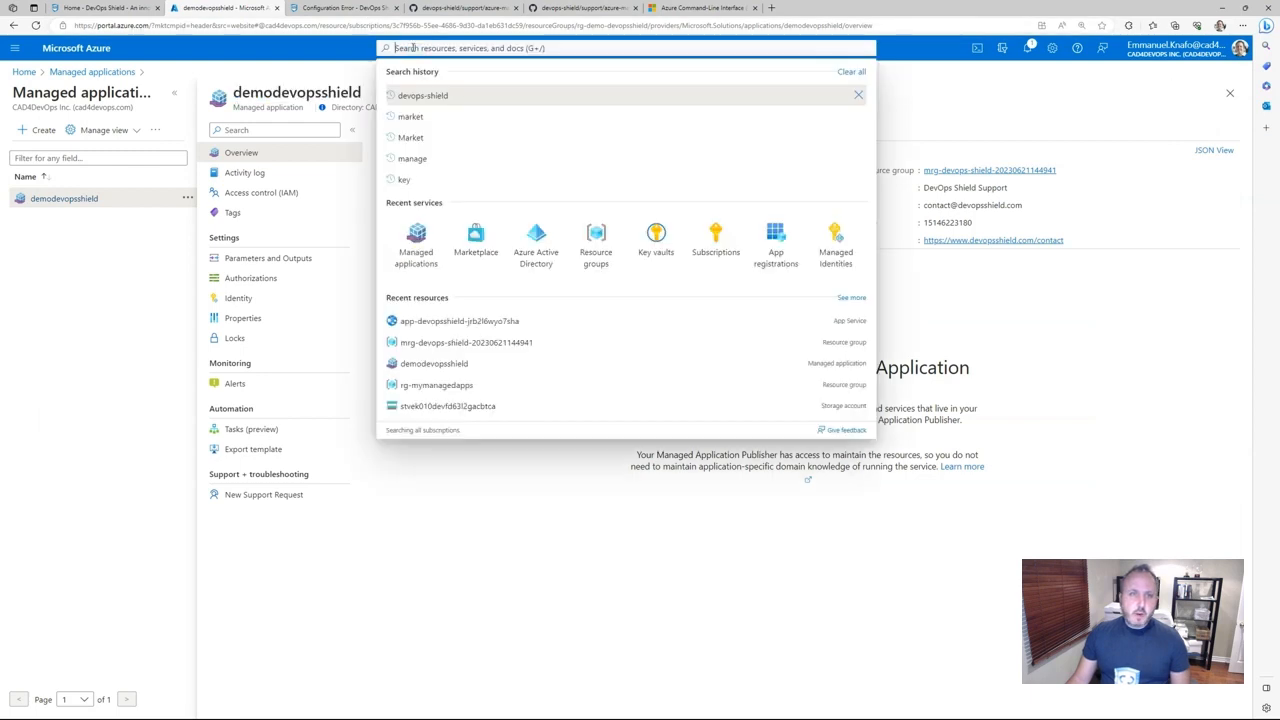
pyautogui.click(540, 240)
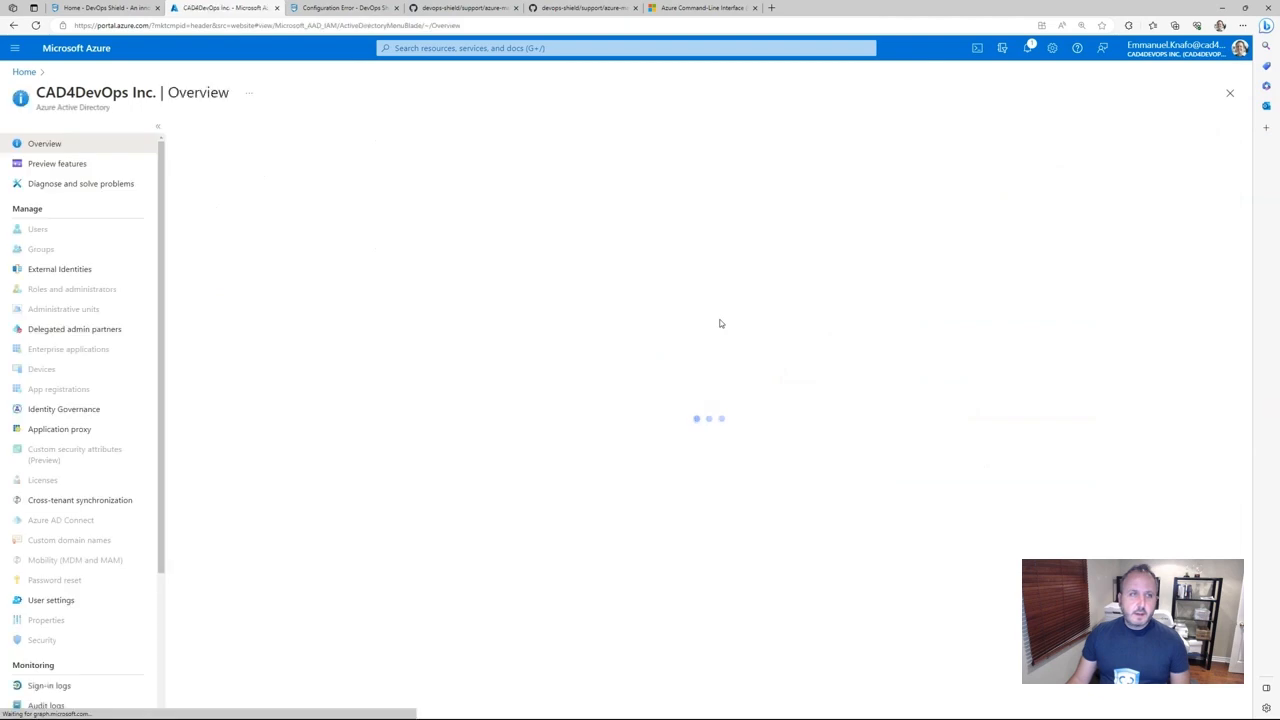
pyautogui.click(58, 389)
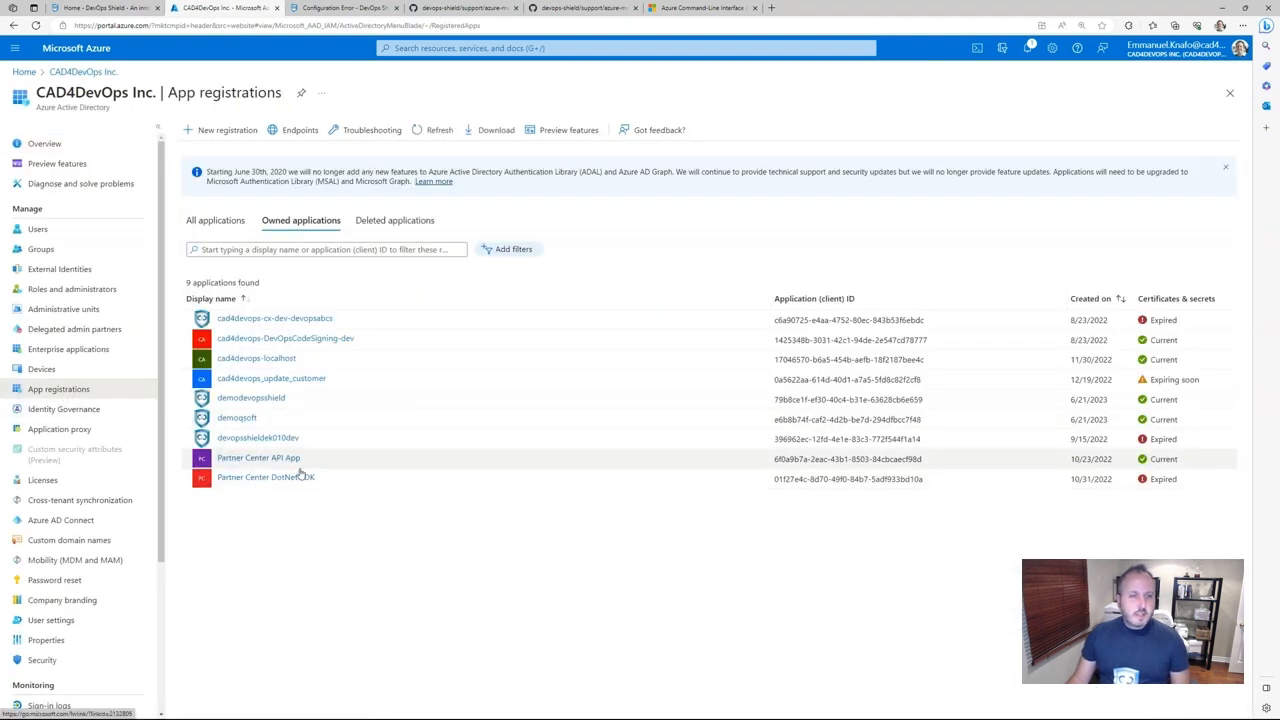
pyautogui.click(241, 400)
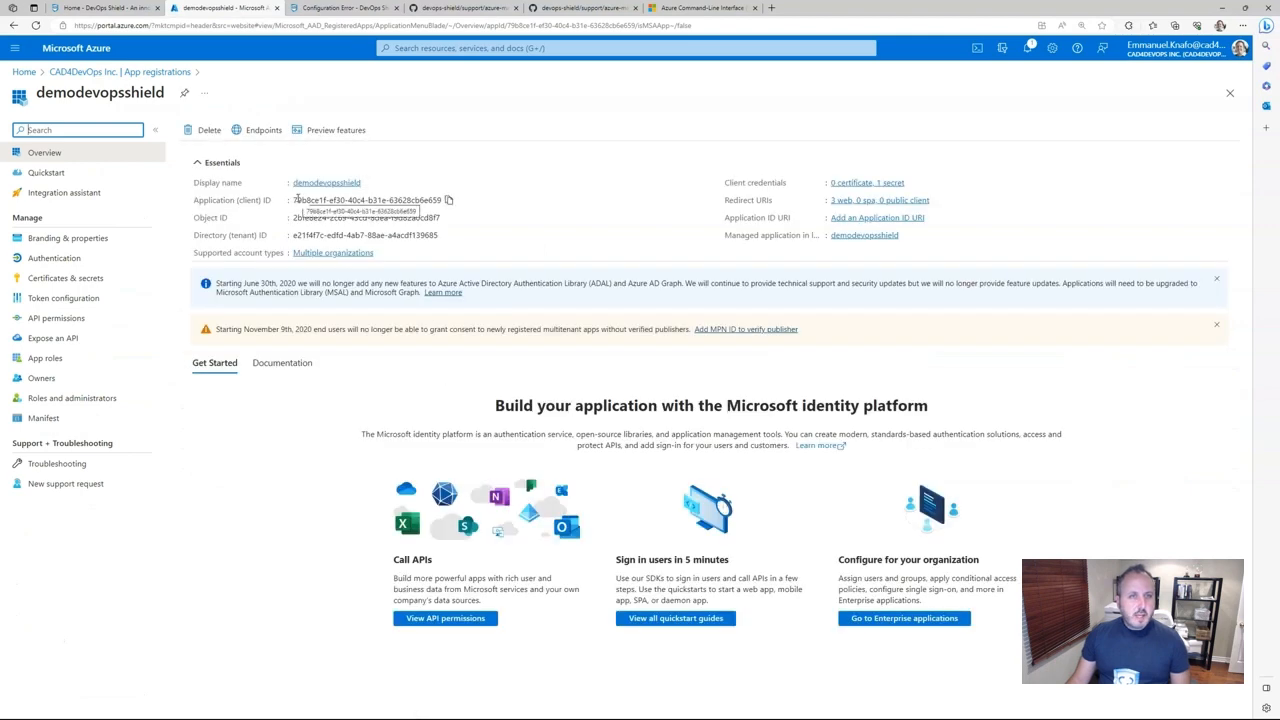
pyautogui.click(295, 200)
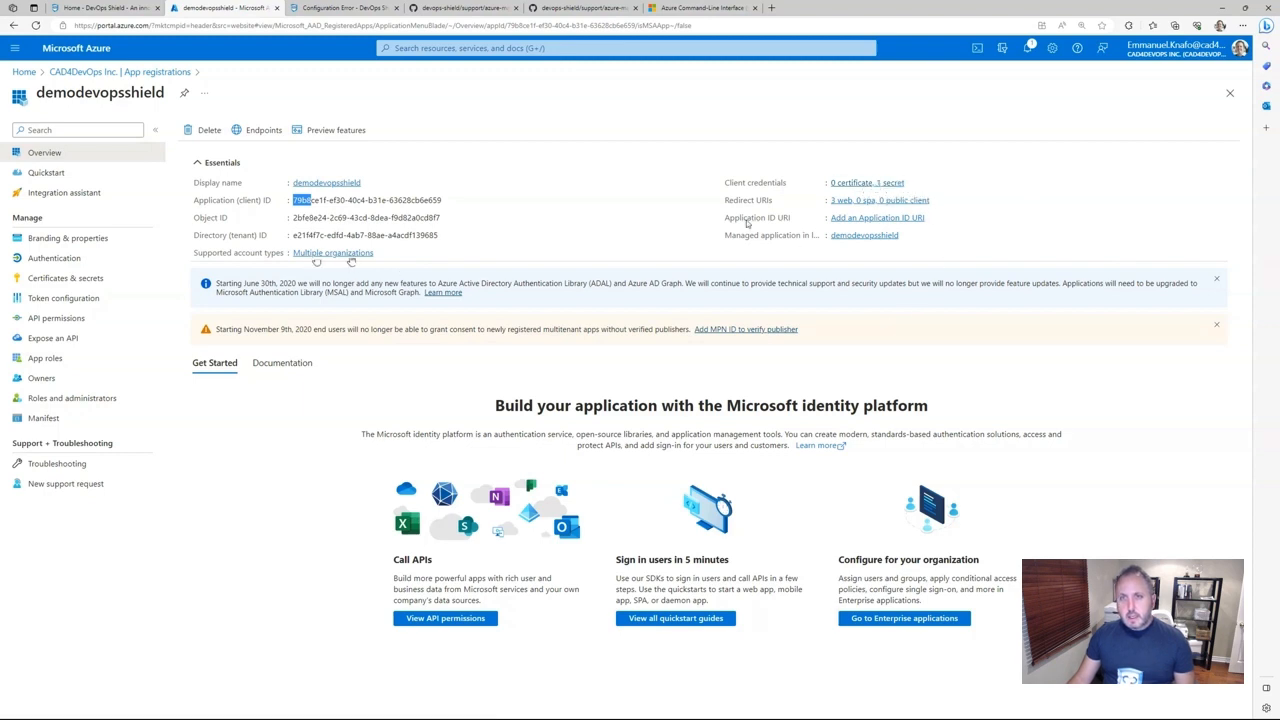
# Review the app registration's redirect URIs, branding properties and app roles, widening the display name column to read the role descriptions.
pyautogui.click(855, 201)
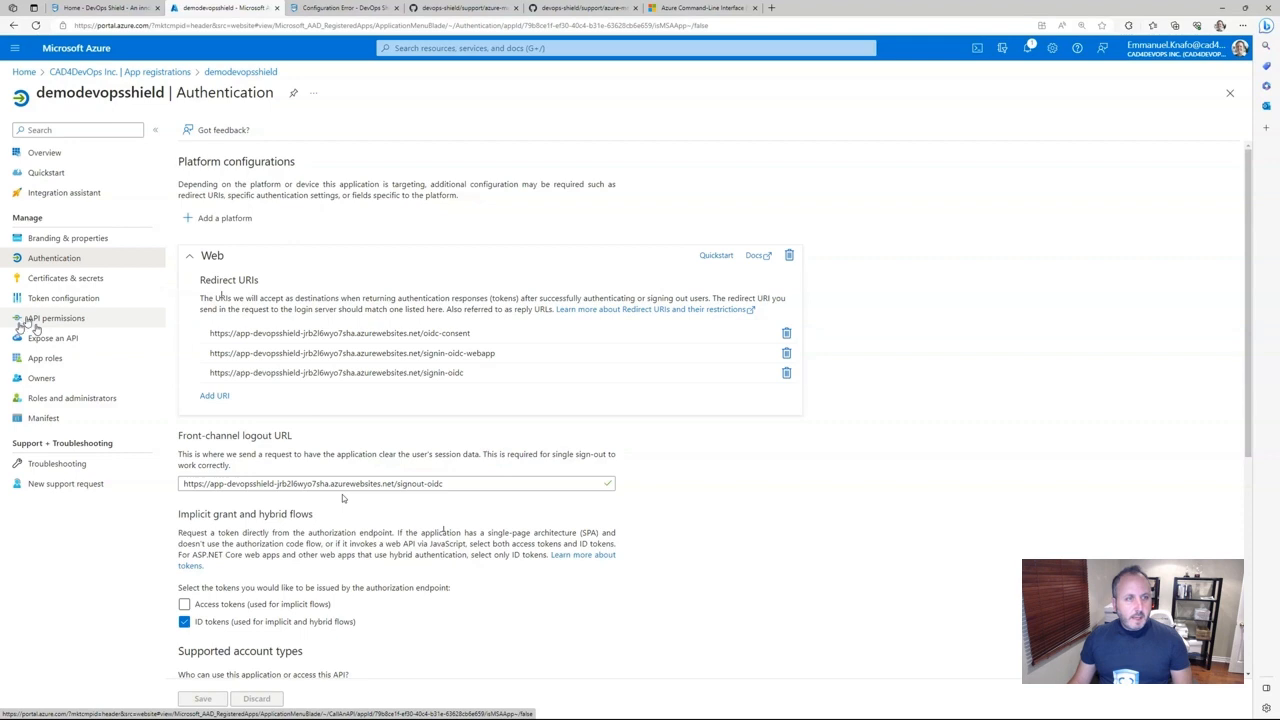
pyautogui.click(60, 238)
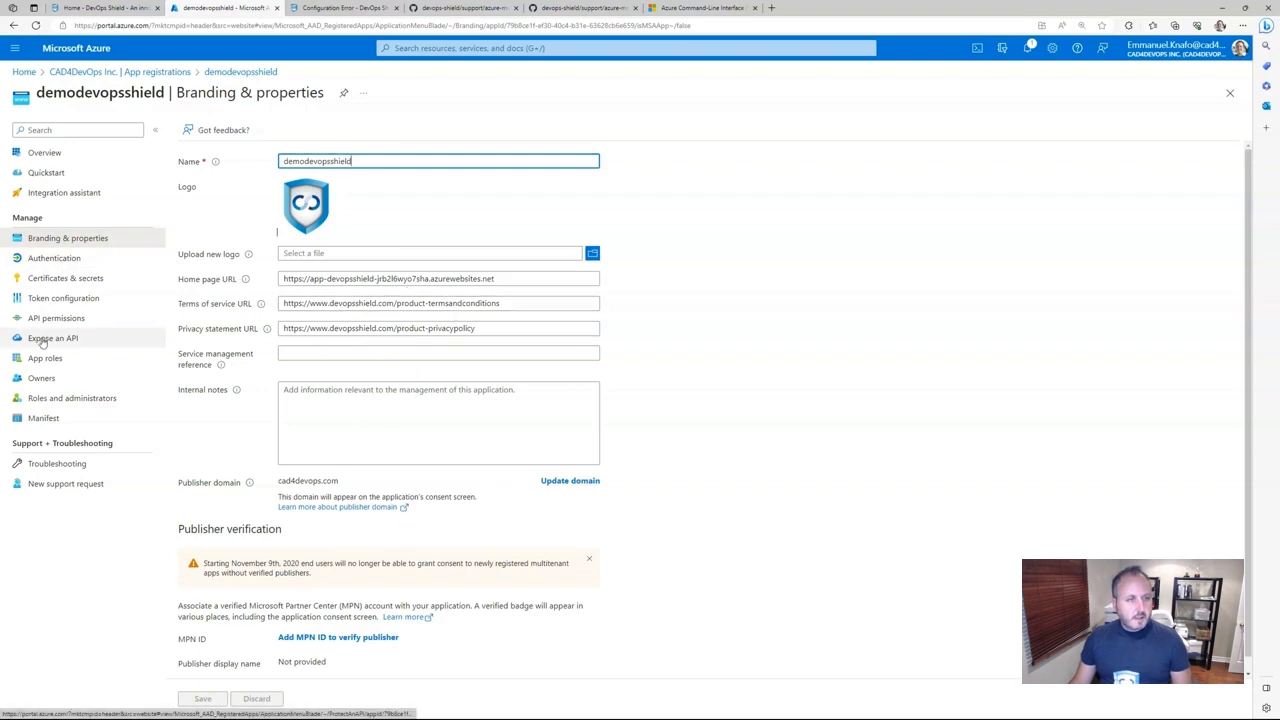
pyautogui.click(80, 366)
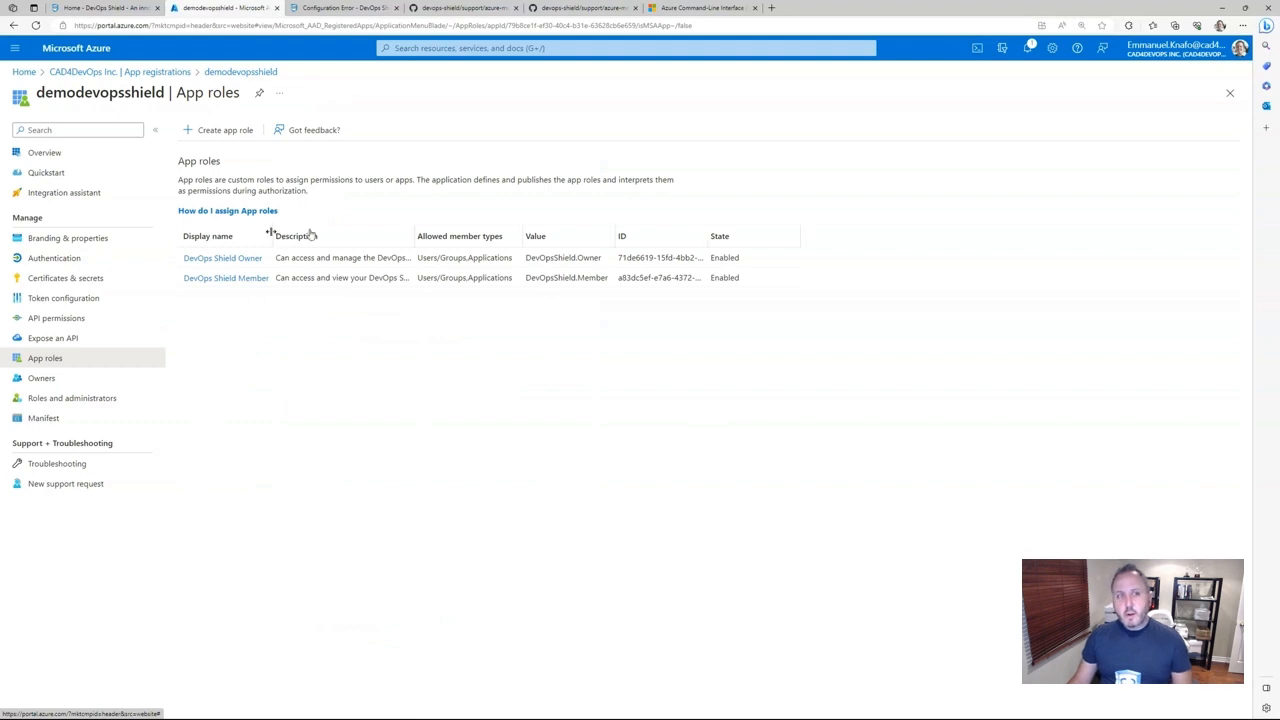
pyautogui.moveTo(272, 236); pyautogui.dragTo(315, 236)
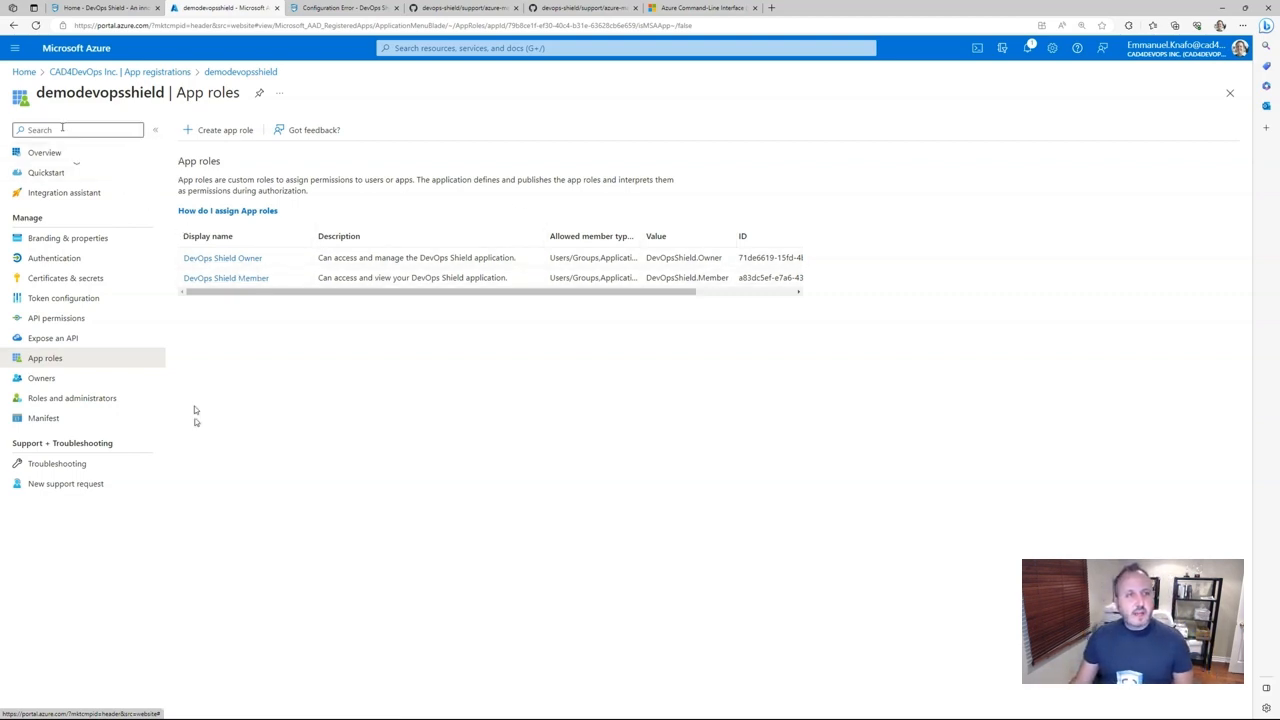
# Go from the app registration's overview to the linked demodevopsshield enterprise application and check its assigned users and groups.
pyautogui.click(40, 150)
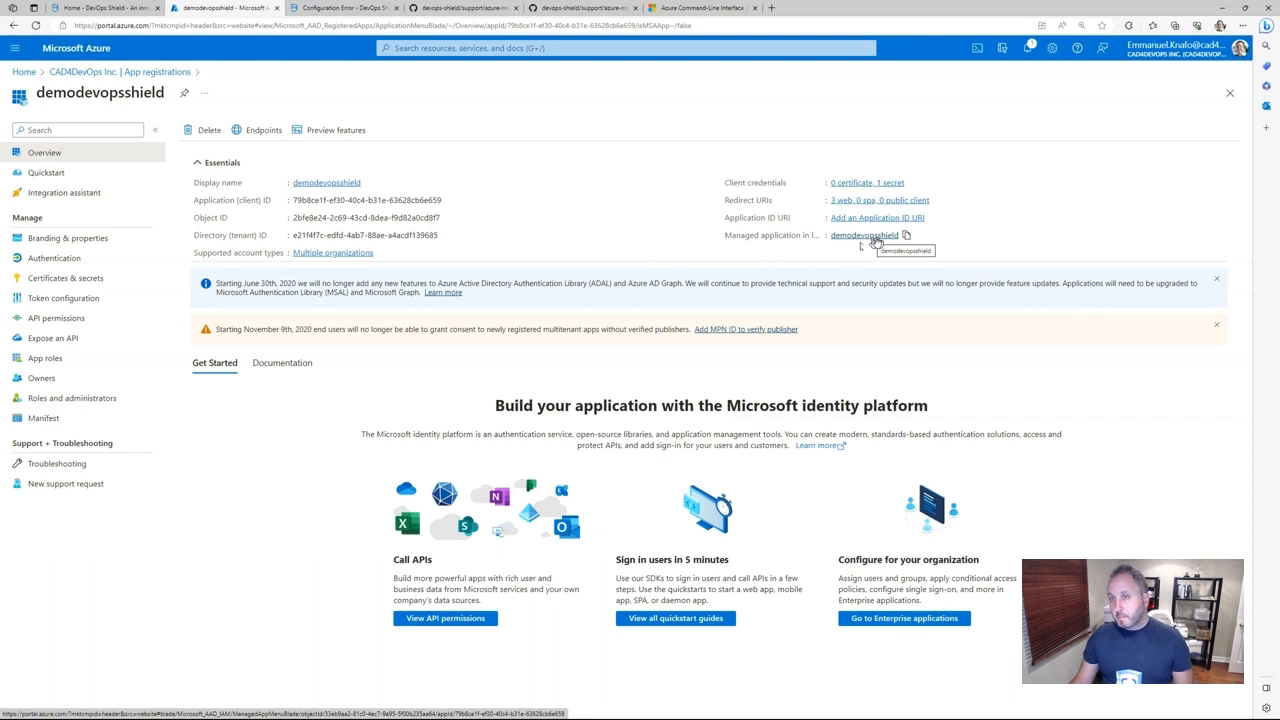
pyautogui.click(875, 239)
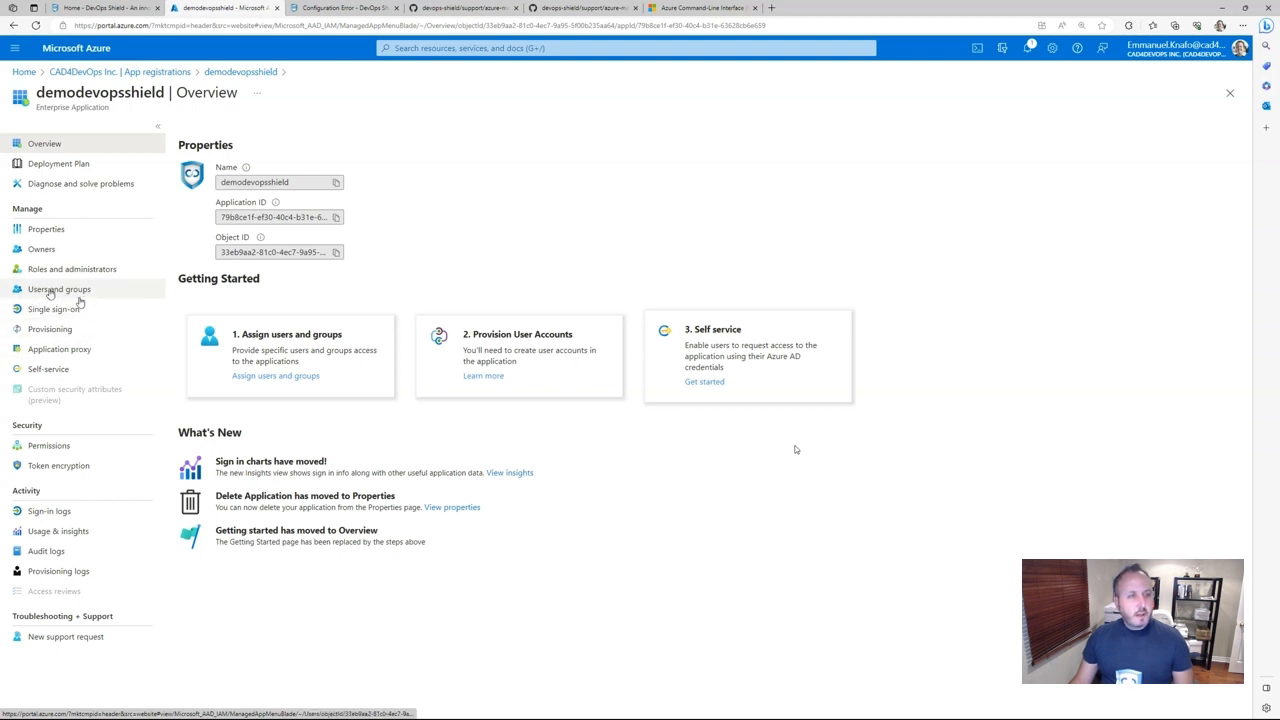
pyautogui.click(78, 293)
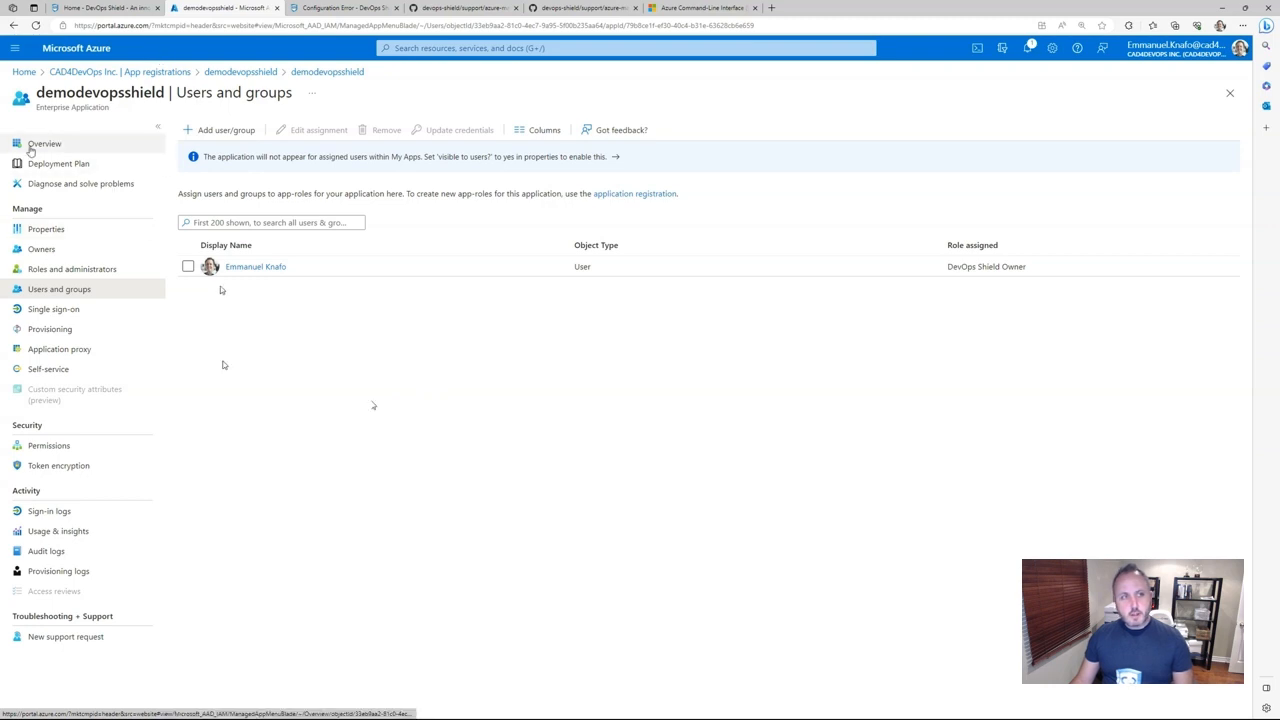
# Review the enterprise application's properties, then return to its application registration and inspect the configured API permissions.
pyautogui.click(30, 142)
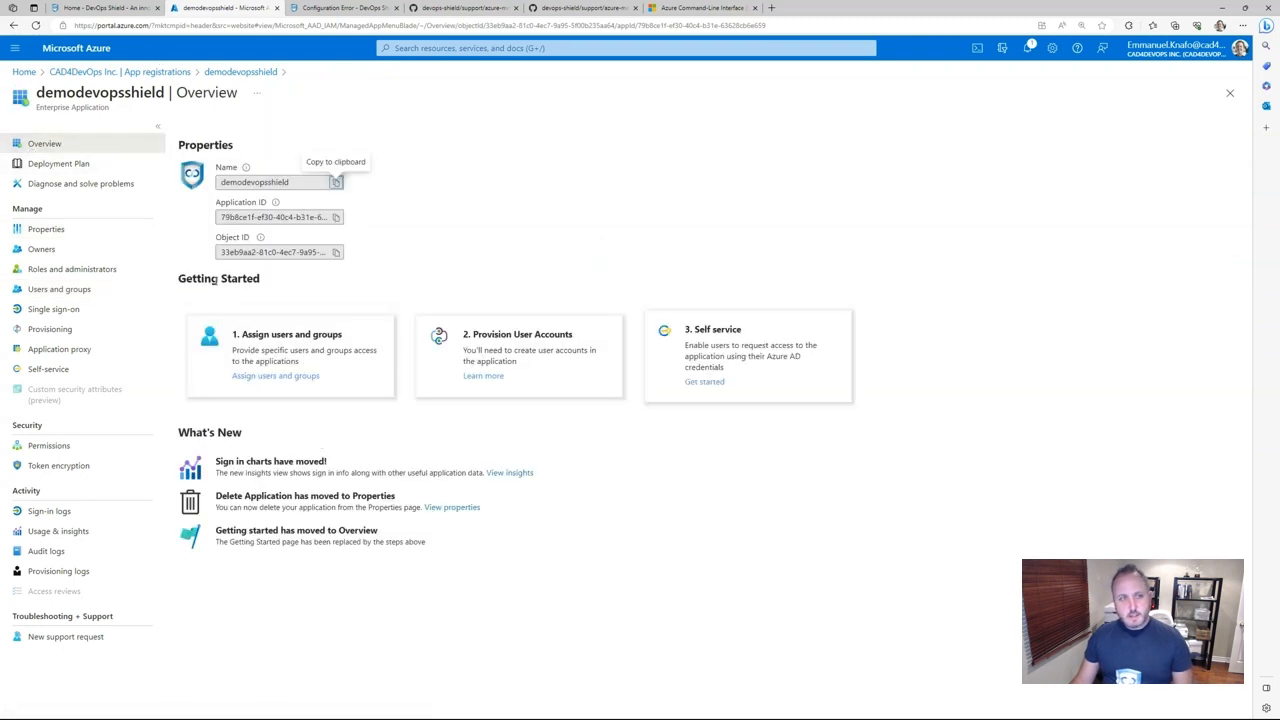
pyautogui.click(60, 229)
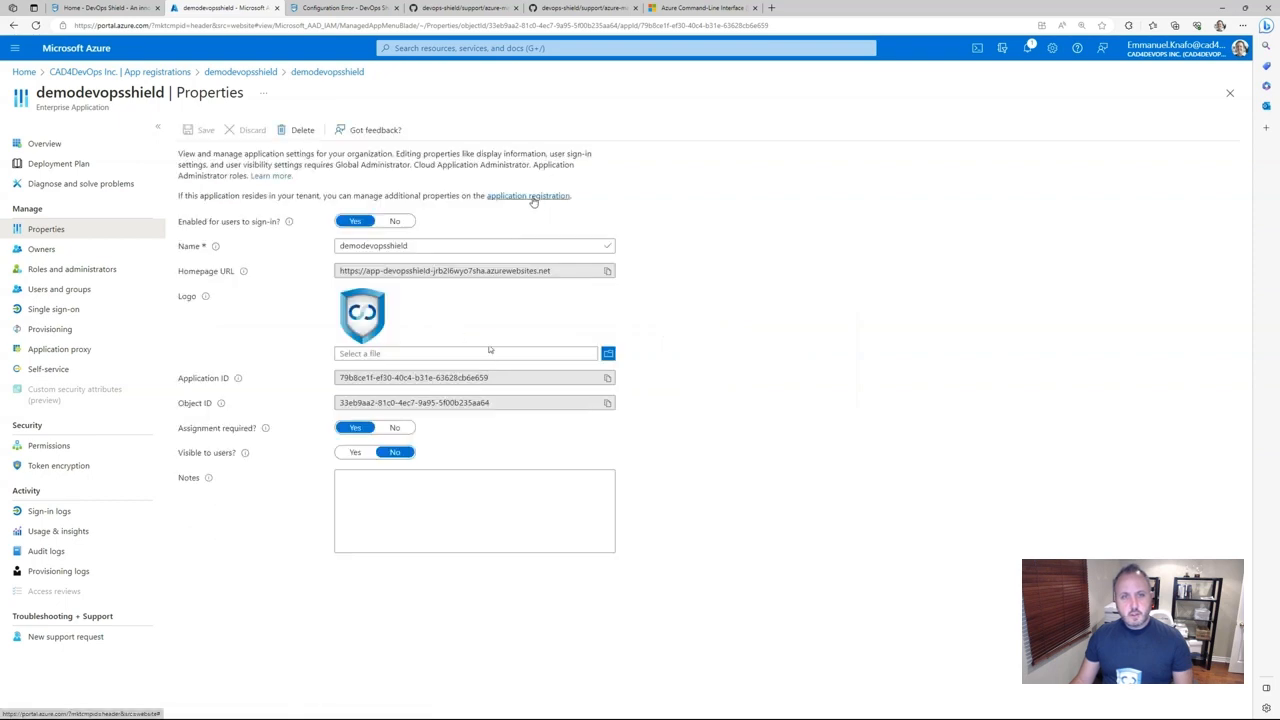
pyautogui.click(530, 196)
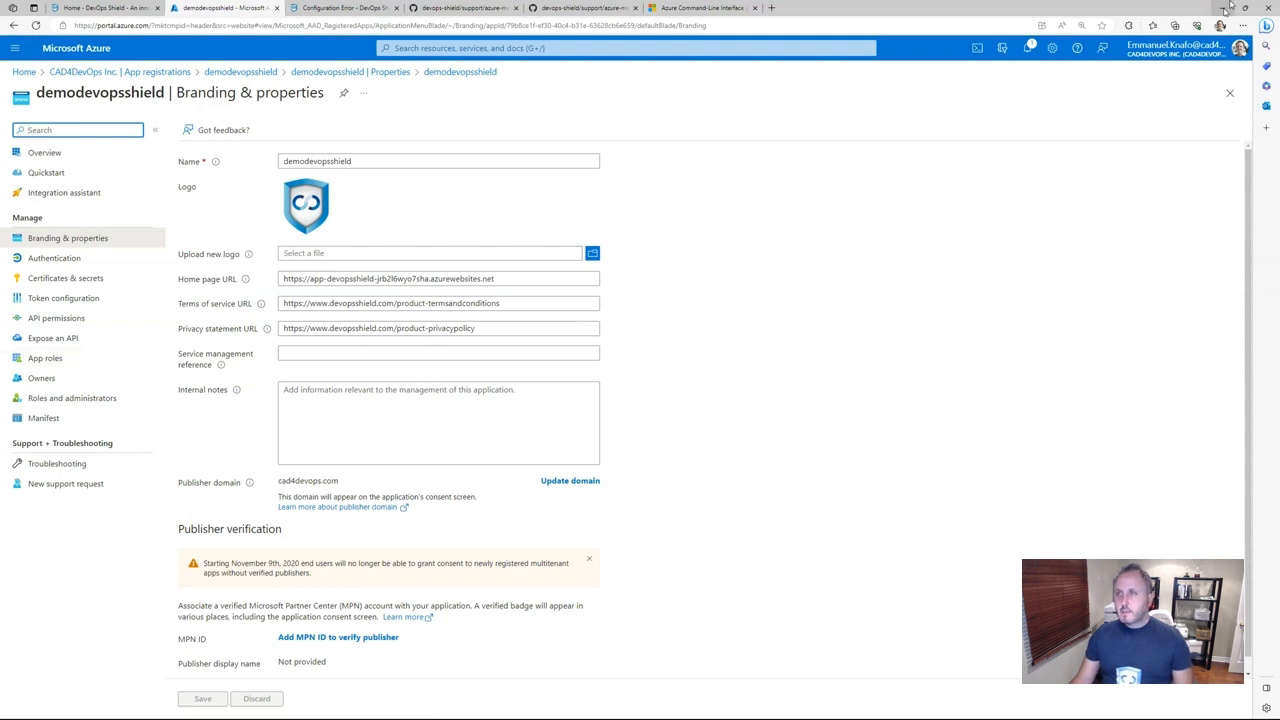
pyautogui.click(32, 321)
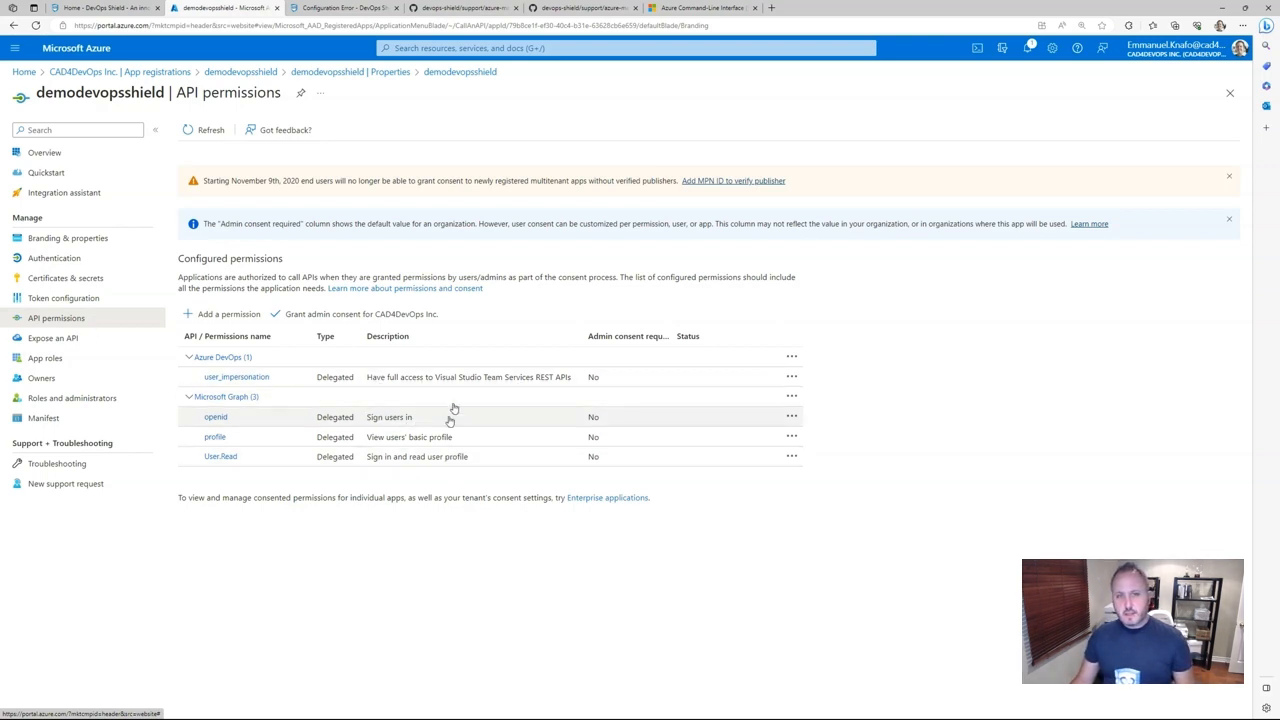
# Switch to PowerShell and open the DevOps Shield application link shown in the completed script output.
pyautogui.moveTo(432, 719)
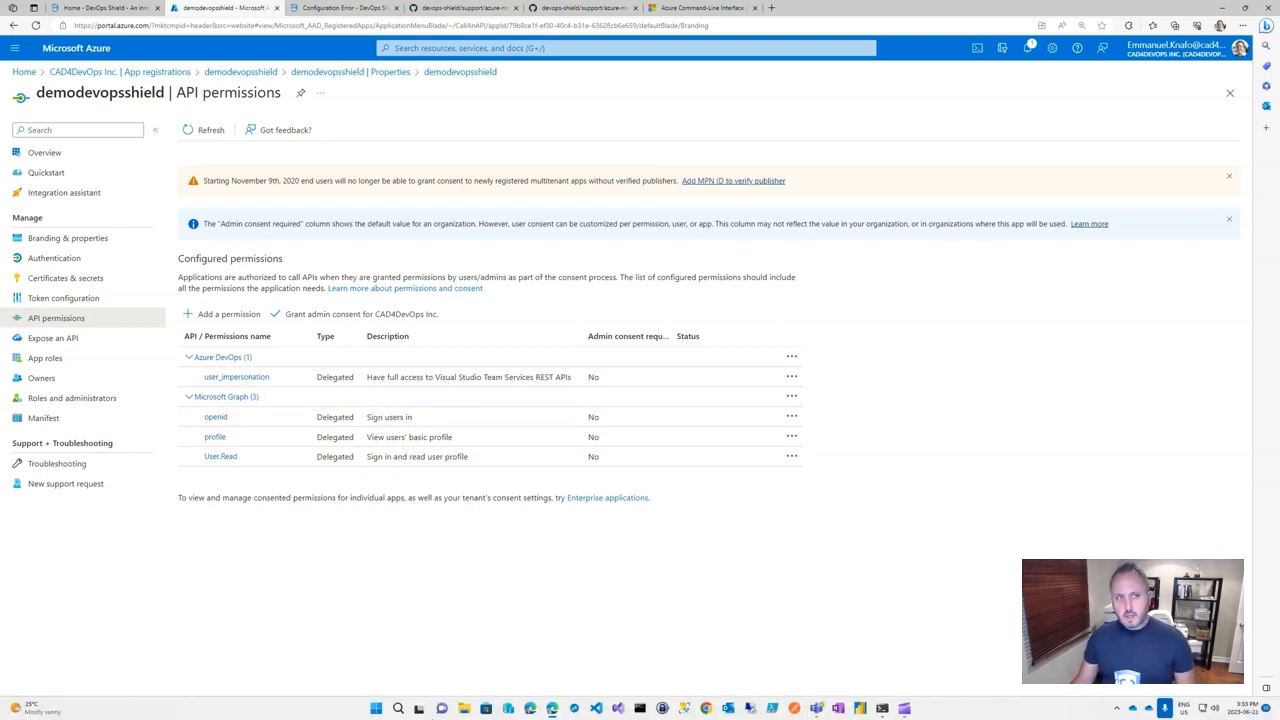
pyautogui.click(1226, 8)
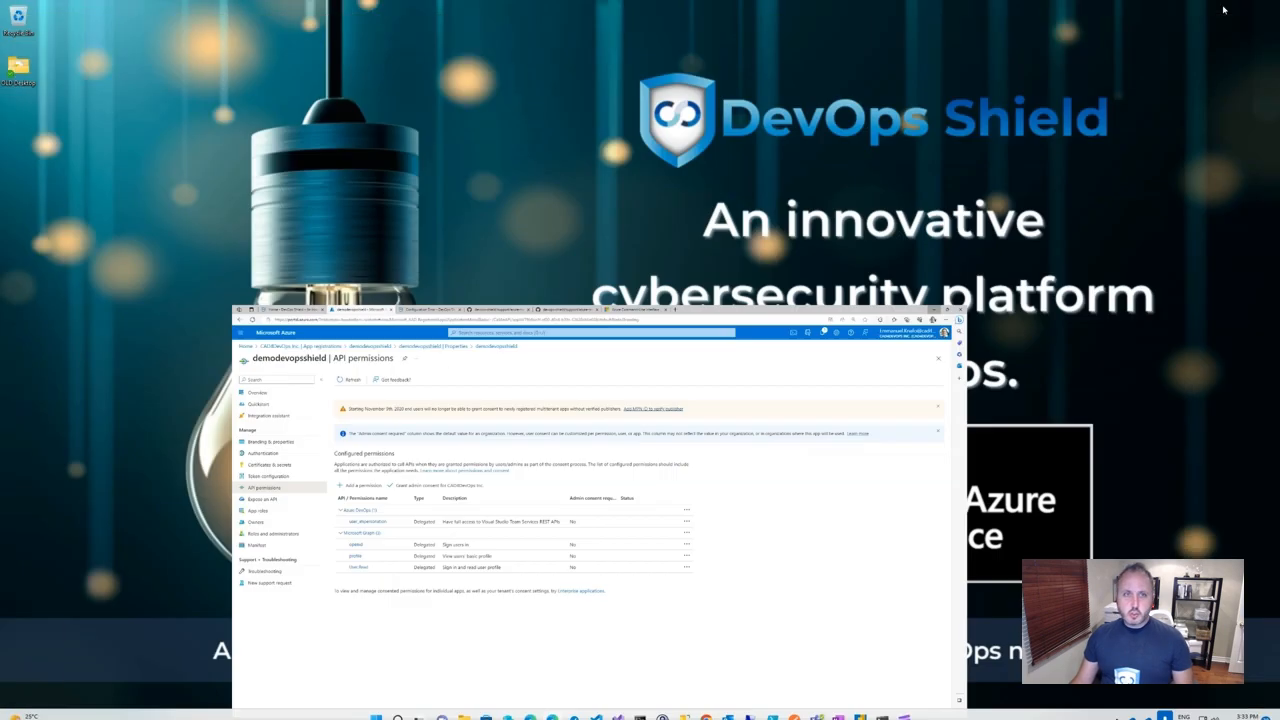
pyautogui.click(882, 708)
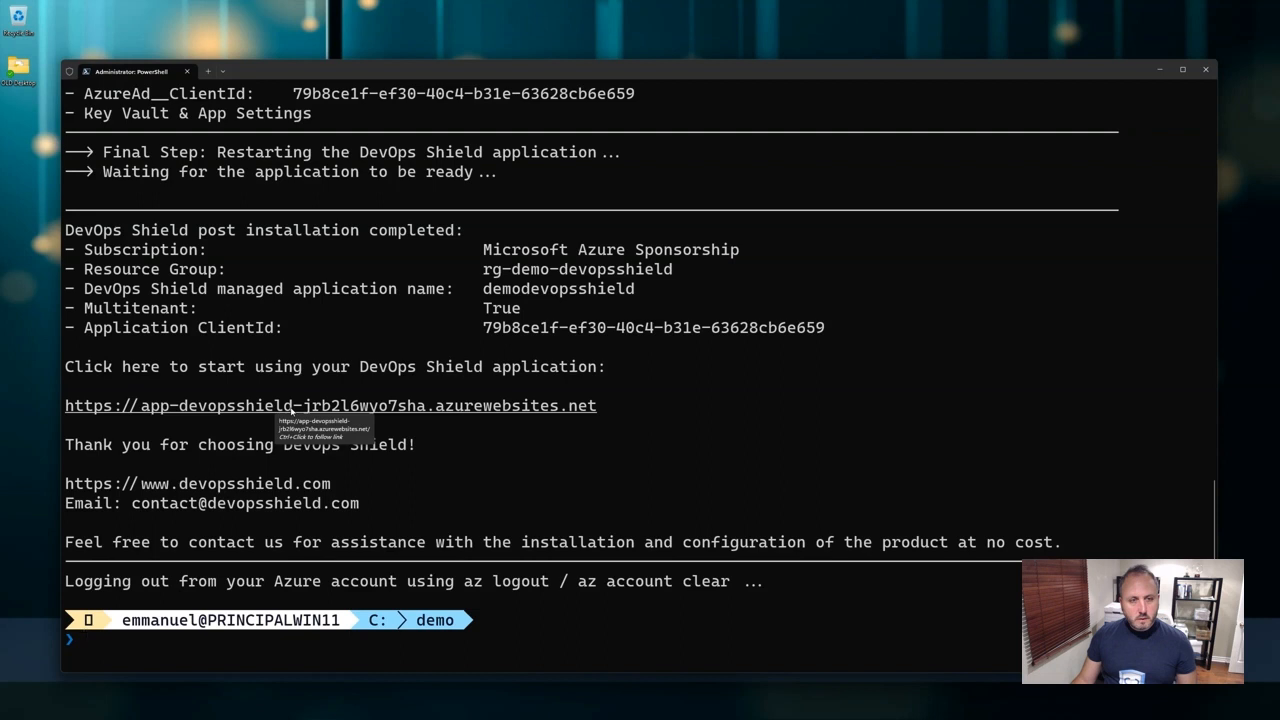
pyautogui.keyDown('ctrl'); pyautogui.click(293, 407); pyautogui.keyUp('ctrl')
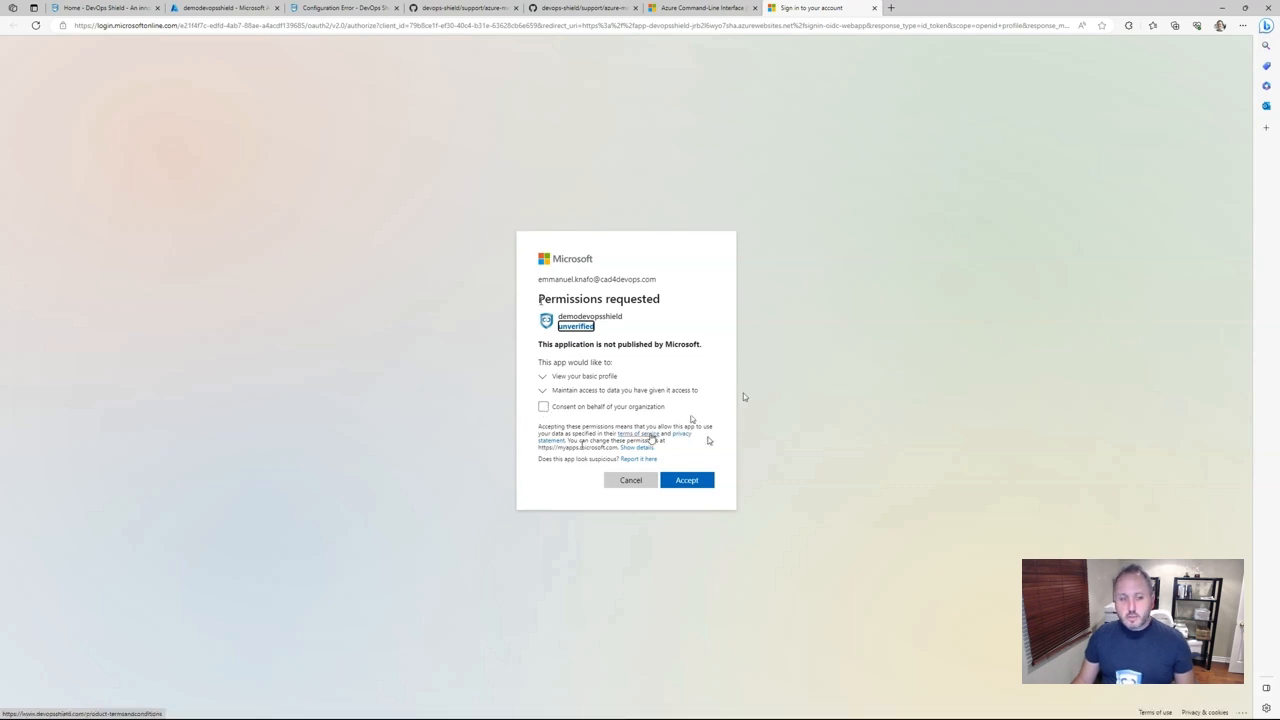
# Open the terms of service from the permissions request in a new tab, skim them and return to the request.
pyautogui.rightClick(650, 434)
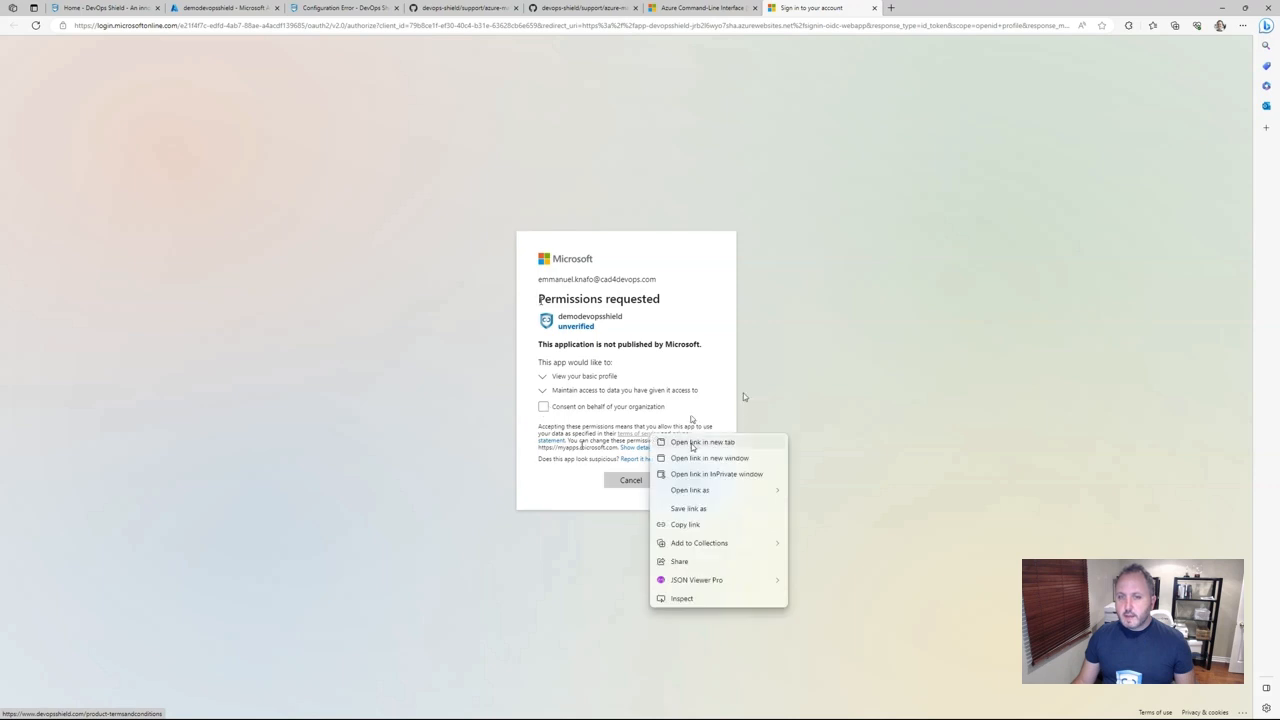
pyautogui.click(700, 442)
pyautogui.click(945, 9)
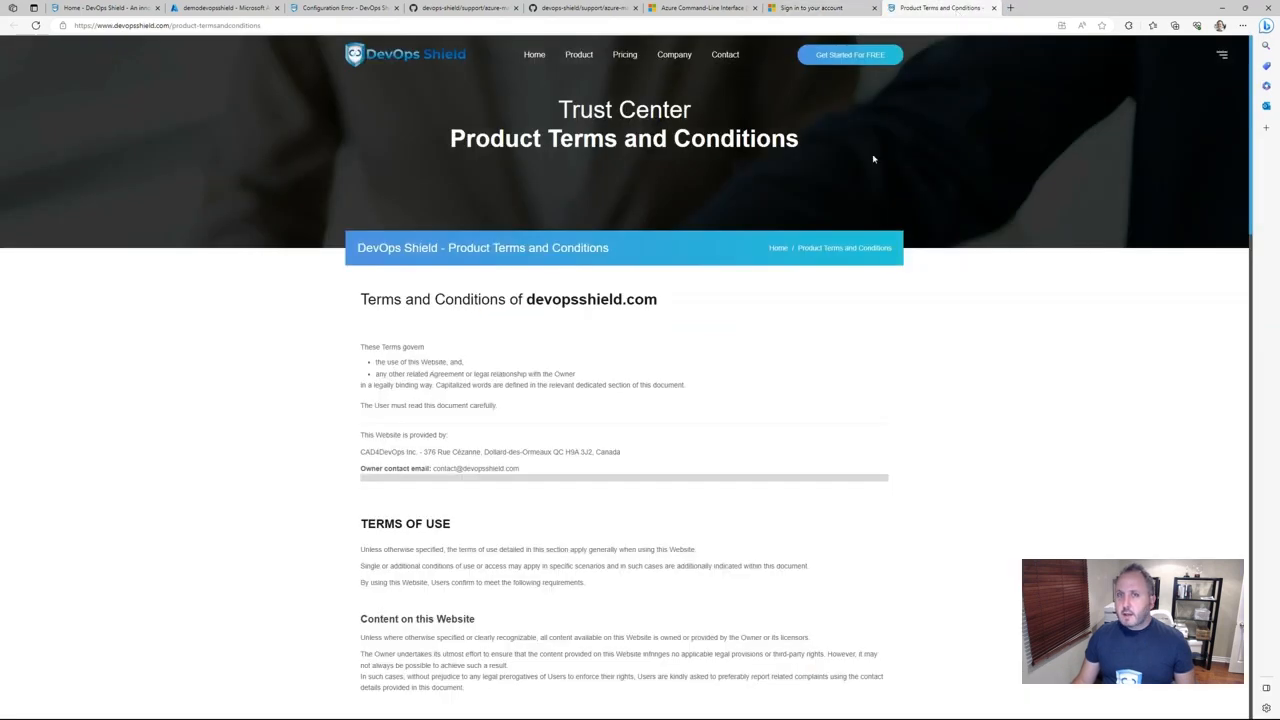
pyautogui.scroll(-2, 584, 547)
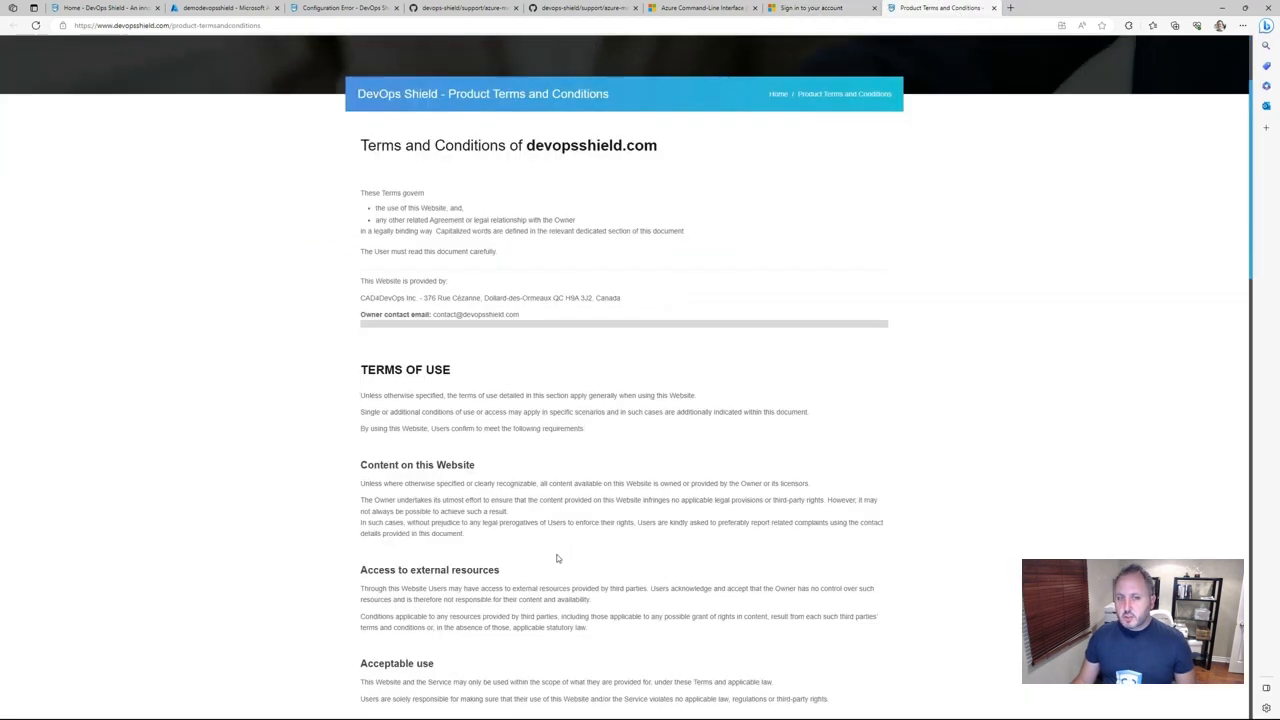
pyautogui.scroll(2, 558, 560)
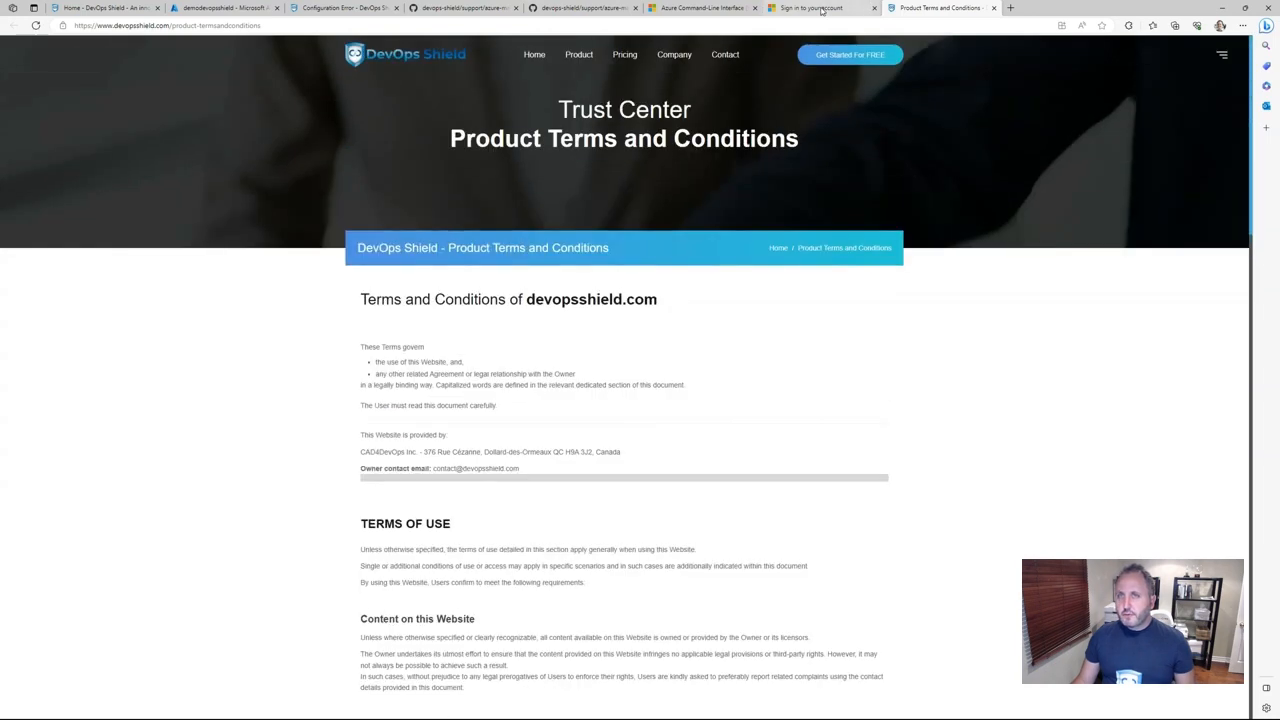
pyautogui.click(822, 10)
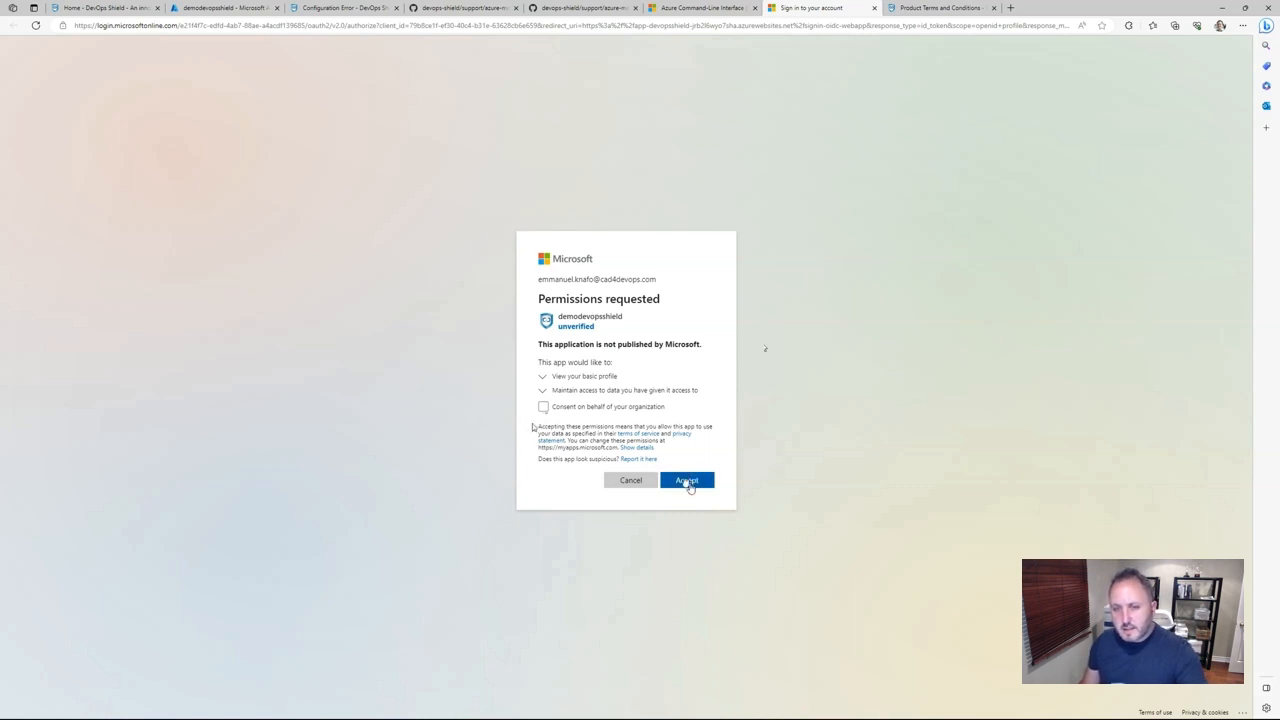
# Accept the permissions requested by demodevopsshield and check the version number in the DevOps Shield home page's footer.
pyautogui.click(688, 482)
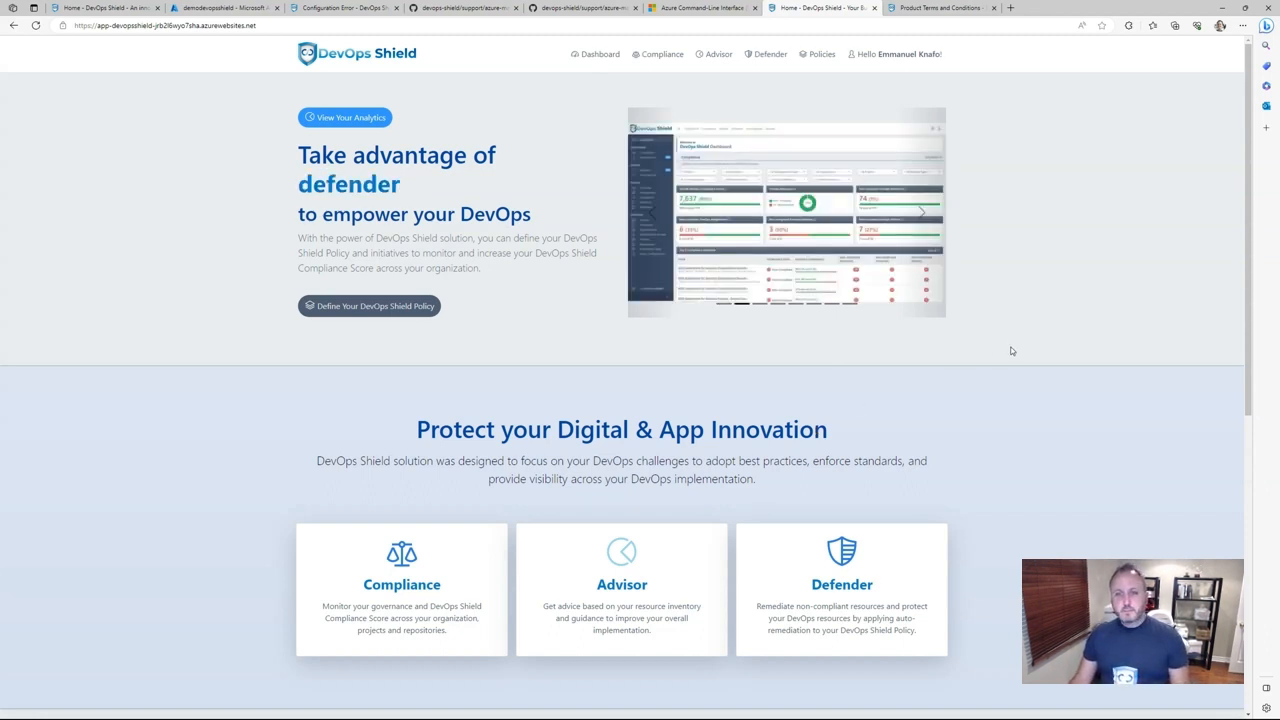
pyautogui.scroll(-5, 1011, 352)
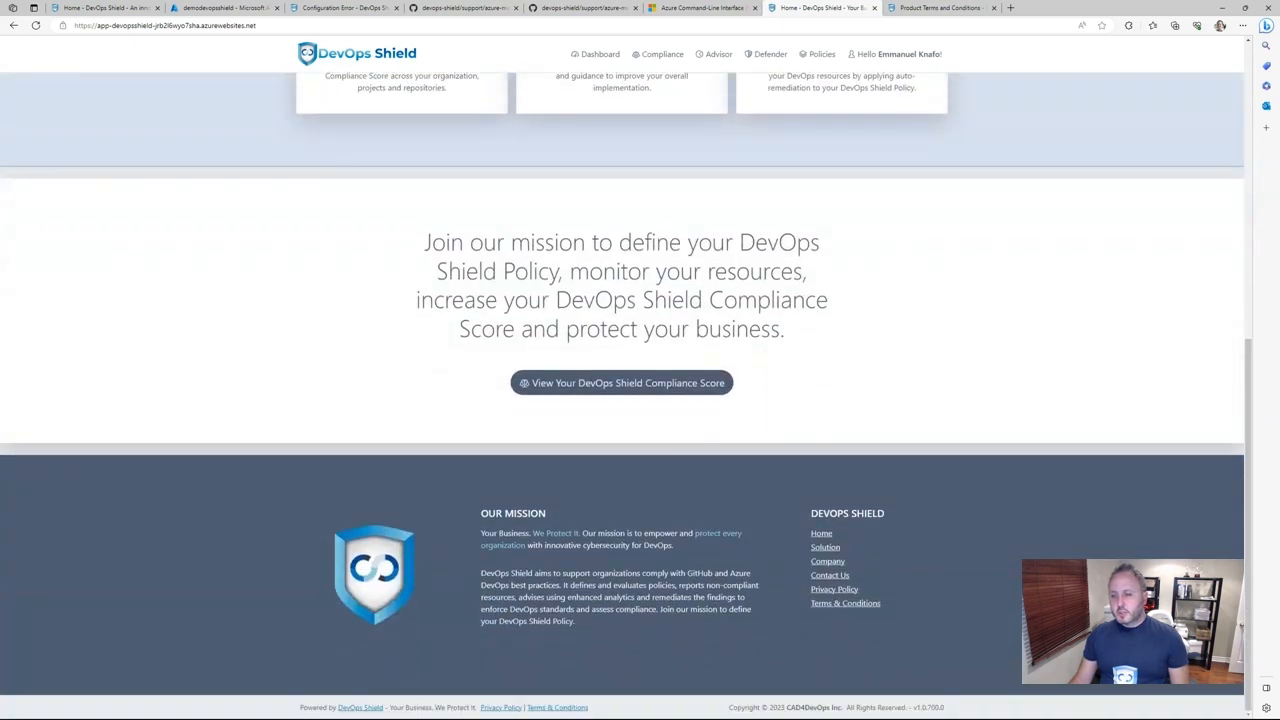
pyautogui.moveTo(913, 707); pyautogui.dragTo(963, 713)
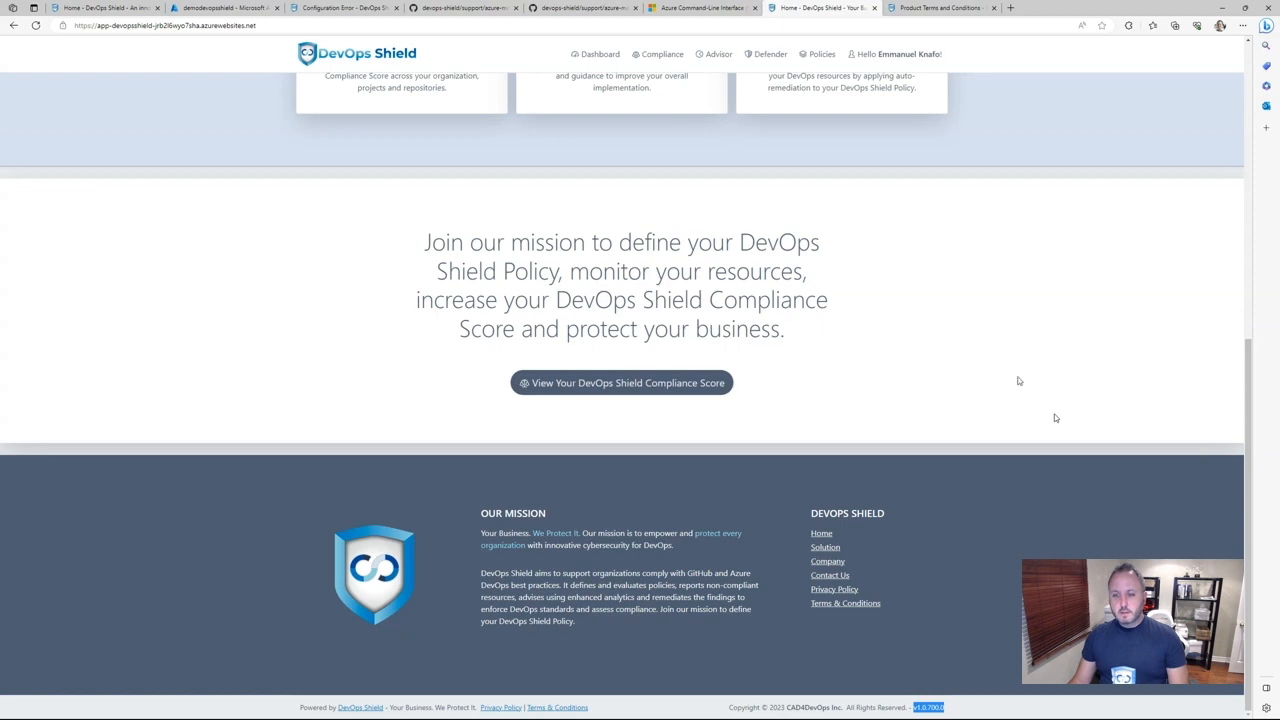
pyautogui.click(1222, 7)
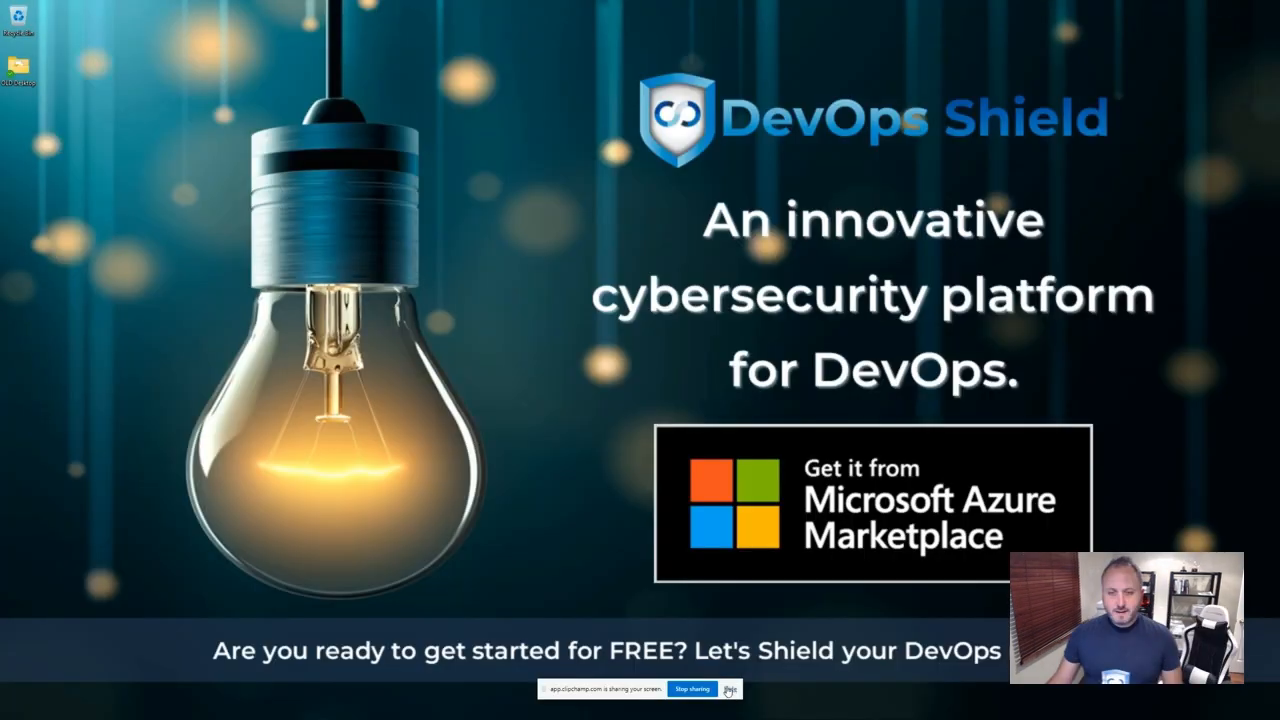
pyautogui.click(730, 691)
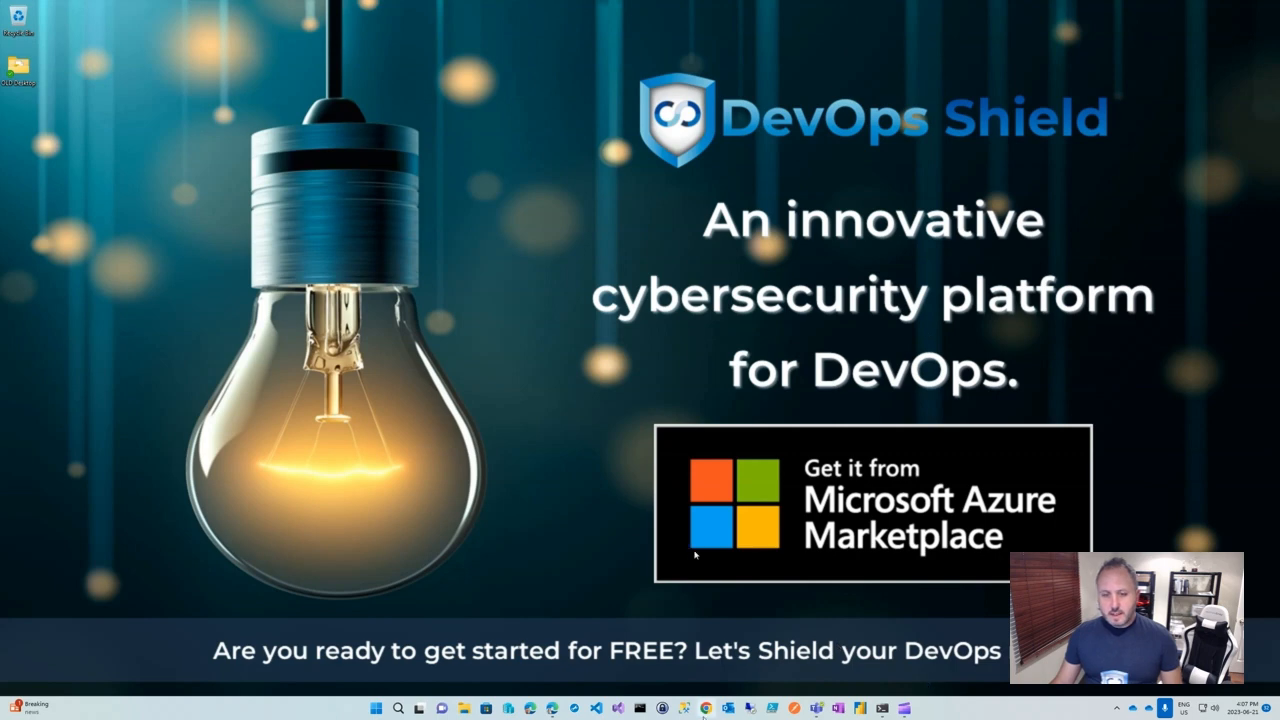
# Return to the DevOps Shield home page in the browser, look it over down to the footer and open the Data Explorer.
pyautogui.moveTo(552, 711)
pyautogui.click(552, 708)
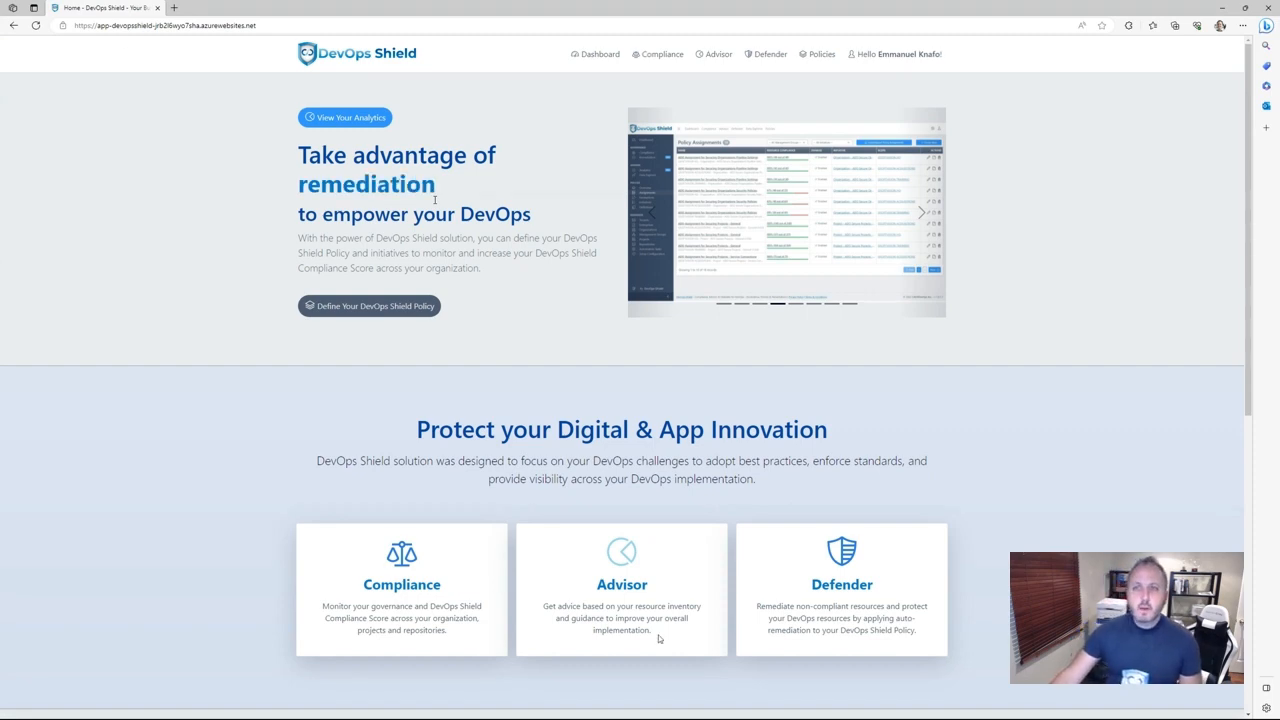
pyautogui.scroll(-1, 879, 235)
pyautogui.scroll(-5, 879, 235)
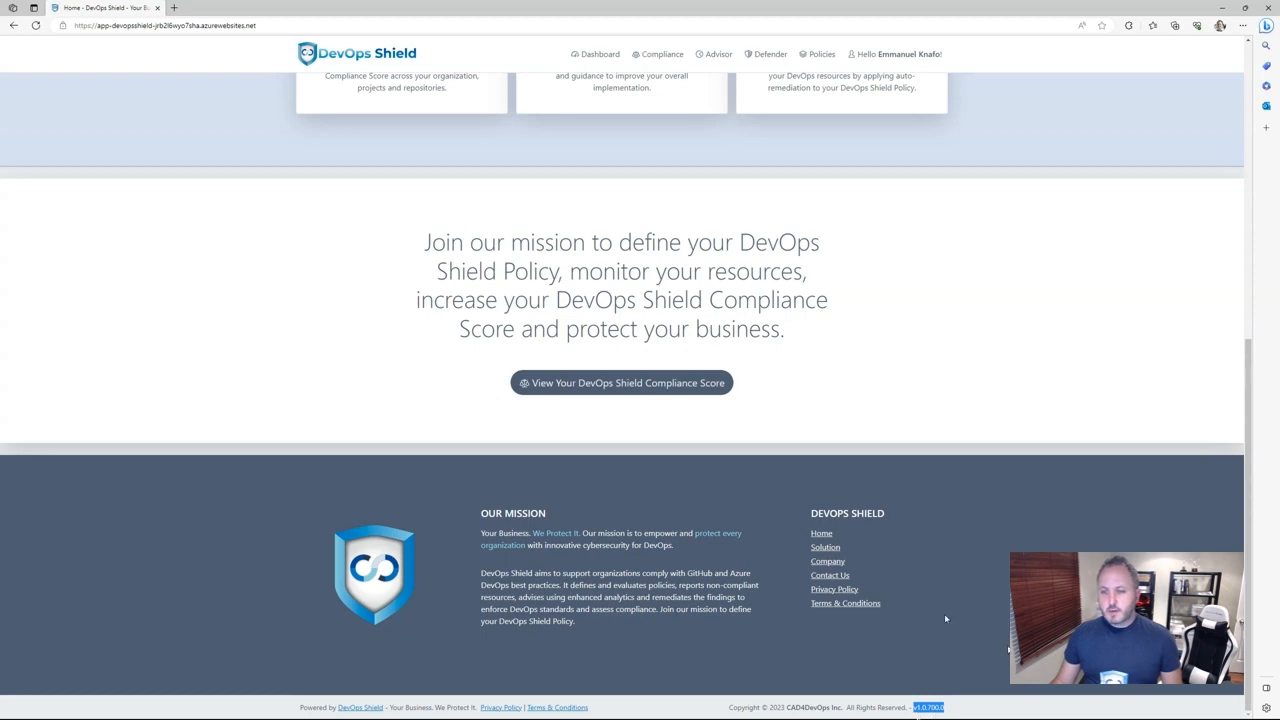
pyautogui.scroll(6, 984, 572)
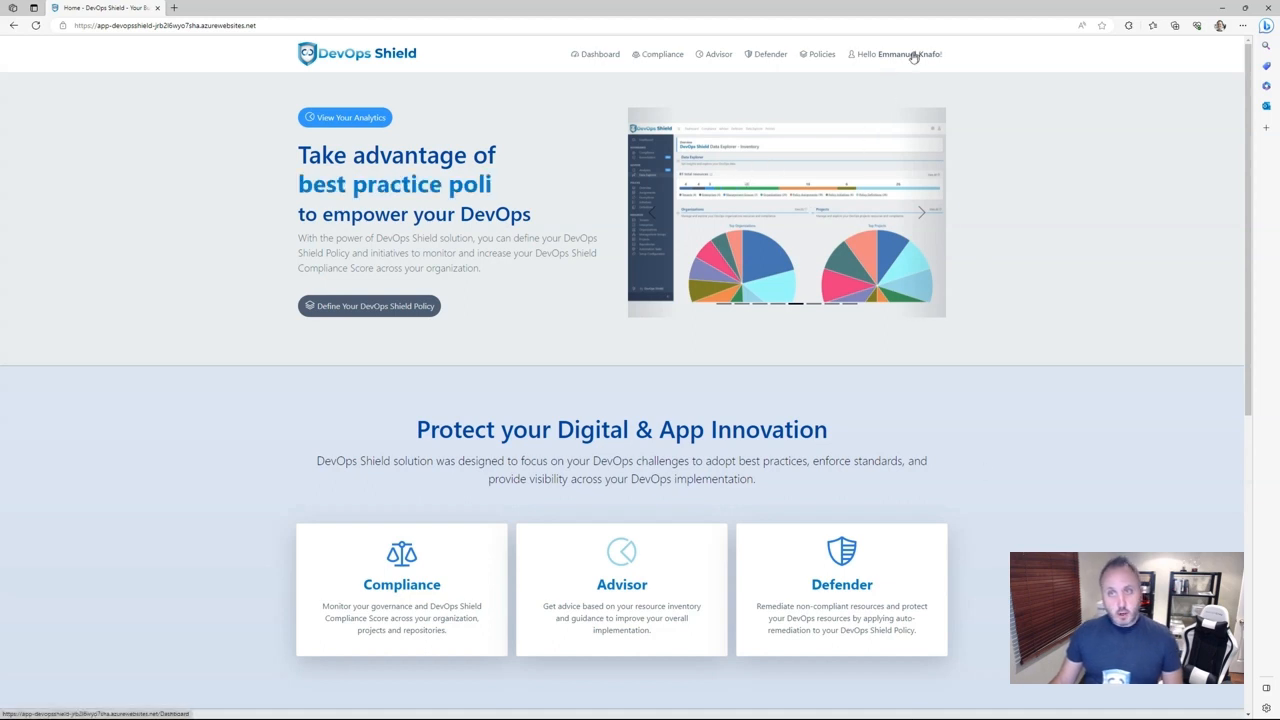
pyautogui.click(811, 182)
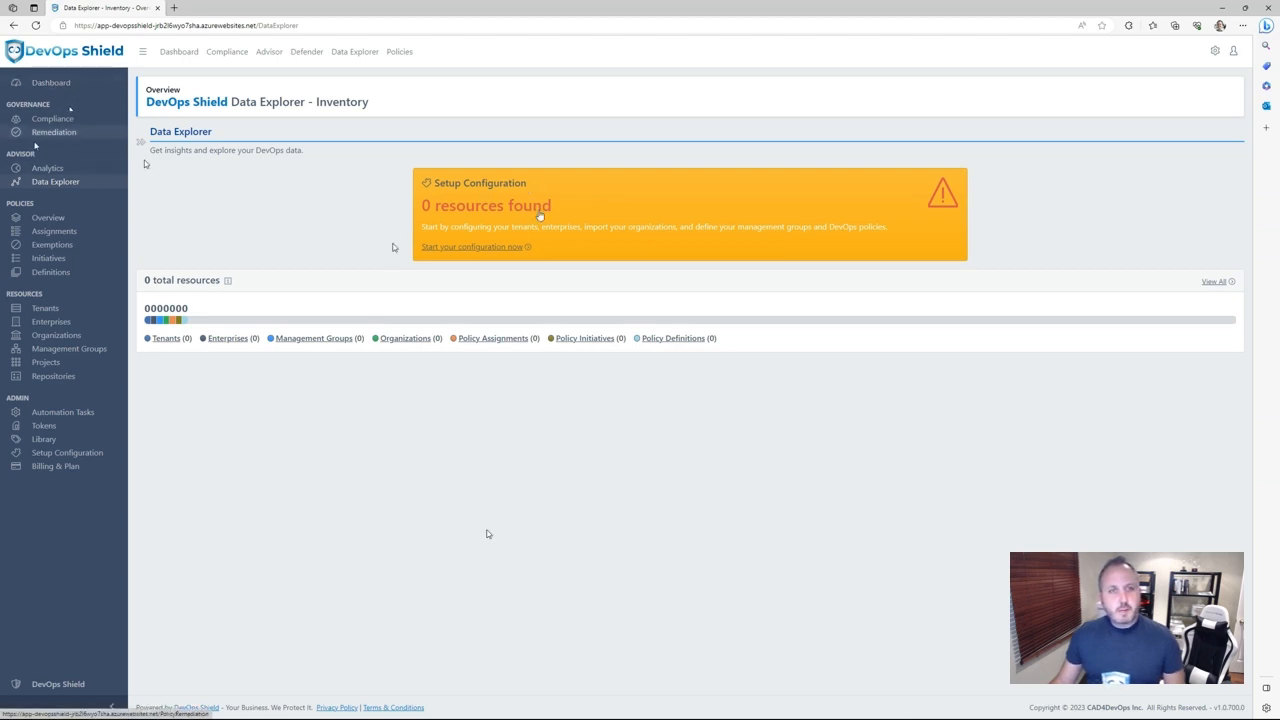
# From the dashboard, start the setup configuration, choose the quick setup on behalf of user access token, and accept the requested permissions.
pyautogui.click(52, 84)
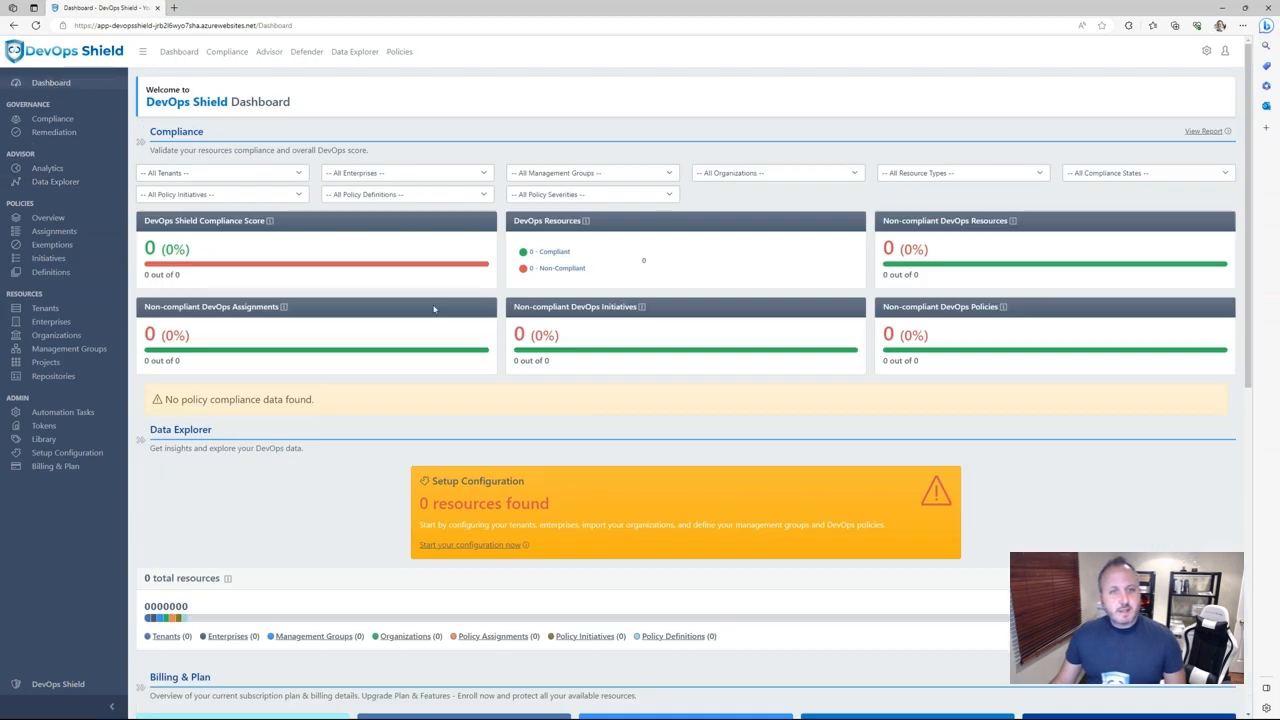
pyautogui.scroll(-1, 550, 417)
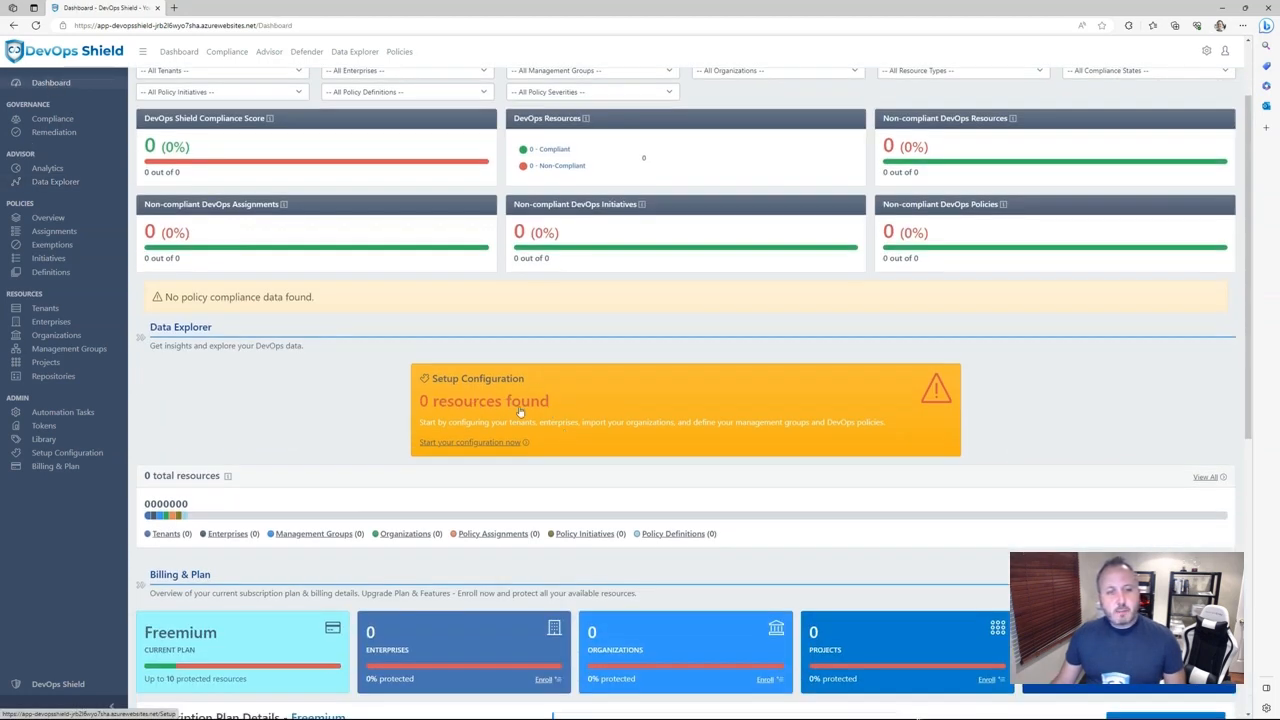
pyautogui.scroll(-1, 516, 395)
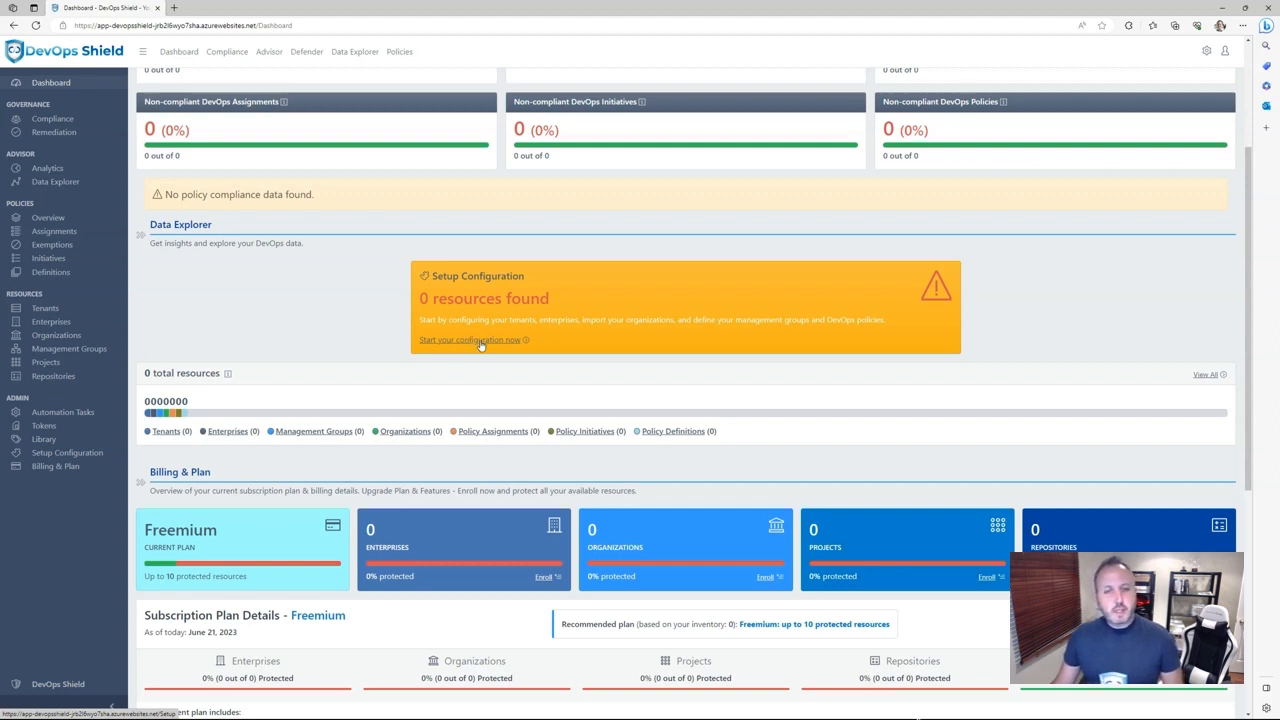
pyautogui.click(480, 341)
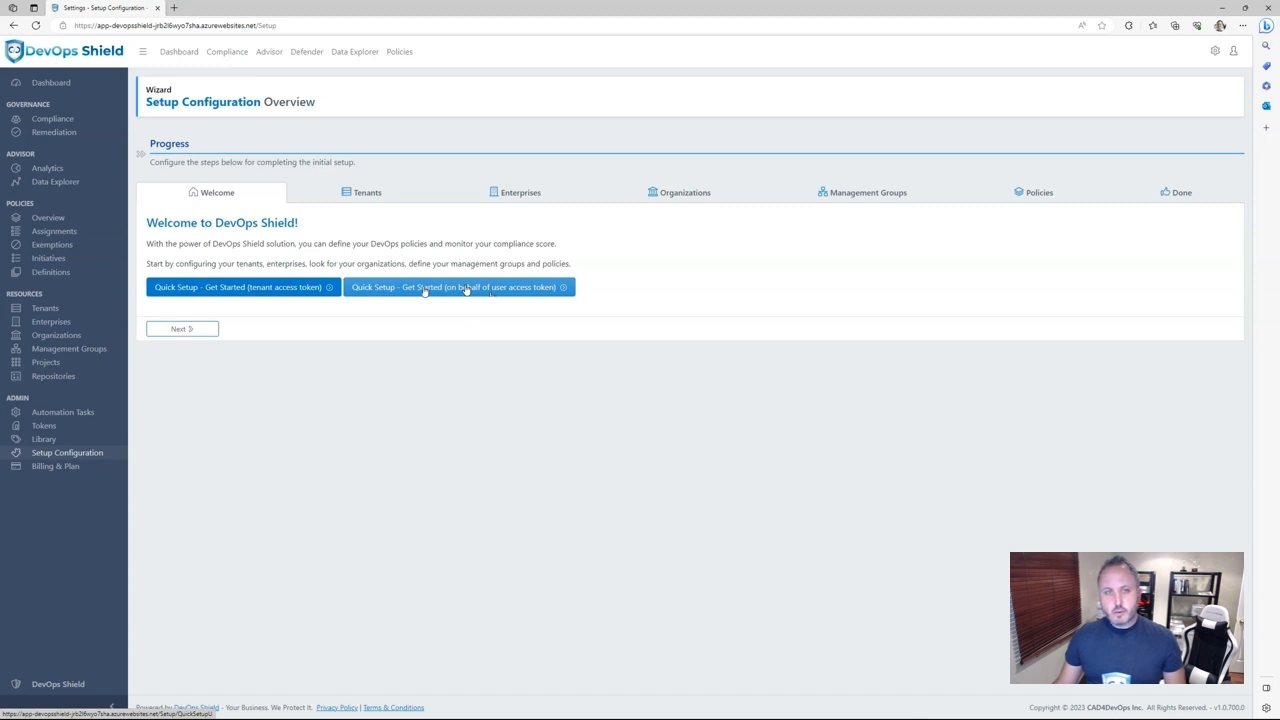
pyautogui.click(466, 290)
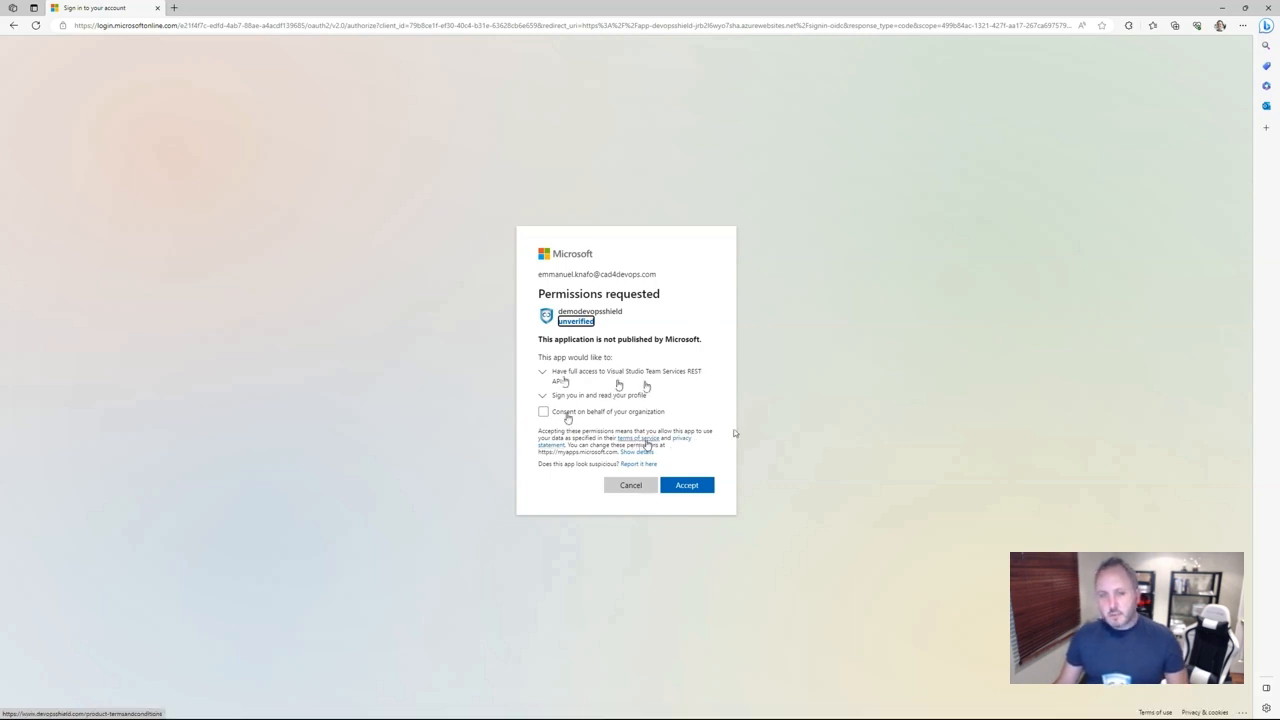
pyautogui.click(690, 489)
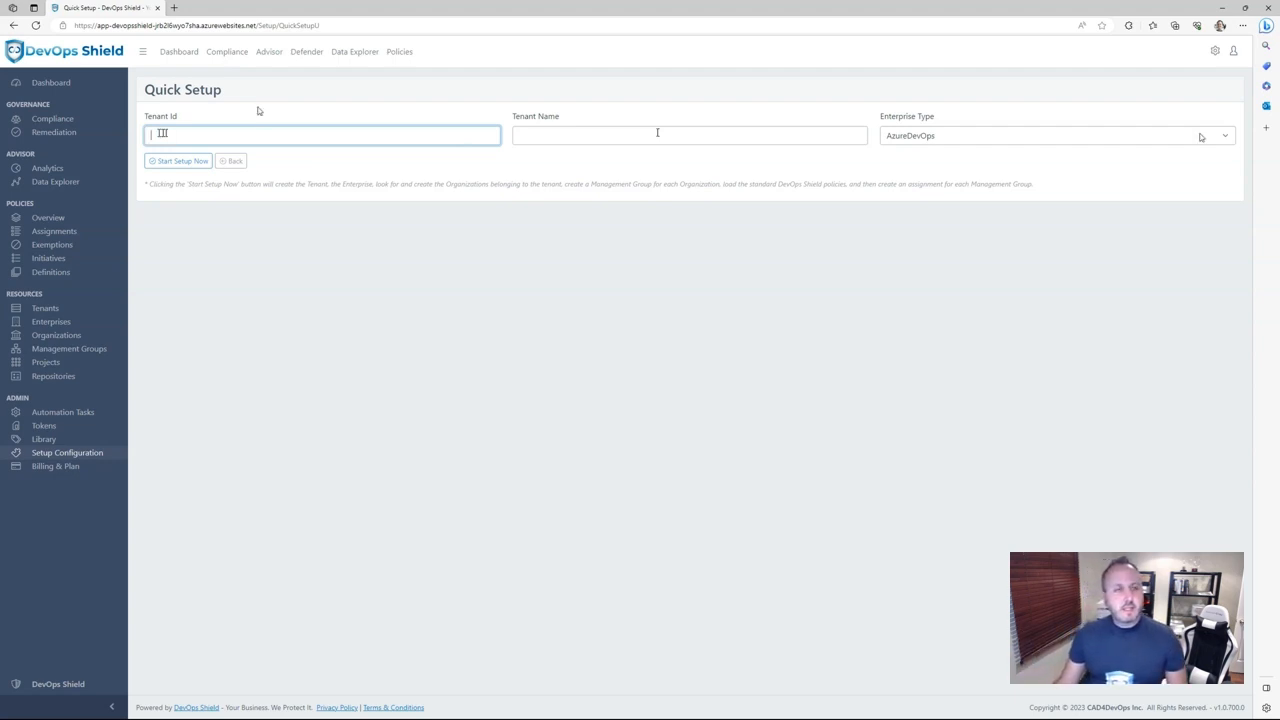
# Fill in the Quick Setup form with the tenant's saved ID and the tenant name QSOFTVISION.onmicrosoft.com.
pyautogui.click(162, 133)
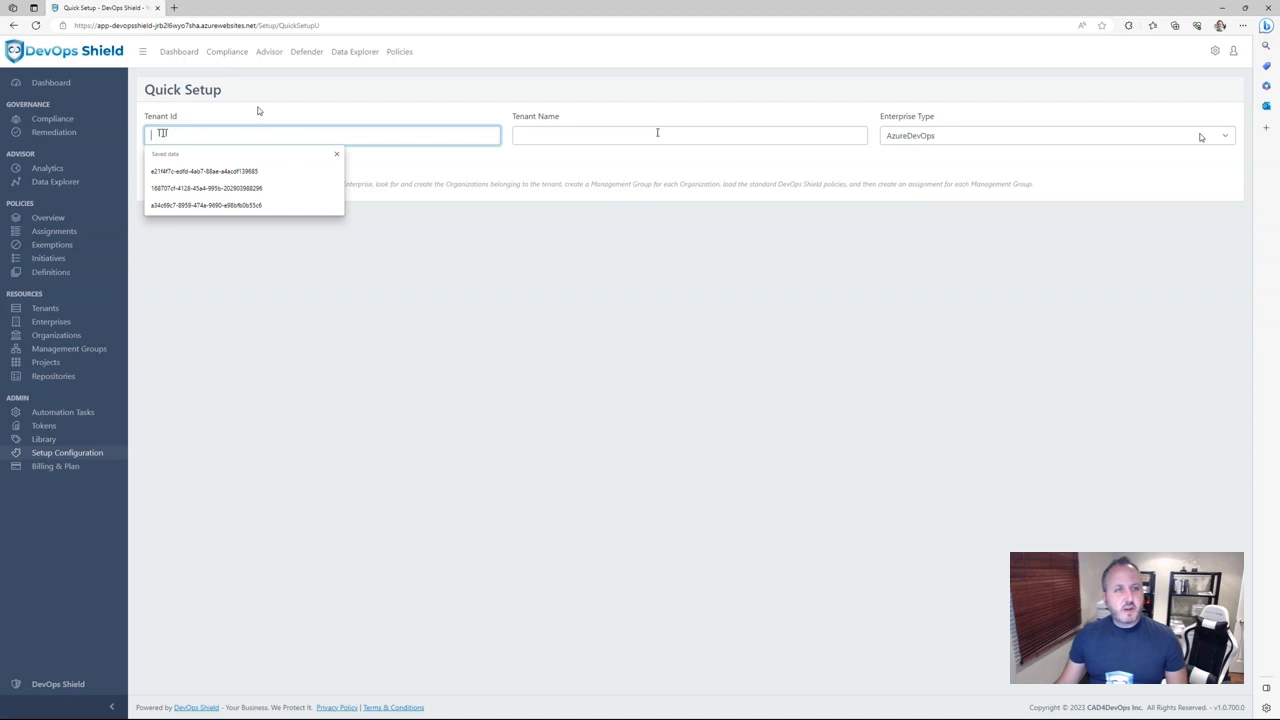
pyautogui.click(168, 190)
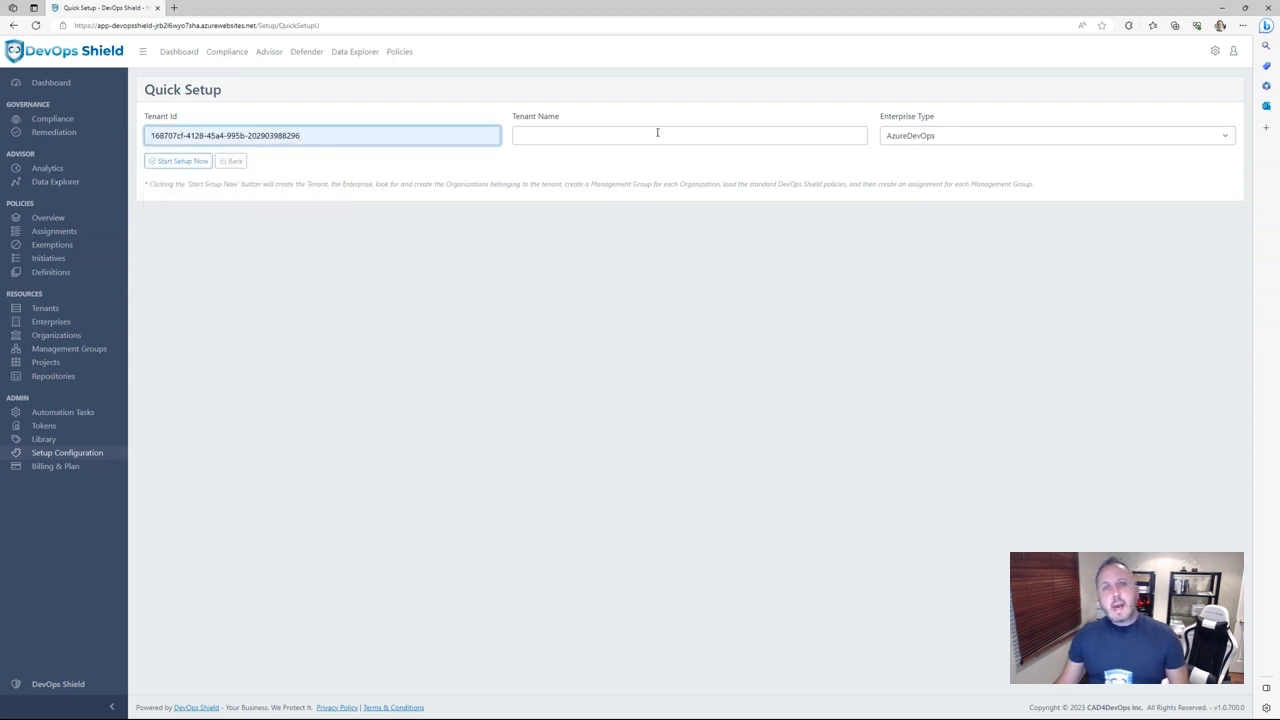
pyautogui.click(565, 139)
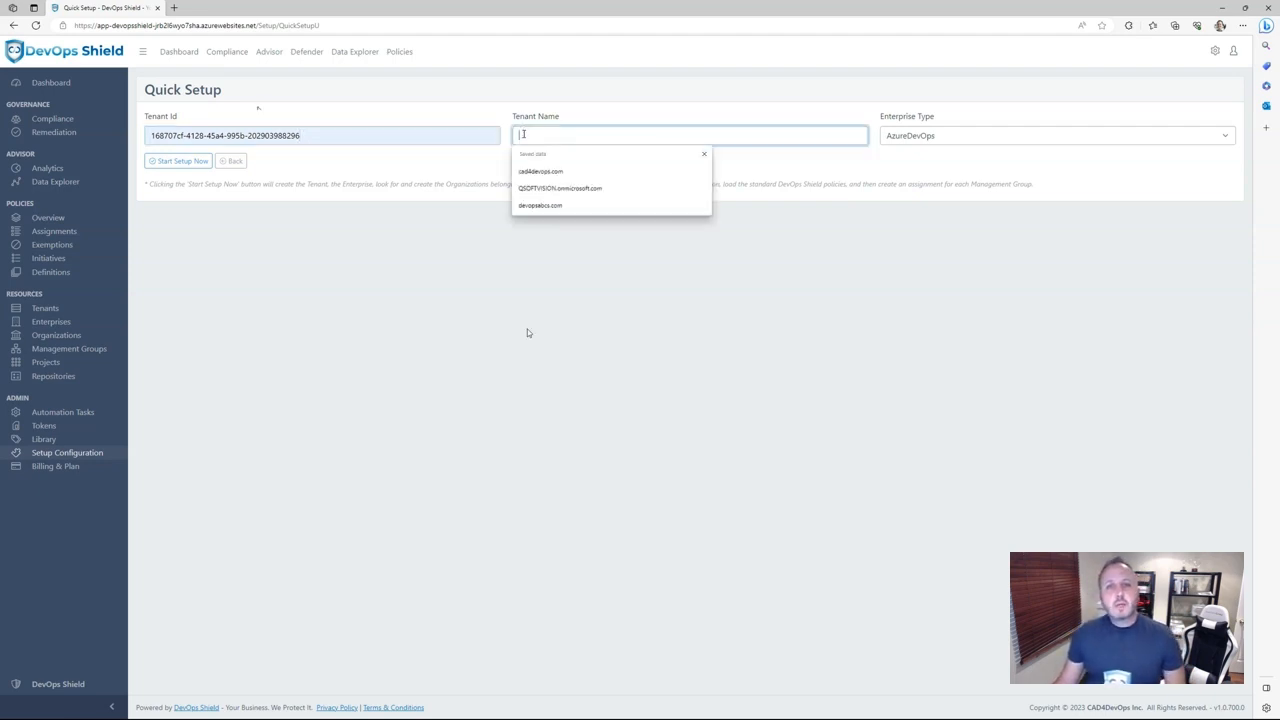
pyautogui.click(545, 188)
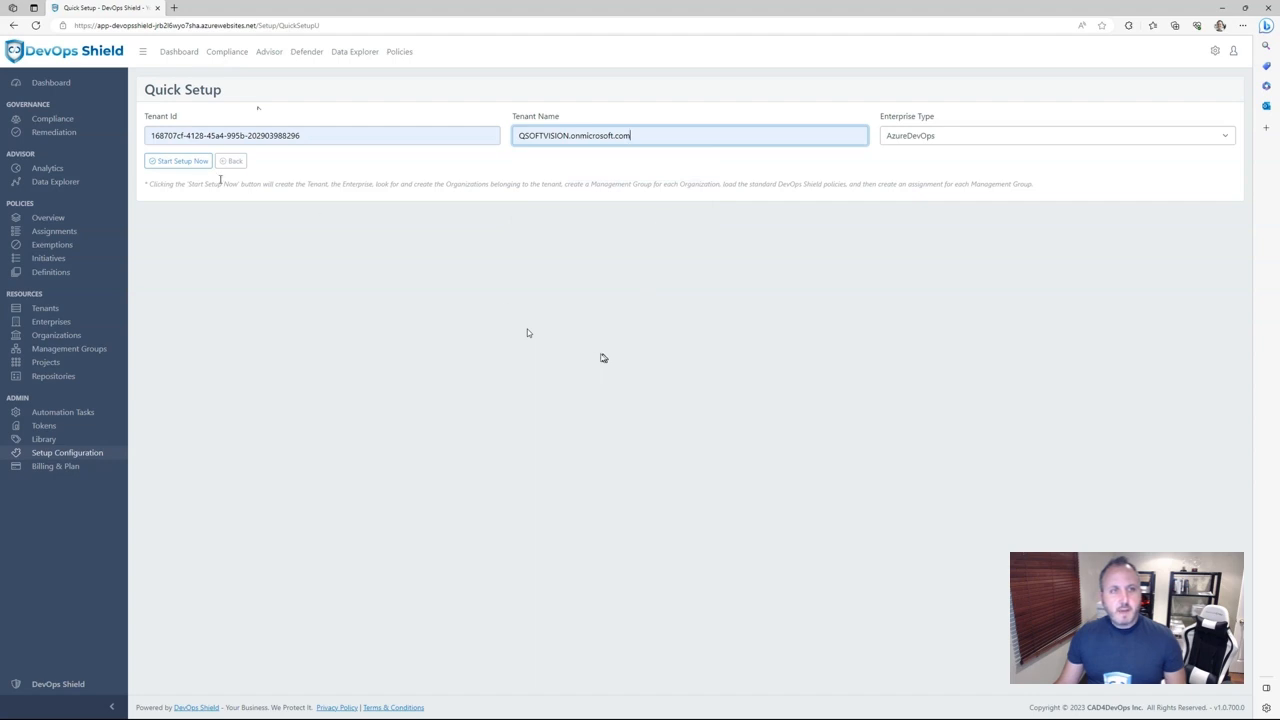
# Start the setup, grant the organization's permissions with the already signed-in account, and run the setup for the tenant.
pyautogui.click(170, 171)
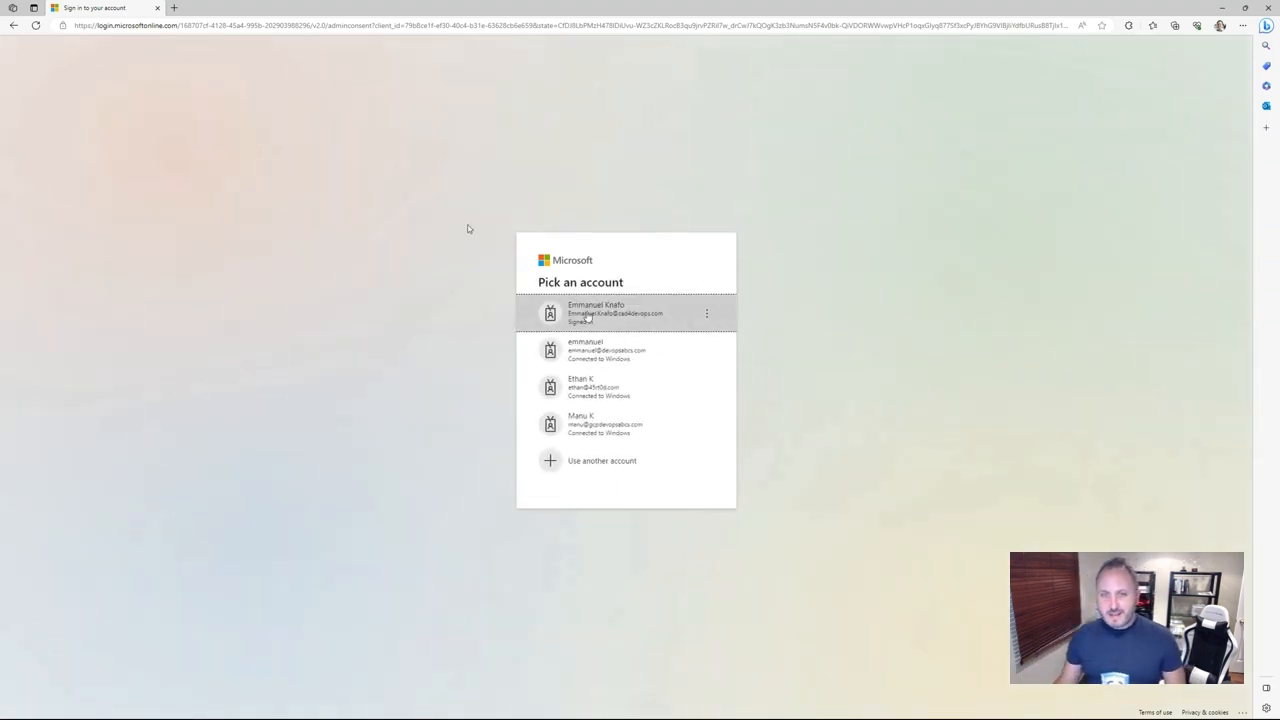
pyautogui.press('Return')
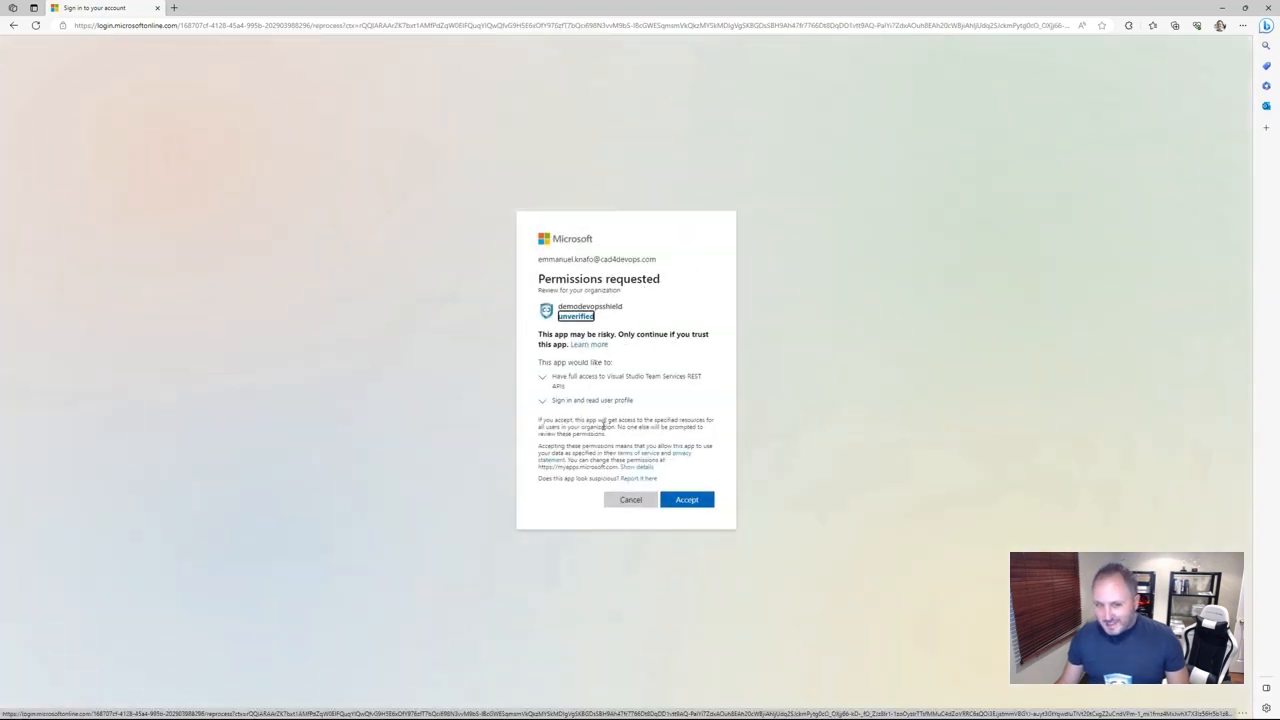
pyautogui.click(684, 503)
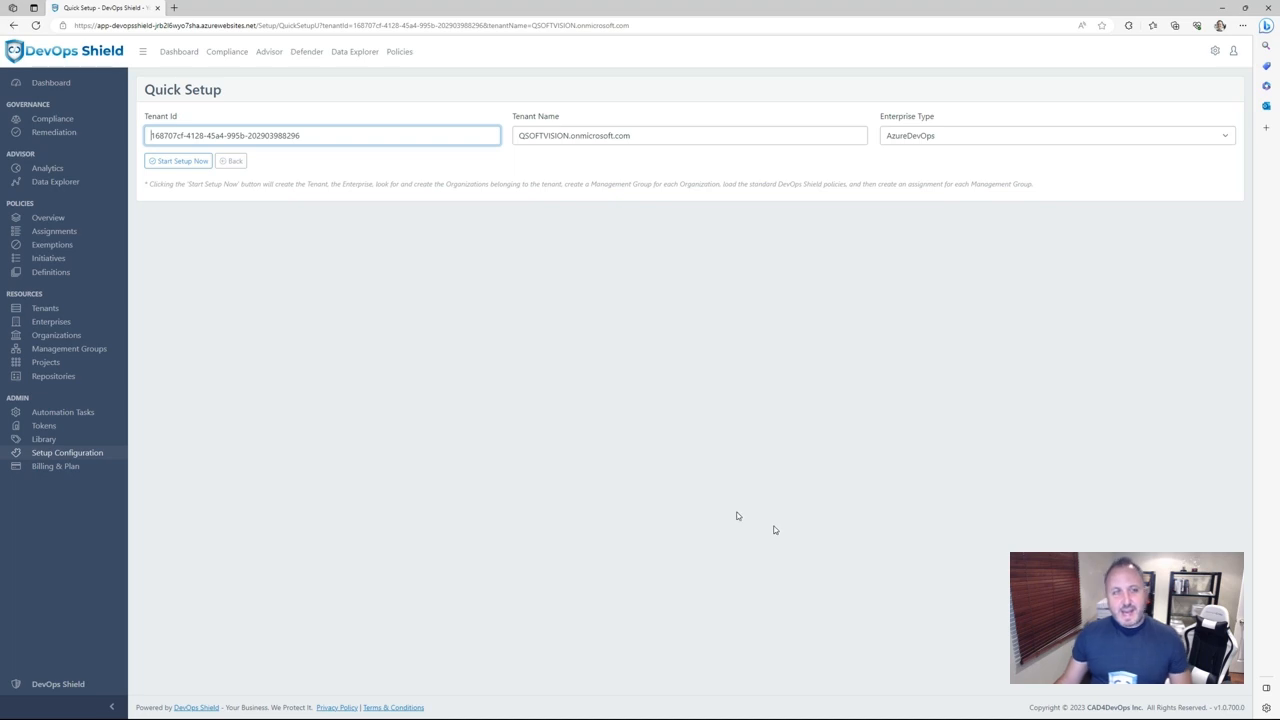
pyautogui.click(181, 162)
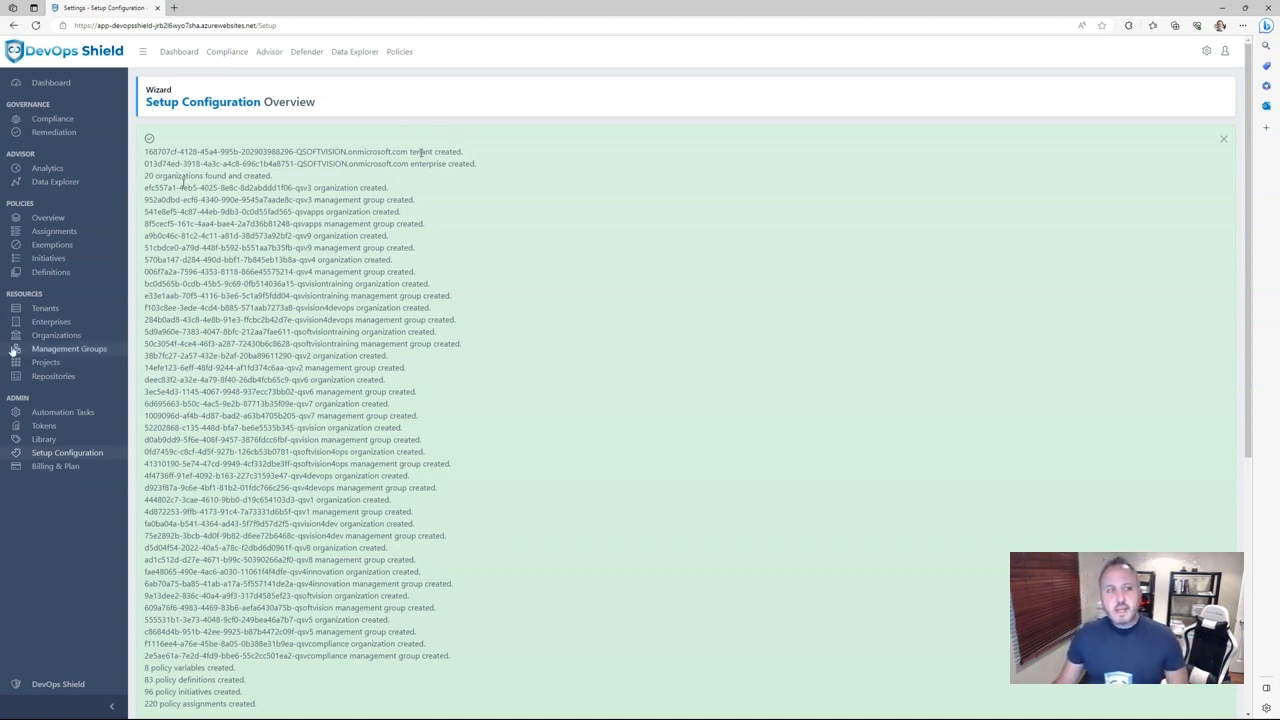
# Read the setup results down to the policy items created, and view the Policy Definitions and Policy Initiatives lists.
pyautogui.scroll(-1, 369, 375)
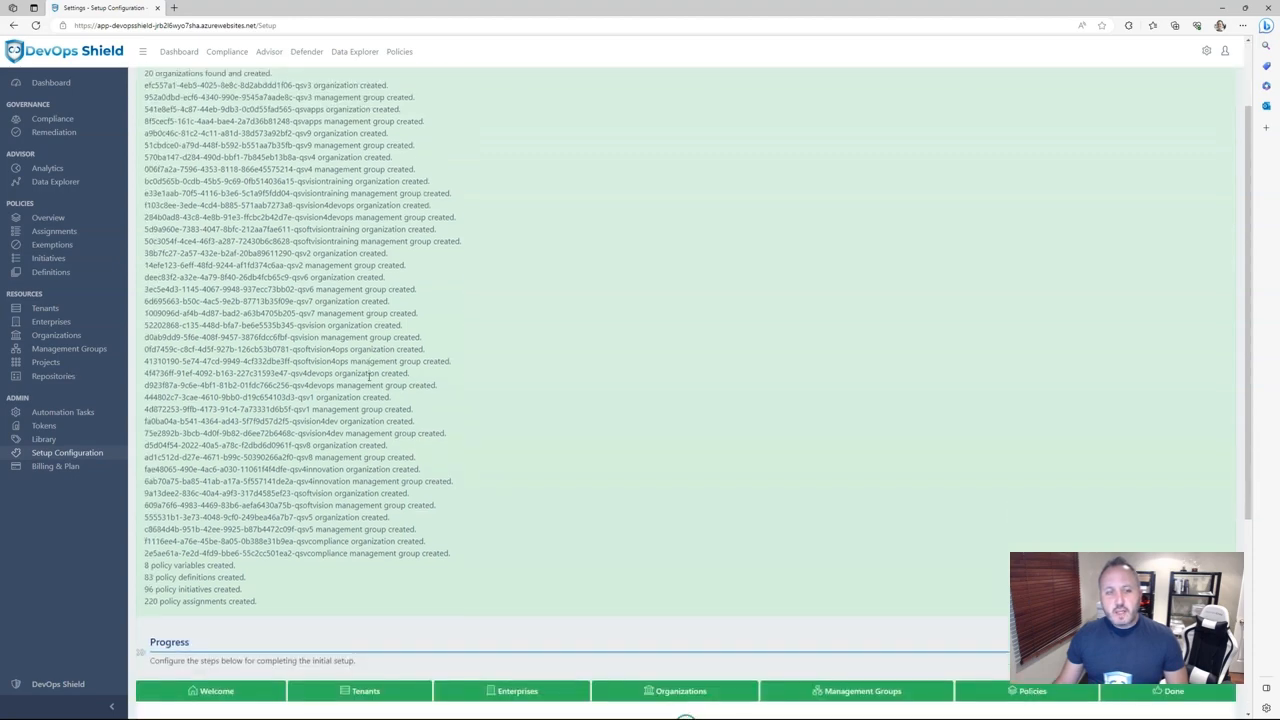
pyautogui.scroll(-1, 366, 336)
pyautogui.scroll(-1, 320, 460)
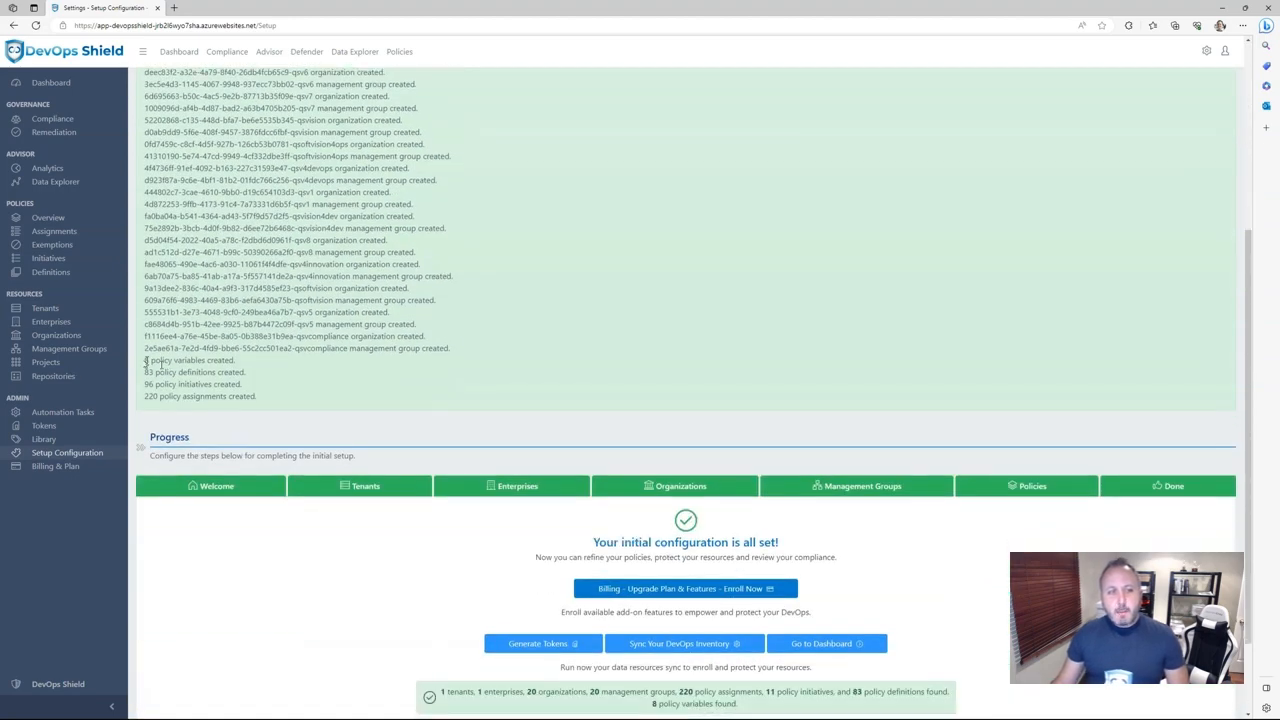
pyautogui.moveTo(146, 362); pyautogui.dragTo(271, 394)
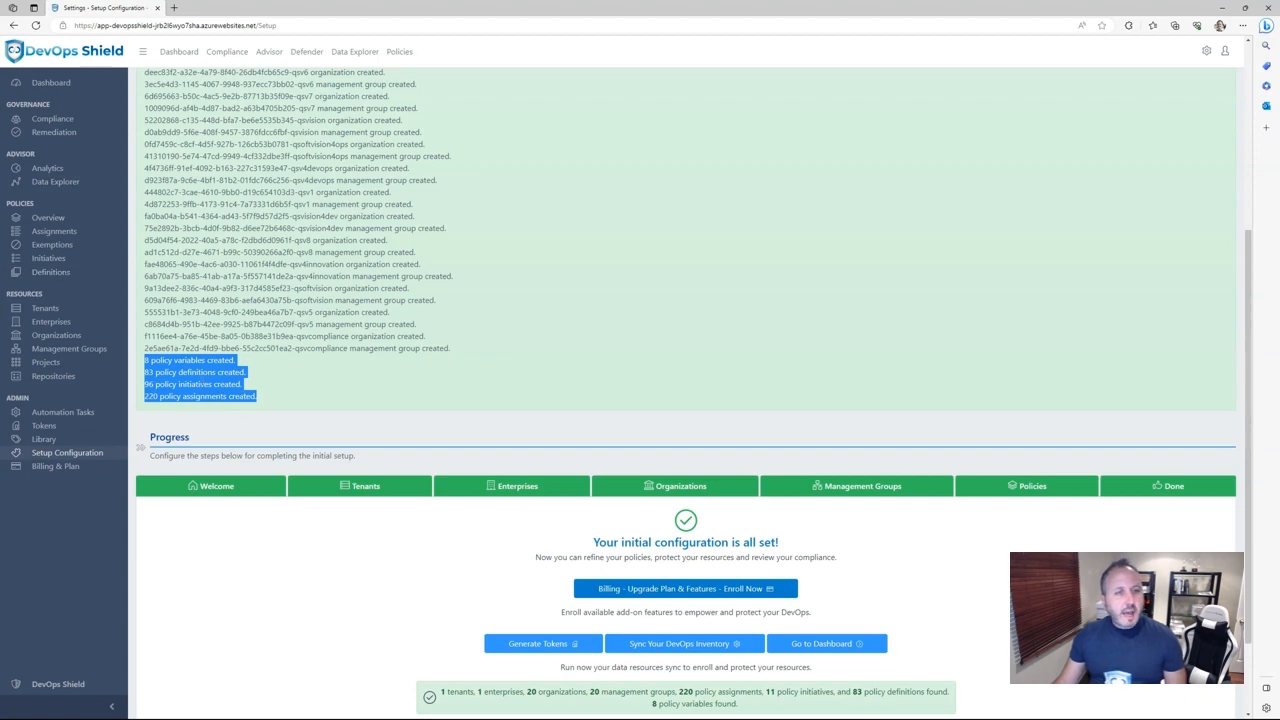
pyautogui.click(46, 274)
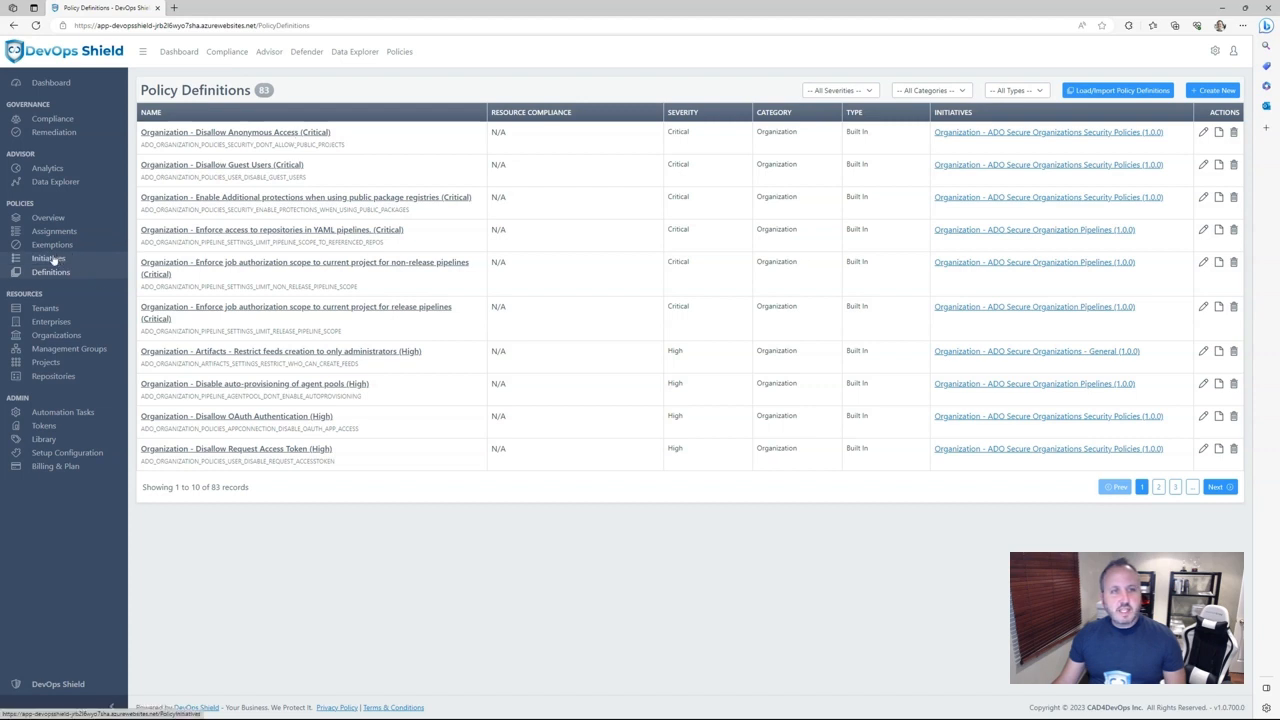
pyautogui.click(50, 259)
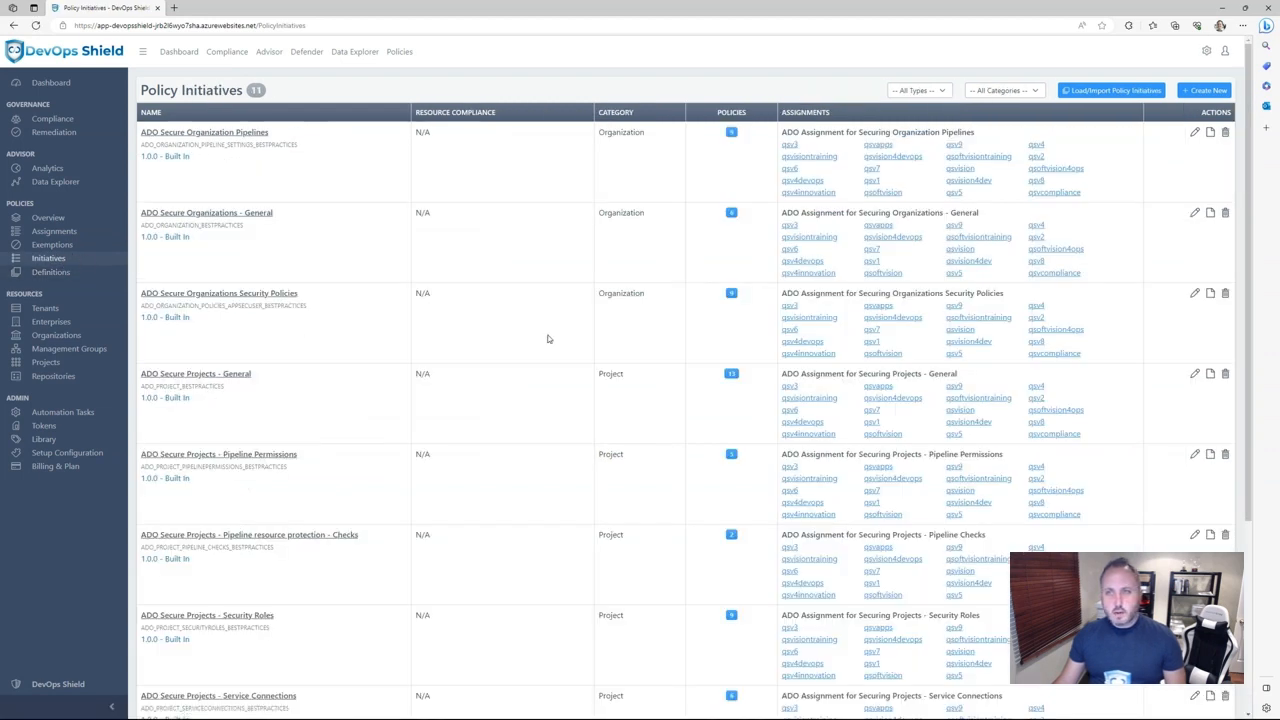
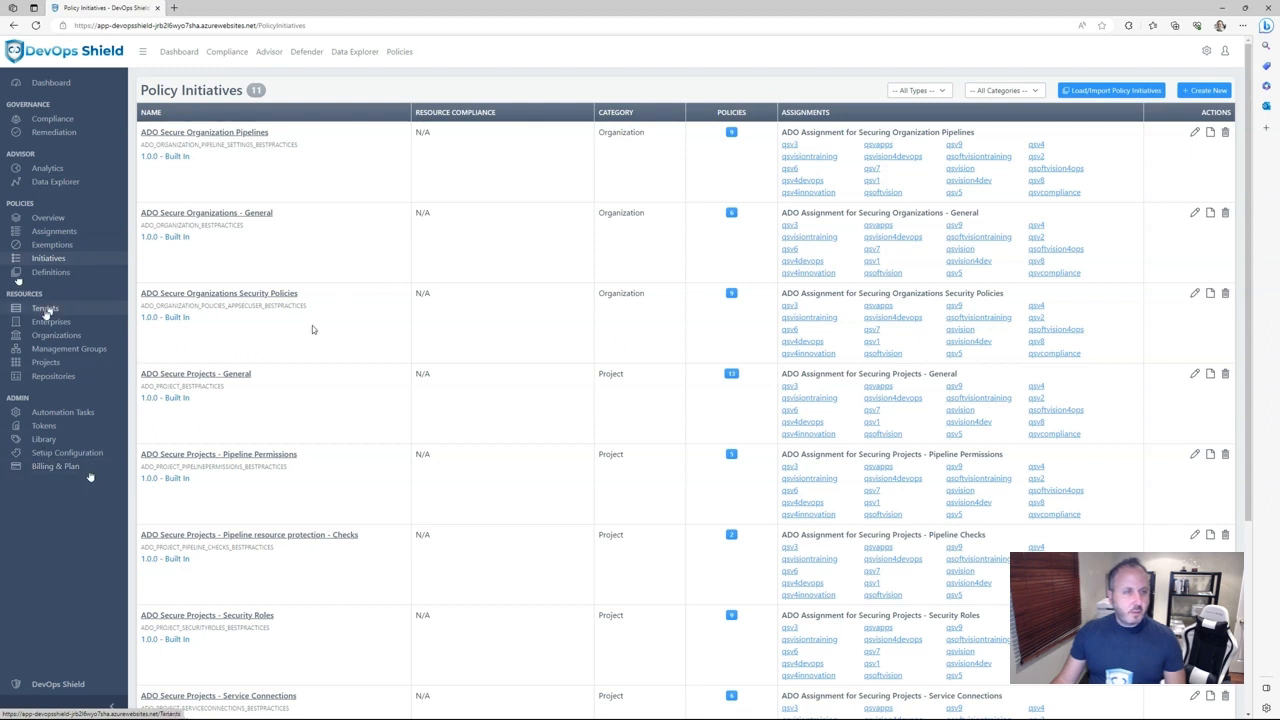
# Look through the Enterprises, Tenants, Organizations, Management Groups, Projects and Repositories lists, and the latest sync logs of the automation tasks.
pyautogui.click(51, 322)
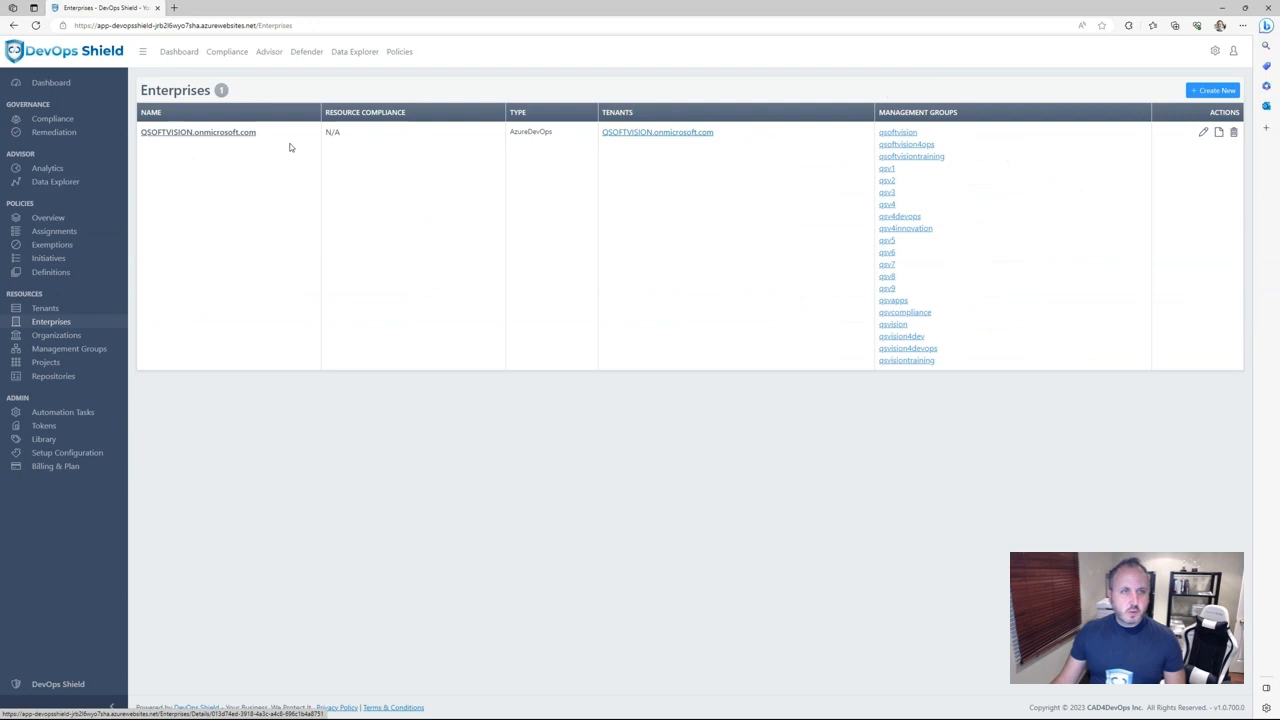
pyautogui.click(56, 310)
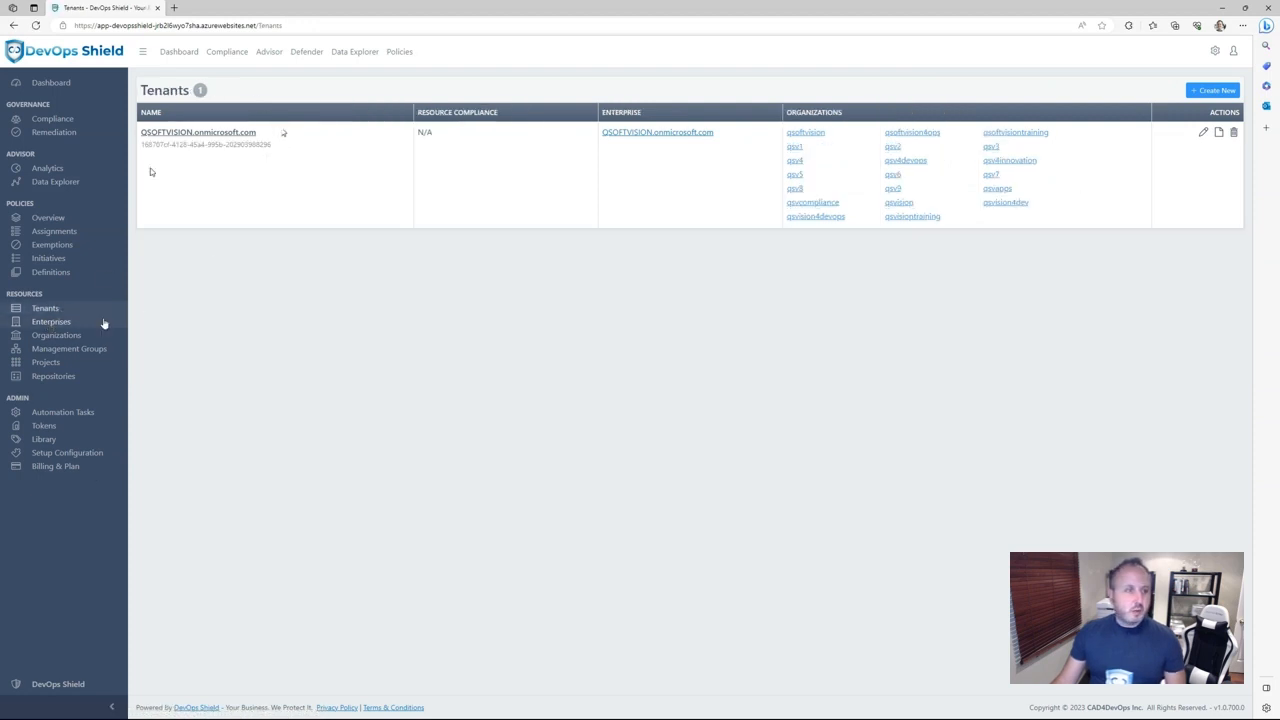
pyautogui.click(63, 341)
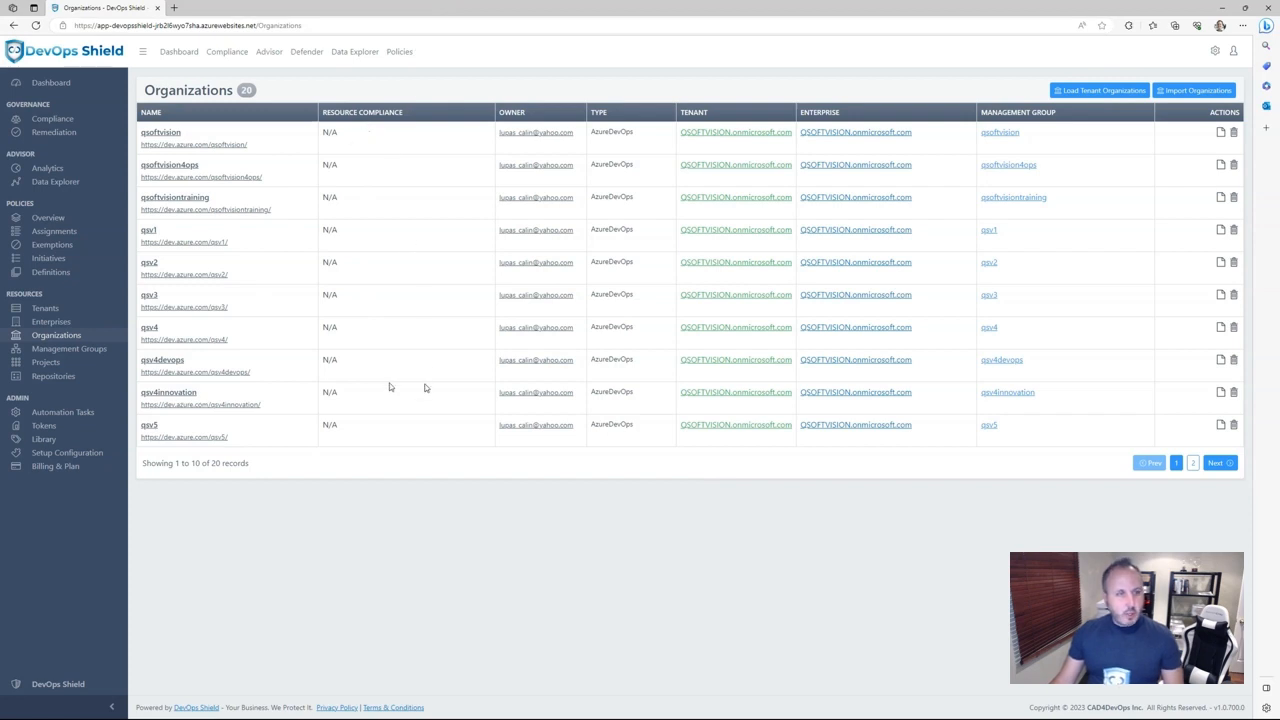
pyautogui.click(66, 349)
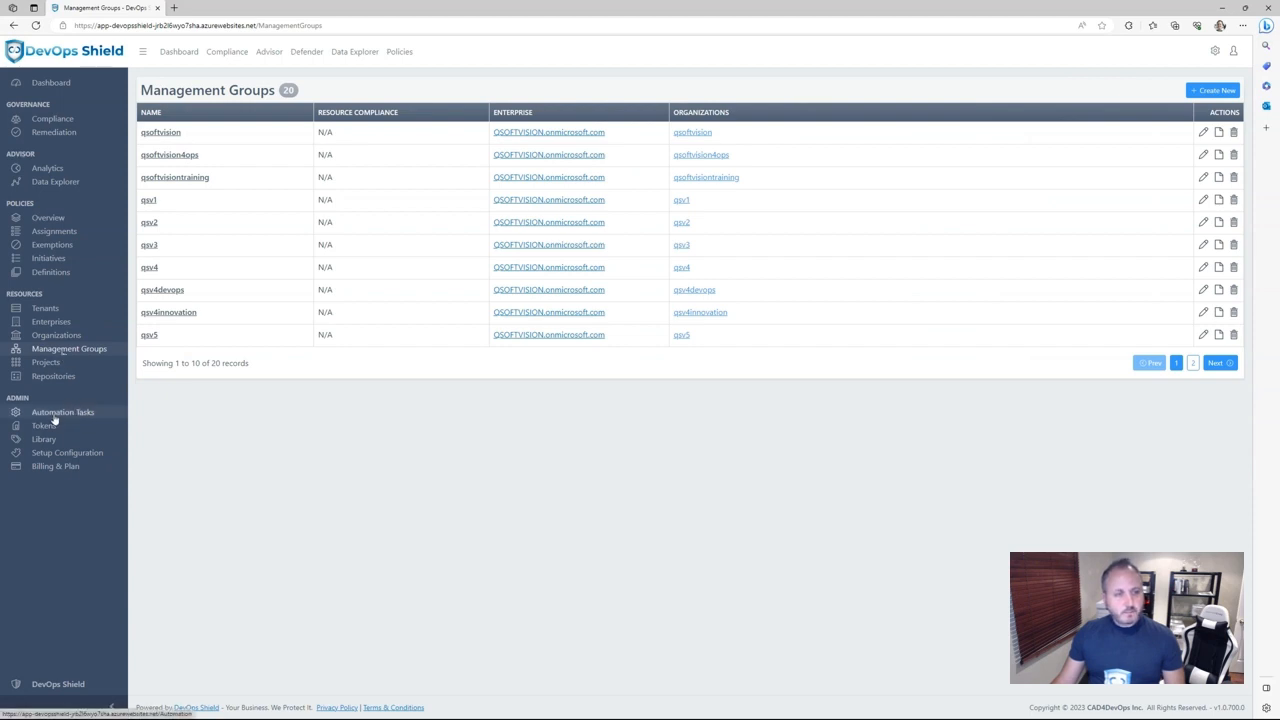
pyautogui.click(45, 364)
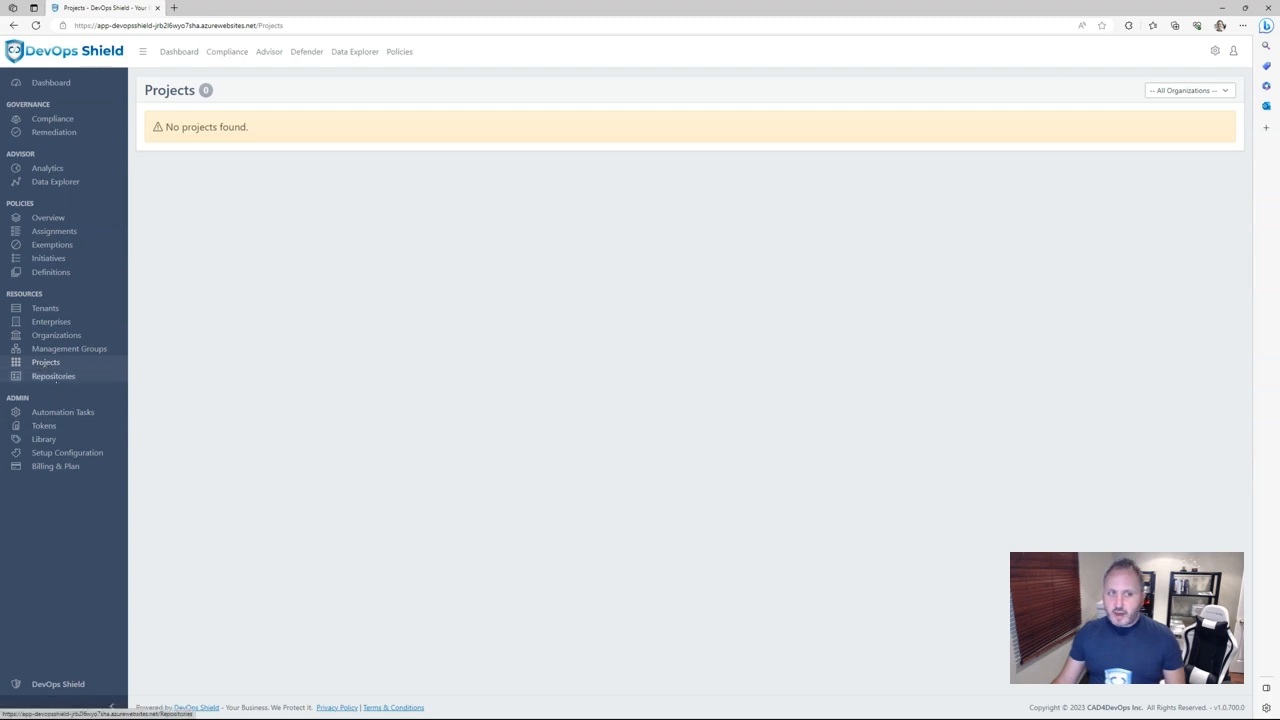
pyautogui.click(50, 377)
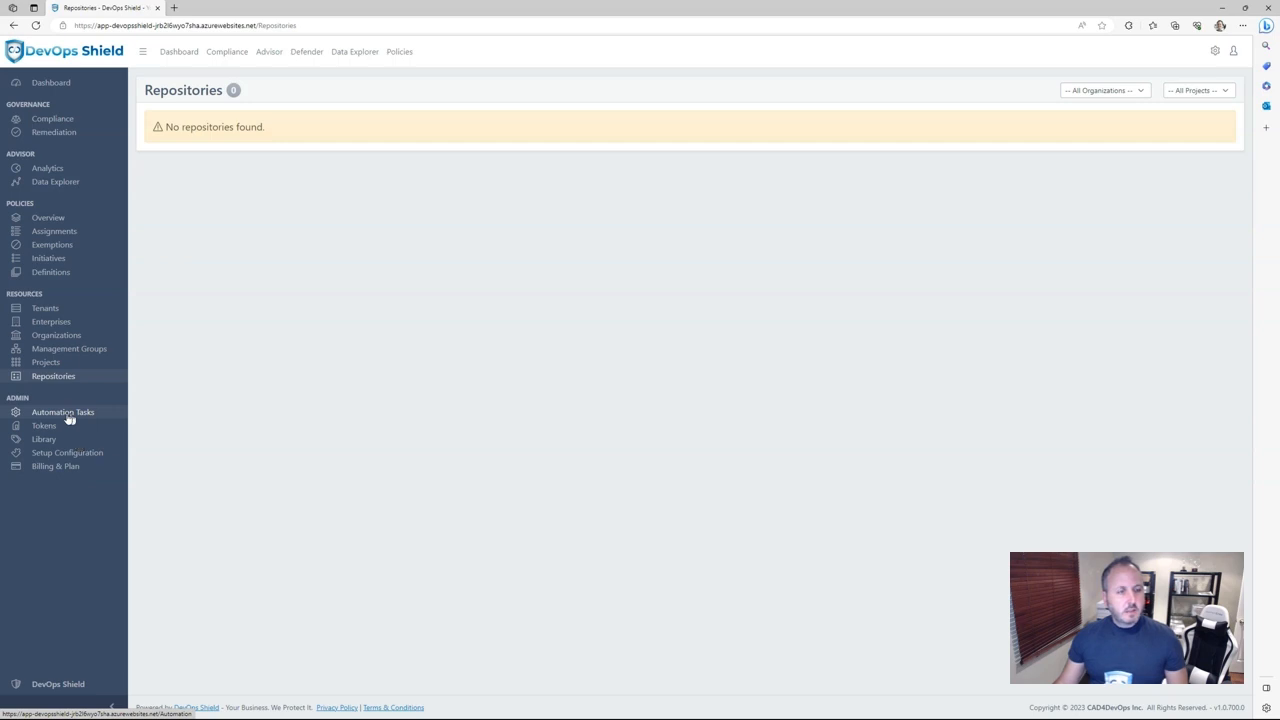
pyautogui.click(65, 418)
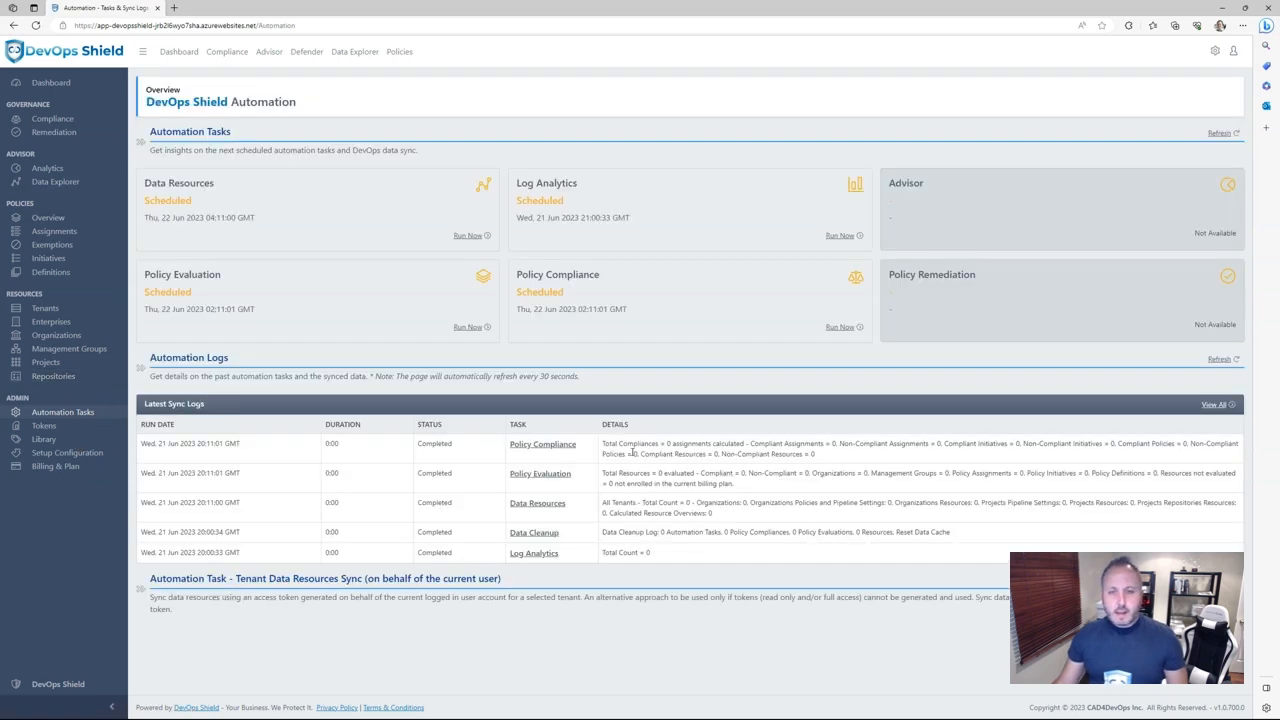
pyautogui.moveTo(624, 443); pyautogui.dragTo(816, 544)
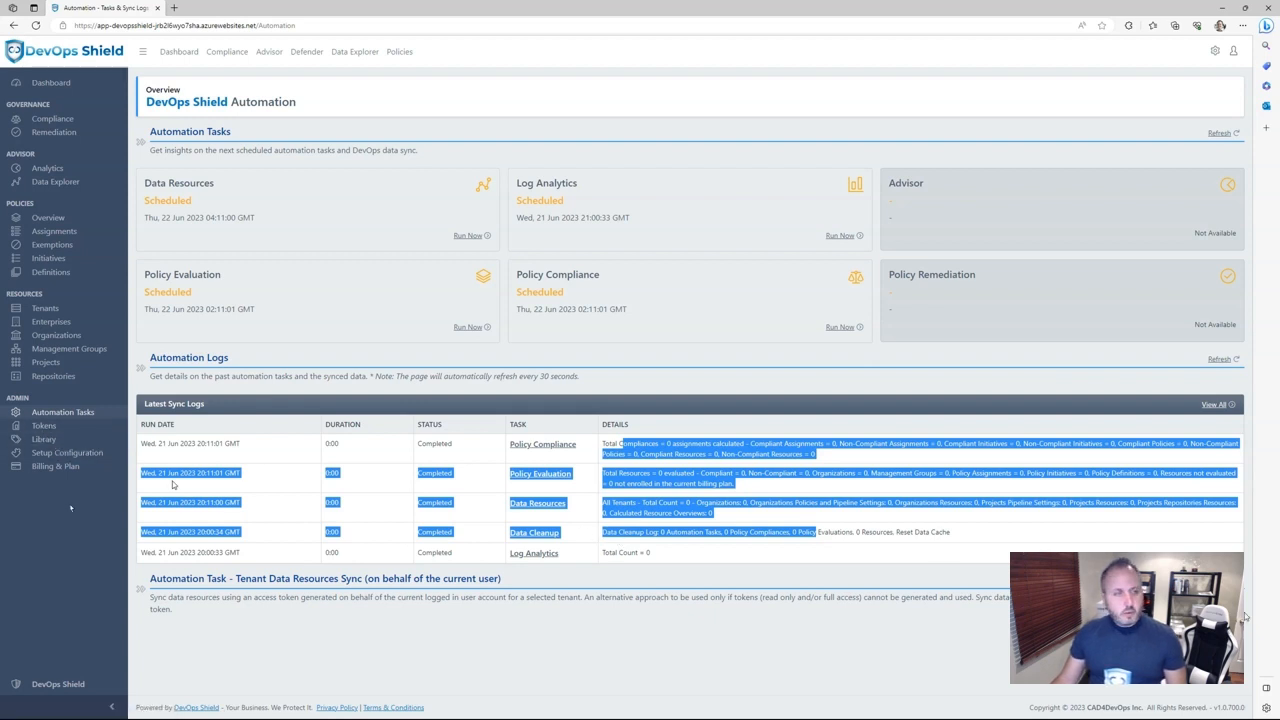
# Open the page for generating and rotating tokens and examine its list of resource types and token scope access.
pyautogui.click(42, 428)
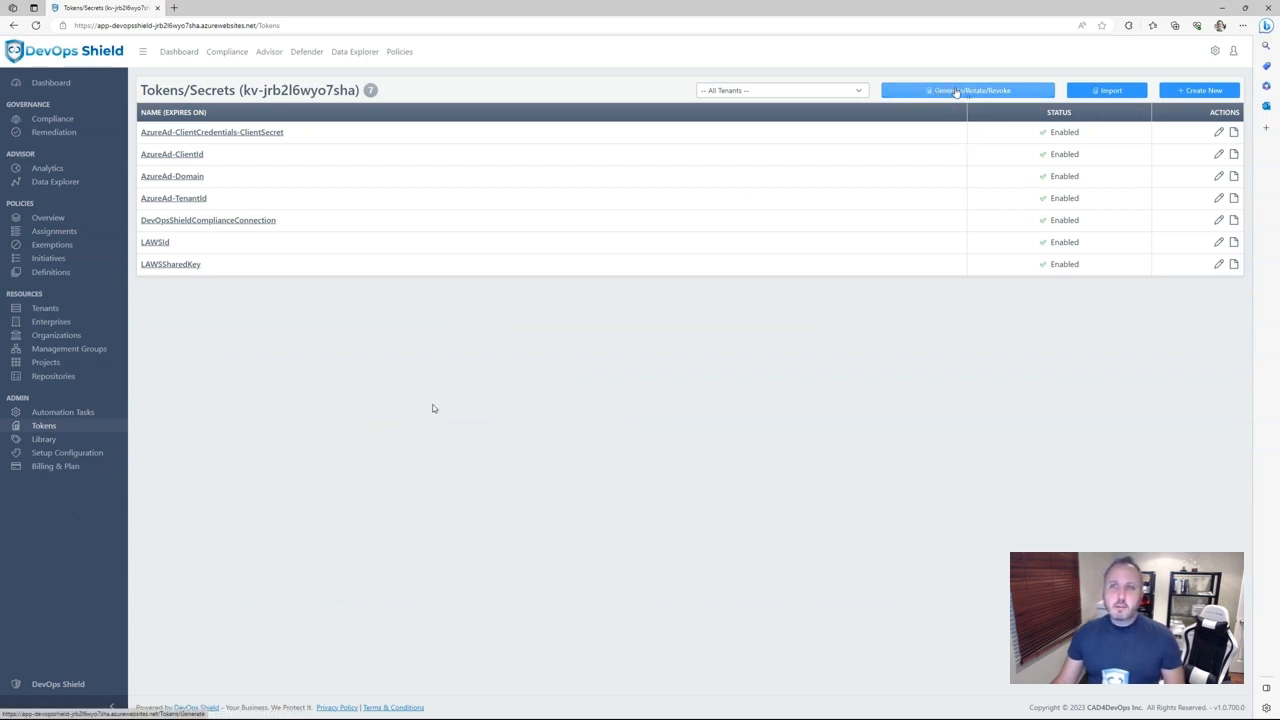
pyautogui.click(956, 91)
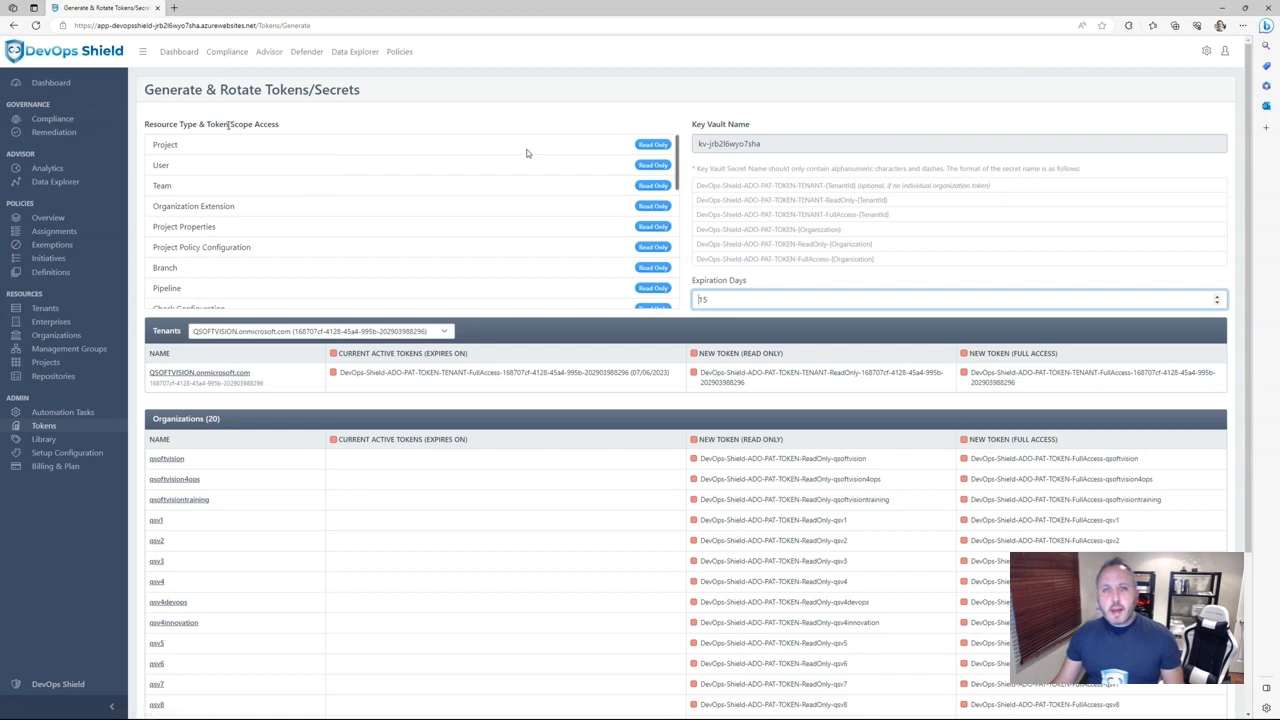
pyautogui.scroll(-5, 527, 153)
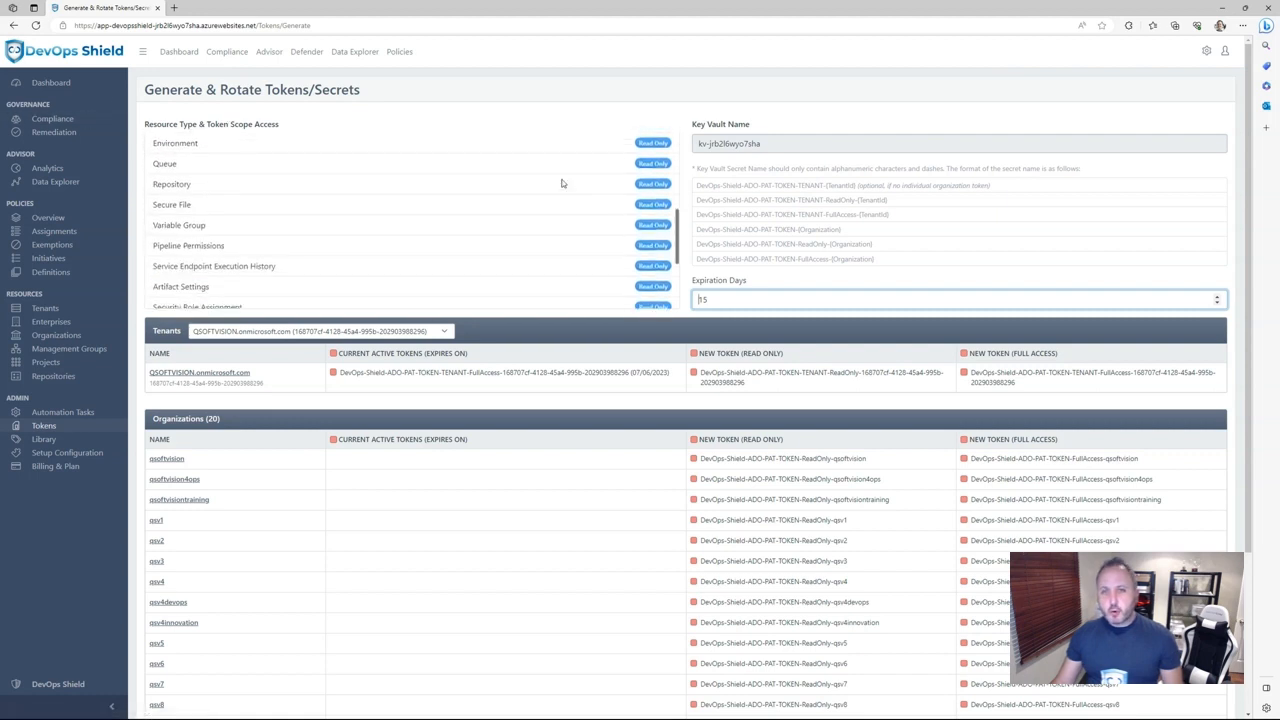
pyautogui.scroll(-2, 561, 183)
pyautogui.scroll(3, 561, 183)
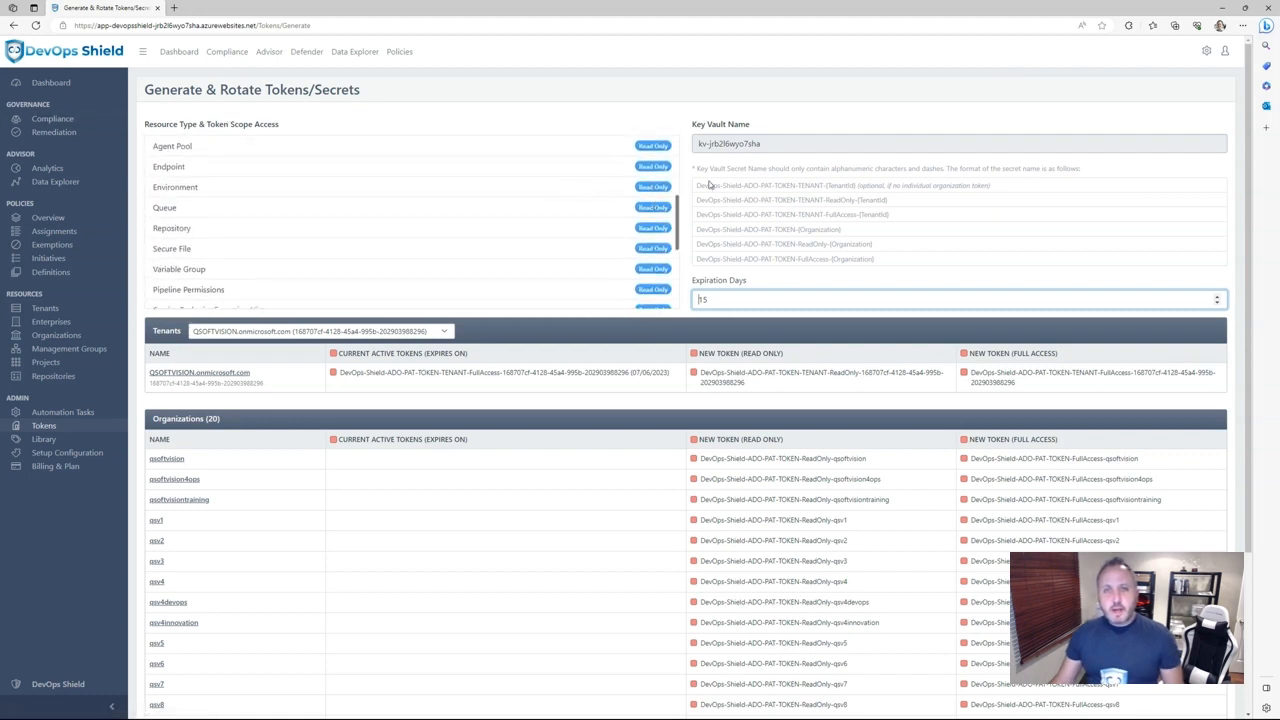
pyautogui.scroll(2, 233, 190)
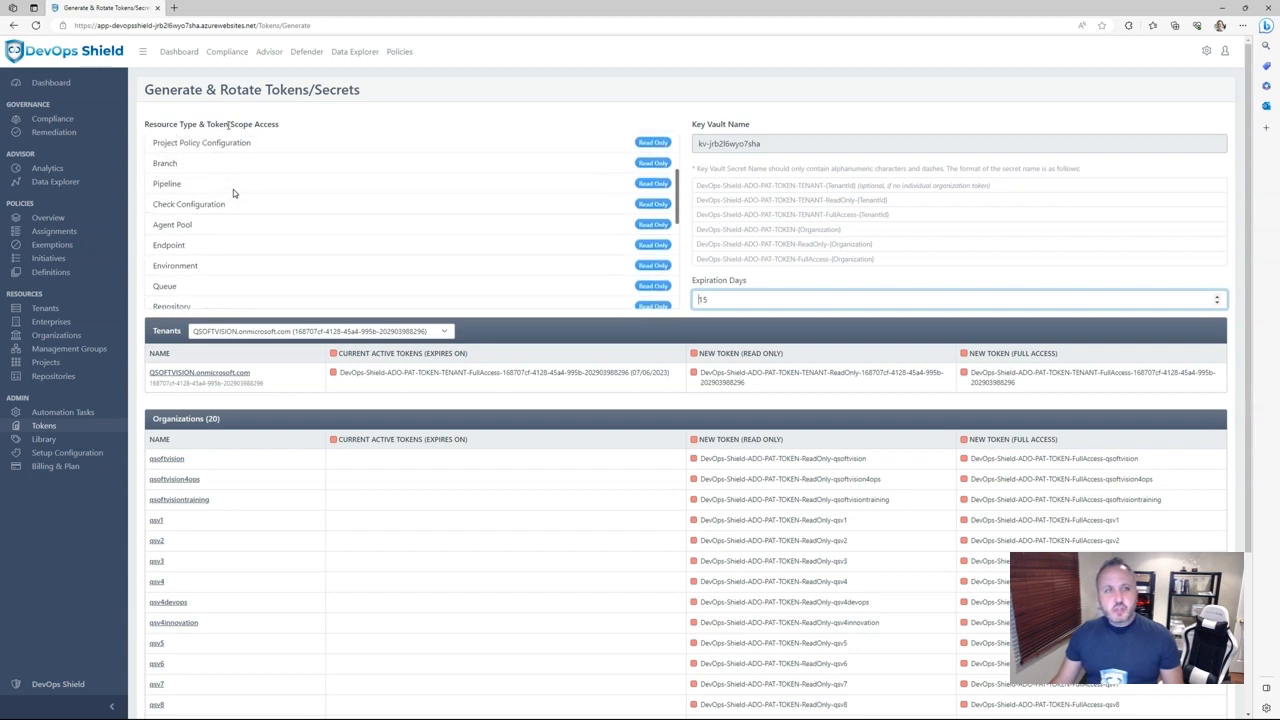
pyautogui.scroll(1, 220, 190)
pyautogui.scroll(-2, 205, 185)
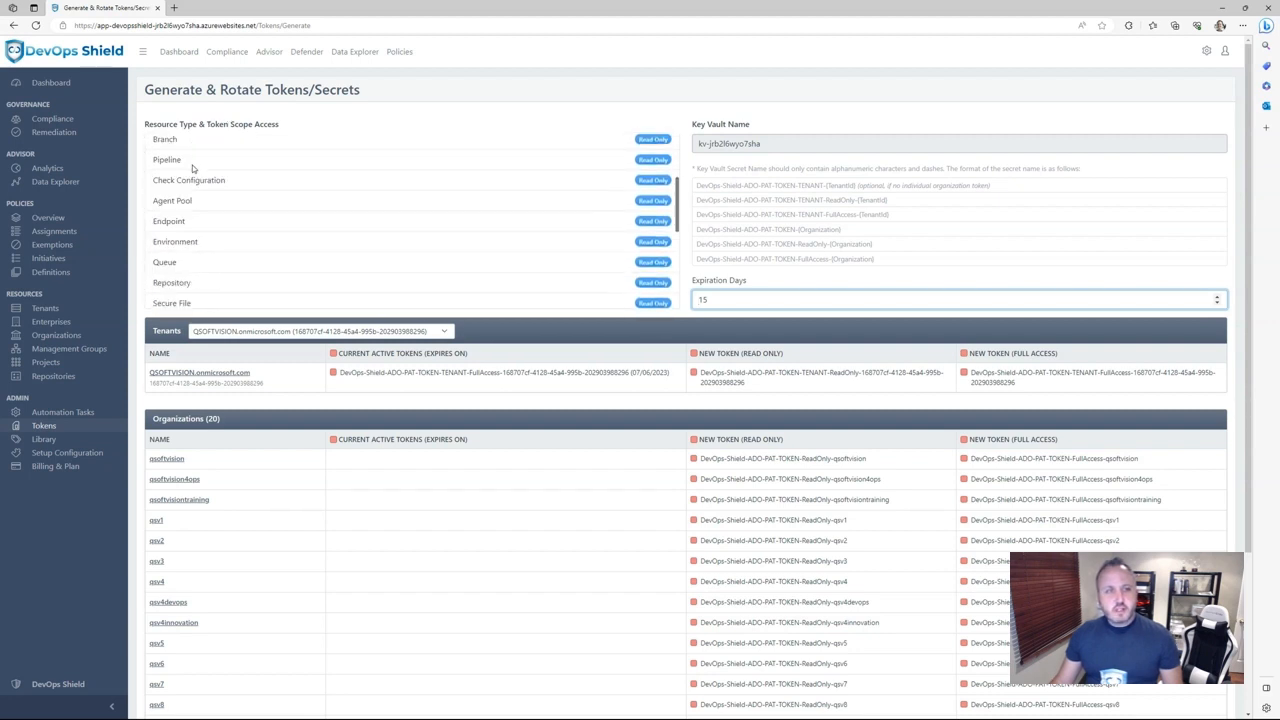
pyautogui.scroll(-3, 197, 179)
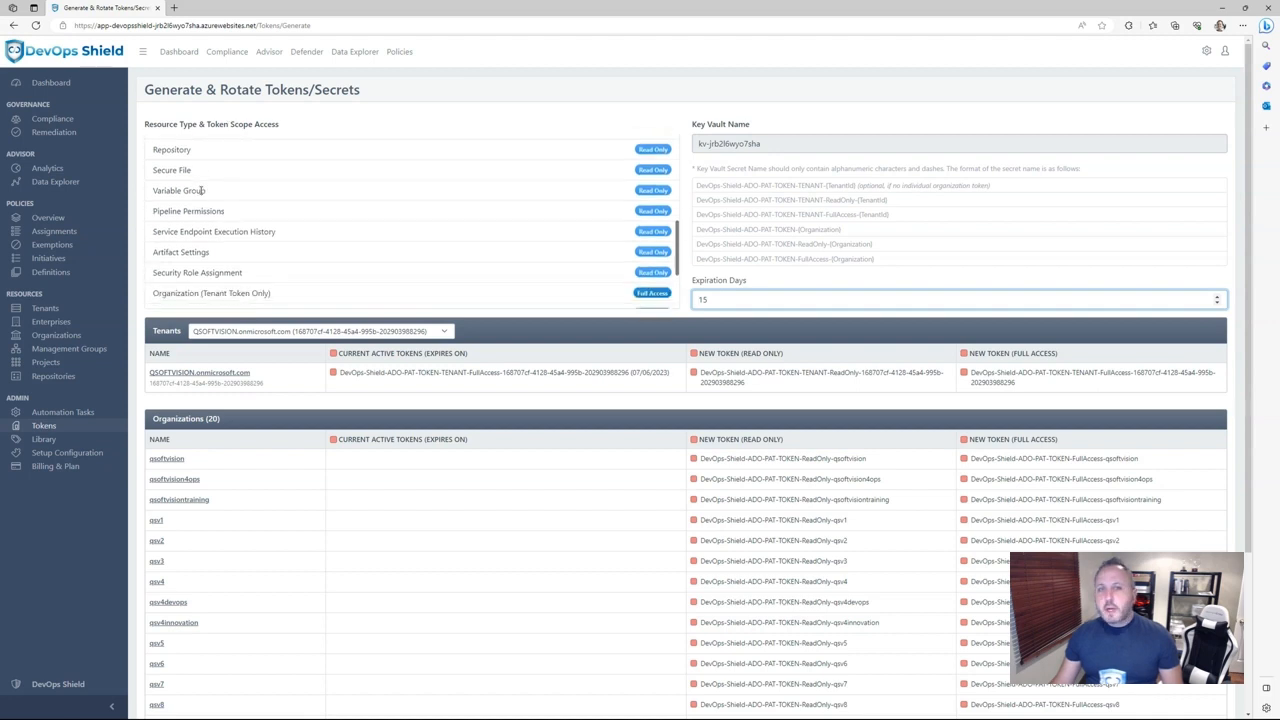
# Examine the remaining resource types with full access scope, the tenant choices, and the token columns for the tenant and its organizations.
pyautogui.scroll(-3, 201, 190)
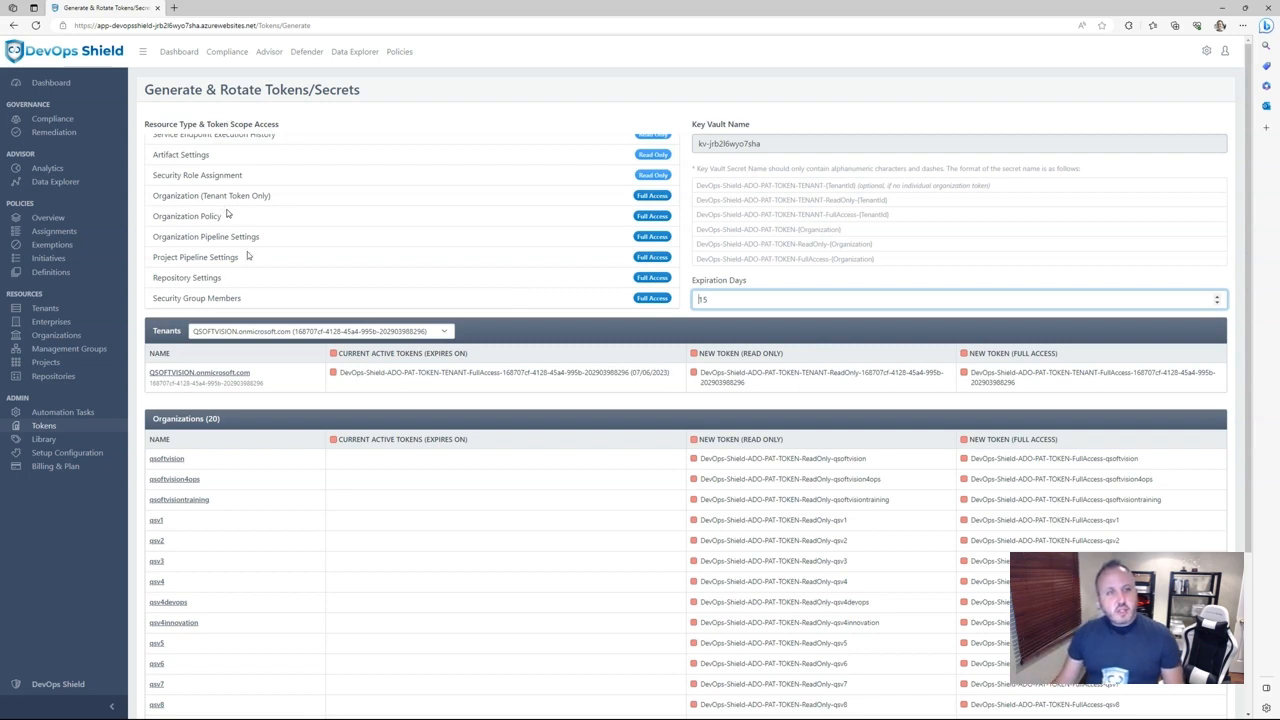
pyautogui.scroll(-1, 242, 248)
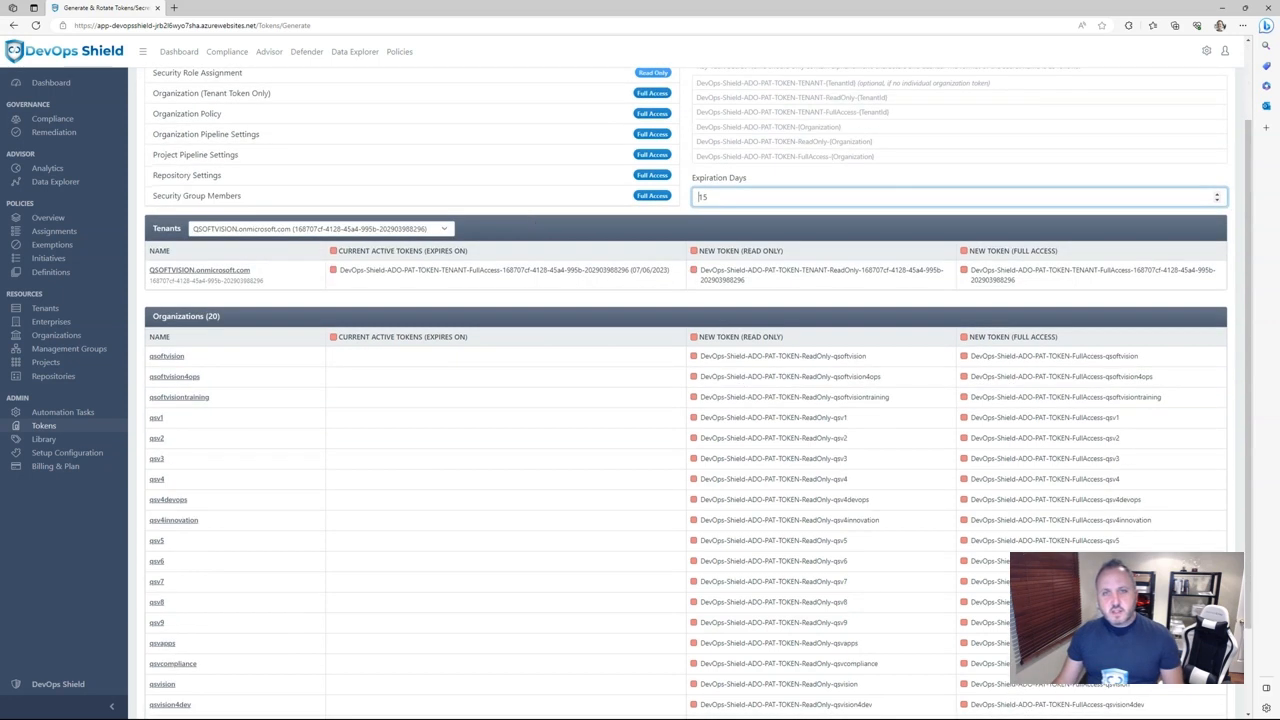
pyautogui.scroll(1, 652, 188)
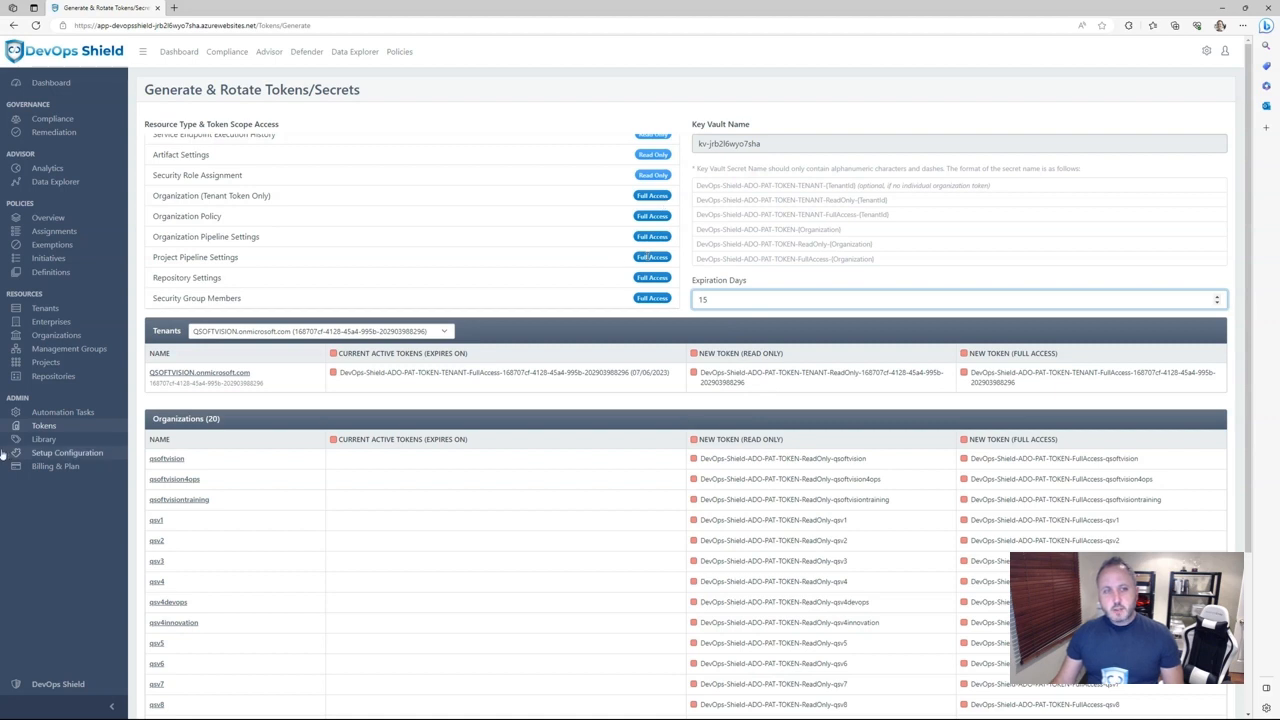
pyautogui.click(447, 331)
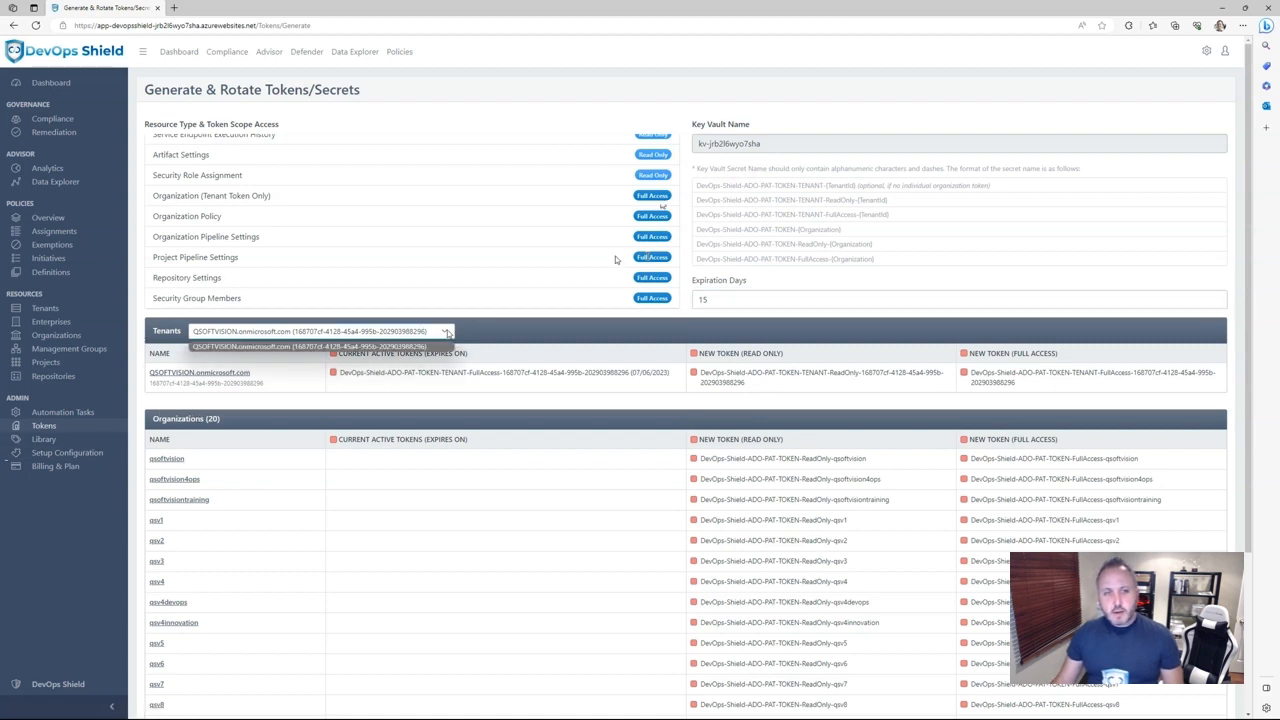
pyautogui.click(450, 331)
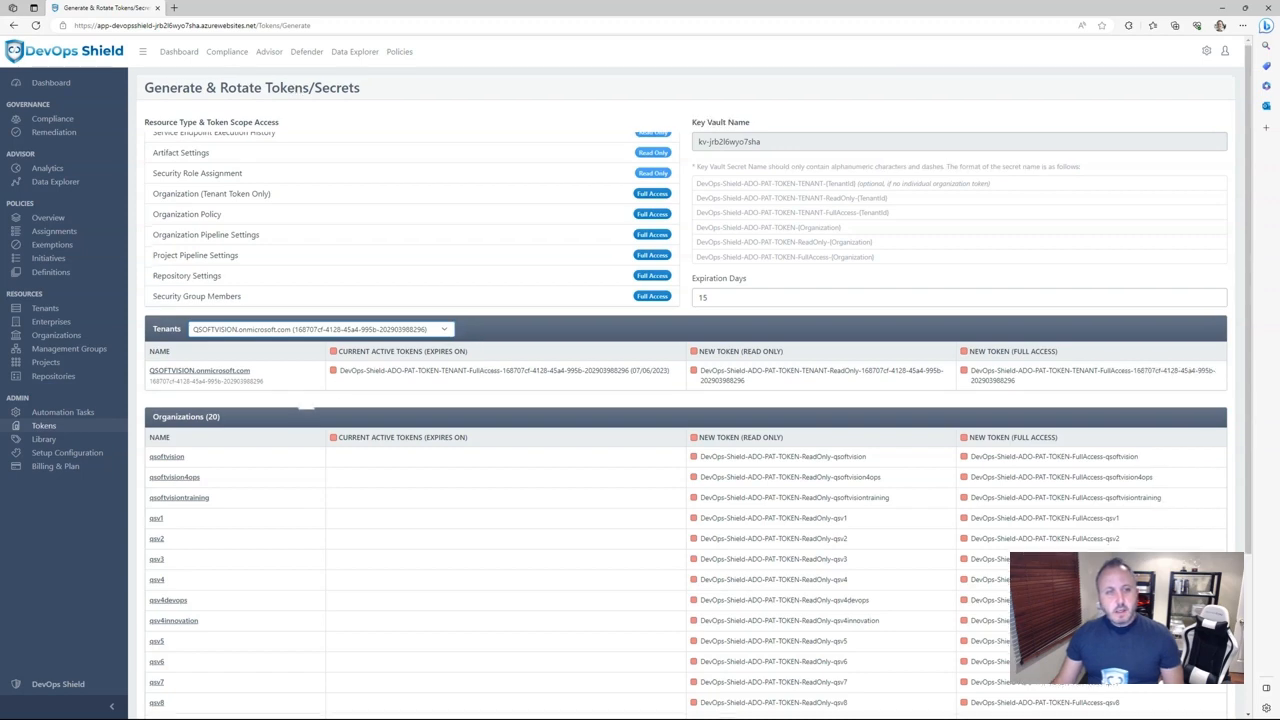
pyautogui.scroll(-1, 298, 404)
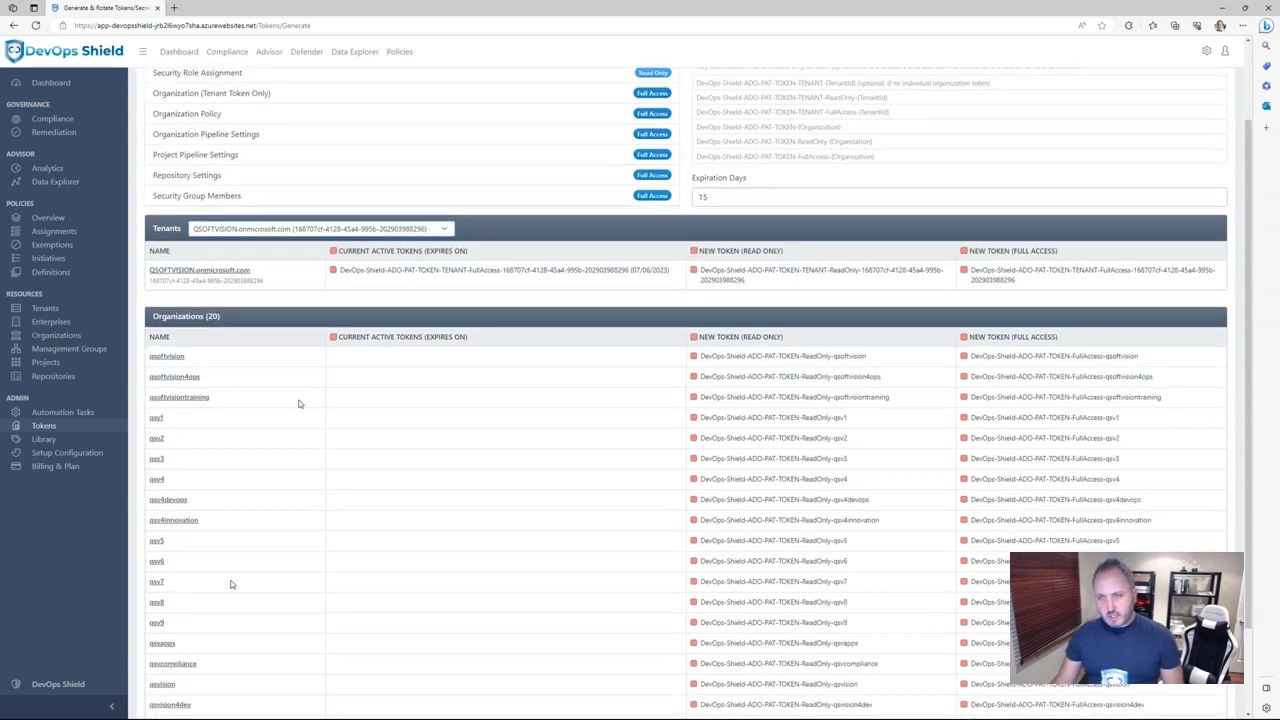
pyautogui.scroll(1, 272, 552)
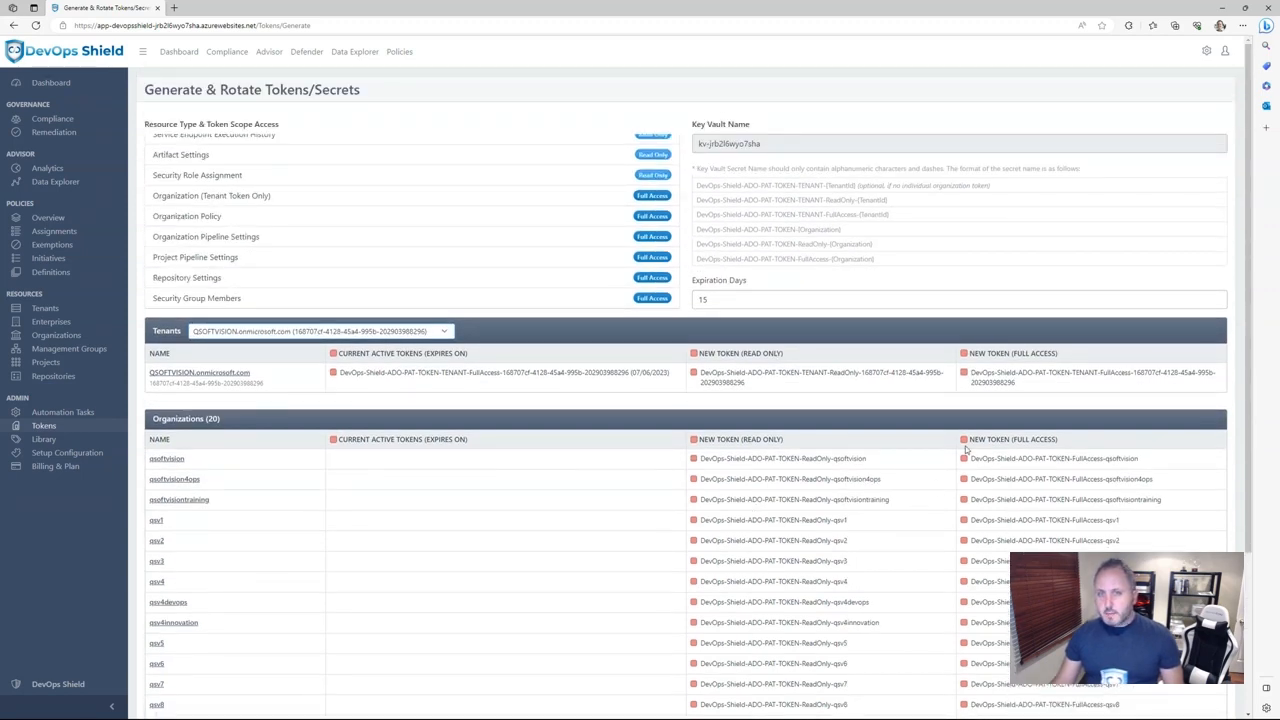
# Generate a new full access token for the tenant with an expiration of 15 days.
pyautogui.doubleClick(713, 300)
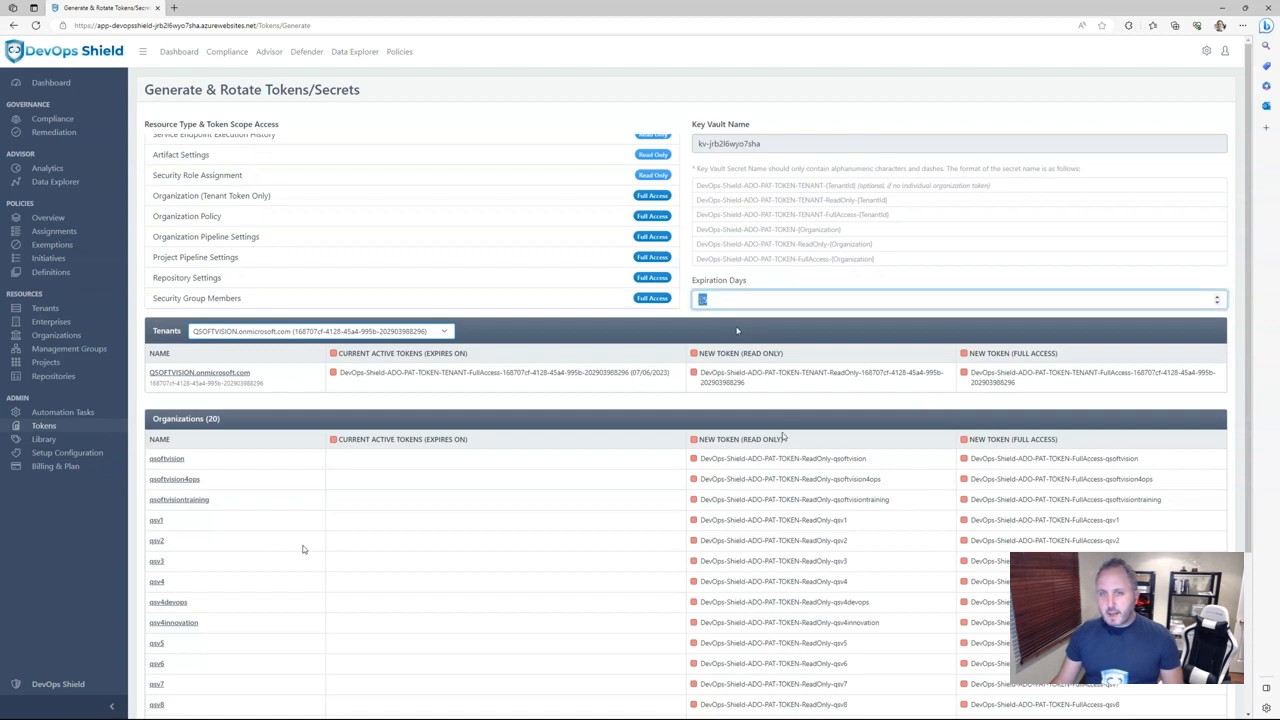
pyautogui.click(964, 354)
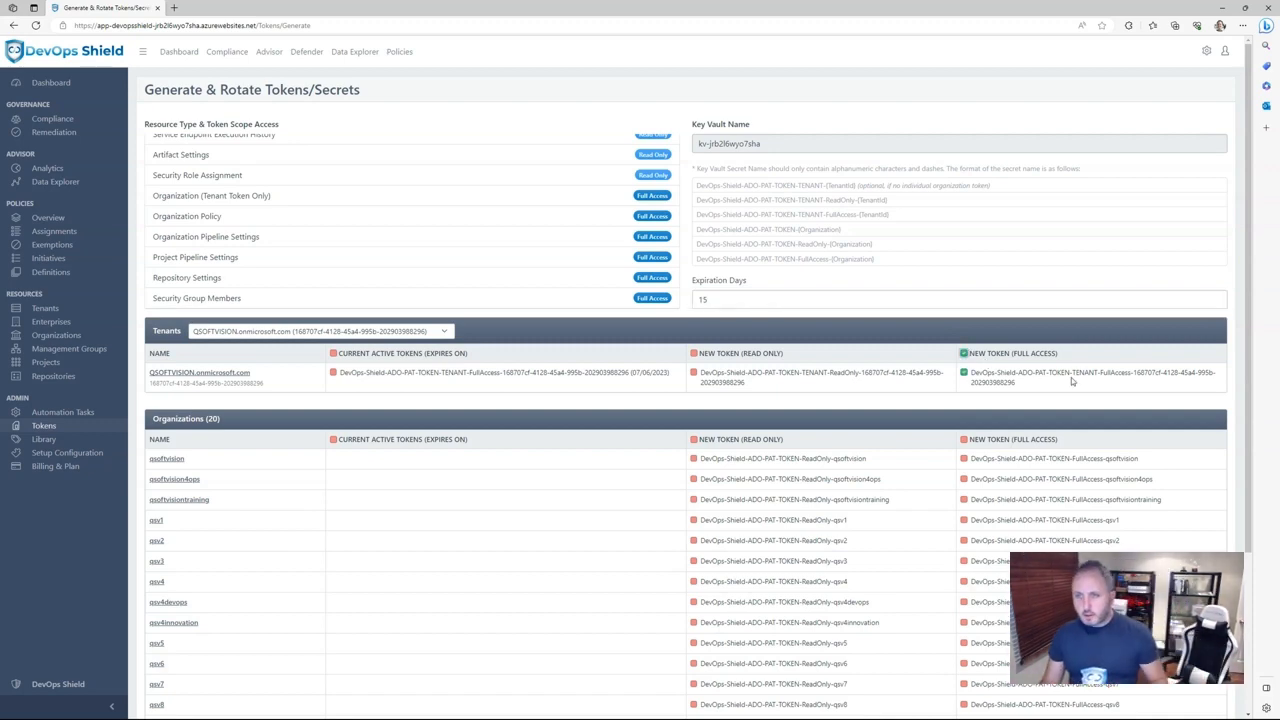
pyautogui.scroll(-3, 1080, 420)
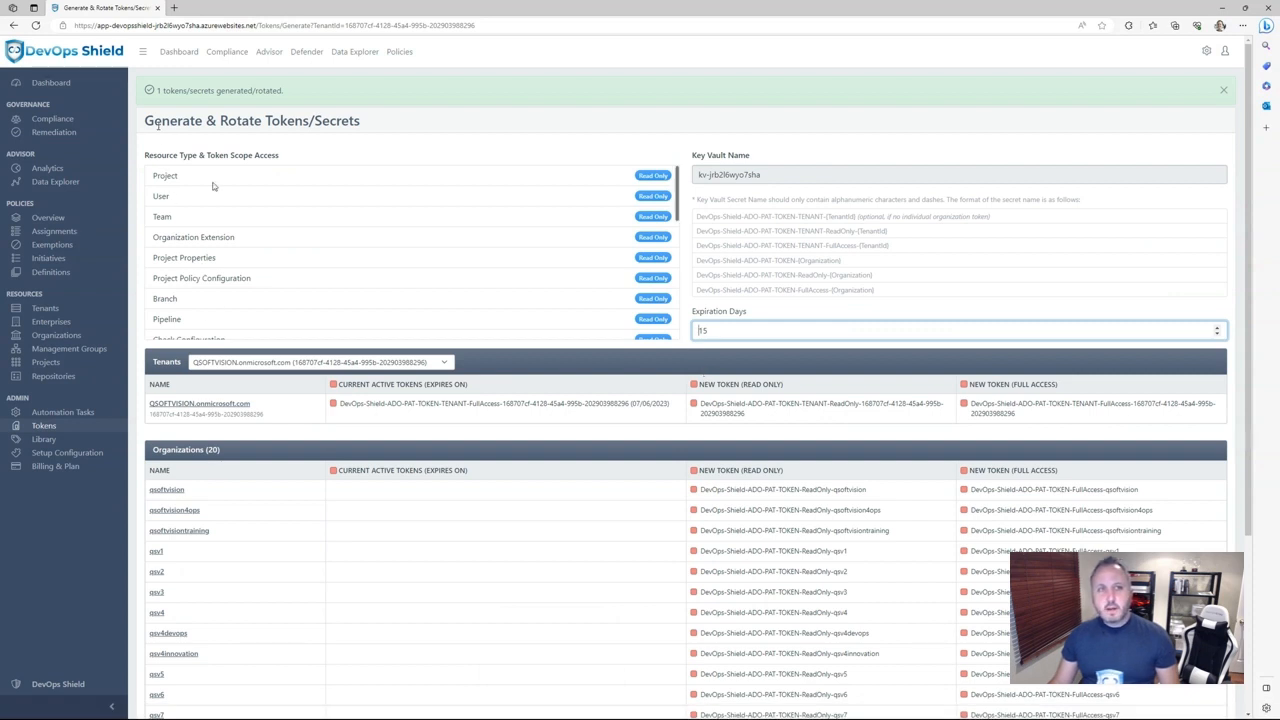
# Monitor the Data Resources automation task and the latest sync logs, refreshing them, and view the list of stored tokens and secrets.
pyautogui.click(63, 412)
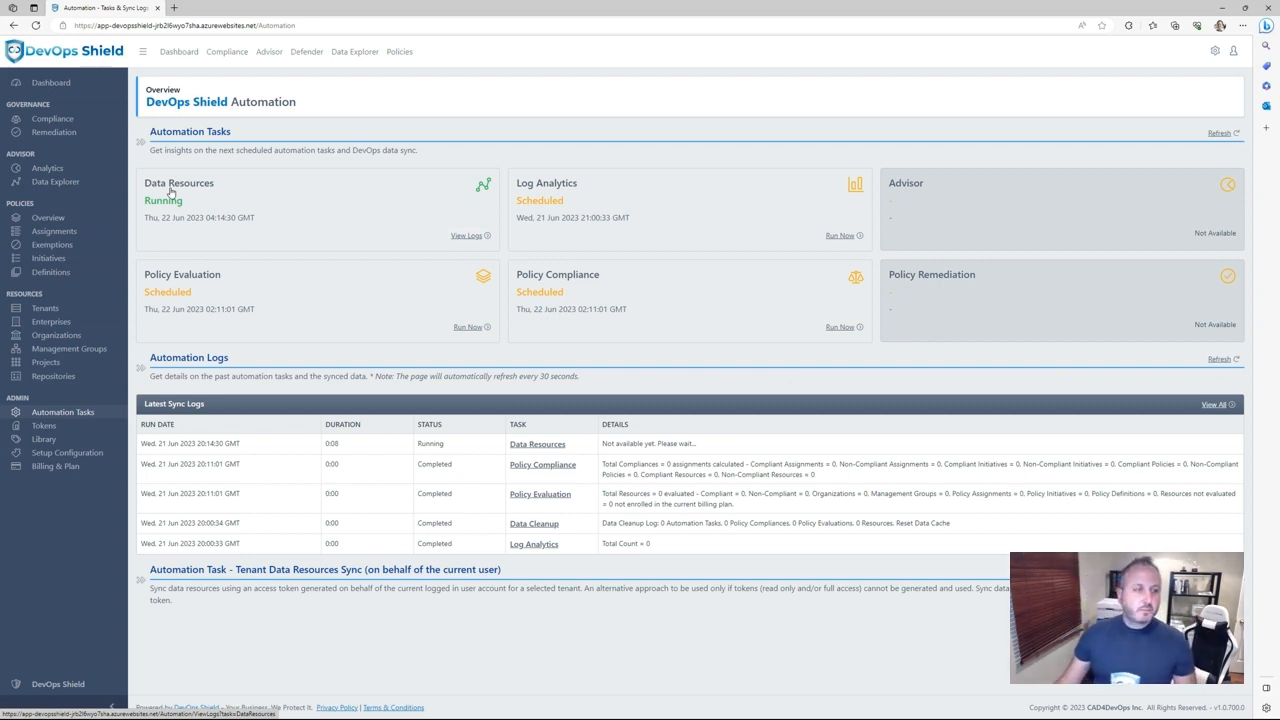
pyautogui.click(47, 429)
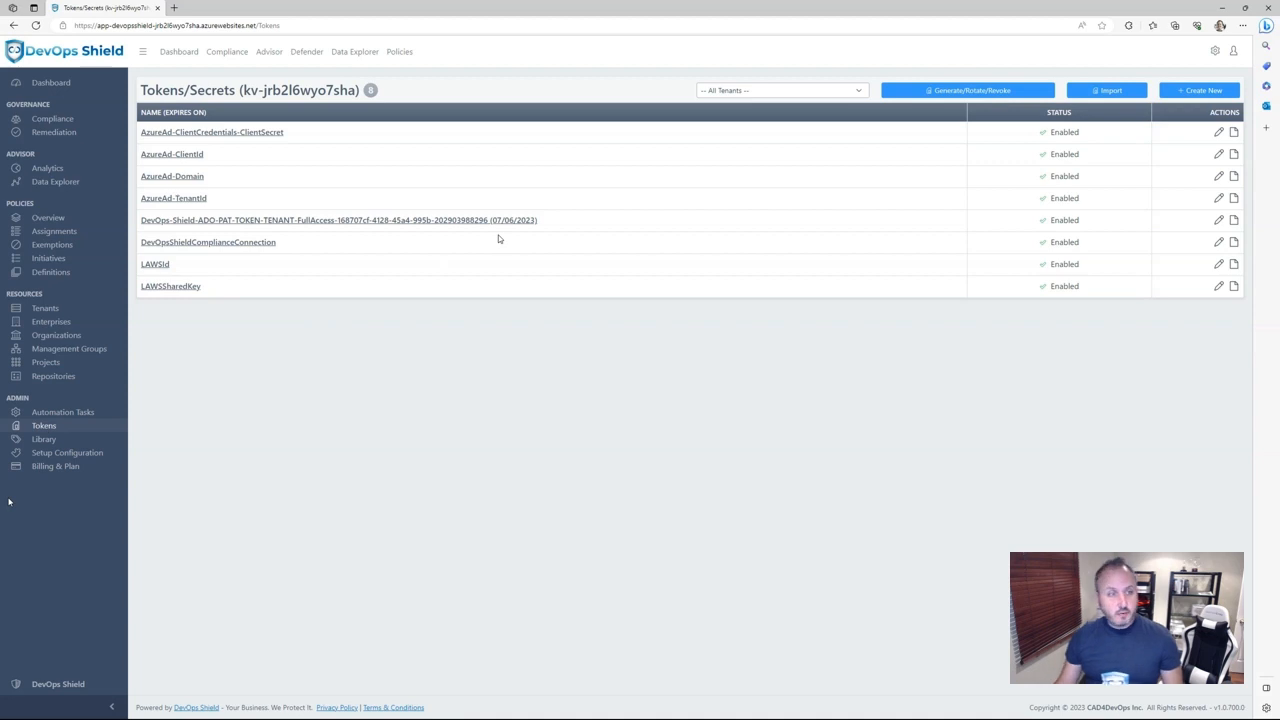
pyautogui.click(70, 418)
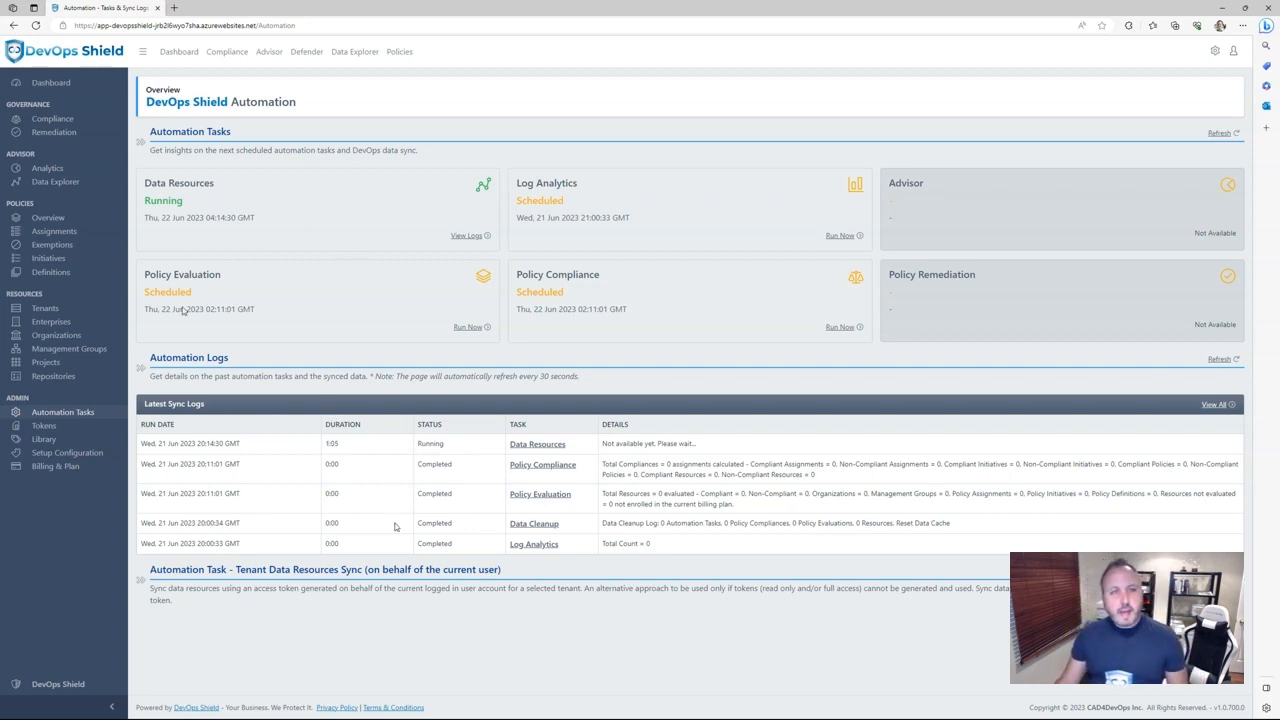
pyautogui.click(36, 28)
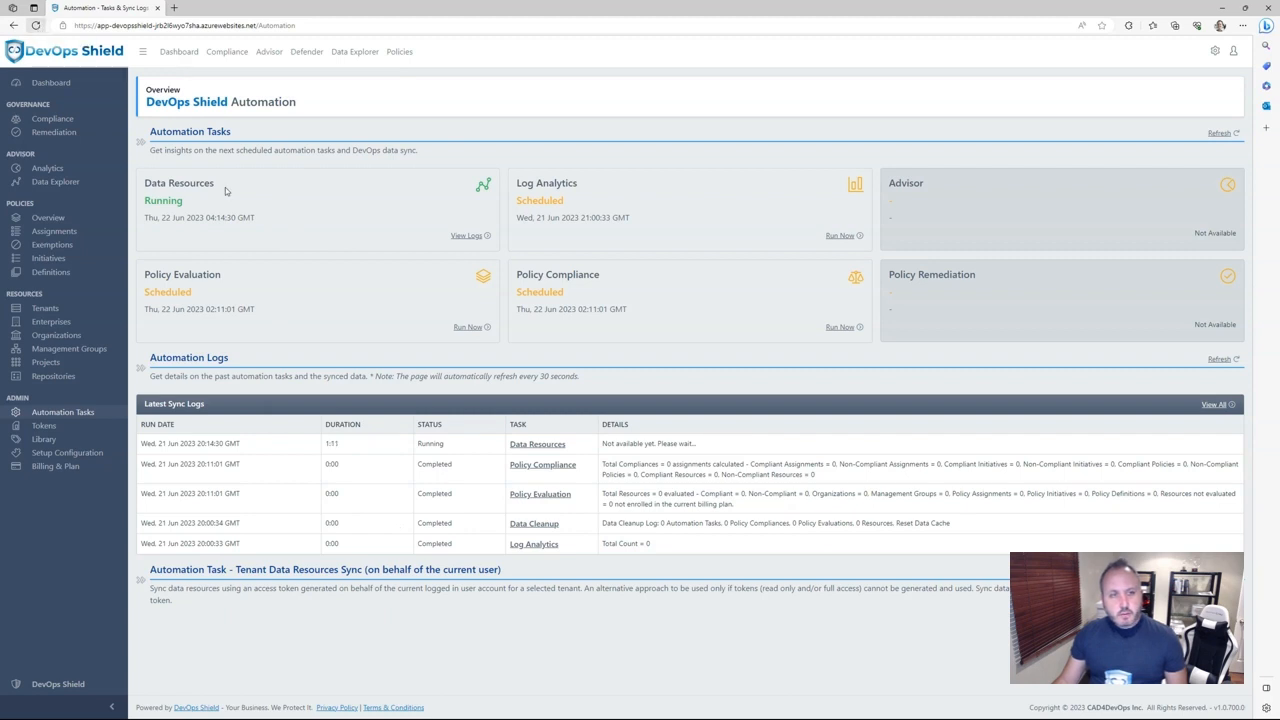
pyautogui.moveTo(493, 377); pyautogui.dragTo(575, 377)
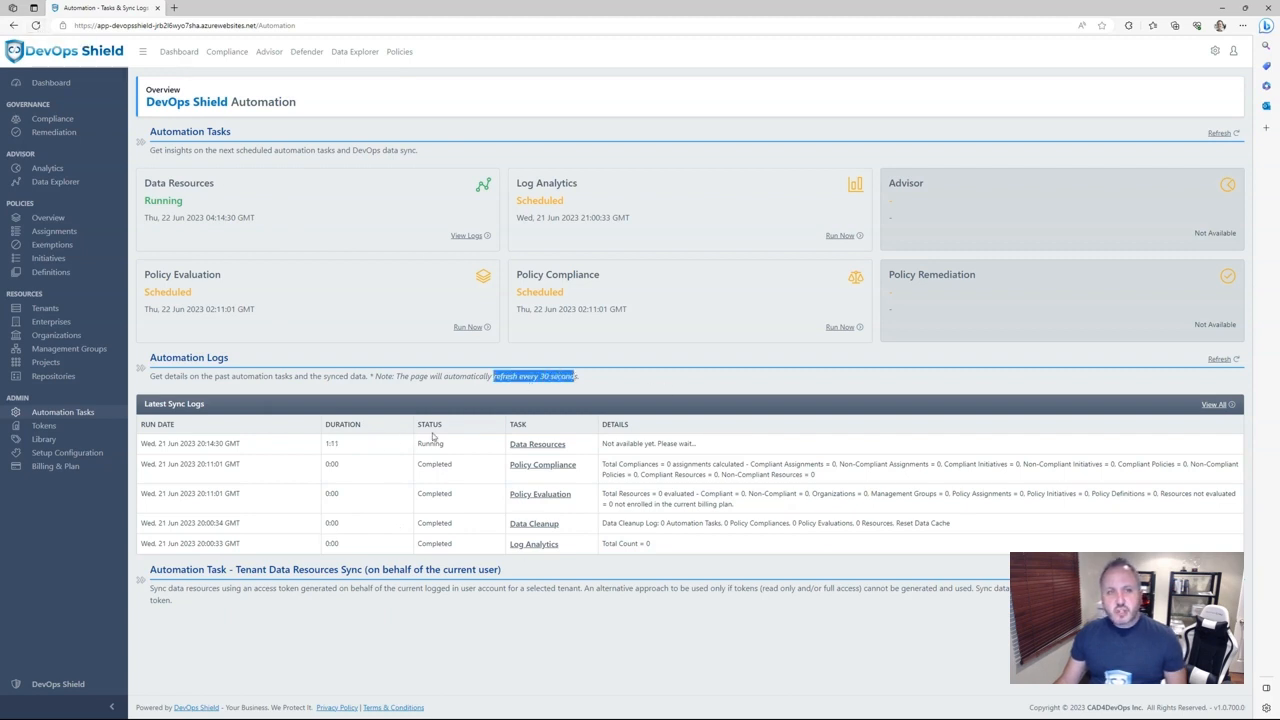
pyautogui.click(468, 330)
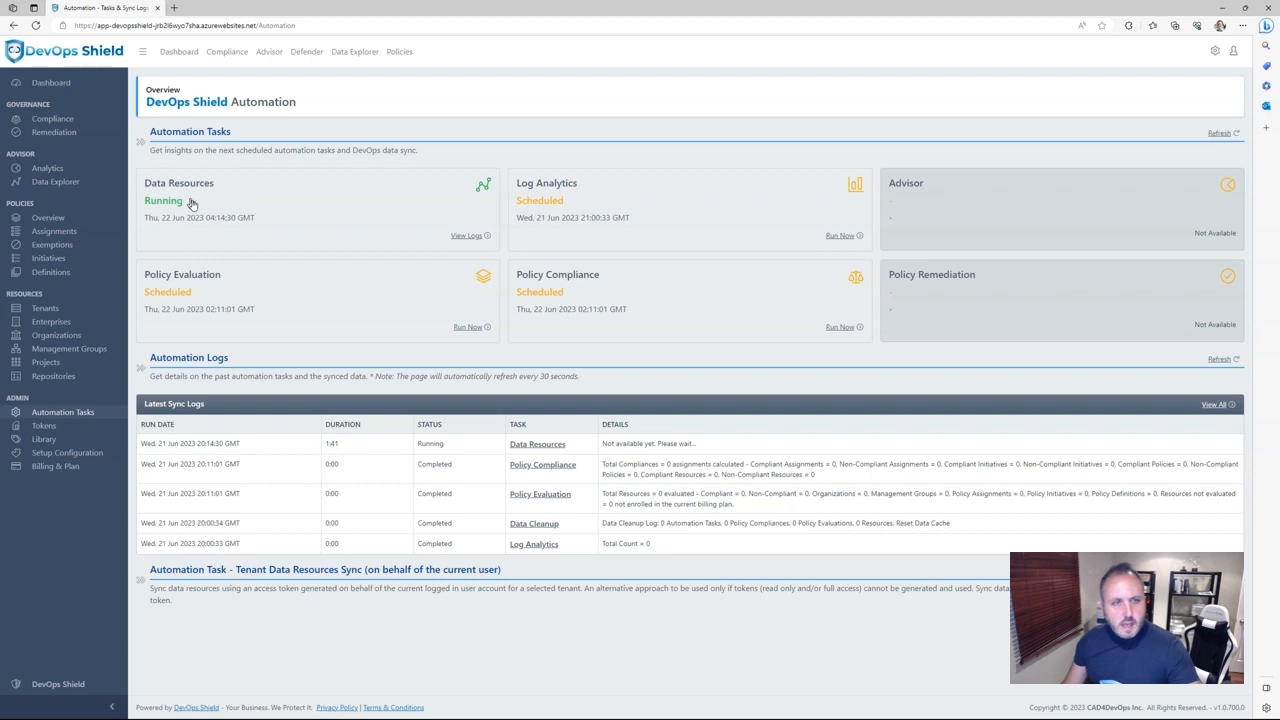
pyautogui.click(38, 27)
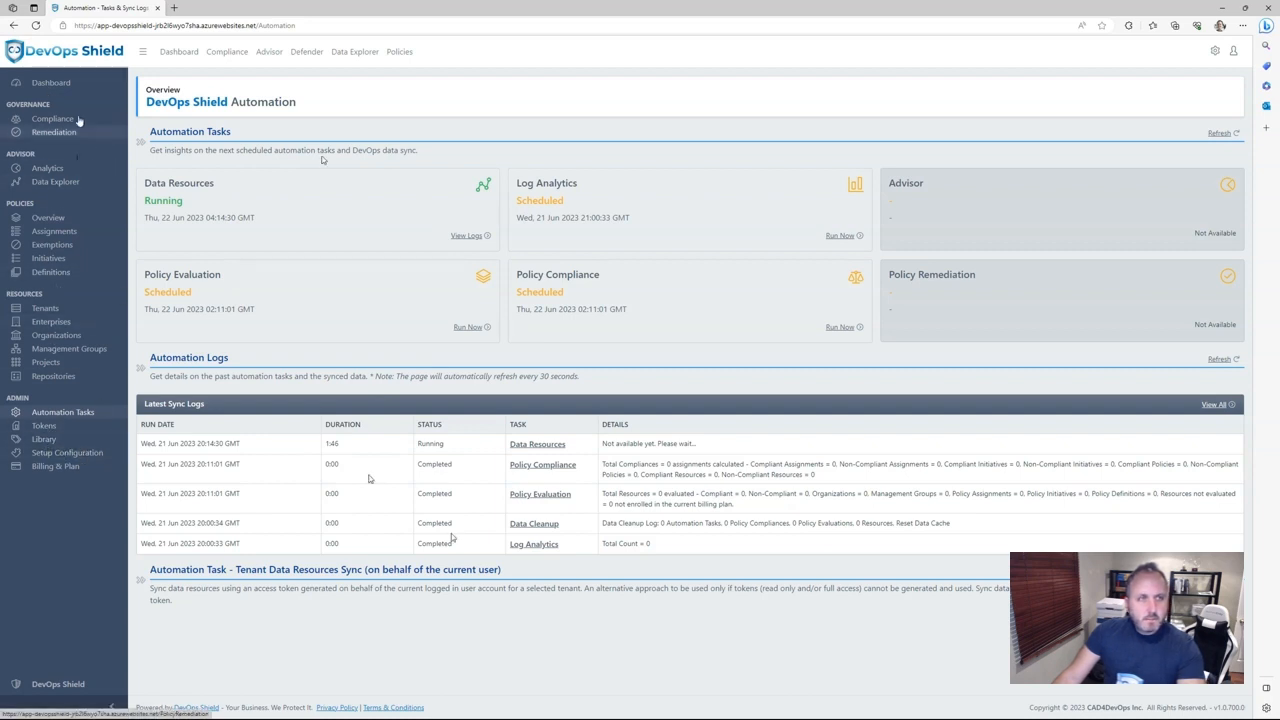
# View the library's policy variables, examine the trusted publisher patterns value, and return to the tokens and secrets list.
pyautogui.click(44, 440)
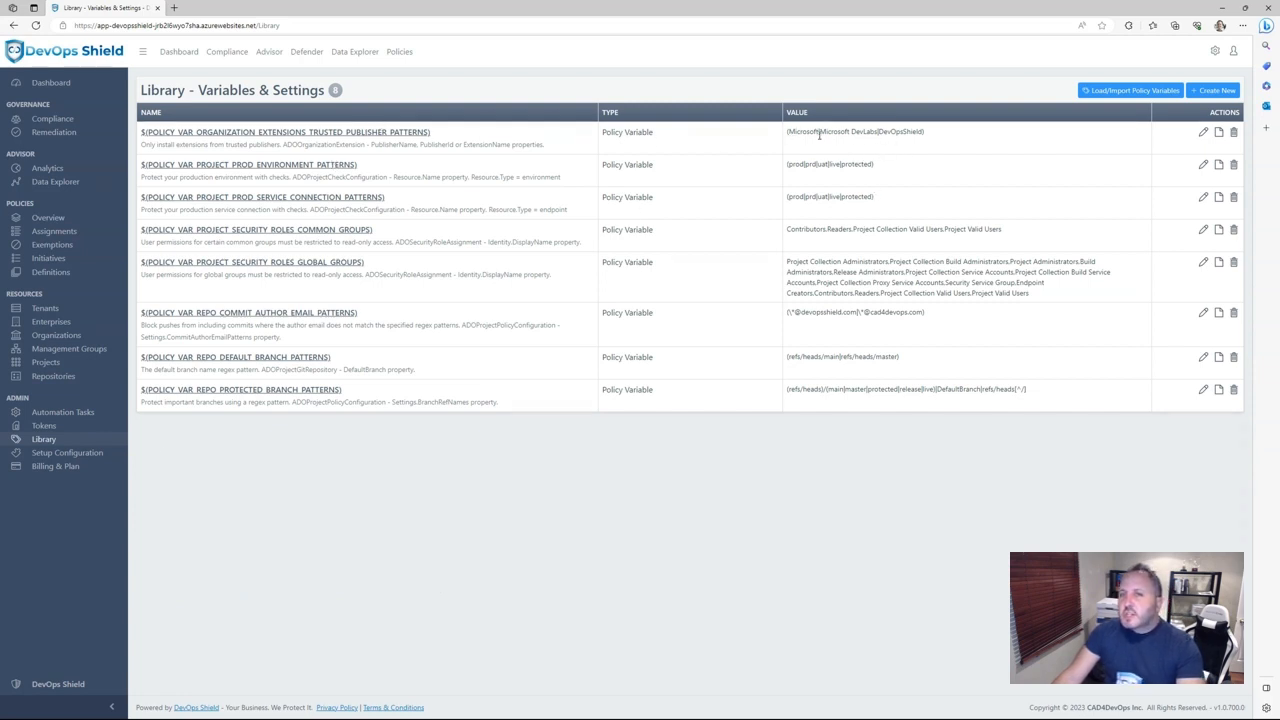
pyautogui.moveTo(815, 133); pyautogui.dragTo(379, 126)
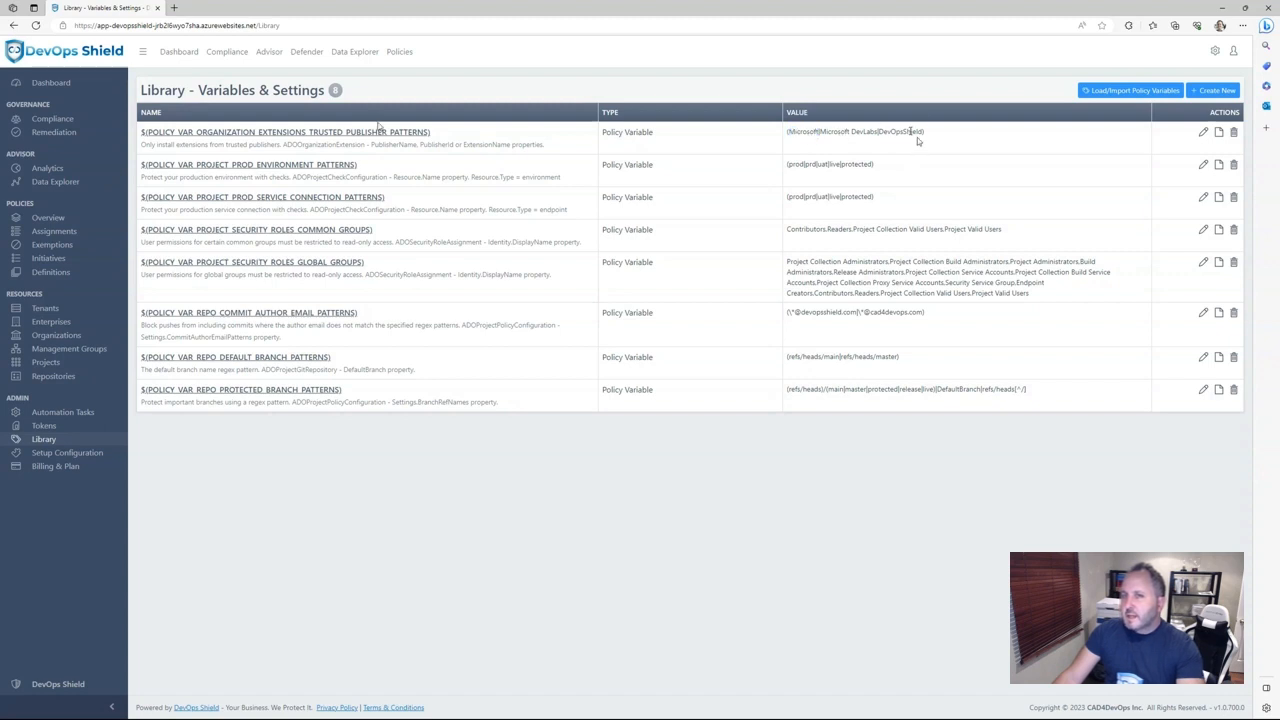
pyautogui.doubleClick(911, 132)
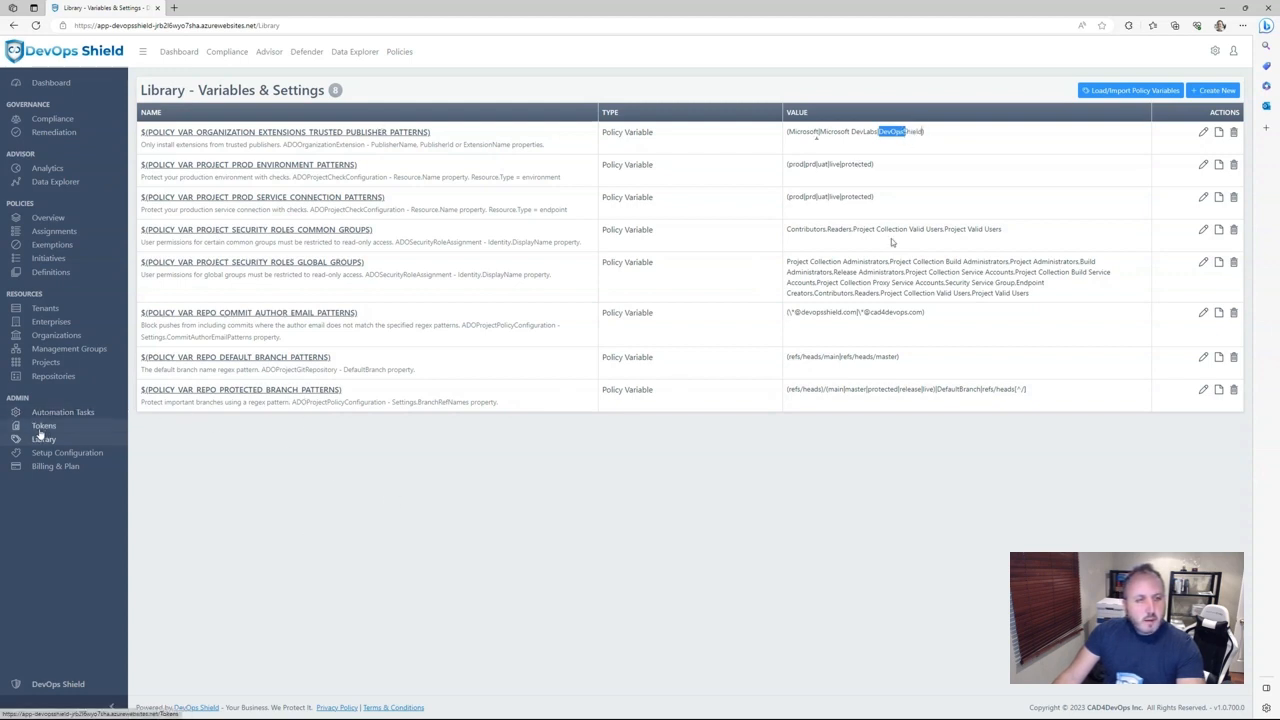
pyautogui.click(40, 430)
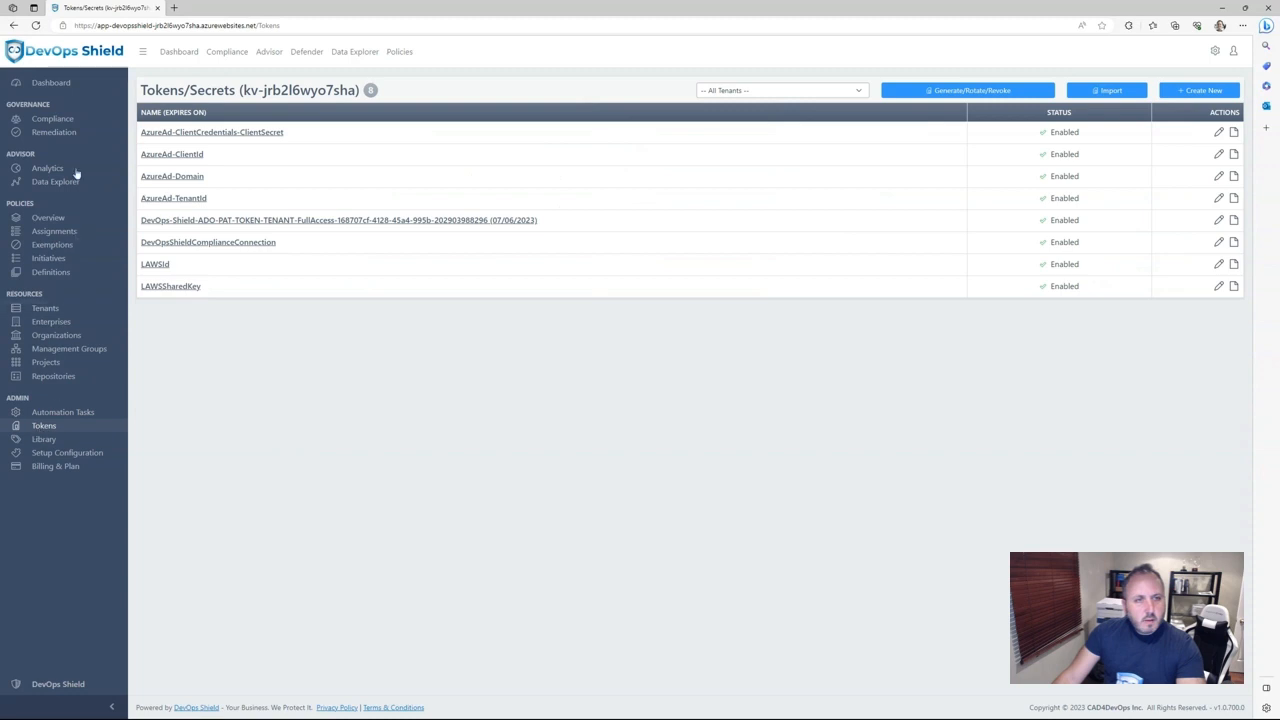
# Read the latest sync log details of the Data Resources and Policy Compliance automation tasks.
pyautogui.click(62, 414)
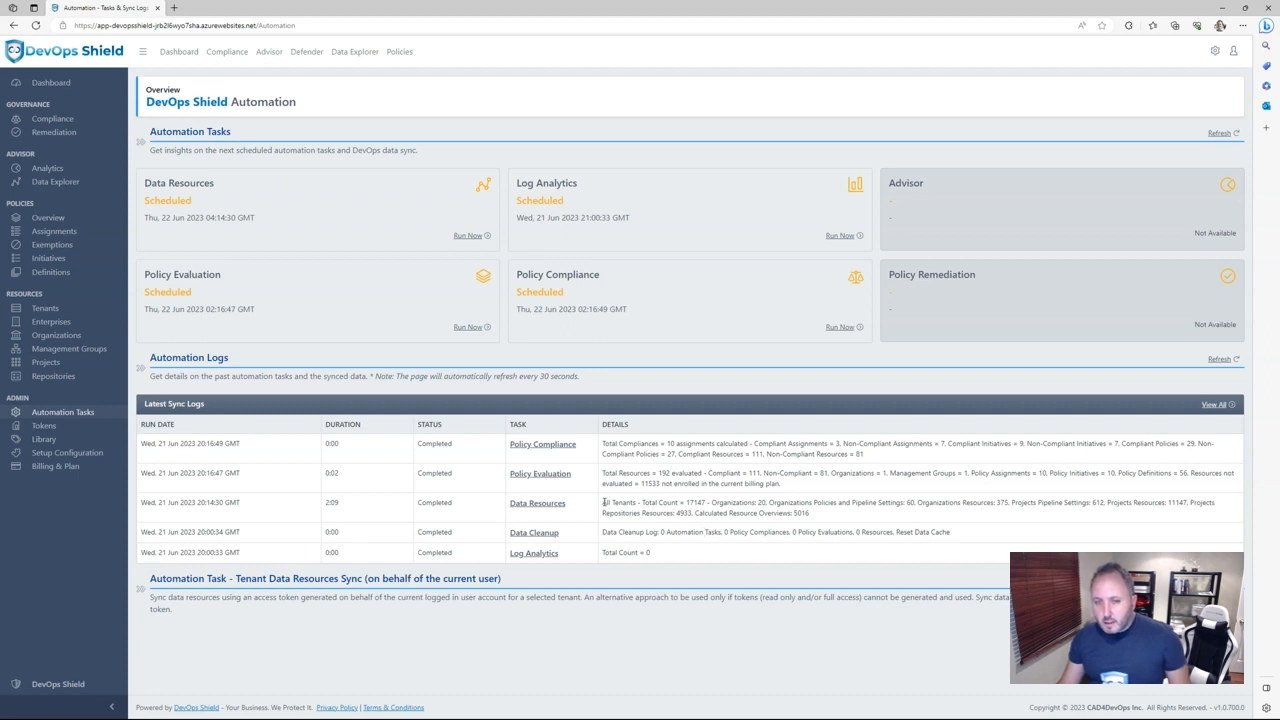
pyautogui.moveTo(604, 503); pyautogui.dragTo(820, 520)
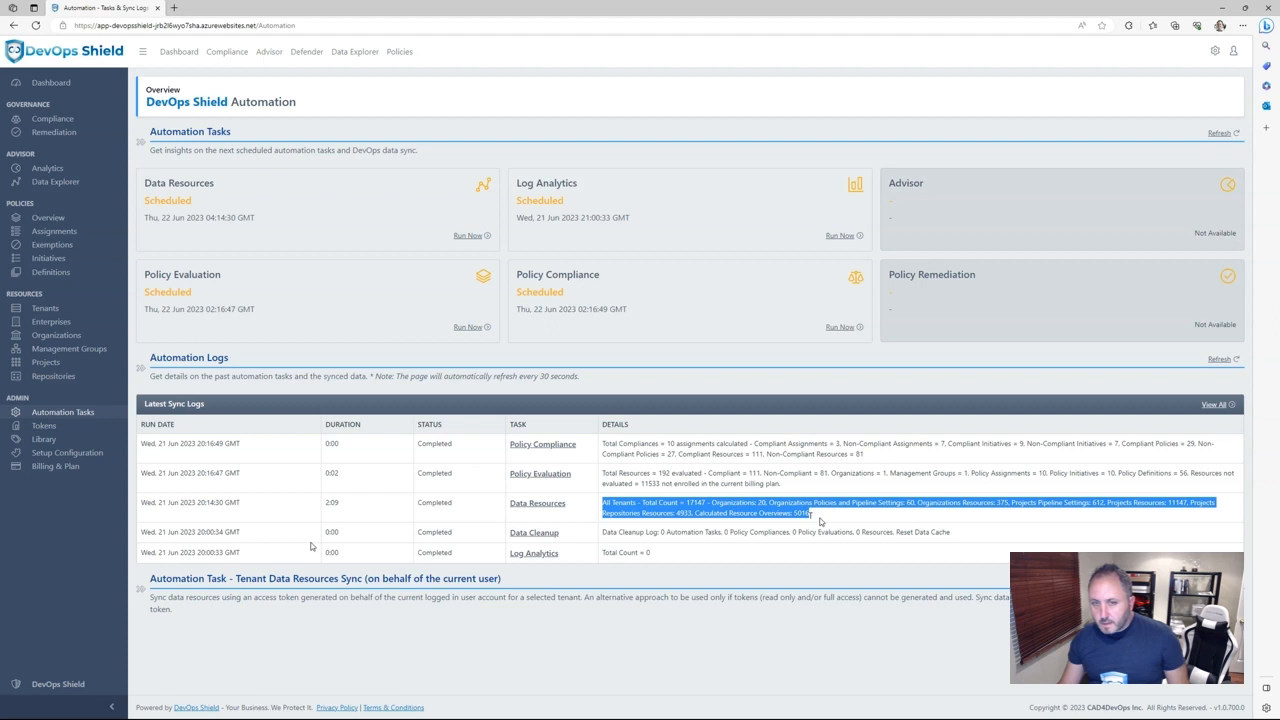
pyautogui.doubleClick(760, 503)
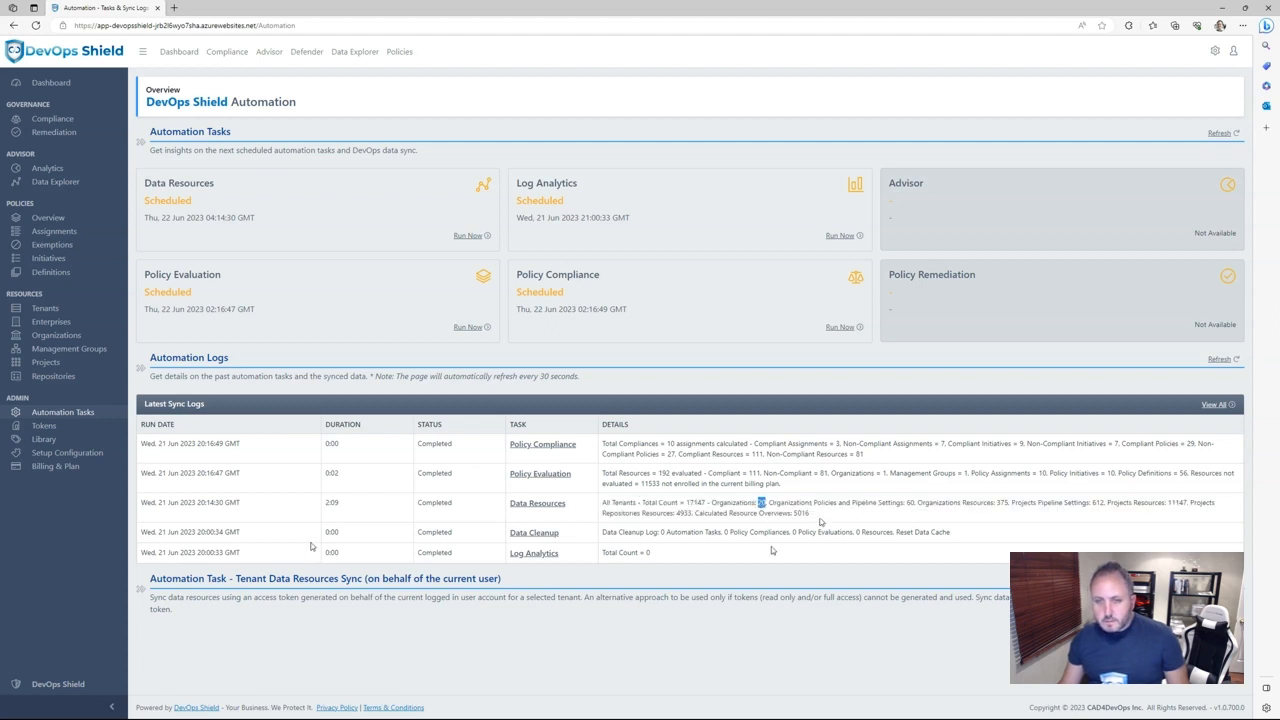
pyautogui.doubleClick(691, 503)
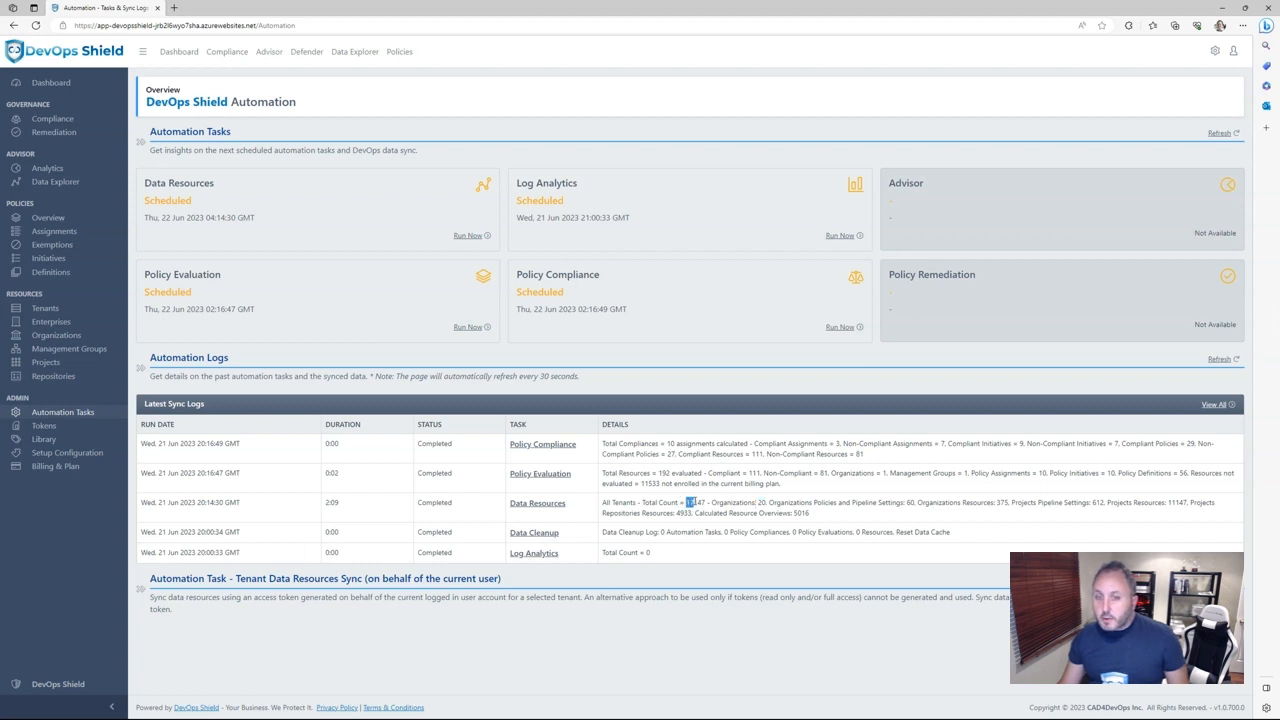
pyautogui.moveTo(692, 503); pyautogui.dragTo(712, 503)
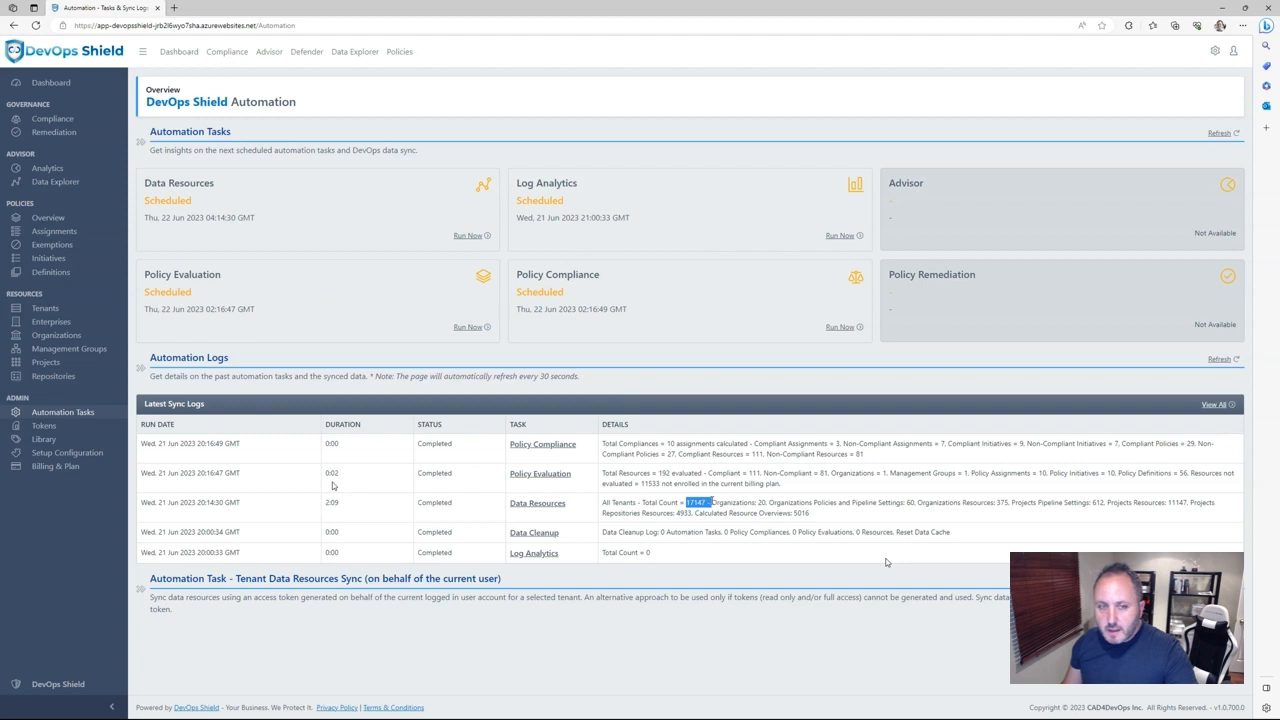
pyautogui.click(603, 443)
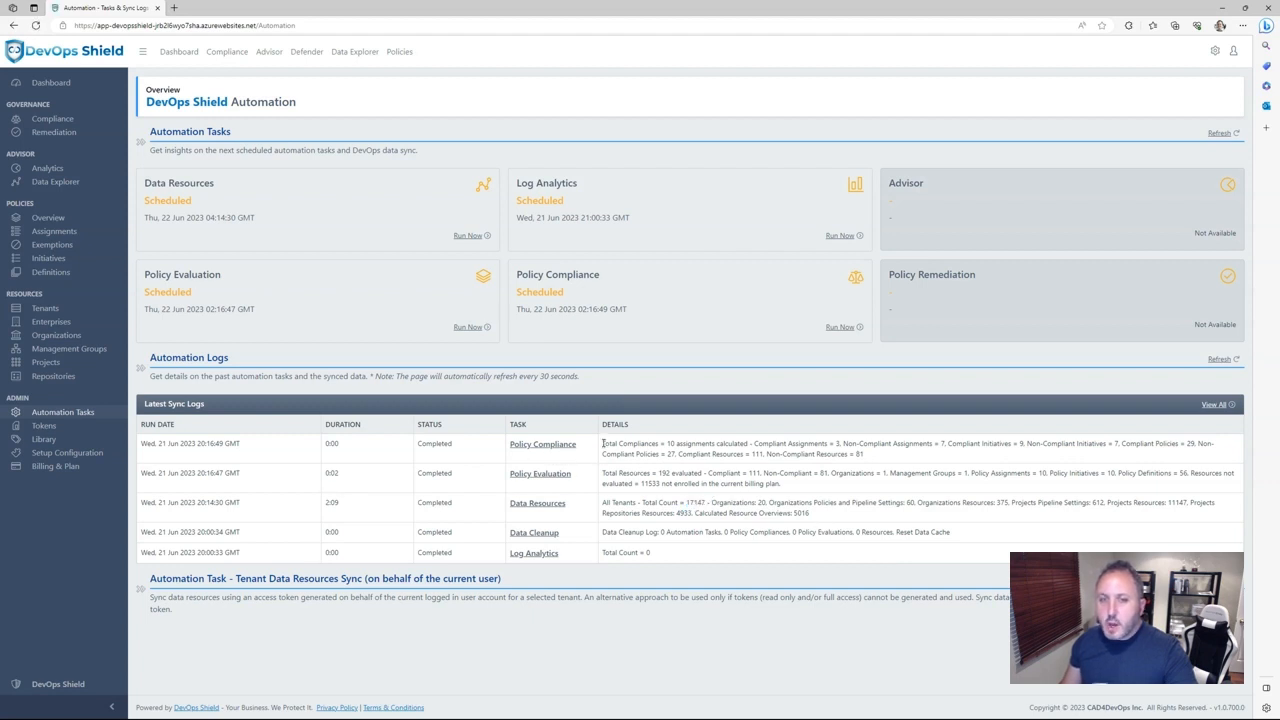
pyautogui.moveTo(603, 443); pyautogui.dragTo(878, 455)
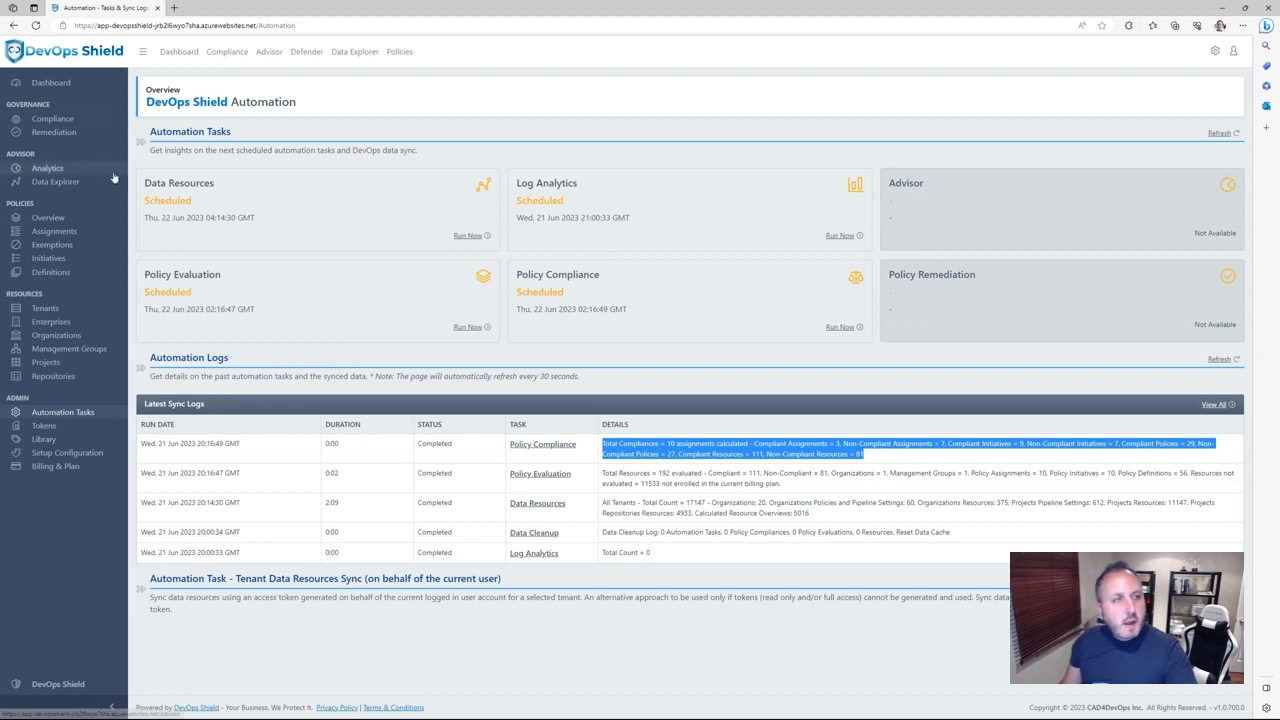
# Open the Data Explorer inventory and examine the top organizations and projects charts and their top 10 summaries.
pyautogui.click(55, 182)
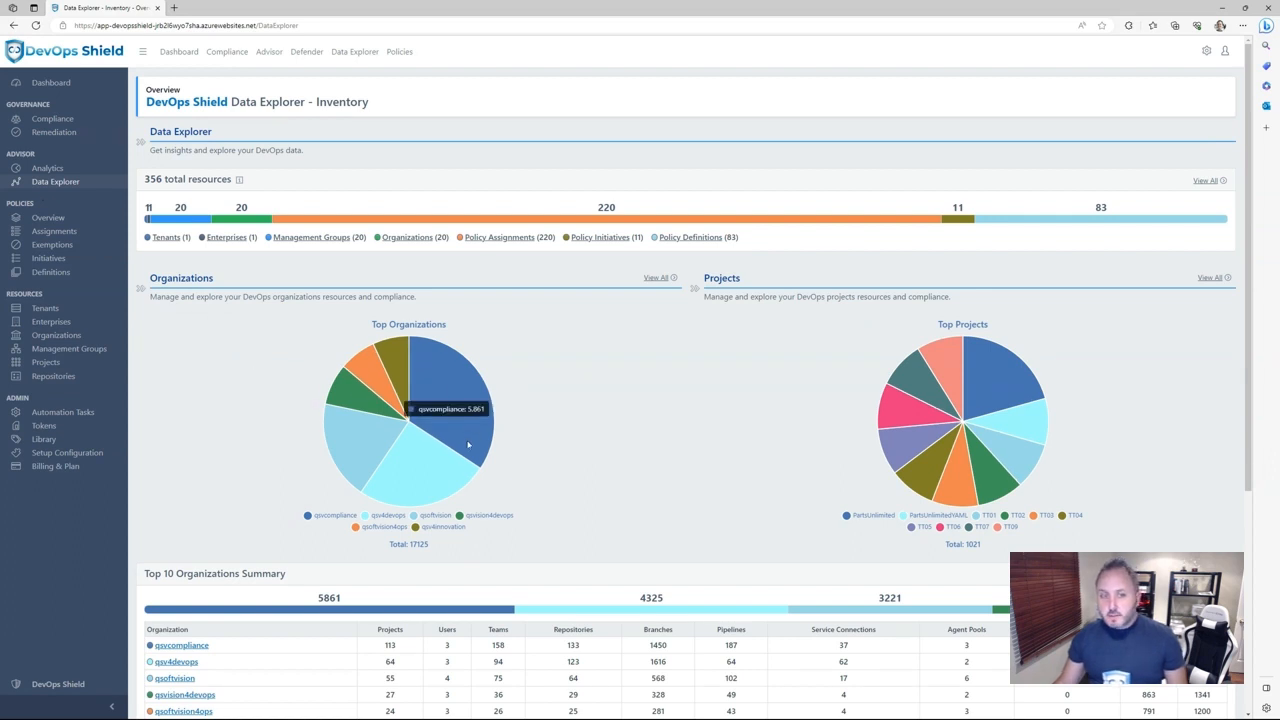
pyautogui.moveTo(445, 453)
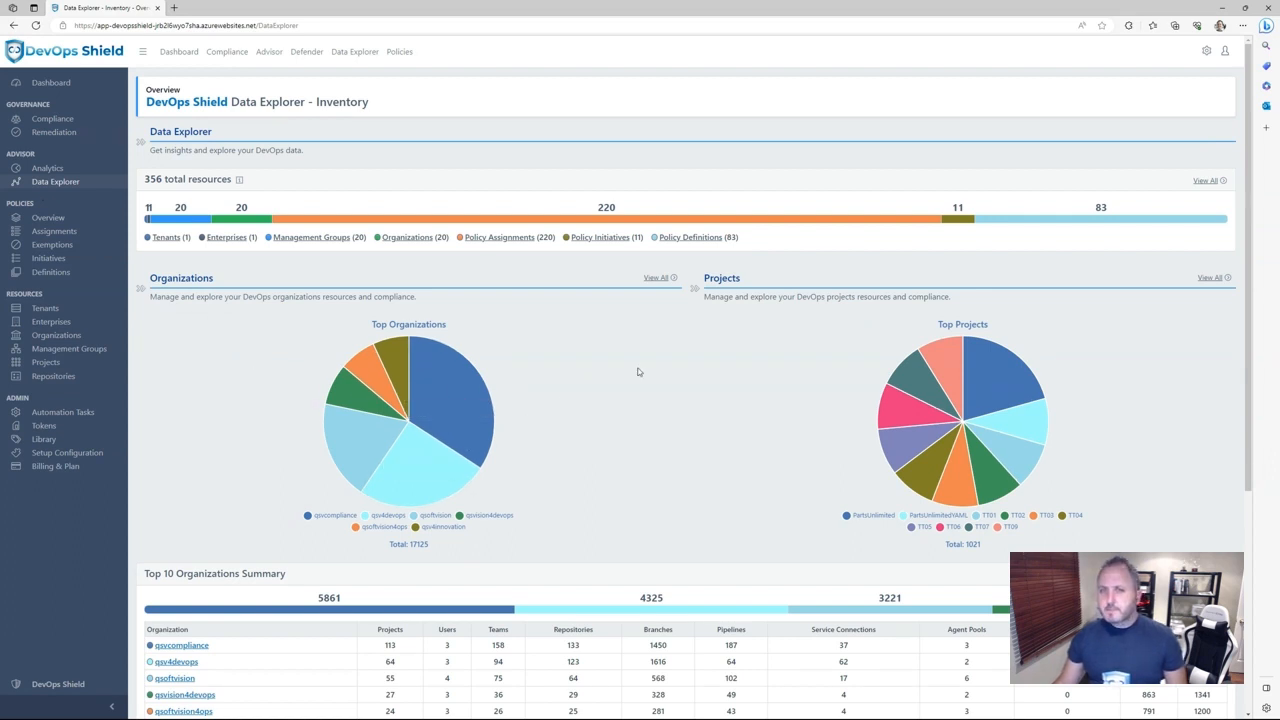
pyautogui.scroll(-2, 709, 350)
pyautogui.scroll(-2, 1060, 252)
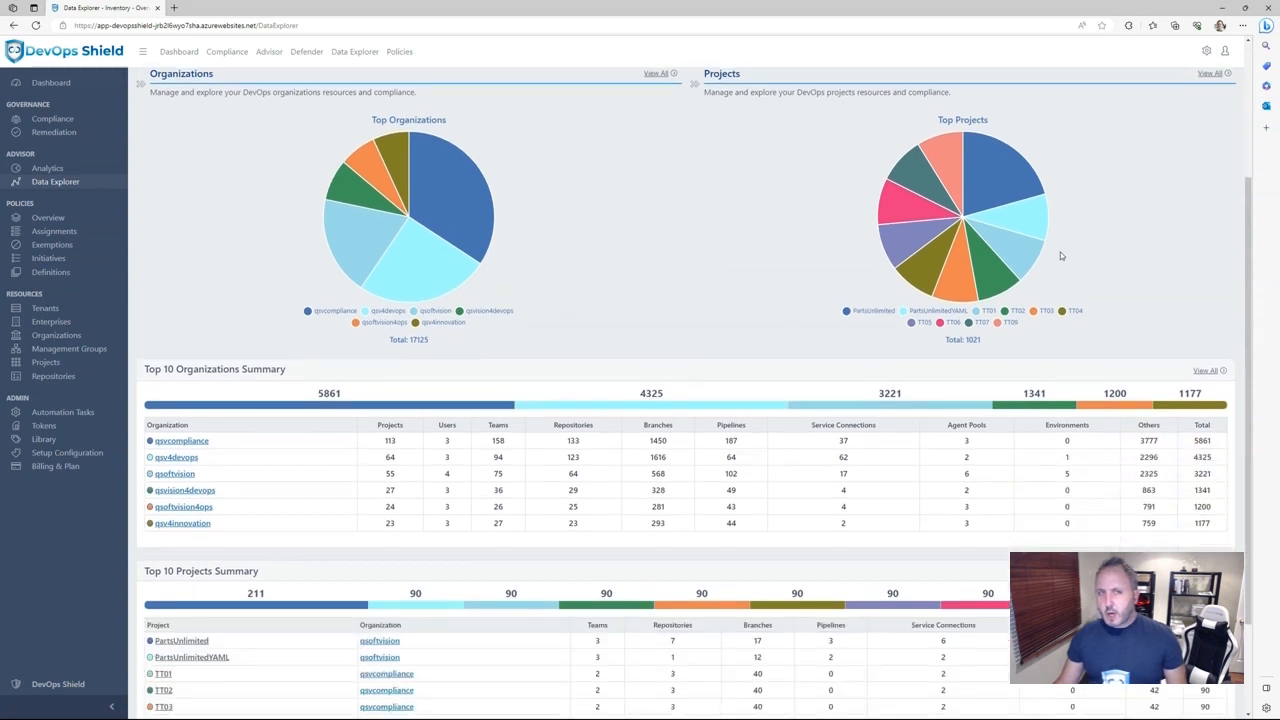
pyautogui.moveTo(1023, 225)
pyautogui.scroll(-3, 765, 525)
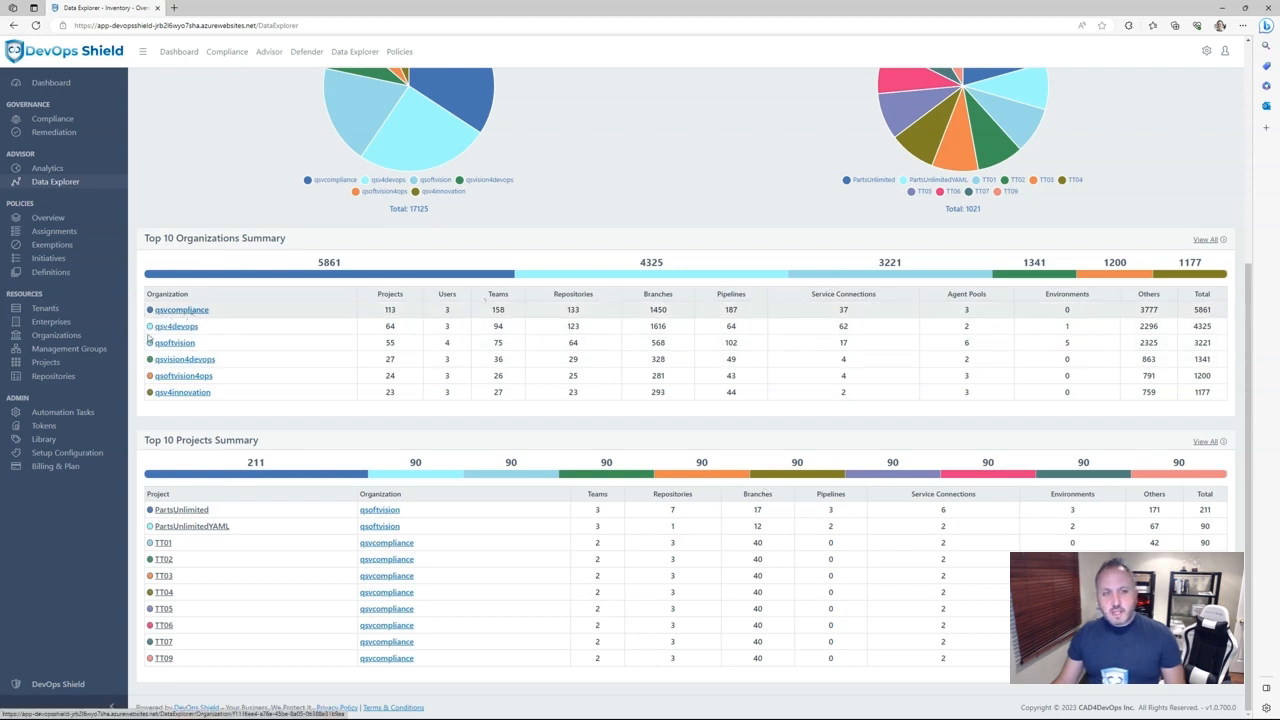
# Open the qsvcompliance organization's inventory and view the resource types available for filtering, leaving all types selected.
pyautogui.click(184, 310)
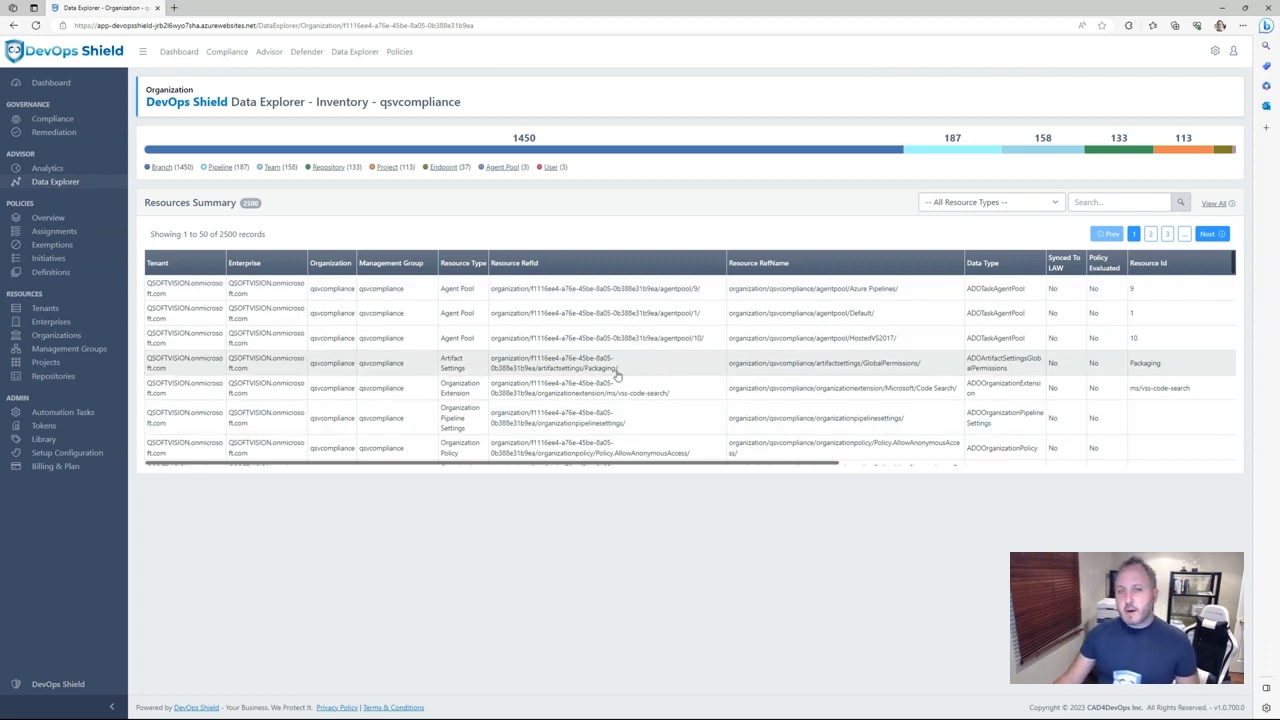
pyautogui.click(1054, 204)
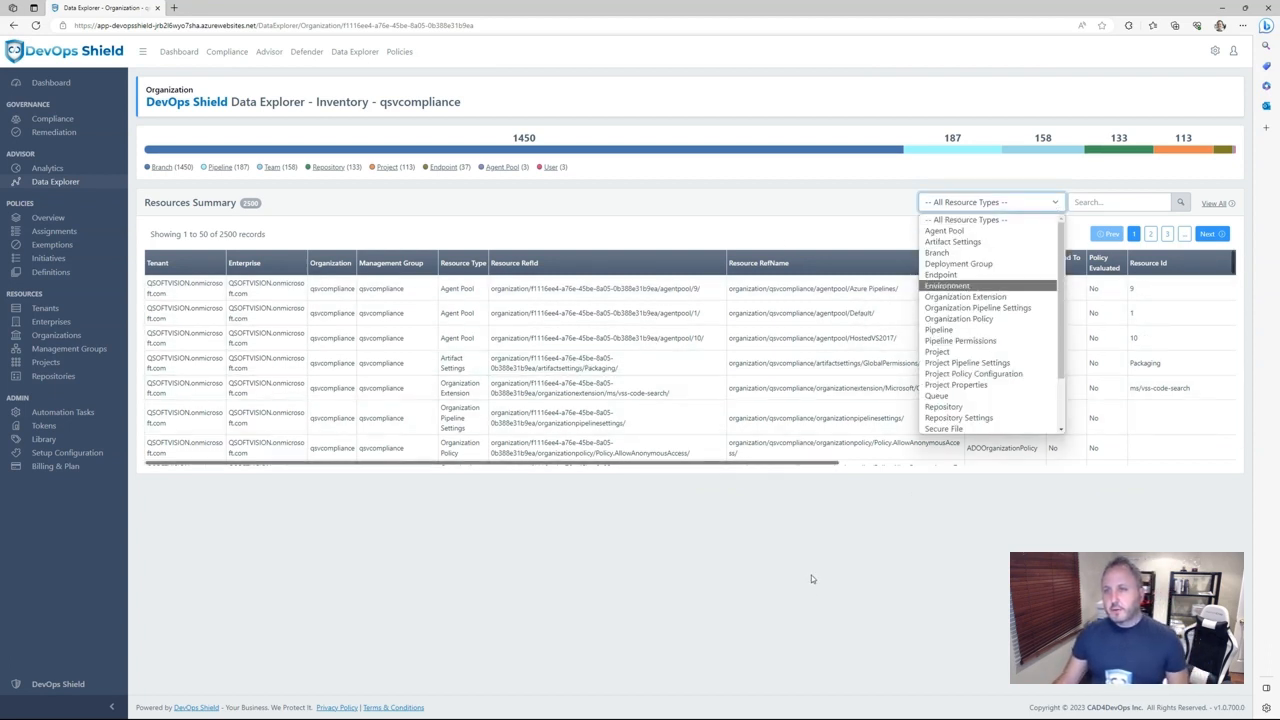
pyautogui.click(770, 565)
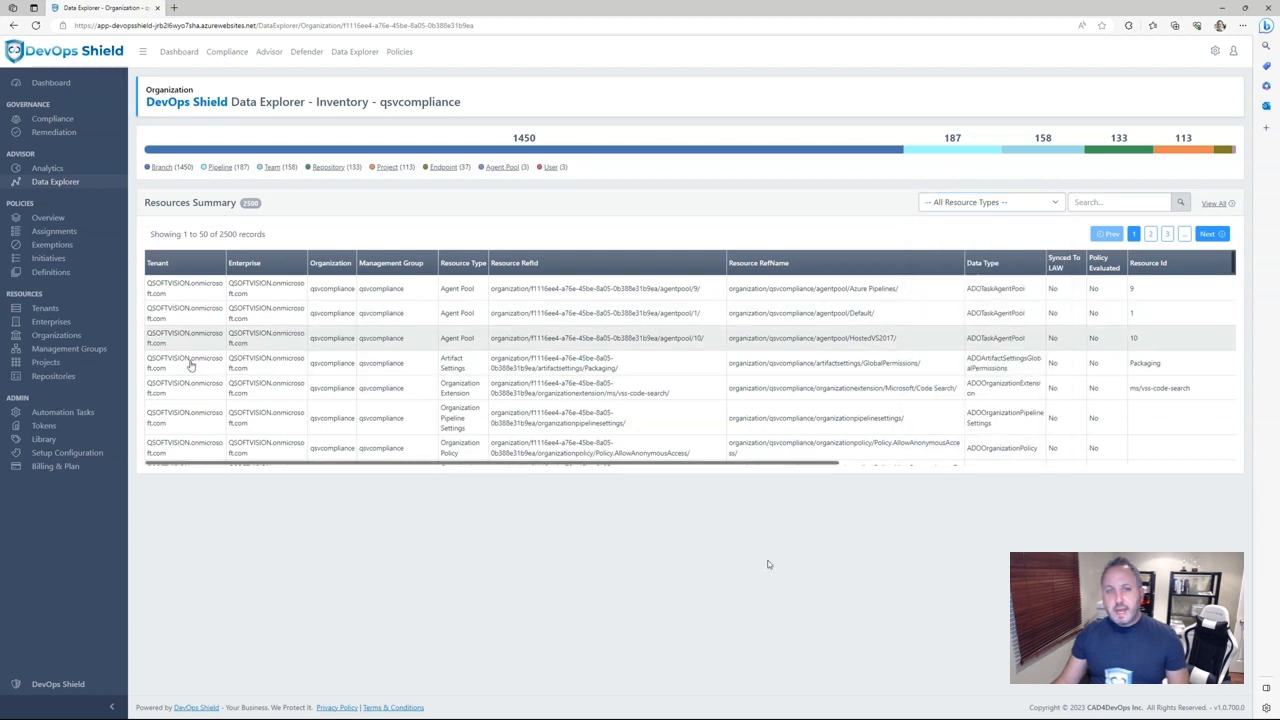
# Open the HostedVS2017 agent pool's resource details, read through its properties, JSON data and request information, and close them.
pyautogui.click(688, 338)
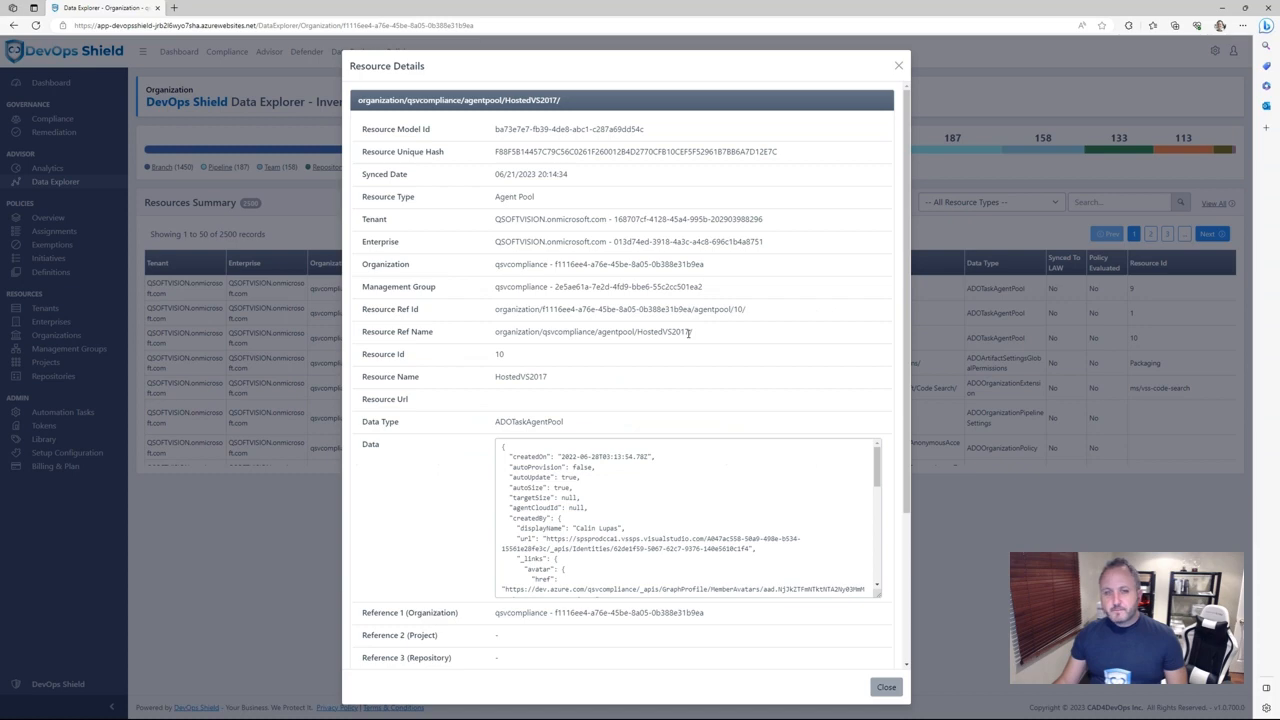
pyautogui.scroll(-1, 690, 342)
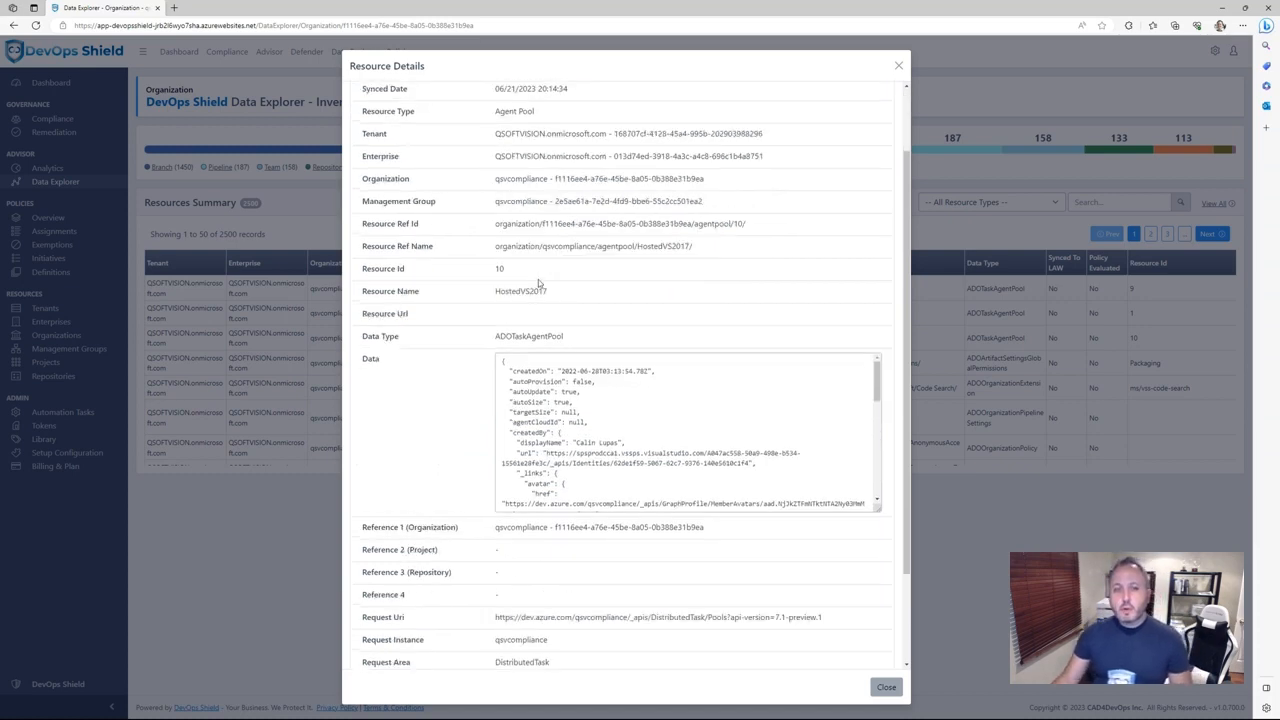
pyautogui.scroll(1, 538, 279)
pyautogui.scroll(-2, 538, 280)
pyautogui.scroll(1, 538, 281)
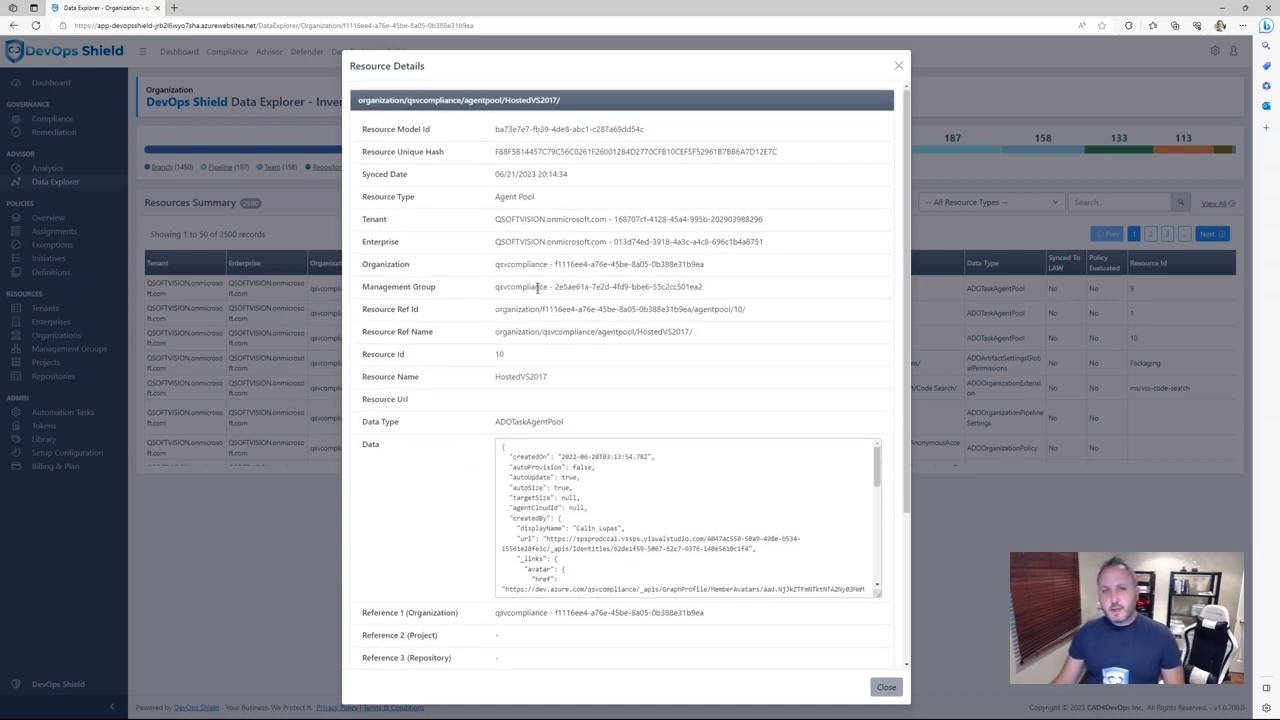
pyautogui.scroll(-2, 631, 325)
pyautogui.scroll(2, 631, 325)
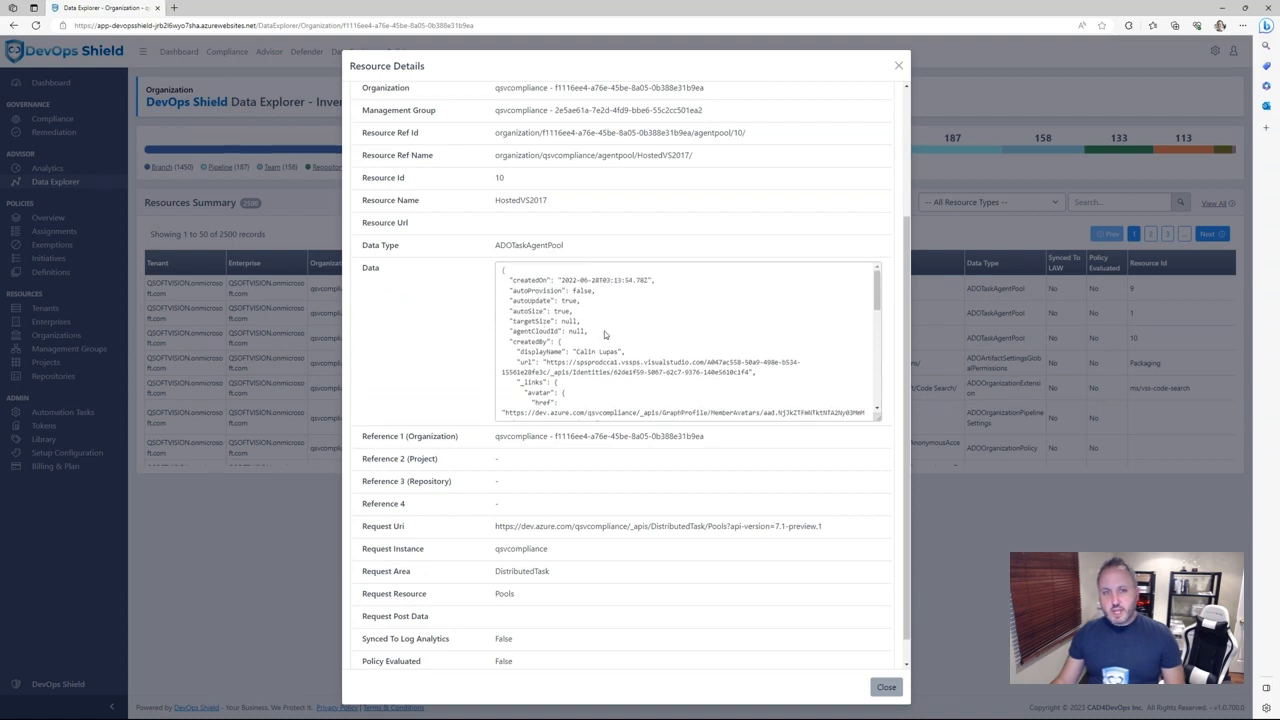
pyautogui.scroll(-2, 579, 323)
pyautogui.scroll(-4, 579, 323)
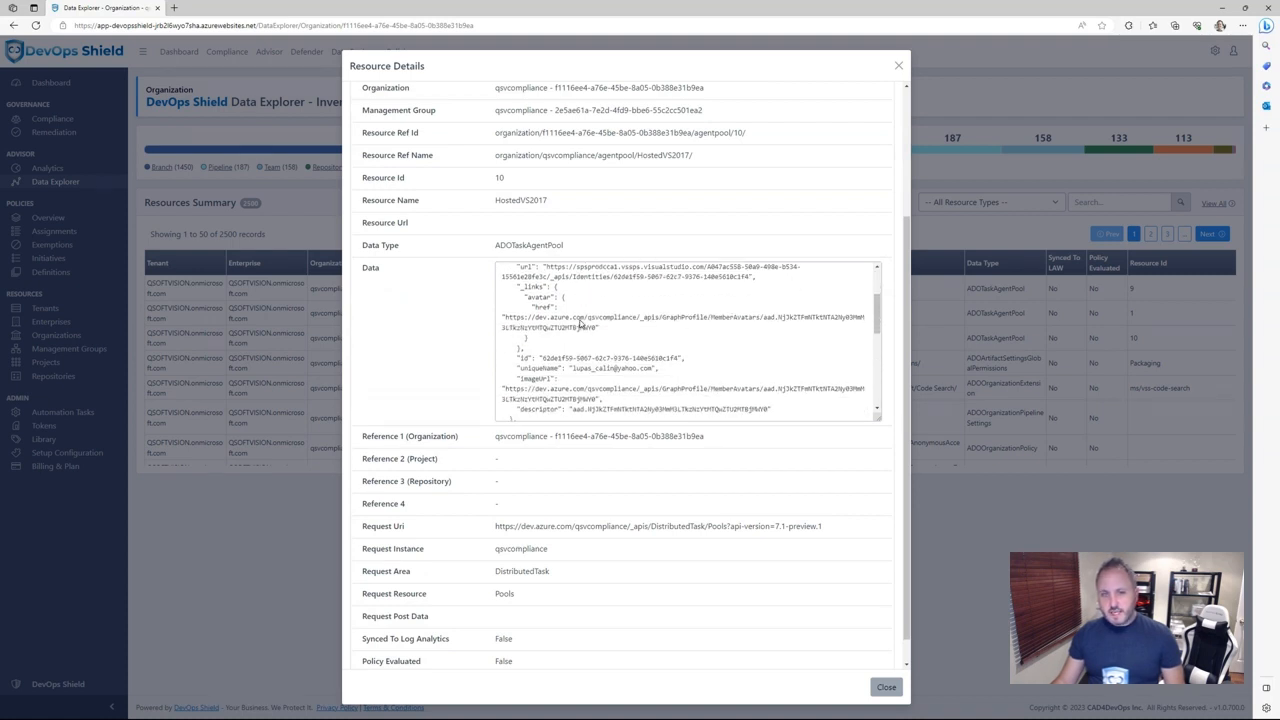
pyautogui.scroll(-5, 579, 322)
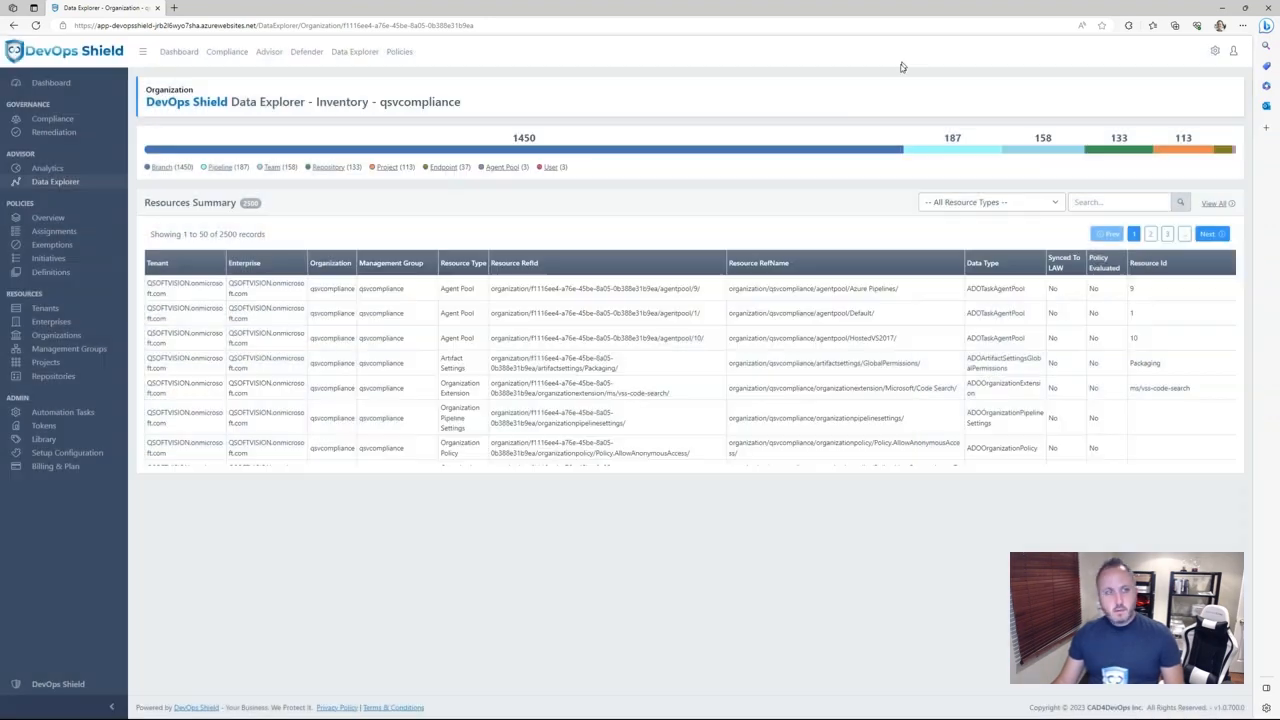
pyautogui.click(898, 65)
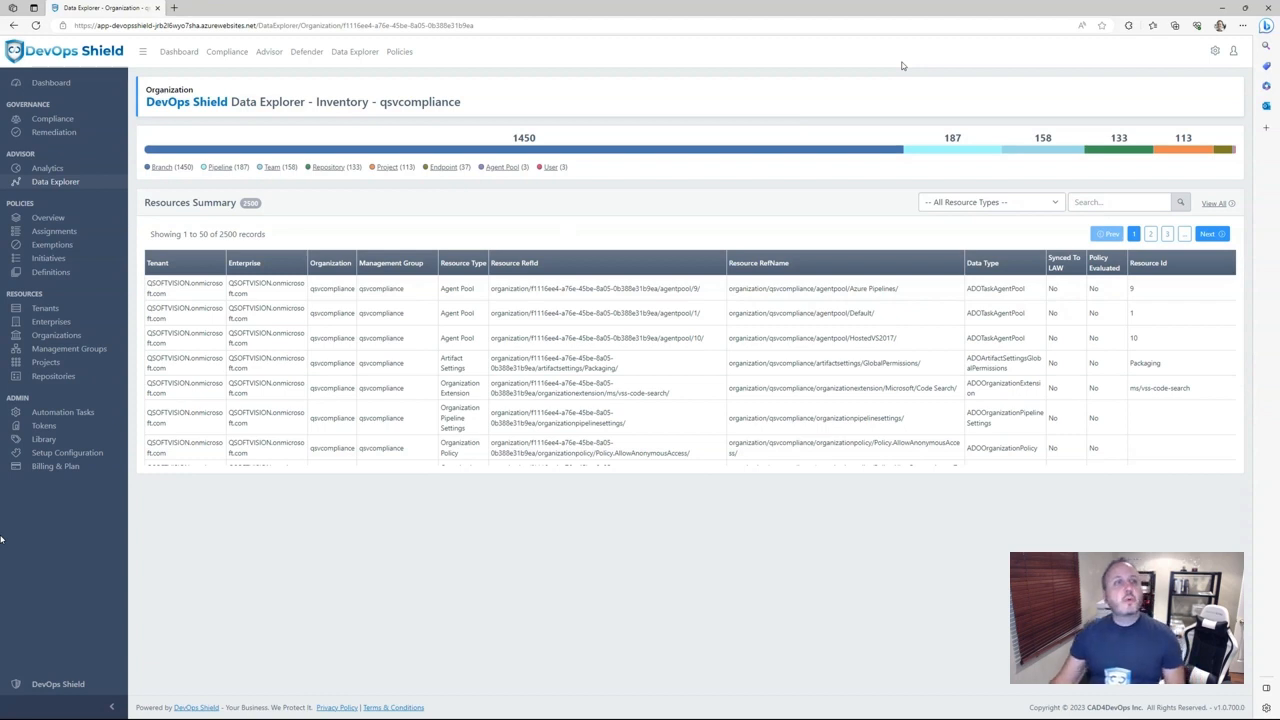
# Open the Compliance overview and examine the compliance scores, the assignments' compliance states and the policy evaluations list.
pyautogui.click(53, 120)
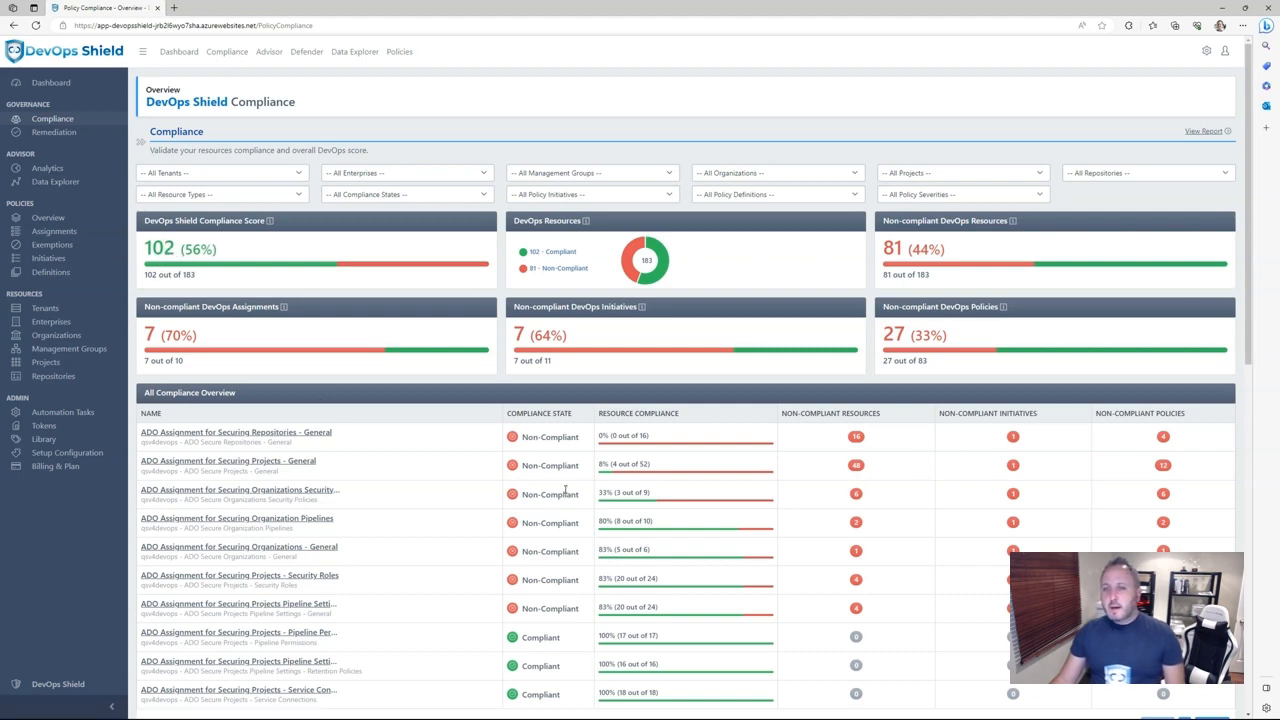
pyautogui.scroll(-1, 580, 490)
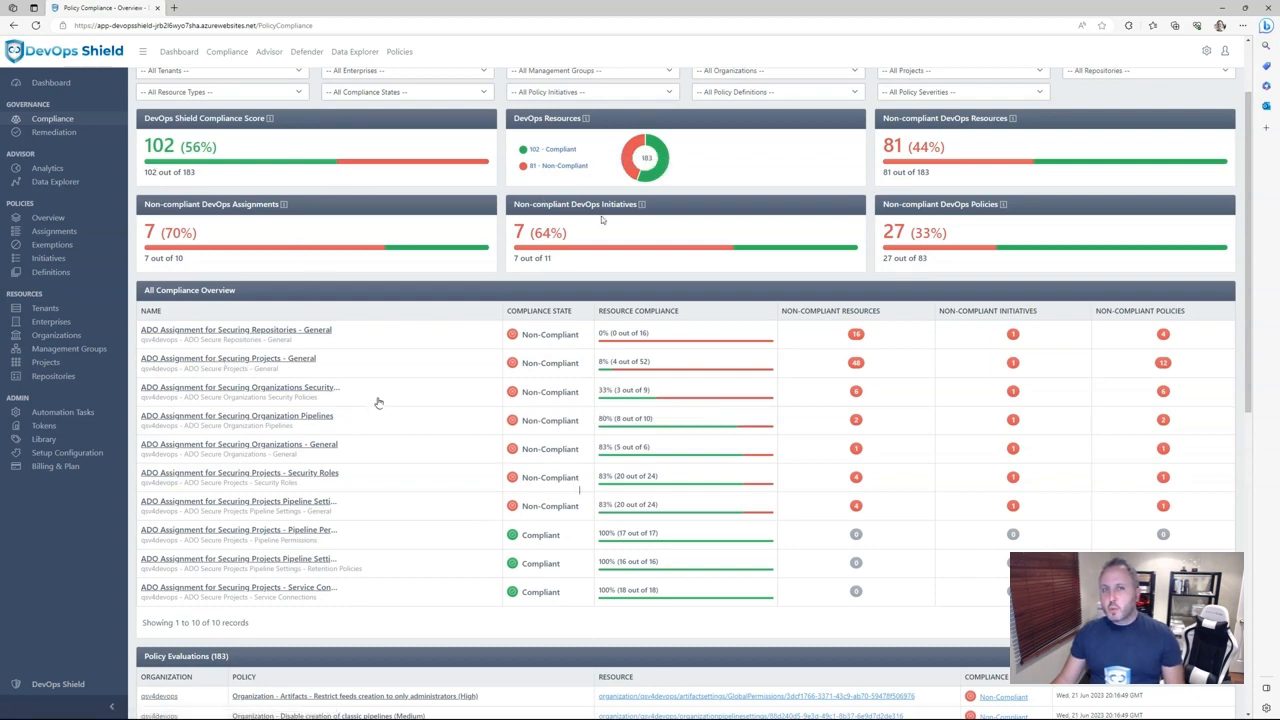
pyautogui.scroll(2, 634, 458)
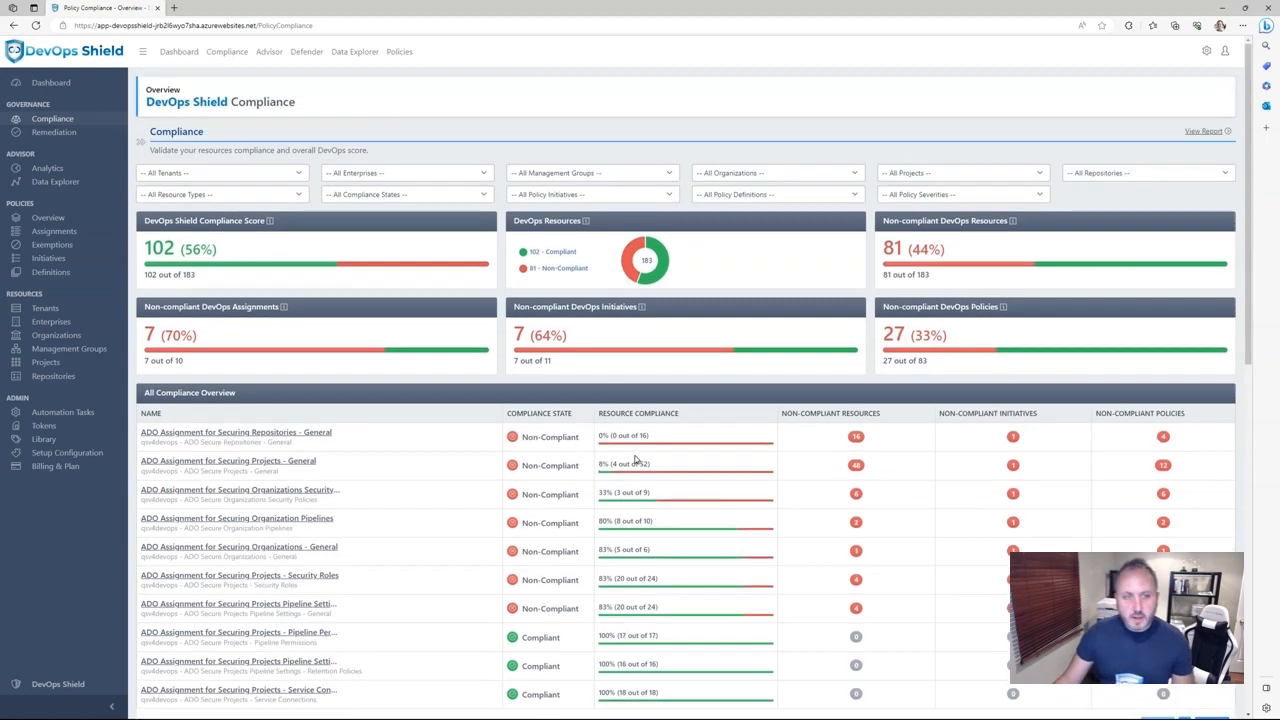
pyautogui.scroll(-1, 634, 458)
pyautogui.scroll(-1, 634, 458)
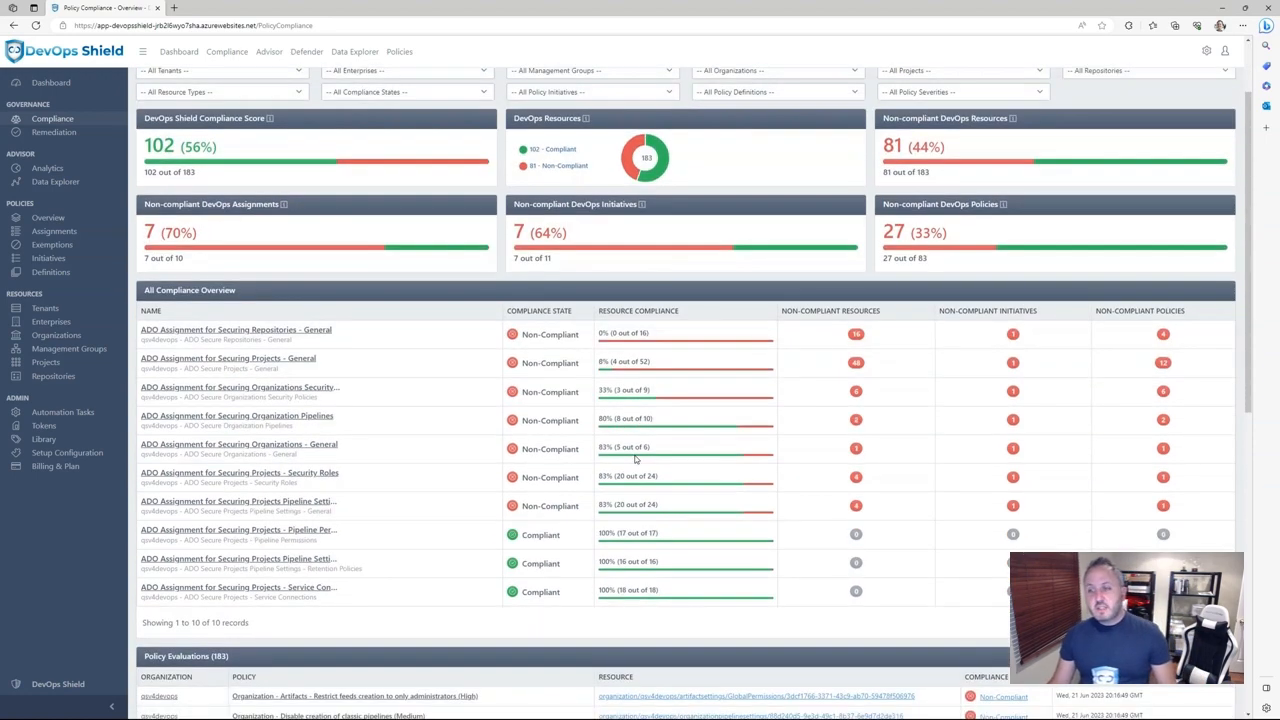
pyautogui.scroll(-4, 634, 458)
pyautogui.scroll(-1, 635, 464)
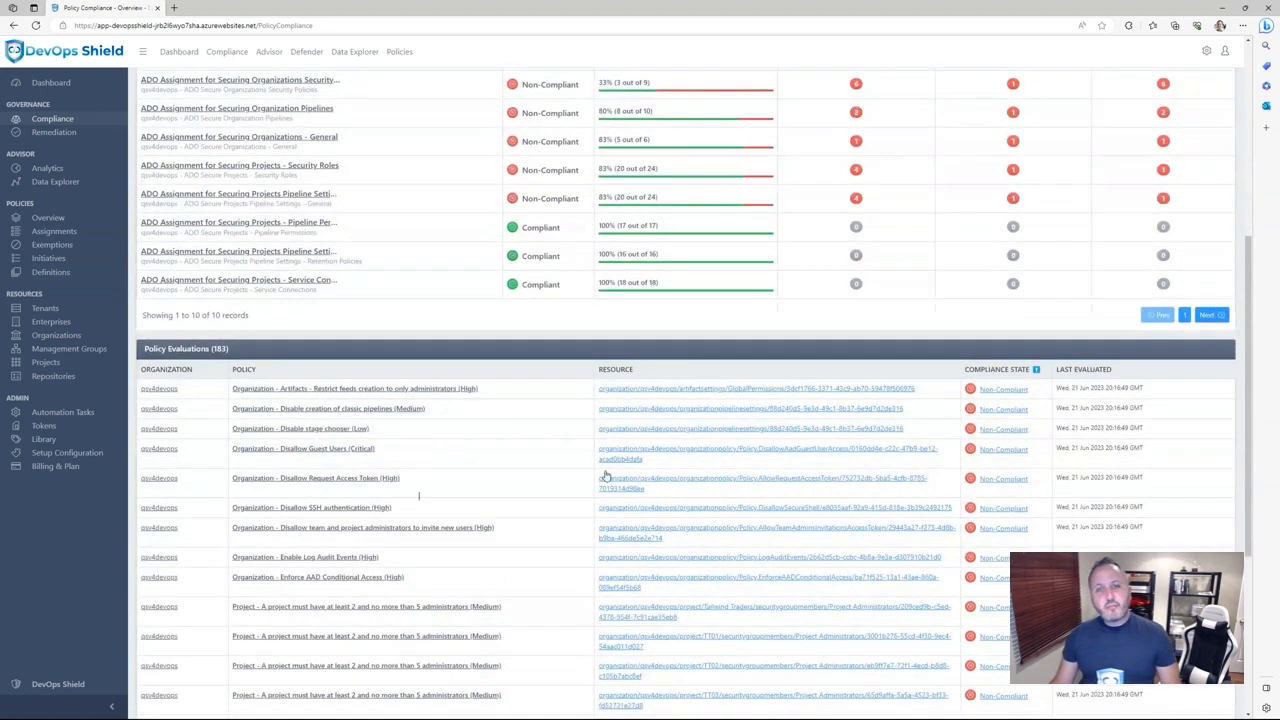
# Open the Disallow Guest Users (Critical) policy definition from the policy evaluations and highlight its recommended remediation steps.
pyautogui.scroll(-2, 421, 498)
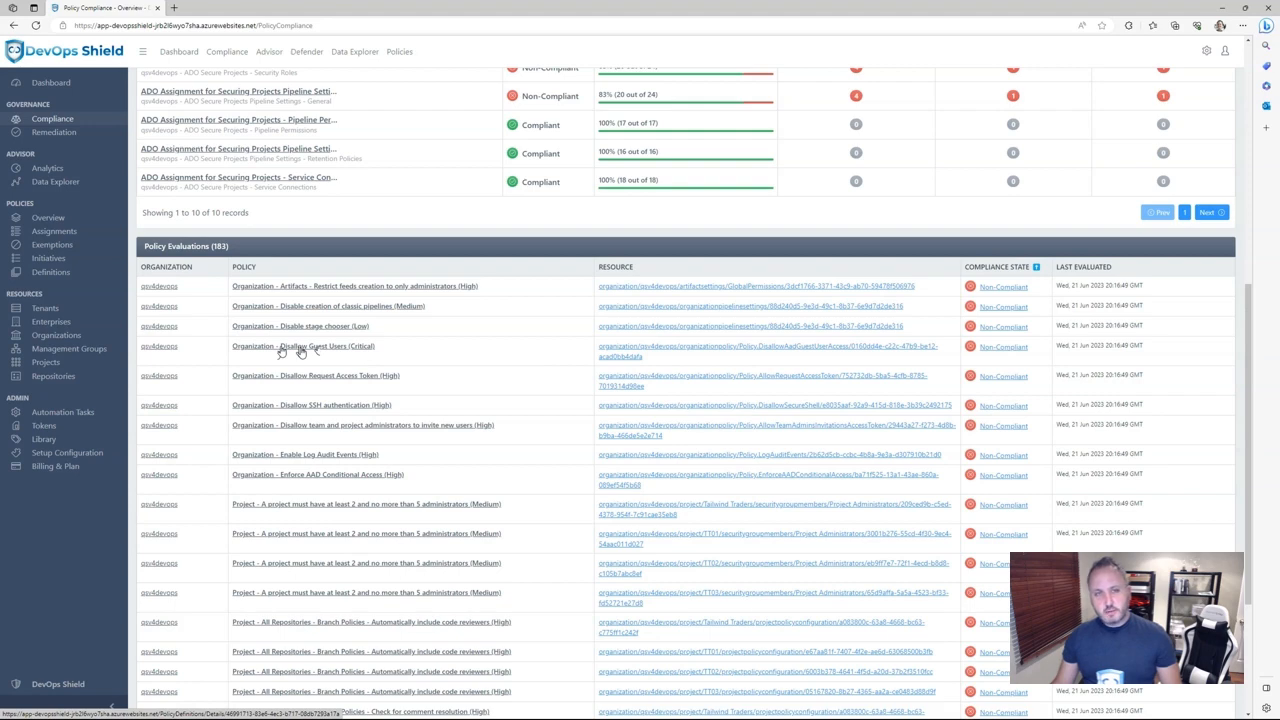
pyautogui.click(300, 348)
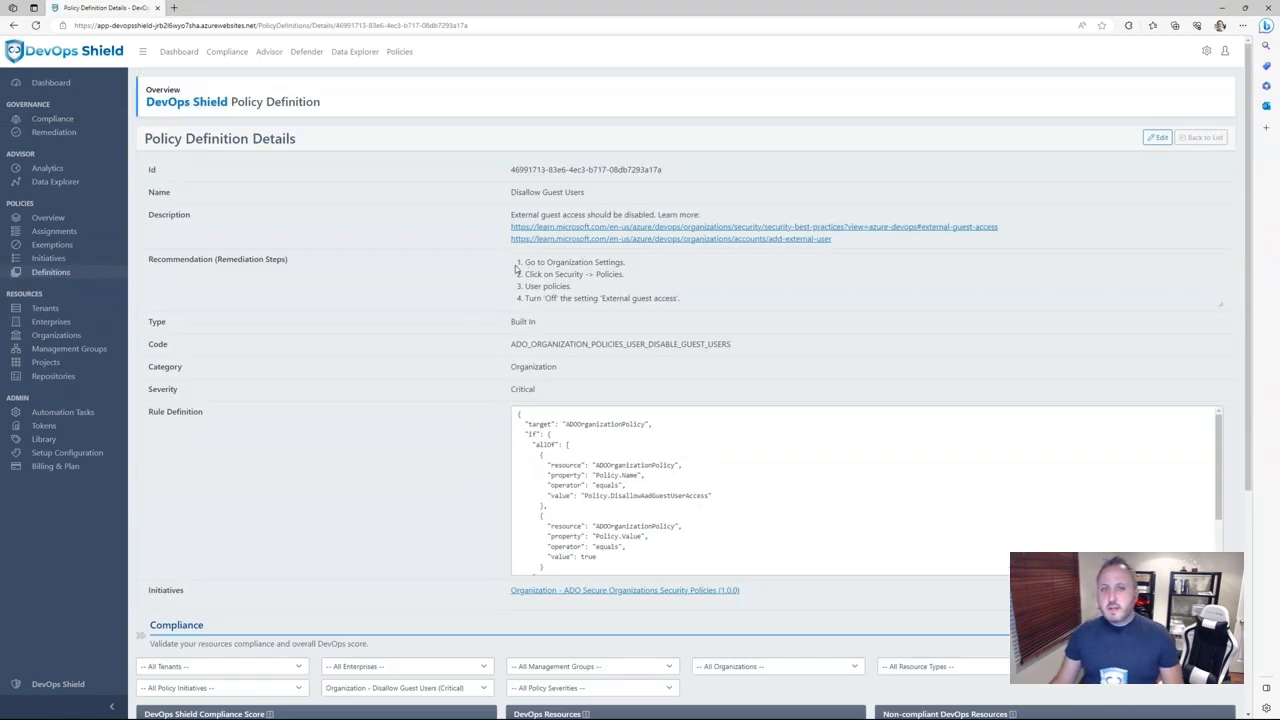
pyautogui.moveTo(521, 265); pyautogui.dragTo(684, 300)
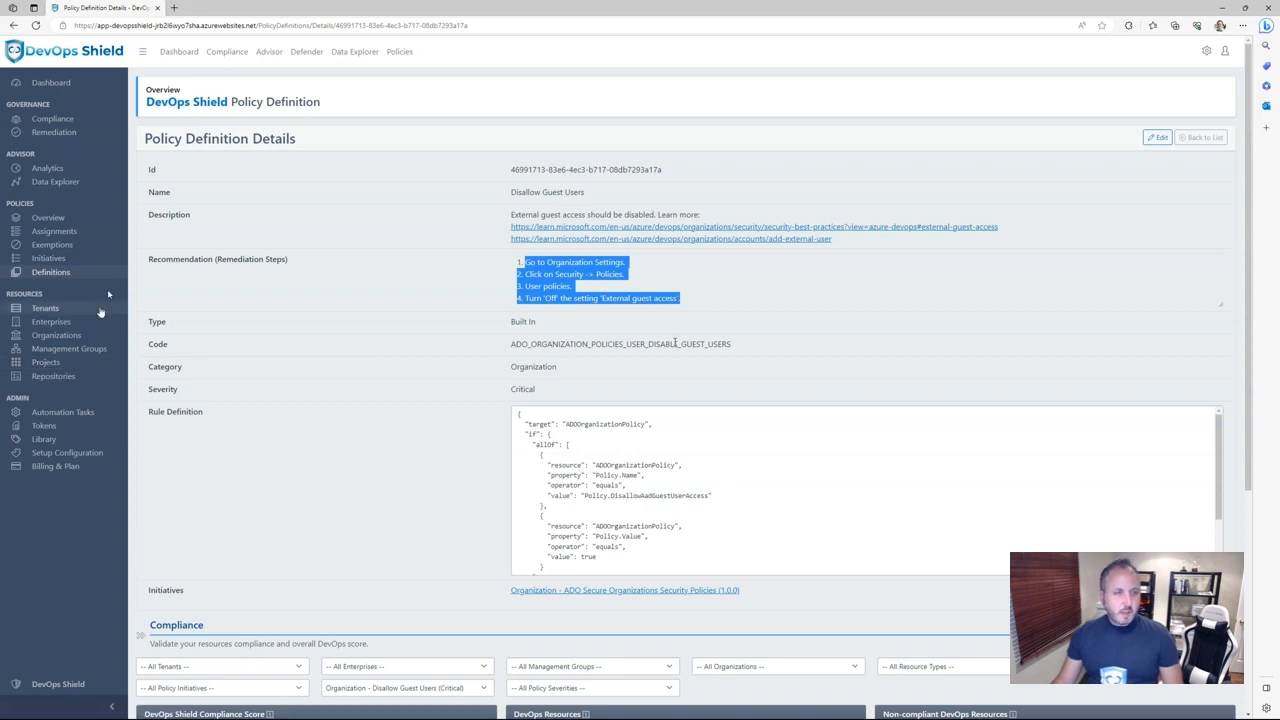
# Open the Billing & Plan summary and examine the Freemium plan details, available DevOps inventory and the plan recommendation based on inventory size.
pyautogui.click(30, 474)
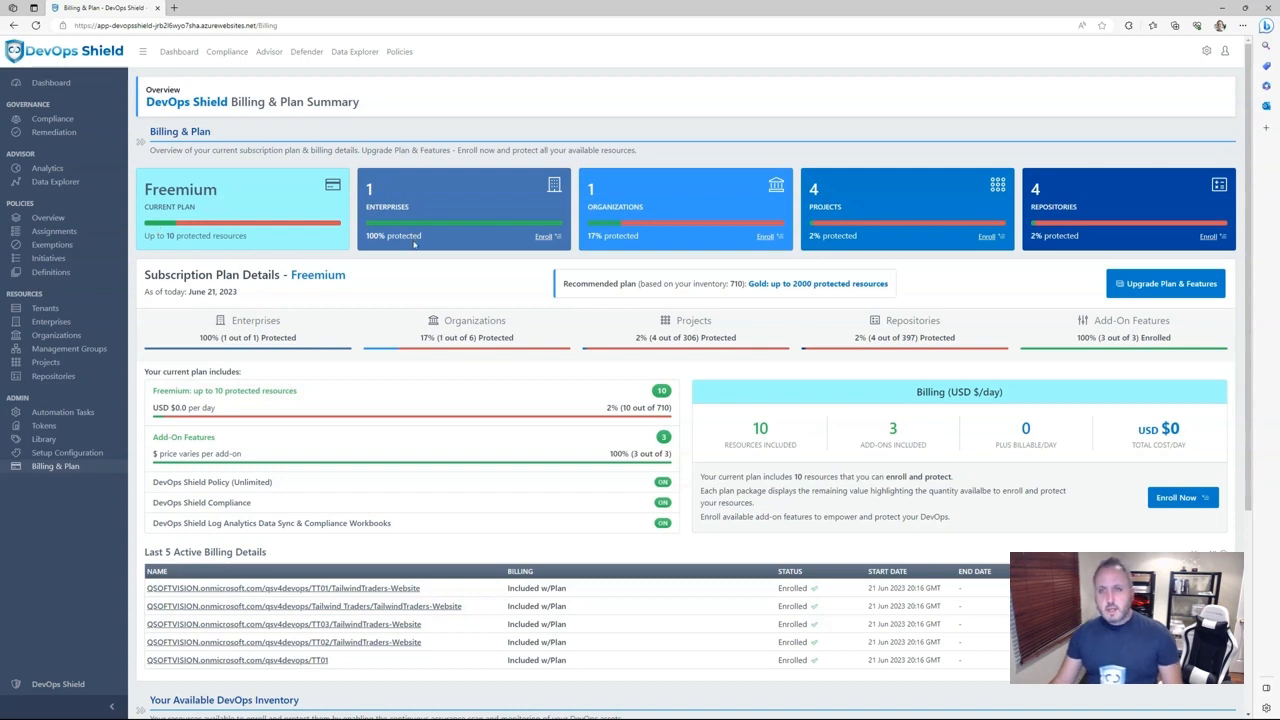
pyautogui.scroll(-3, 414, 243)
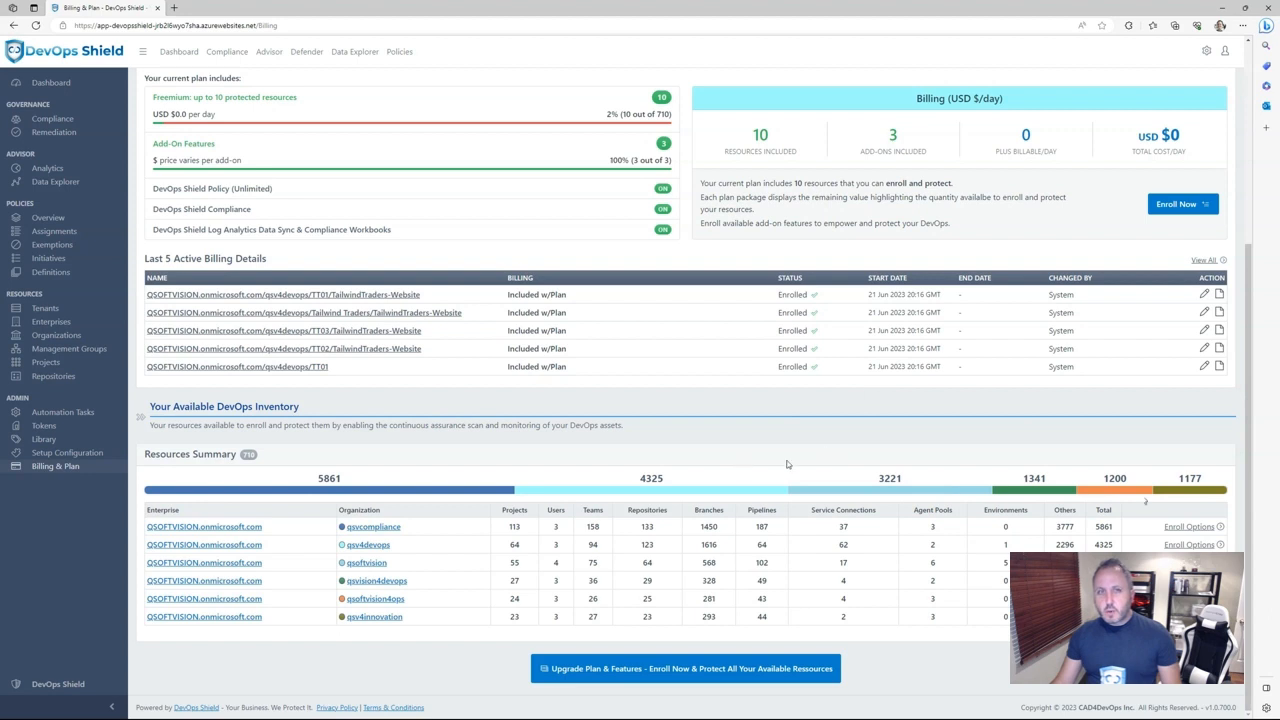
pyautogui.scroll(1, 687, 470)
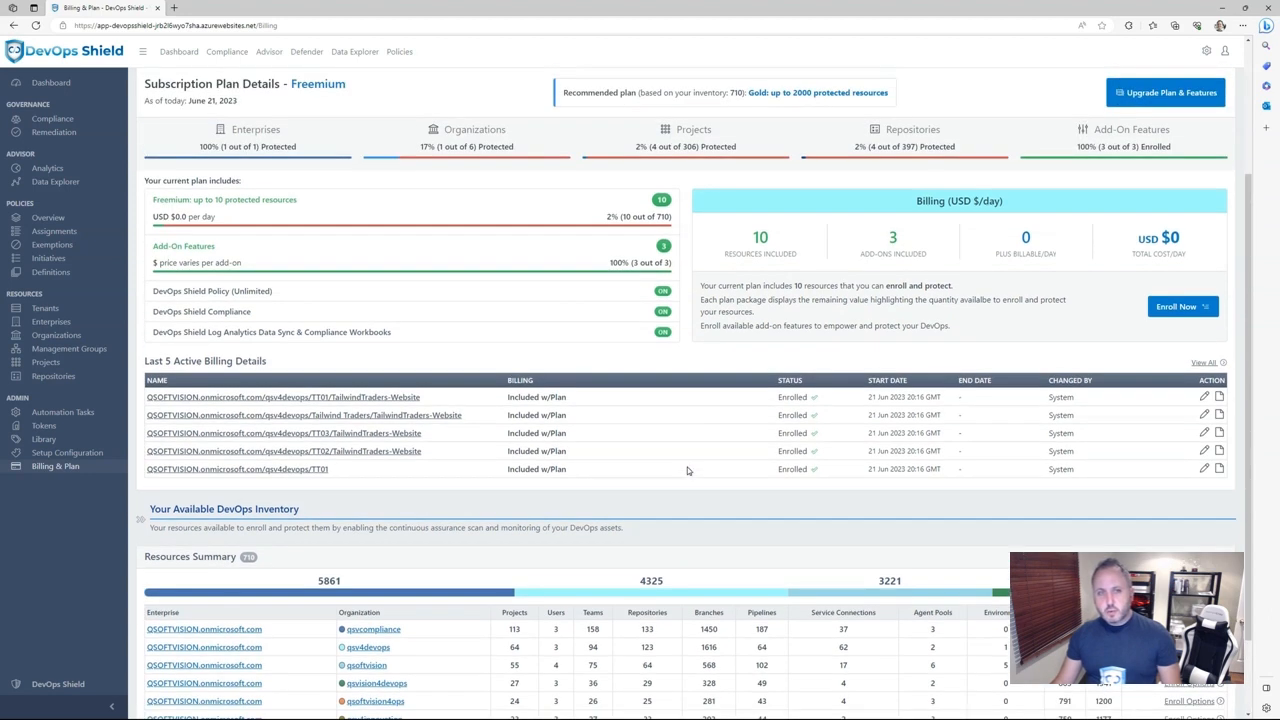
pyautogui.scroll(1, 687, 470)
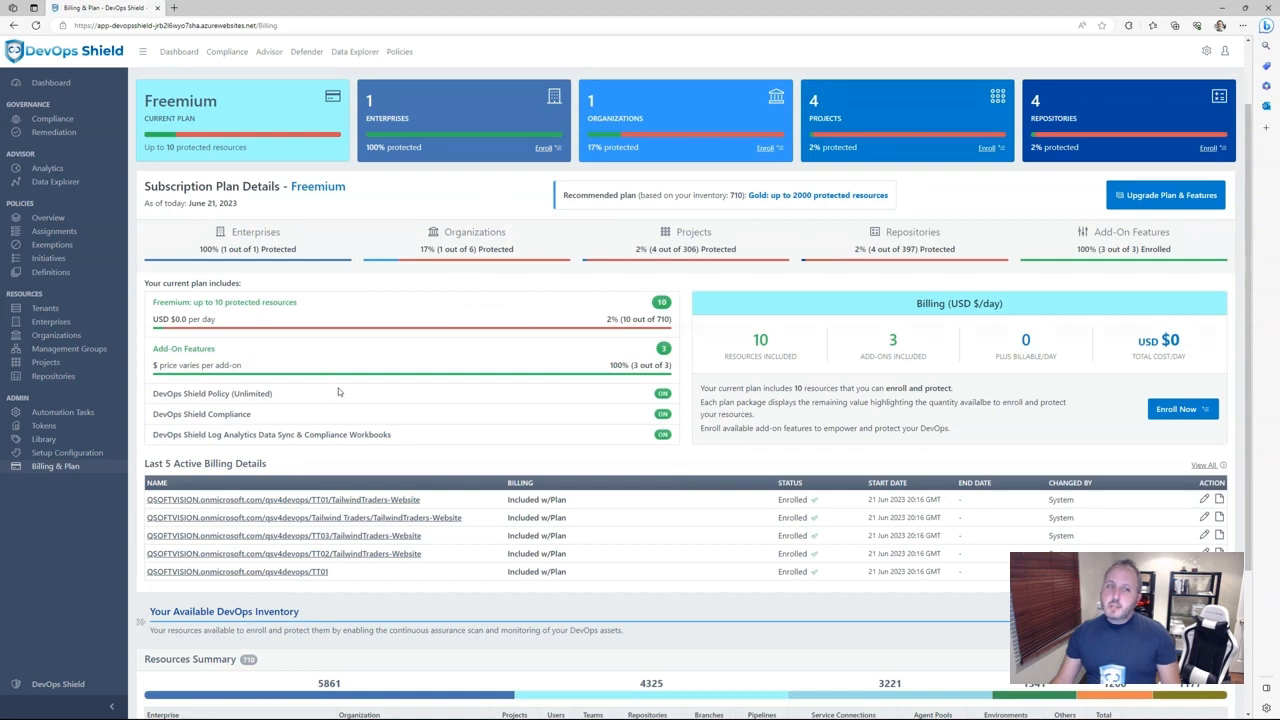
pyautogui.scroll(1, 338, 392)
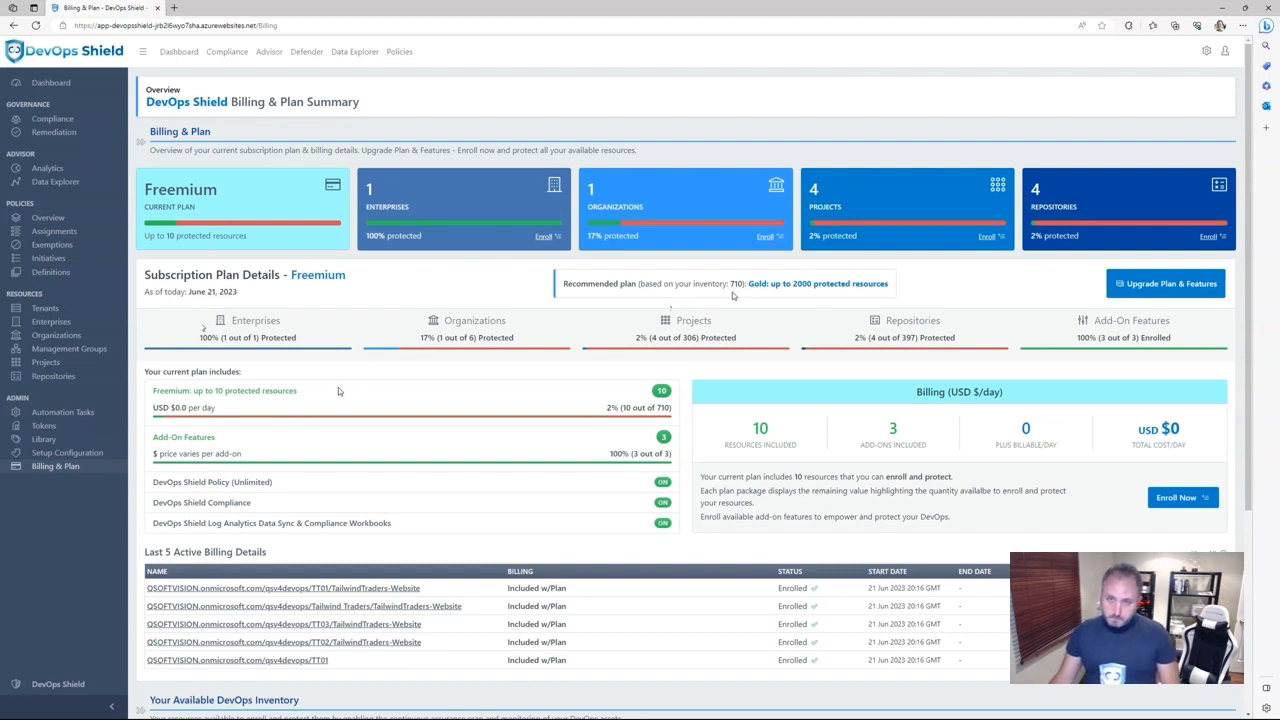
pyautogui.moveTo(698, 285); pyautogui.dragTo(744, 285)
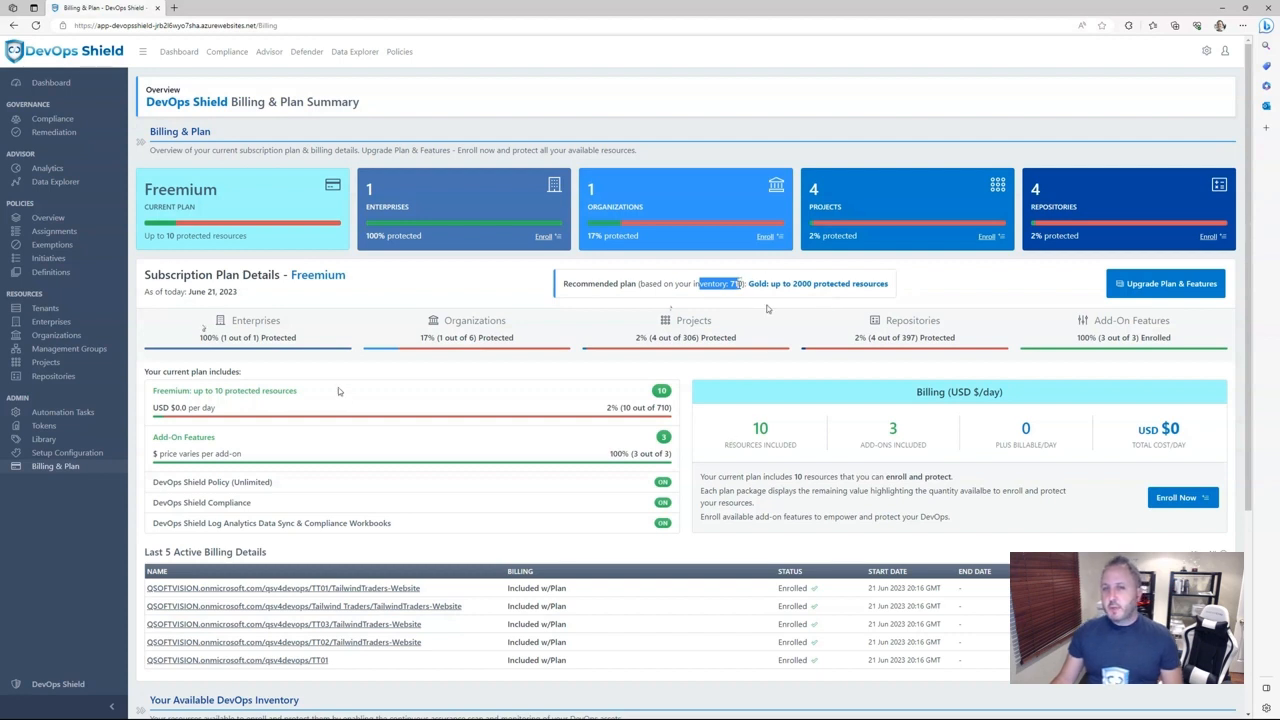
pyautogui.doubleClick(738, 284)
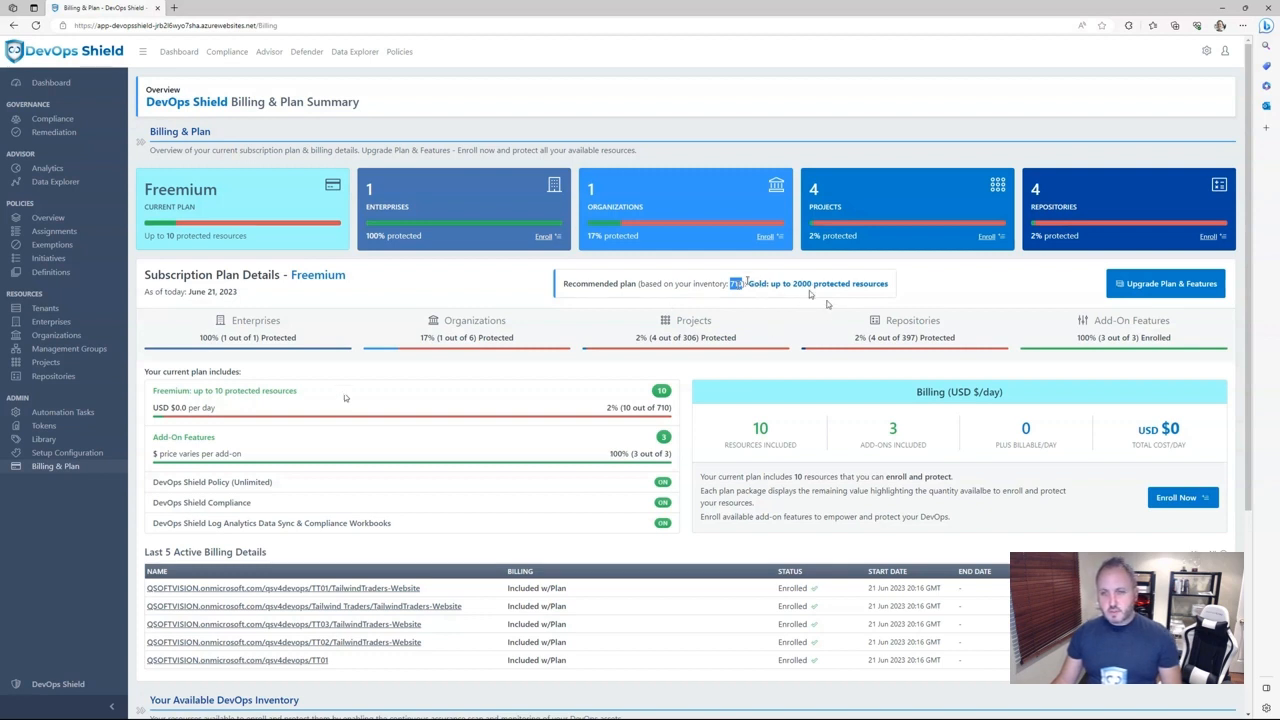
pyautogui.scroll(-1, 810, 293)
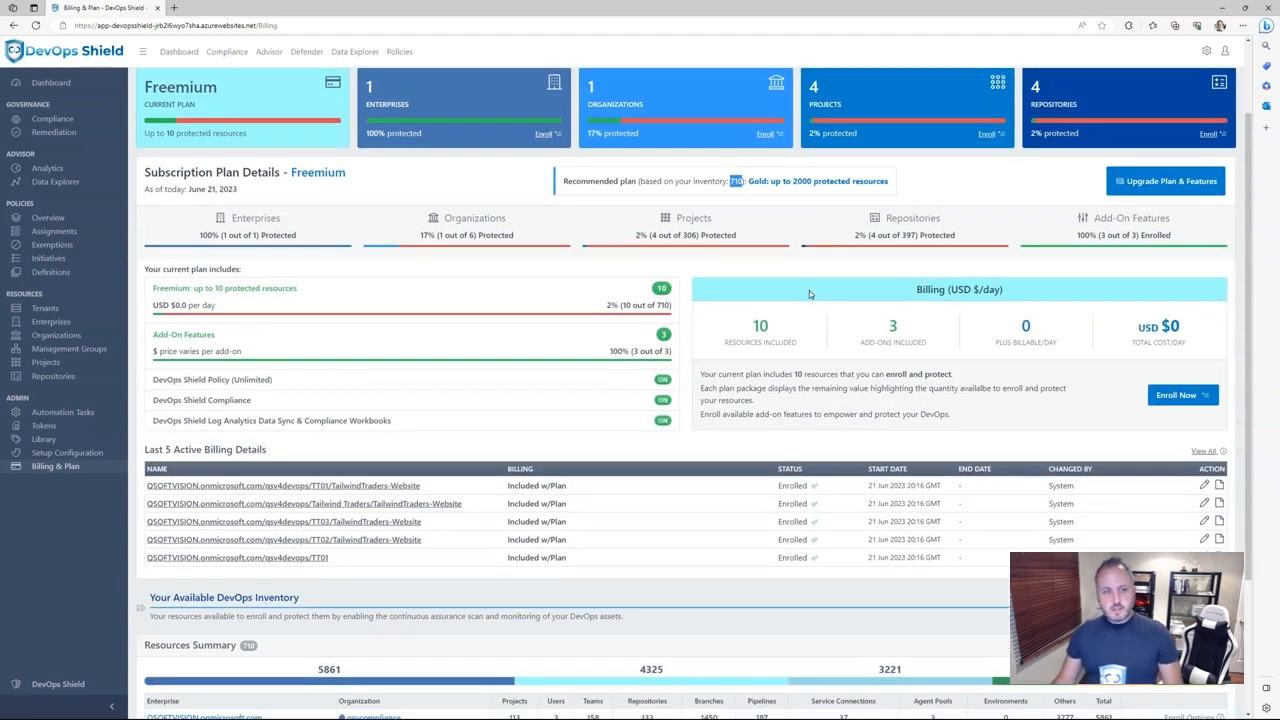